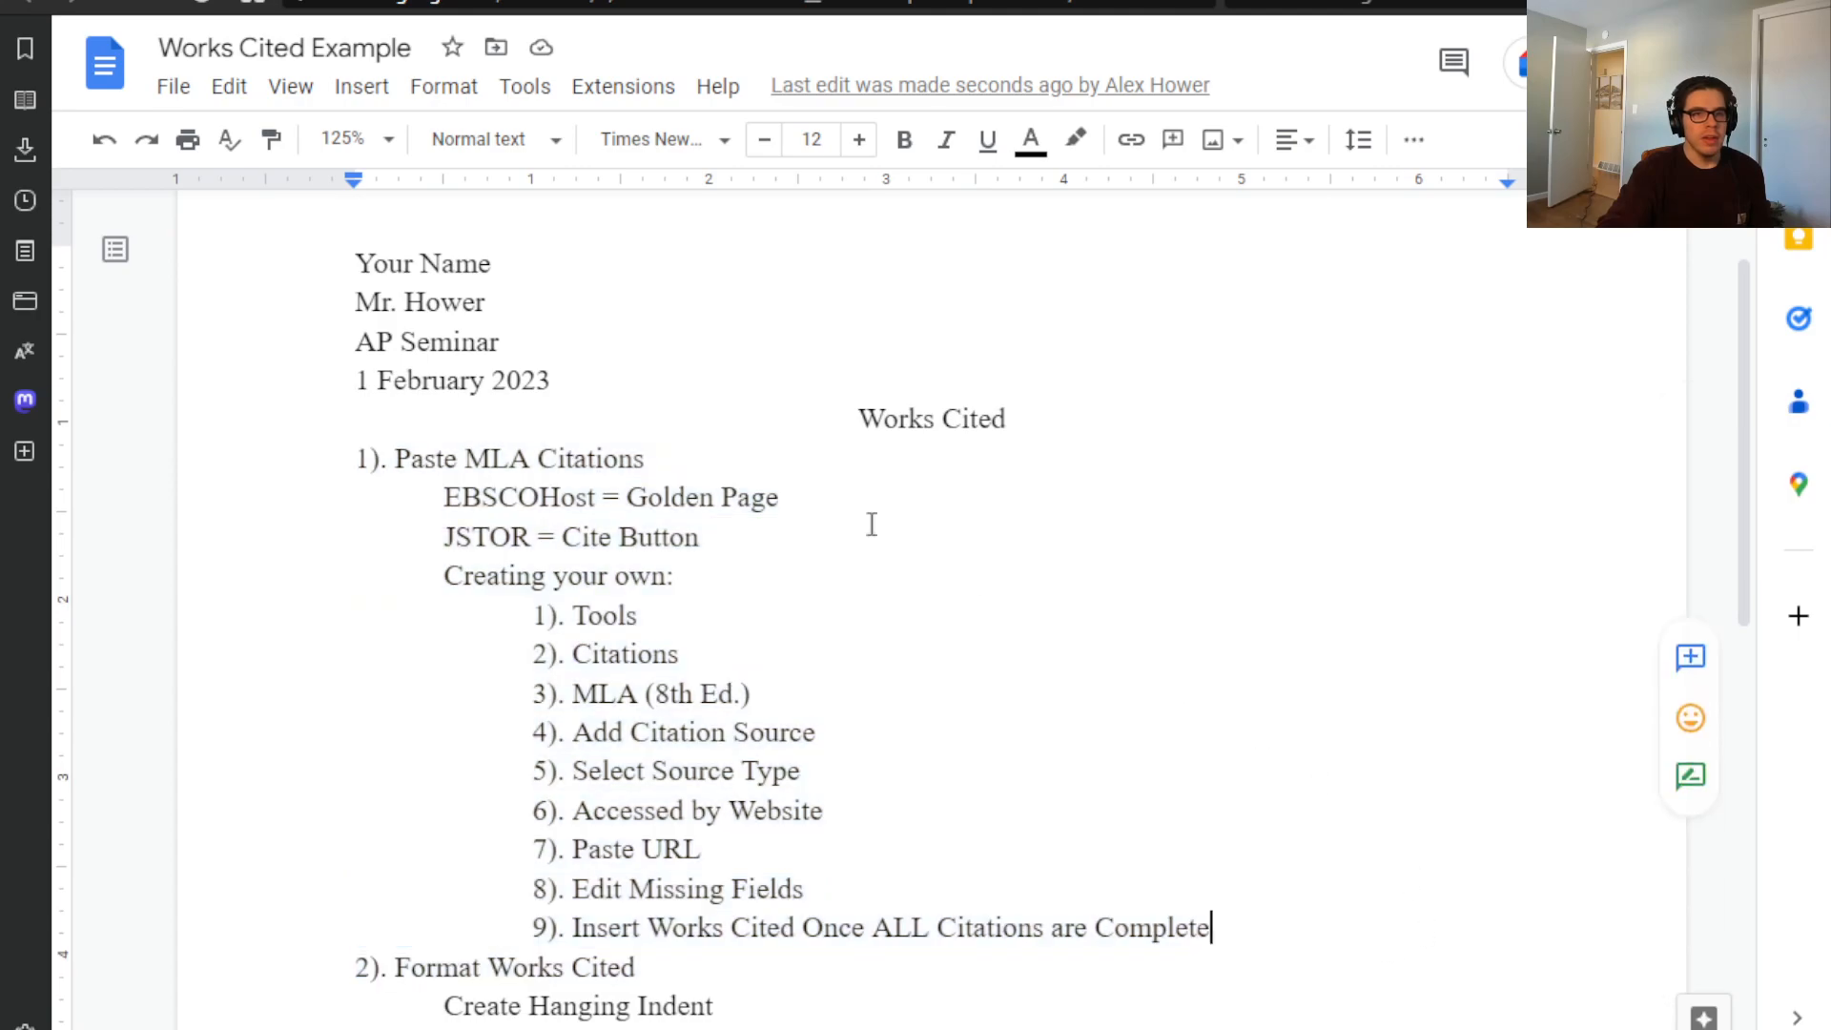
- Review the outline's instructions for pasting MLA citations, creating your own citations and formatting the works cited
left_click_drag(429, 501, 562, 529)
double_click(745, 542)
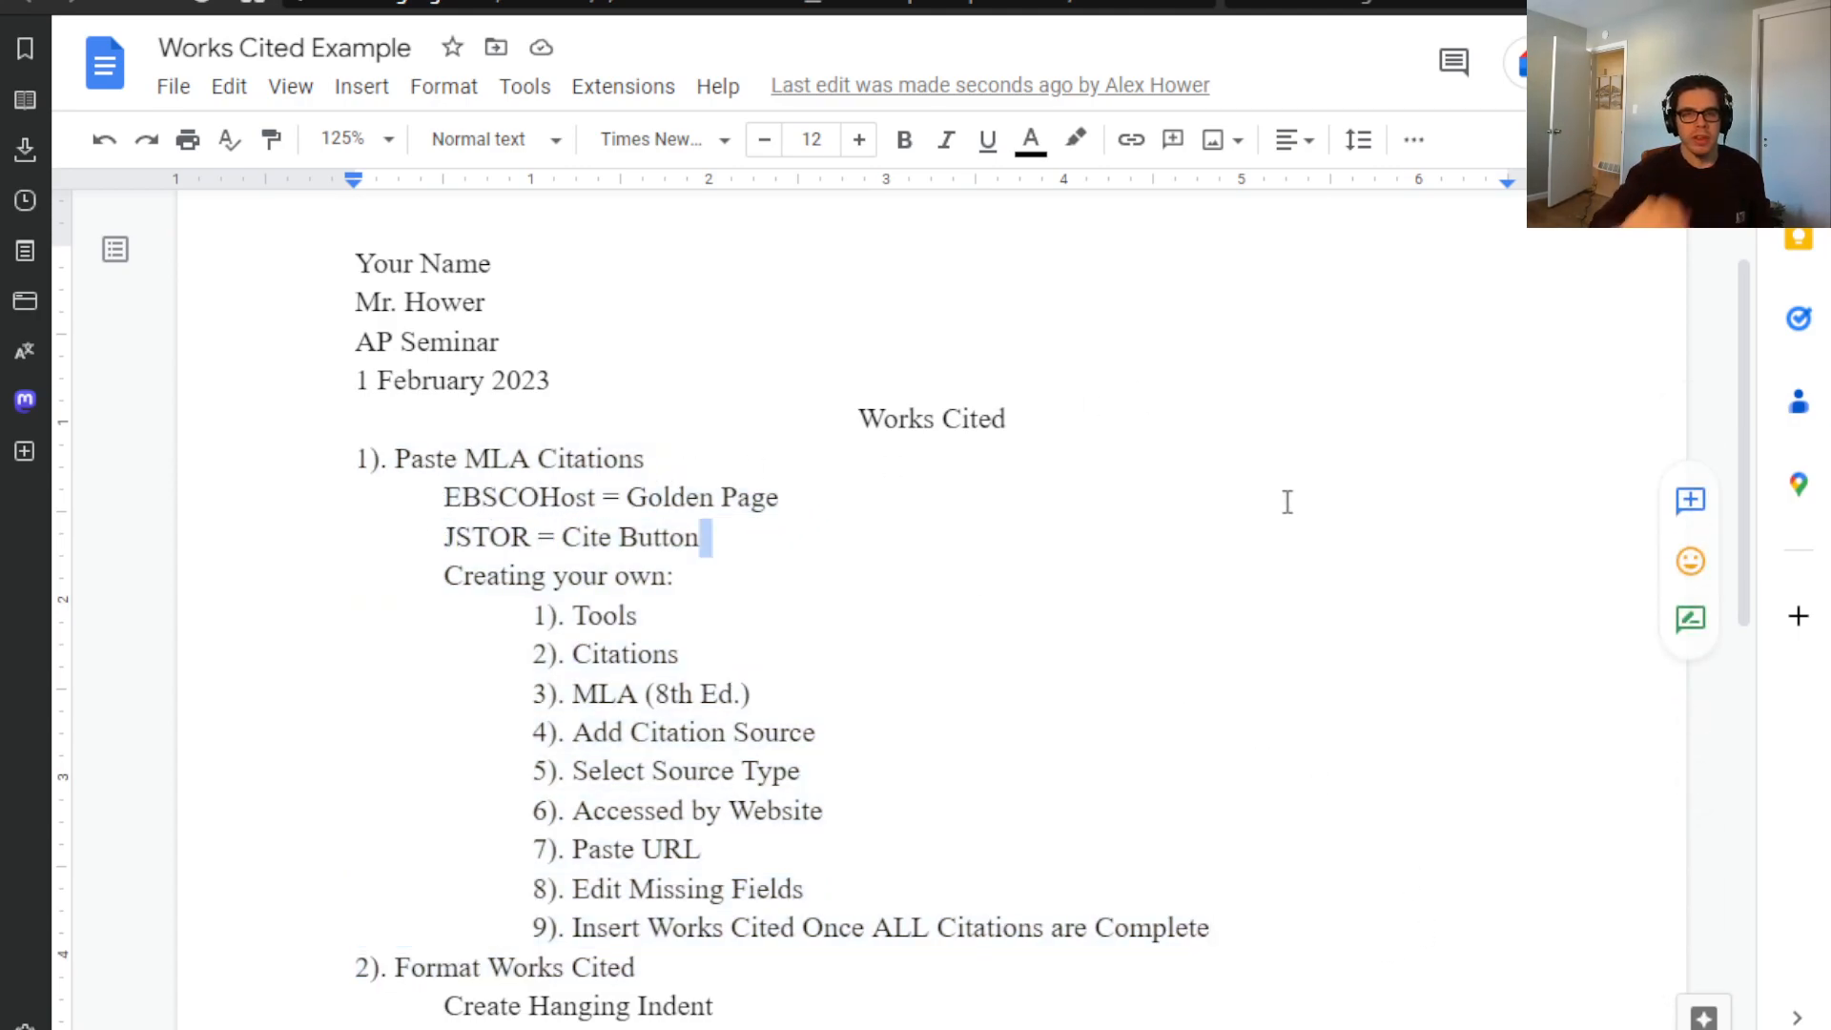
left_click(1372, 464)
scroll(648, 691, "down", 5)
scroll(954, 649, "up", 5)
scroll(985, 695, "down", 3)
left_click(474, 672)
left_click_drag(356, 672, 817, 832)
left_click(818, 828)
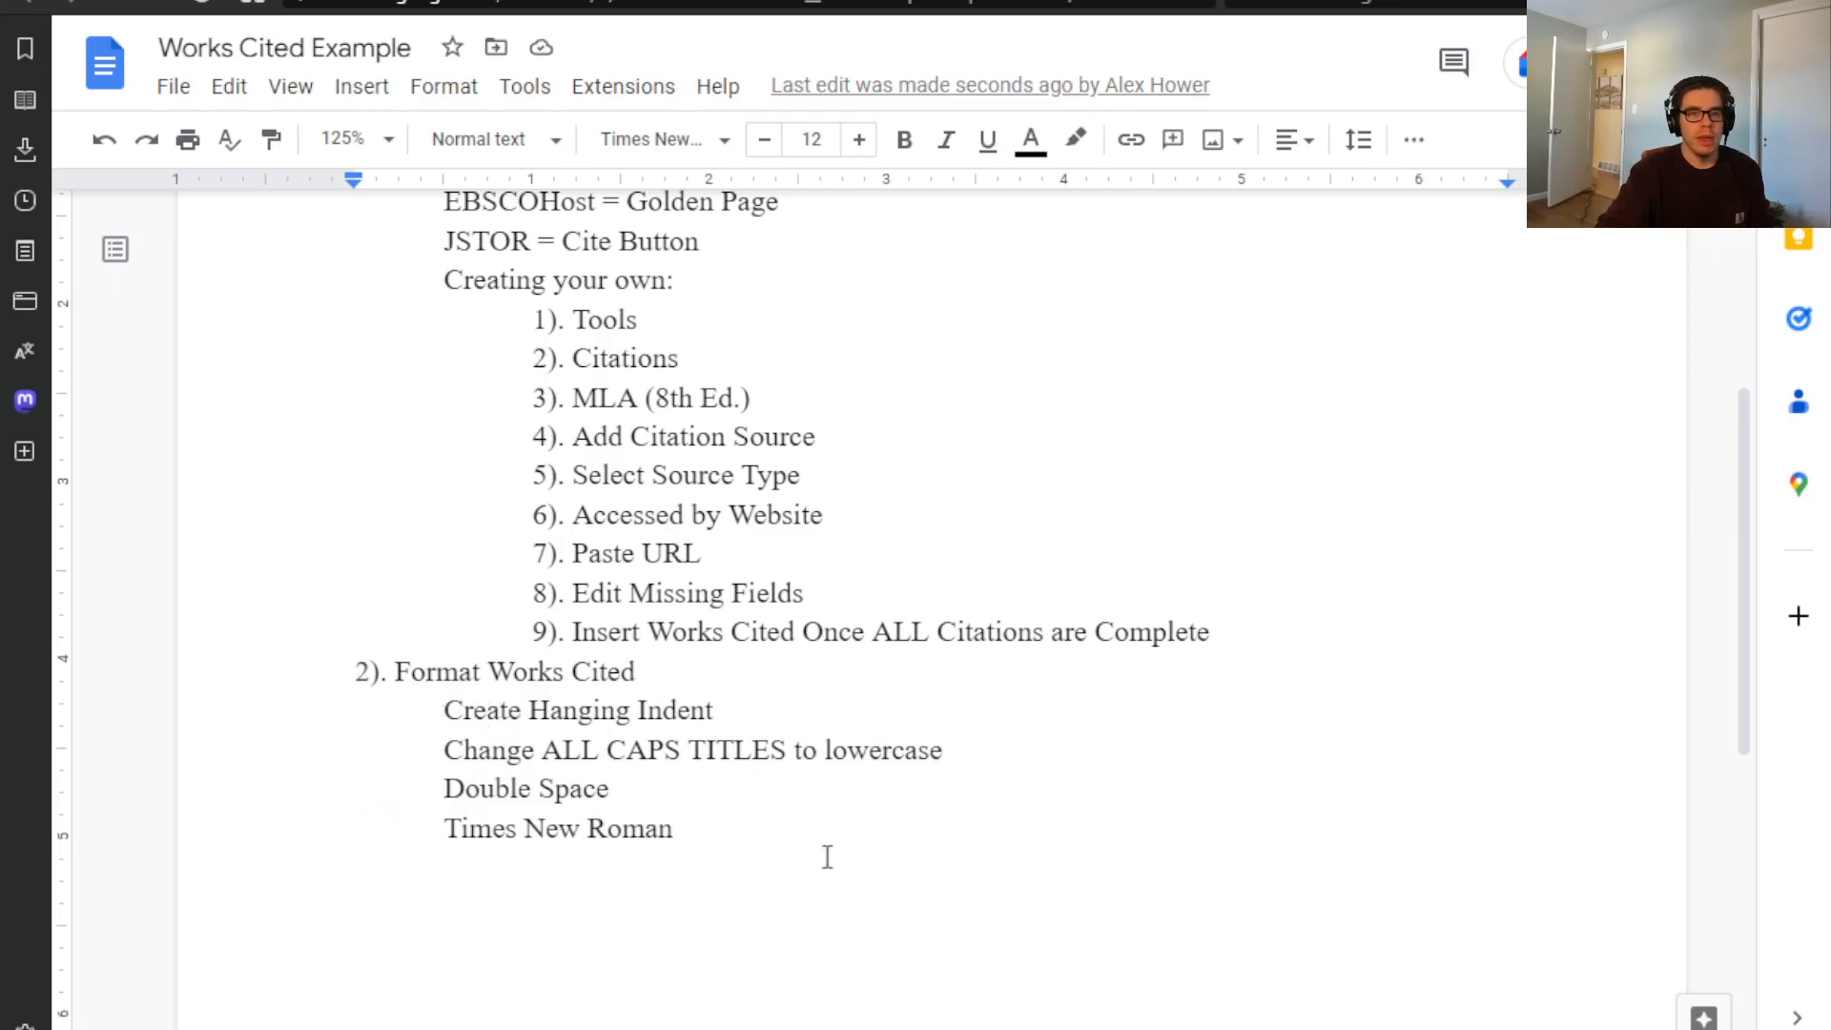
- Delete the entire instruction outline below the Works Cited title
scroll(461, 798, "up", 5)
left_click_drag(805, 838, 206, 619)
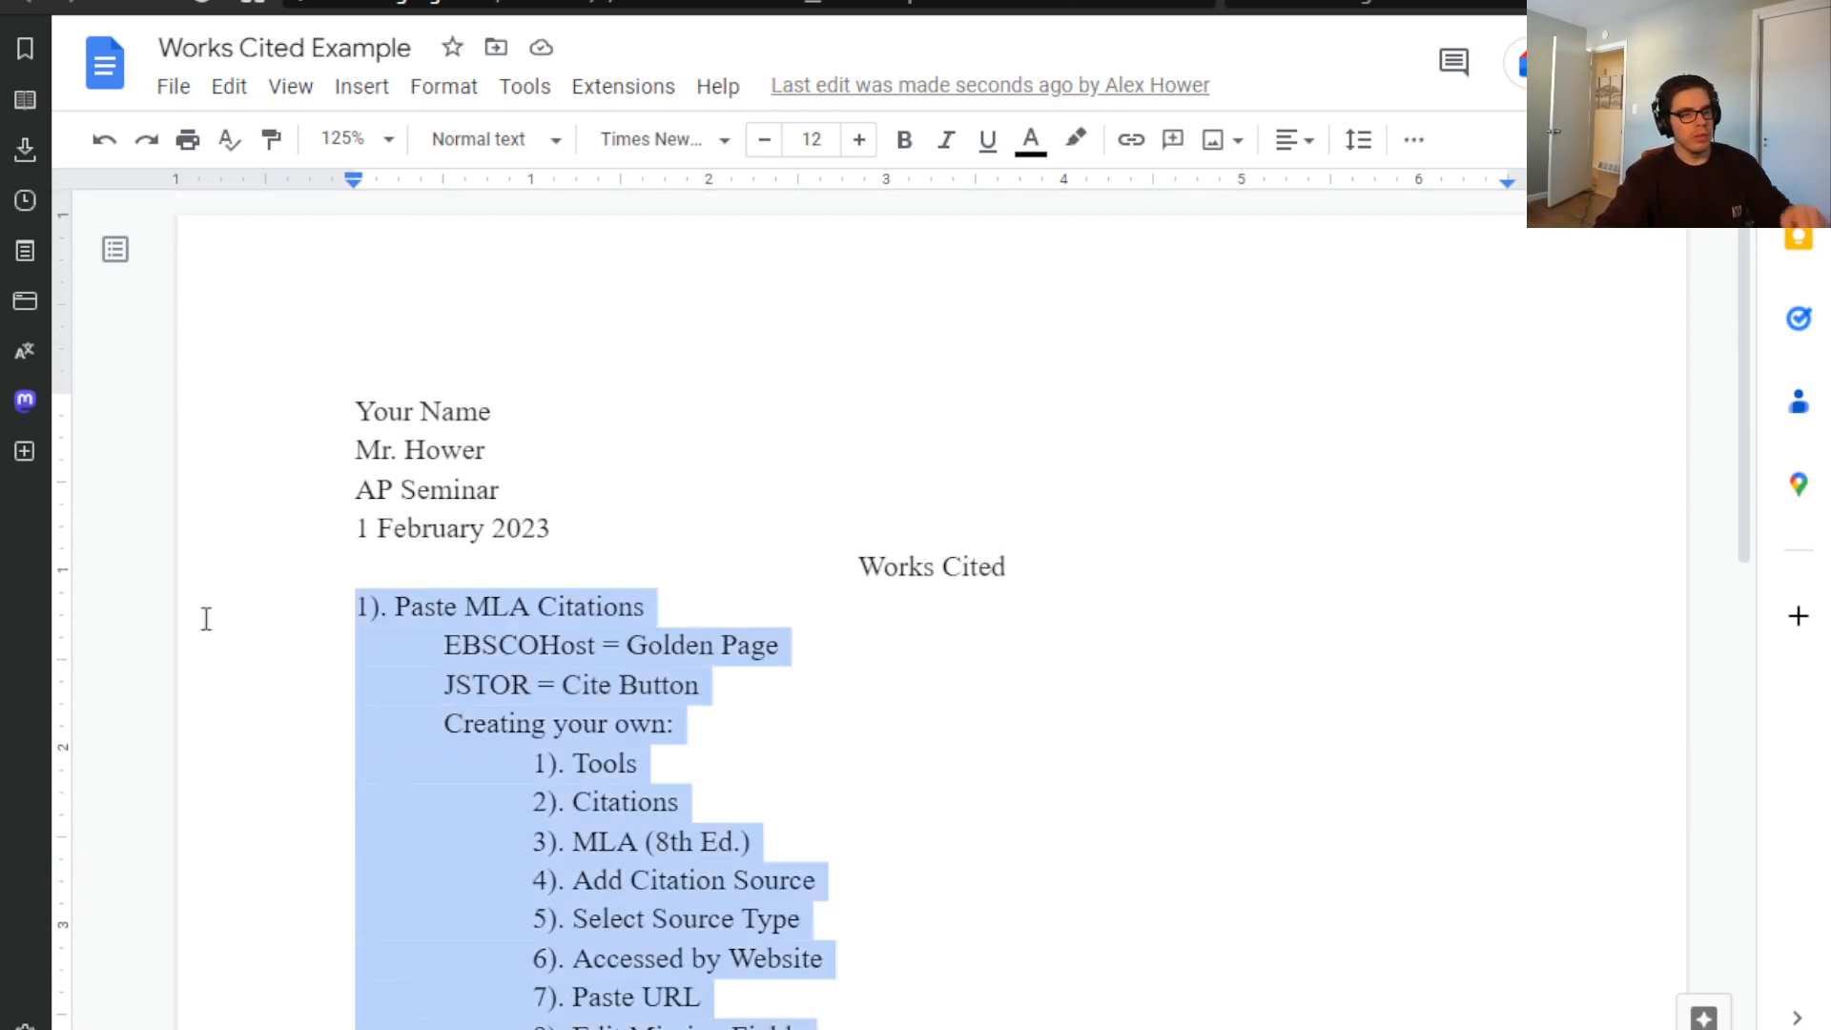
key("BackSpace")
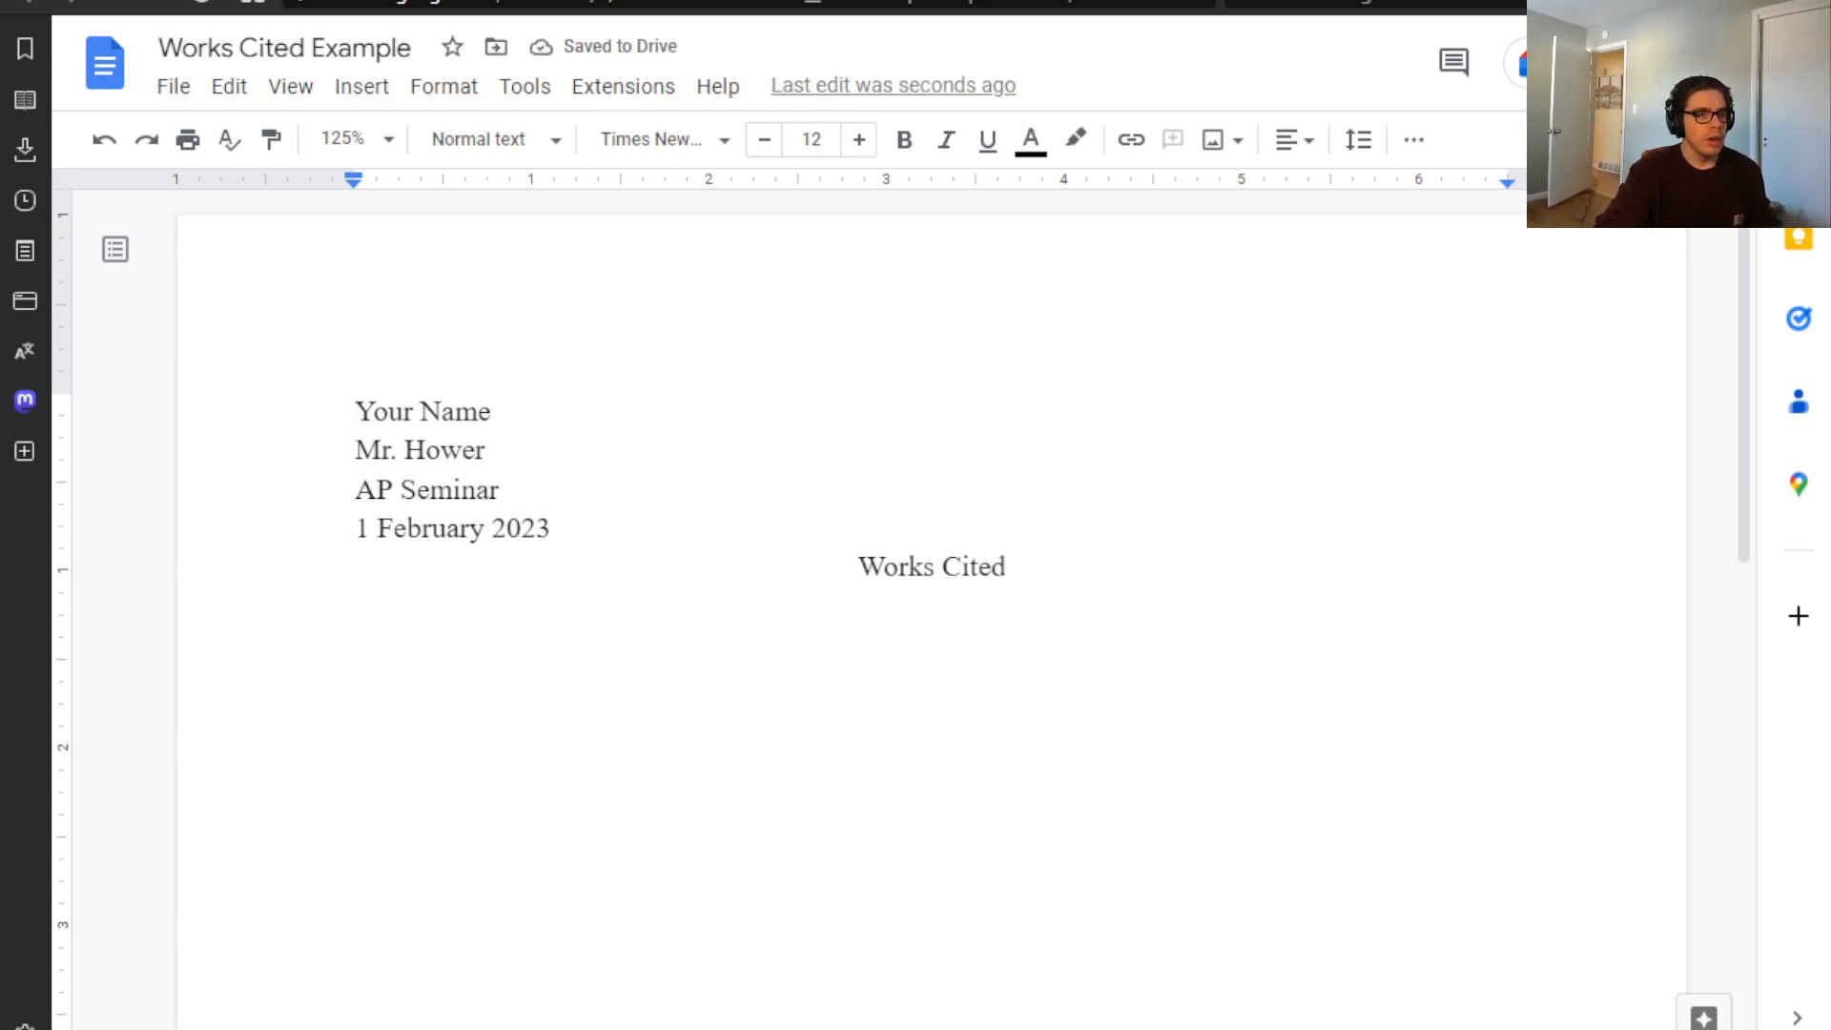
- Paste the three prepared citations about Cambodian women and gender norms below the Works Cited title
double_click(654, 740)
left_click(856, 700)
type("Black, Euan, and Leng Len. Meet the Cambodian Actress Shaking up Social Norms. Southeast  Asia Globe, 12 June 2019, southeastasiaglobe.com/cambodian-actress-shaking-up-social-norms/.  Brickell, Katherine. \"‘We Don’t Forget the Old Rice Pot When We Get the New One’: Discourses on Ideals and Practices of Women in Contemporary Cambodia.\" Signs, vol. 36, no. 2, 2011, pp. 437–462. JSTOR, www.jstor.org/stable/10.1086/655915. Accessed 9 Feb. 2020. Chin, Leabphea. \"Addressing Stereotypes: Harmful Gender Norms in Cambodia.\" Addressing Stereotypes: Harmful Gender Norms in Cambodia | Phnom Penh Post, Phnom Penh Post,  18 Aug. 2019, www.phnompenhpost.com/opinion/addressing-stereotypes-harmful-gender-norms-cambodia.")
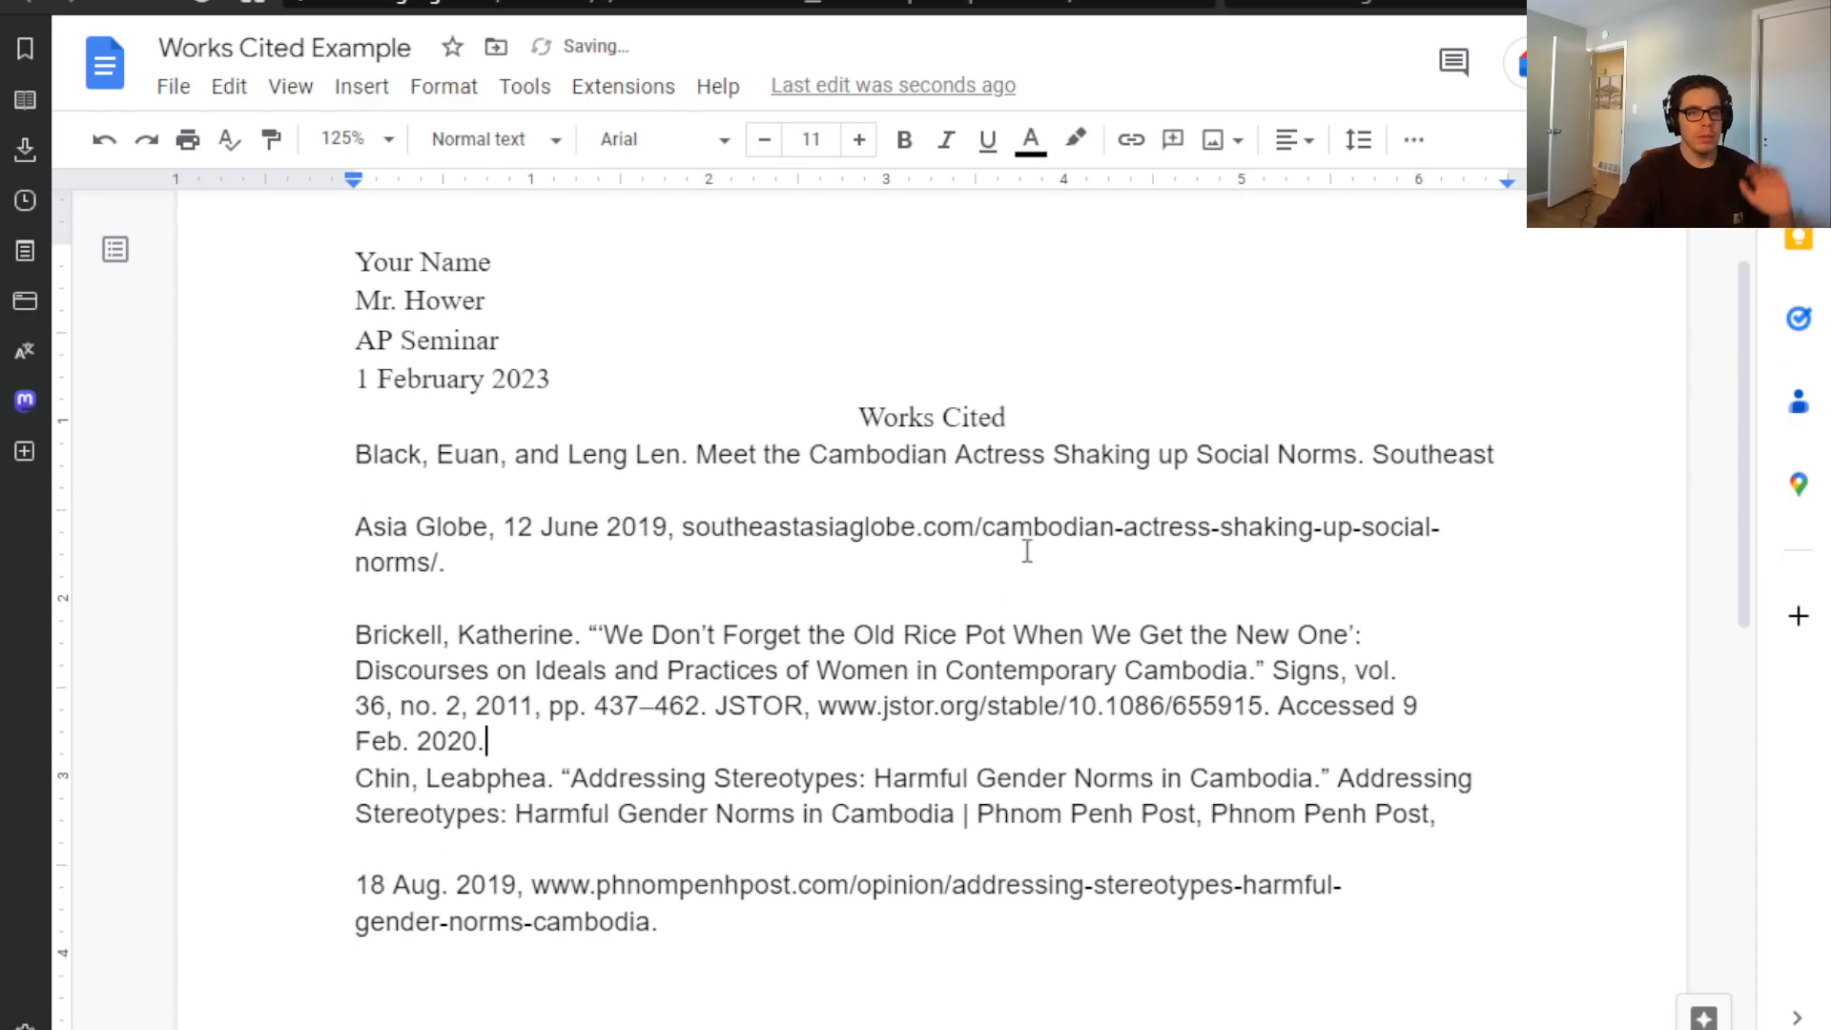
- Remove the blank lines within and between the three citations so they run together as one list
left_click(464, 482)
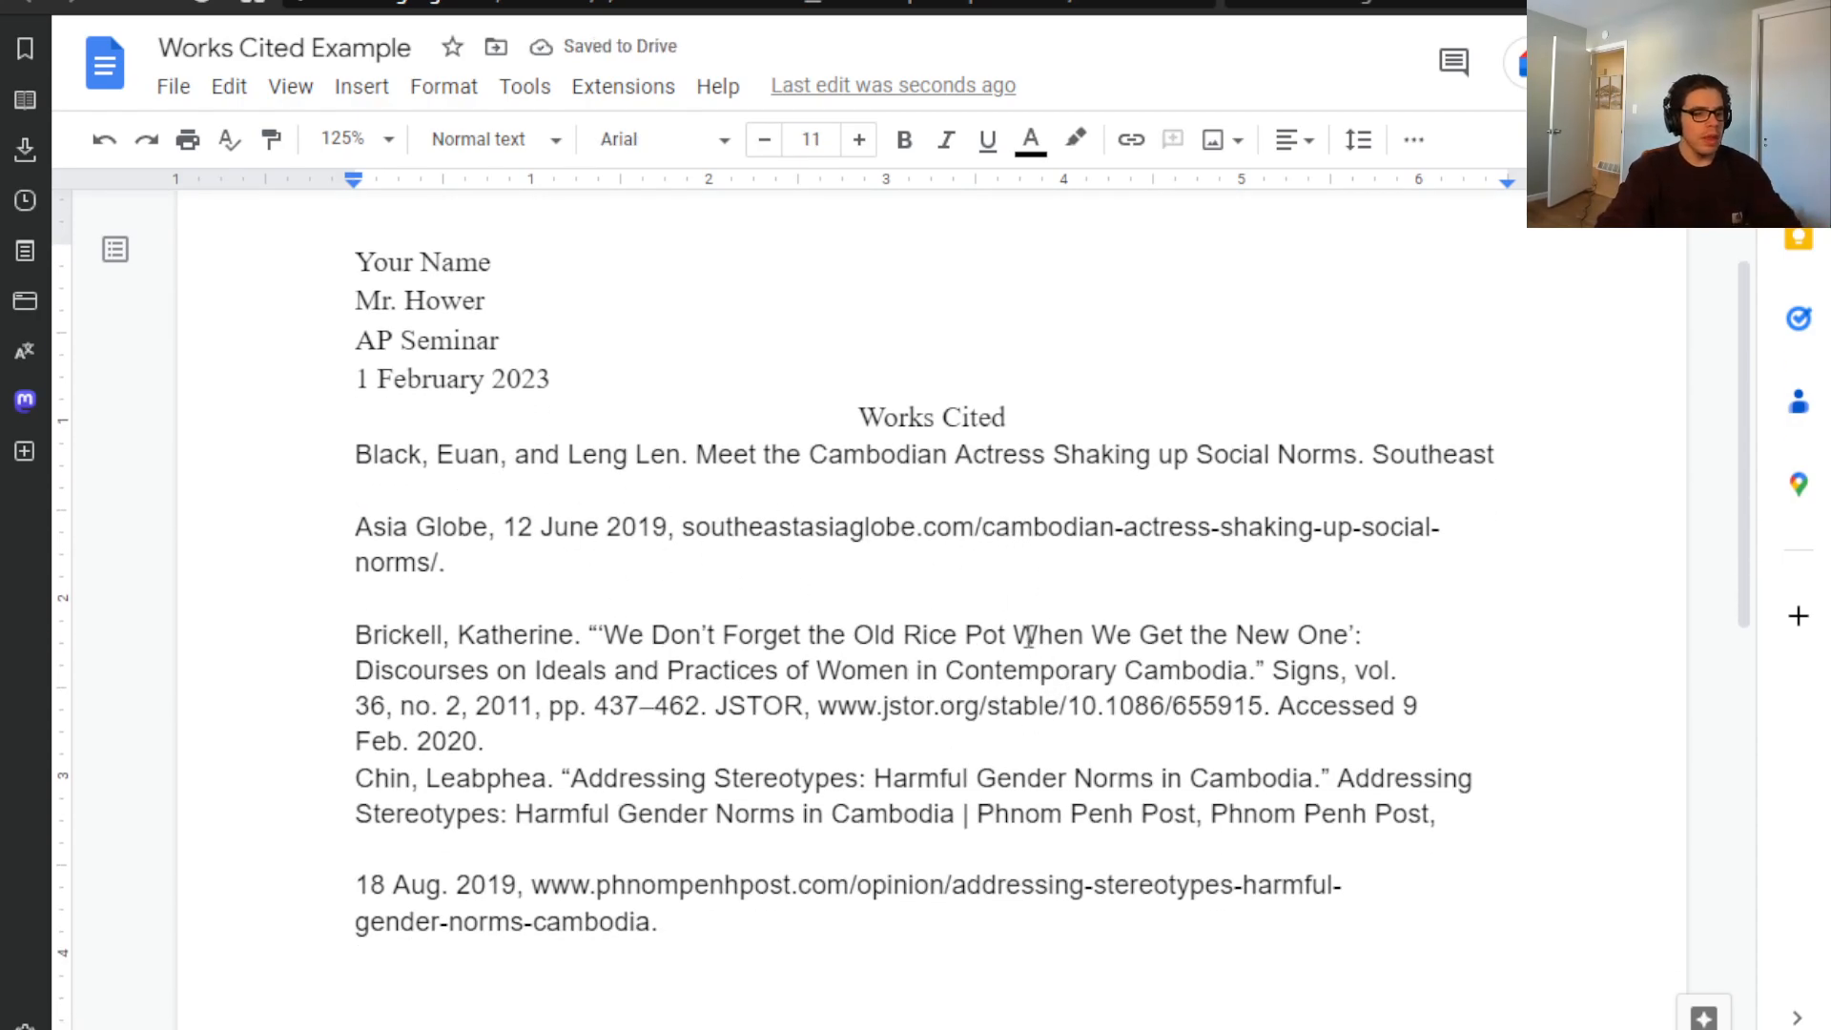
key("BackSpace")
left_click(445, 560)
key("BackSpace")
left_click(1217, 679)
key("Return")
left_click(396, 837)
left_click(436, 816)
key("BackSpace")
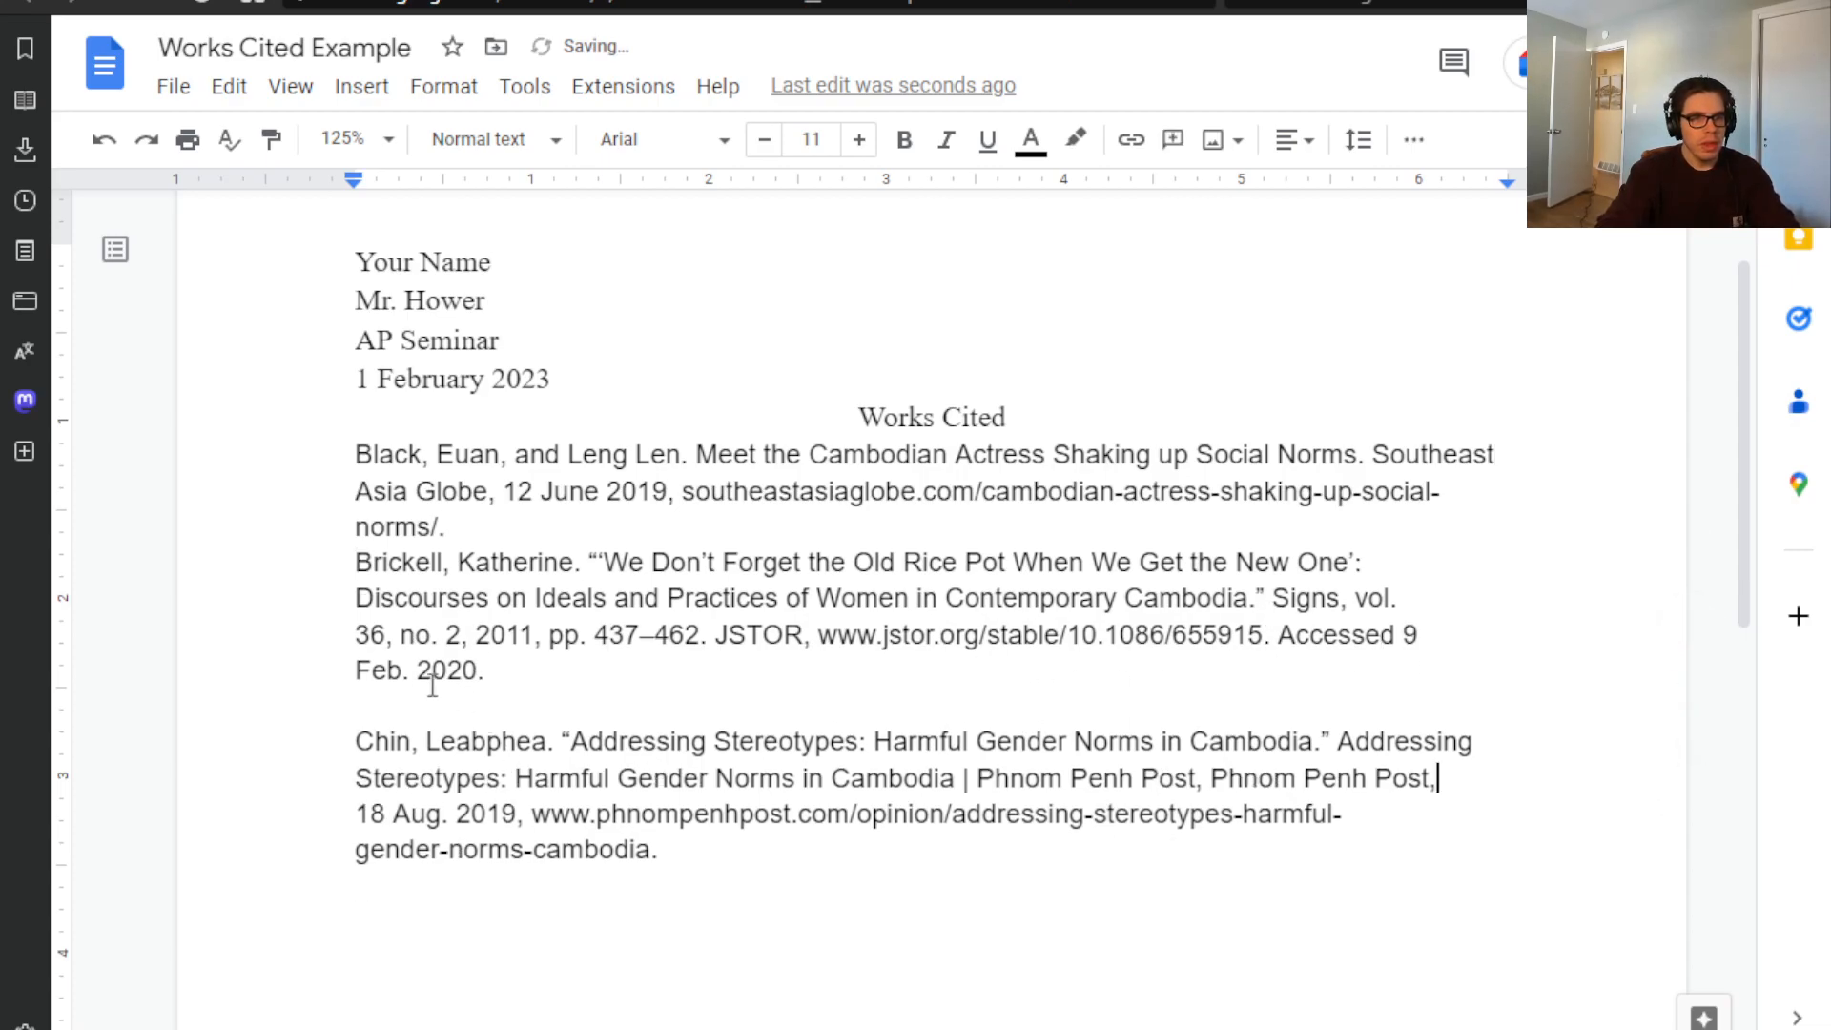
left_click(430, 698)
key("BackSpace")
left_click(713, 406)
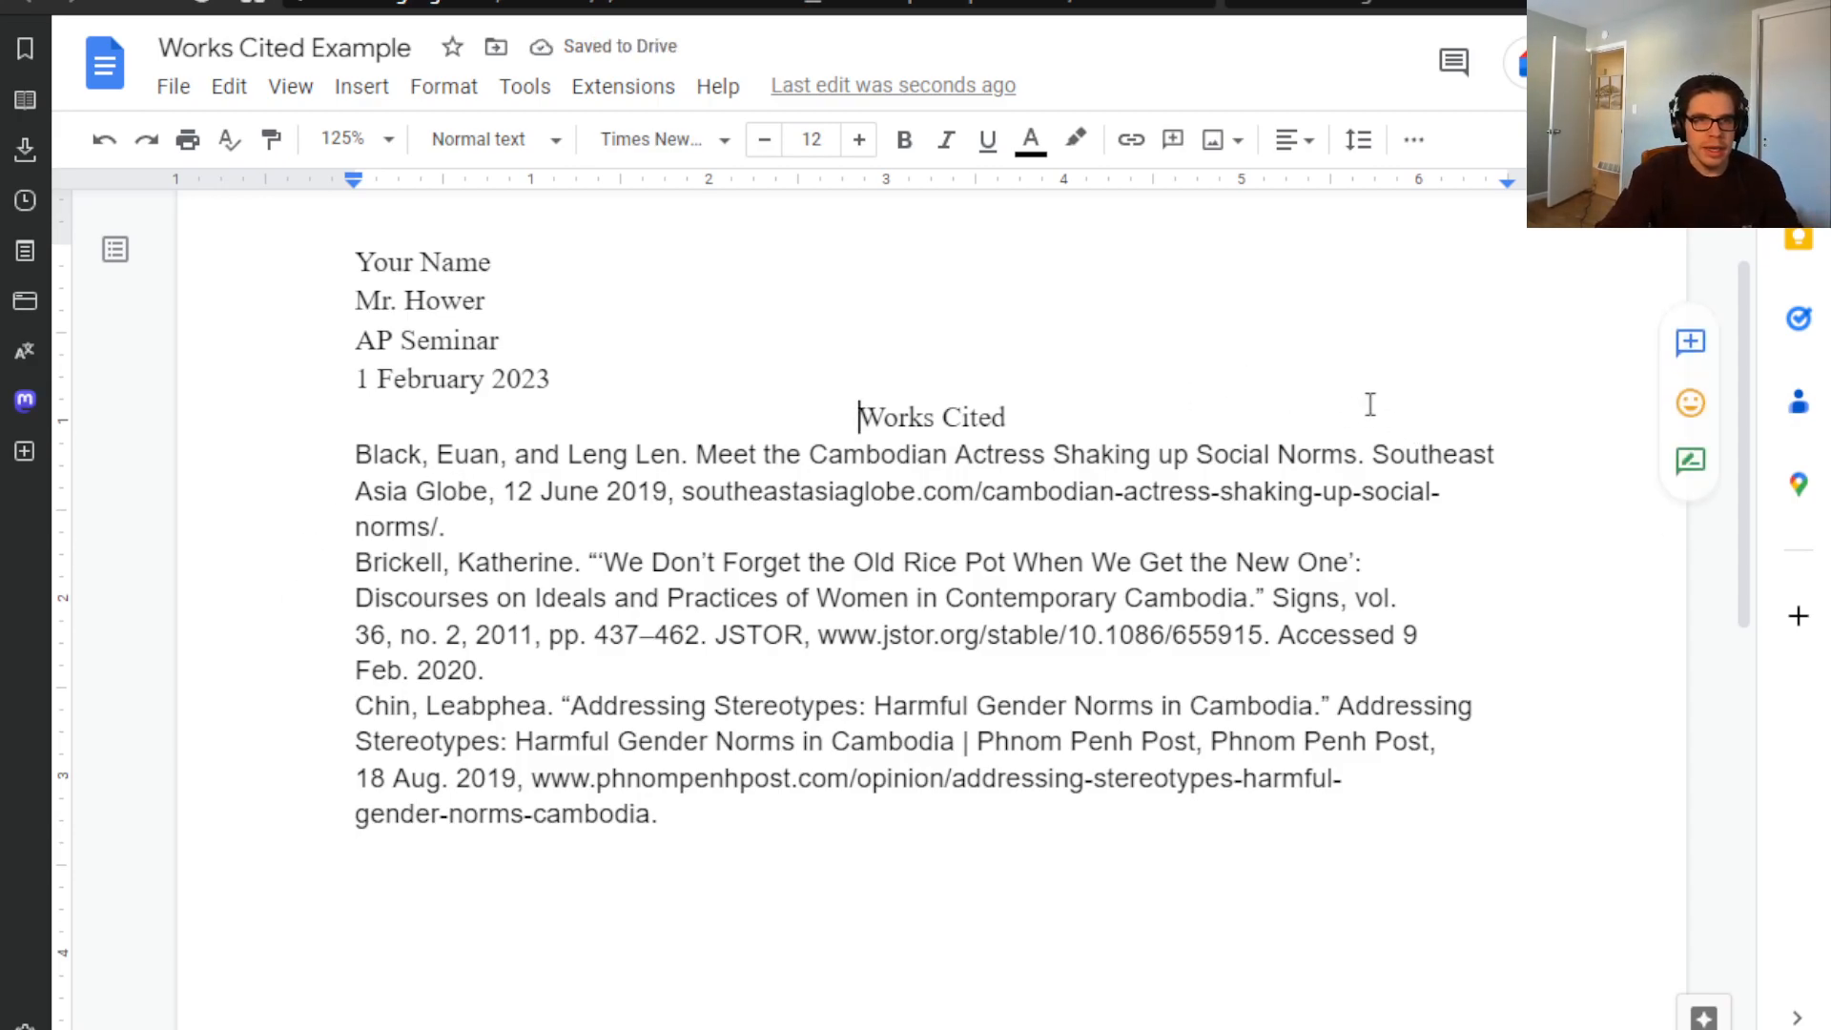
- Break the first citation after "Southeast" and indent all its continuation lines by one tab
left_click_drag(421, 441, 1533, 460)
left_click(491, 528)
left_click_drag(358, 491, 484, 518)
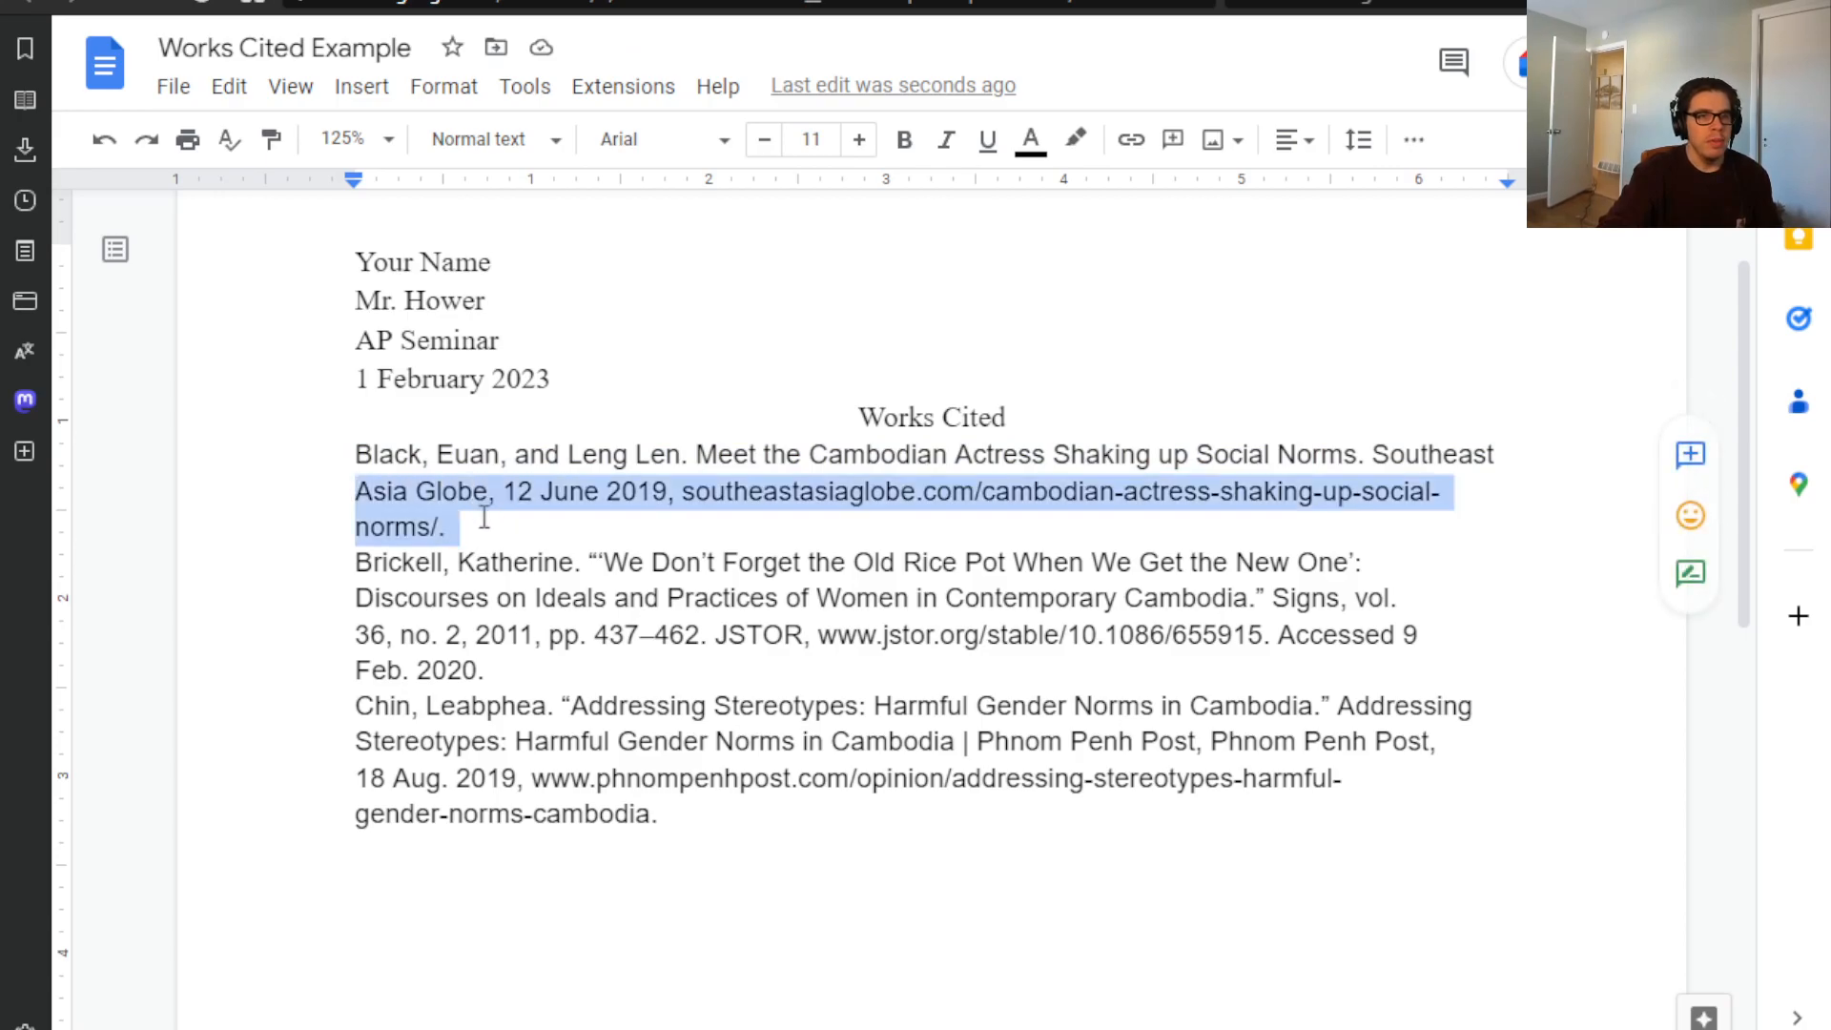
left_click(1516, 454)
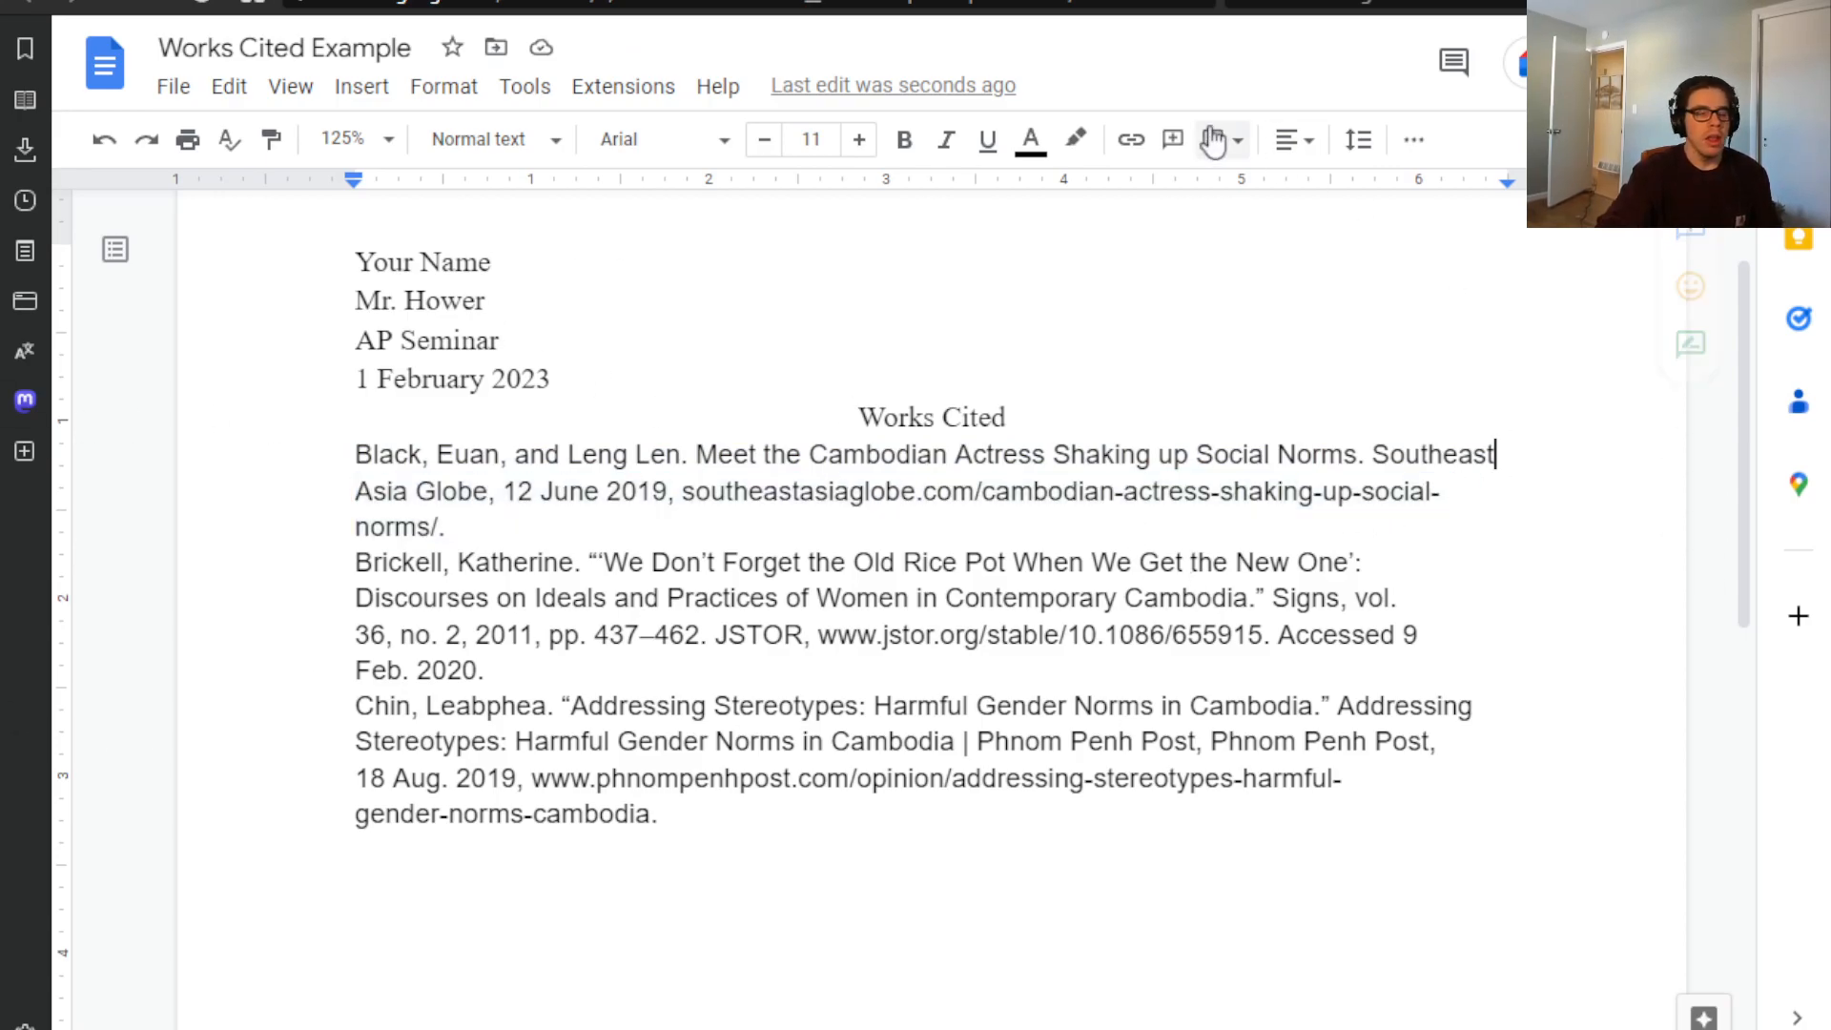
key("Return")
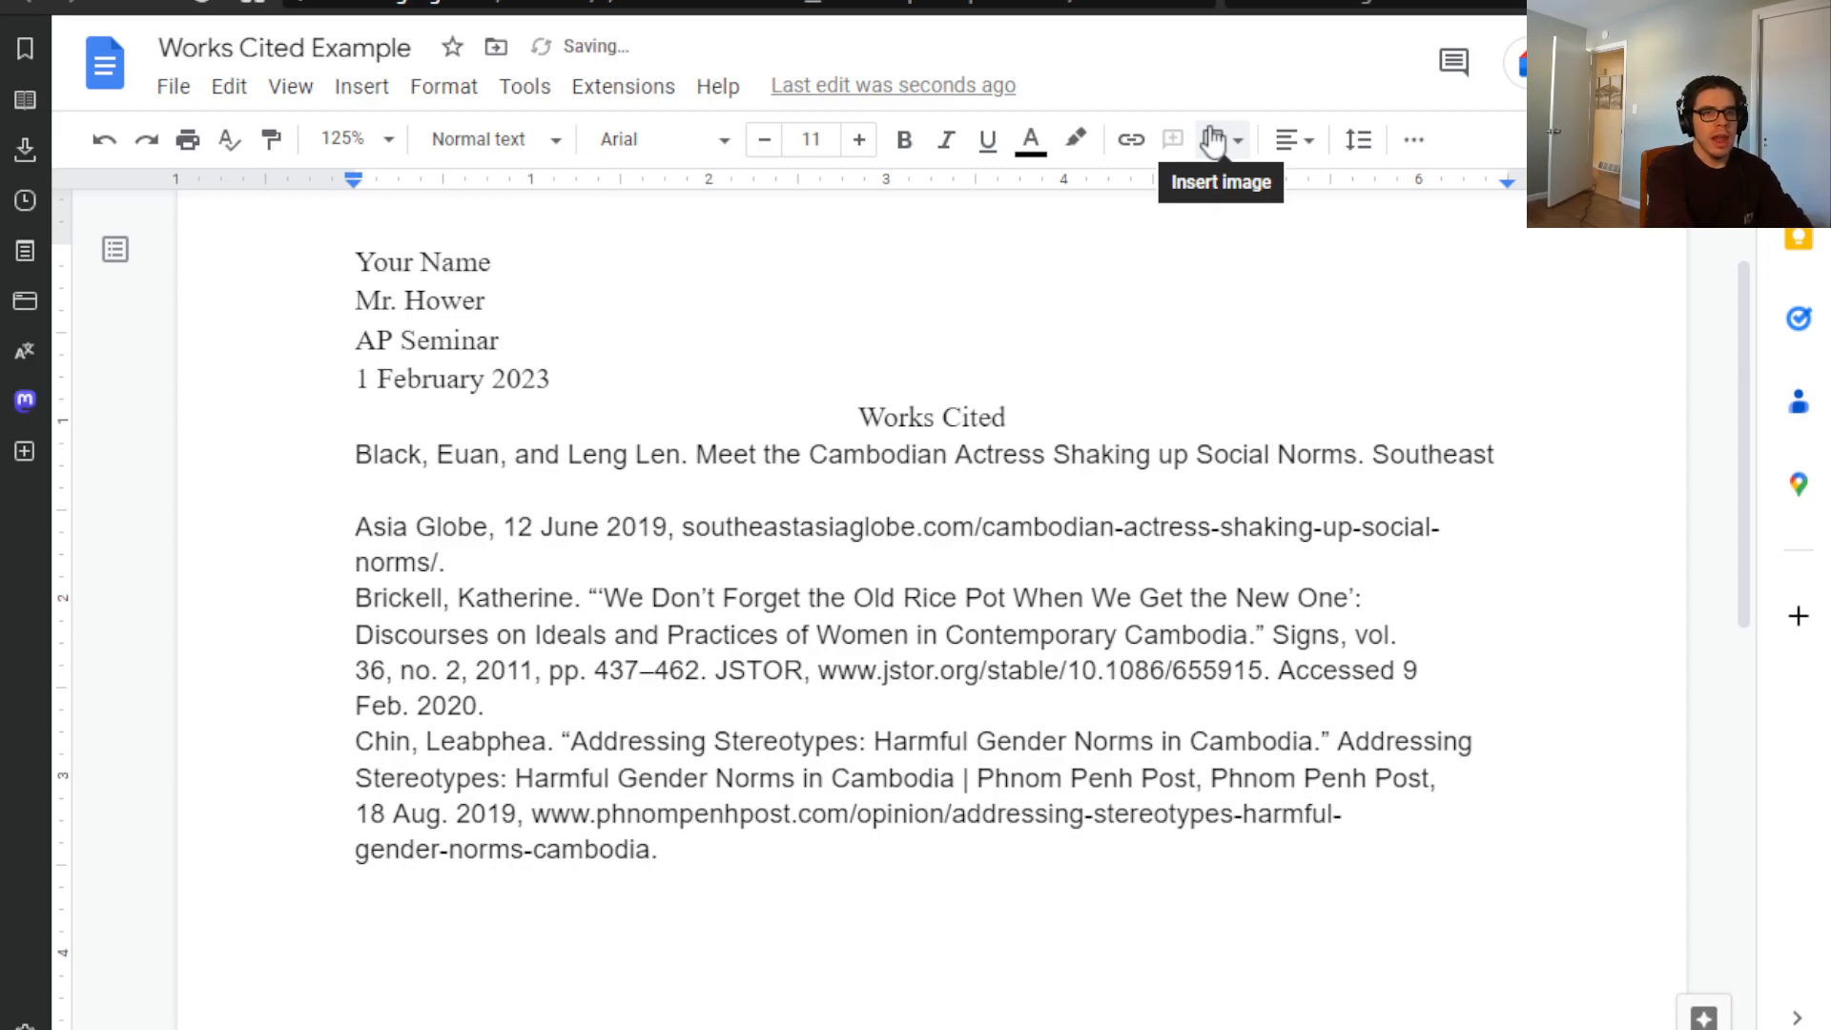
key("BackSpace")
key("Delete")
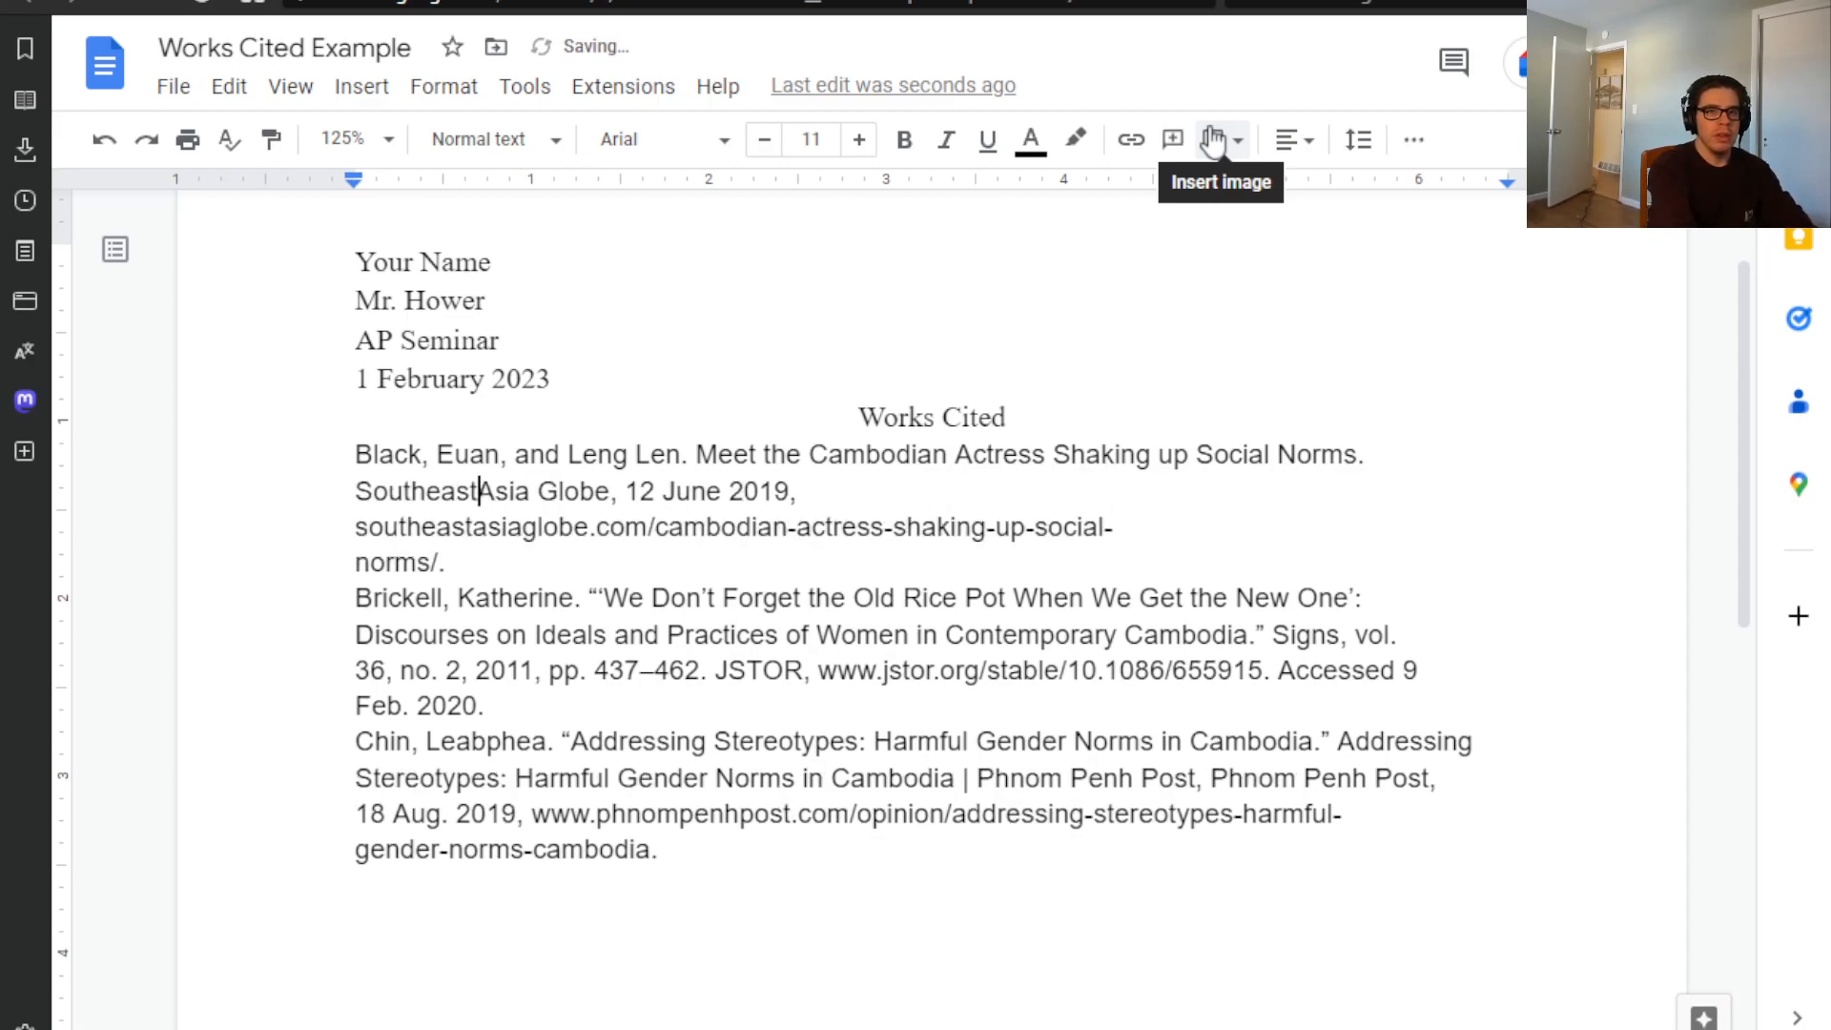
key("Return")
key("Tab")
key("Tab")
key("BackSpace")
left_click(286, 570)
key("Tab")
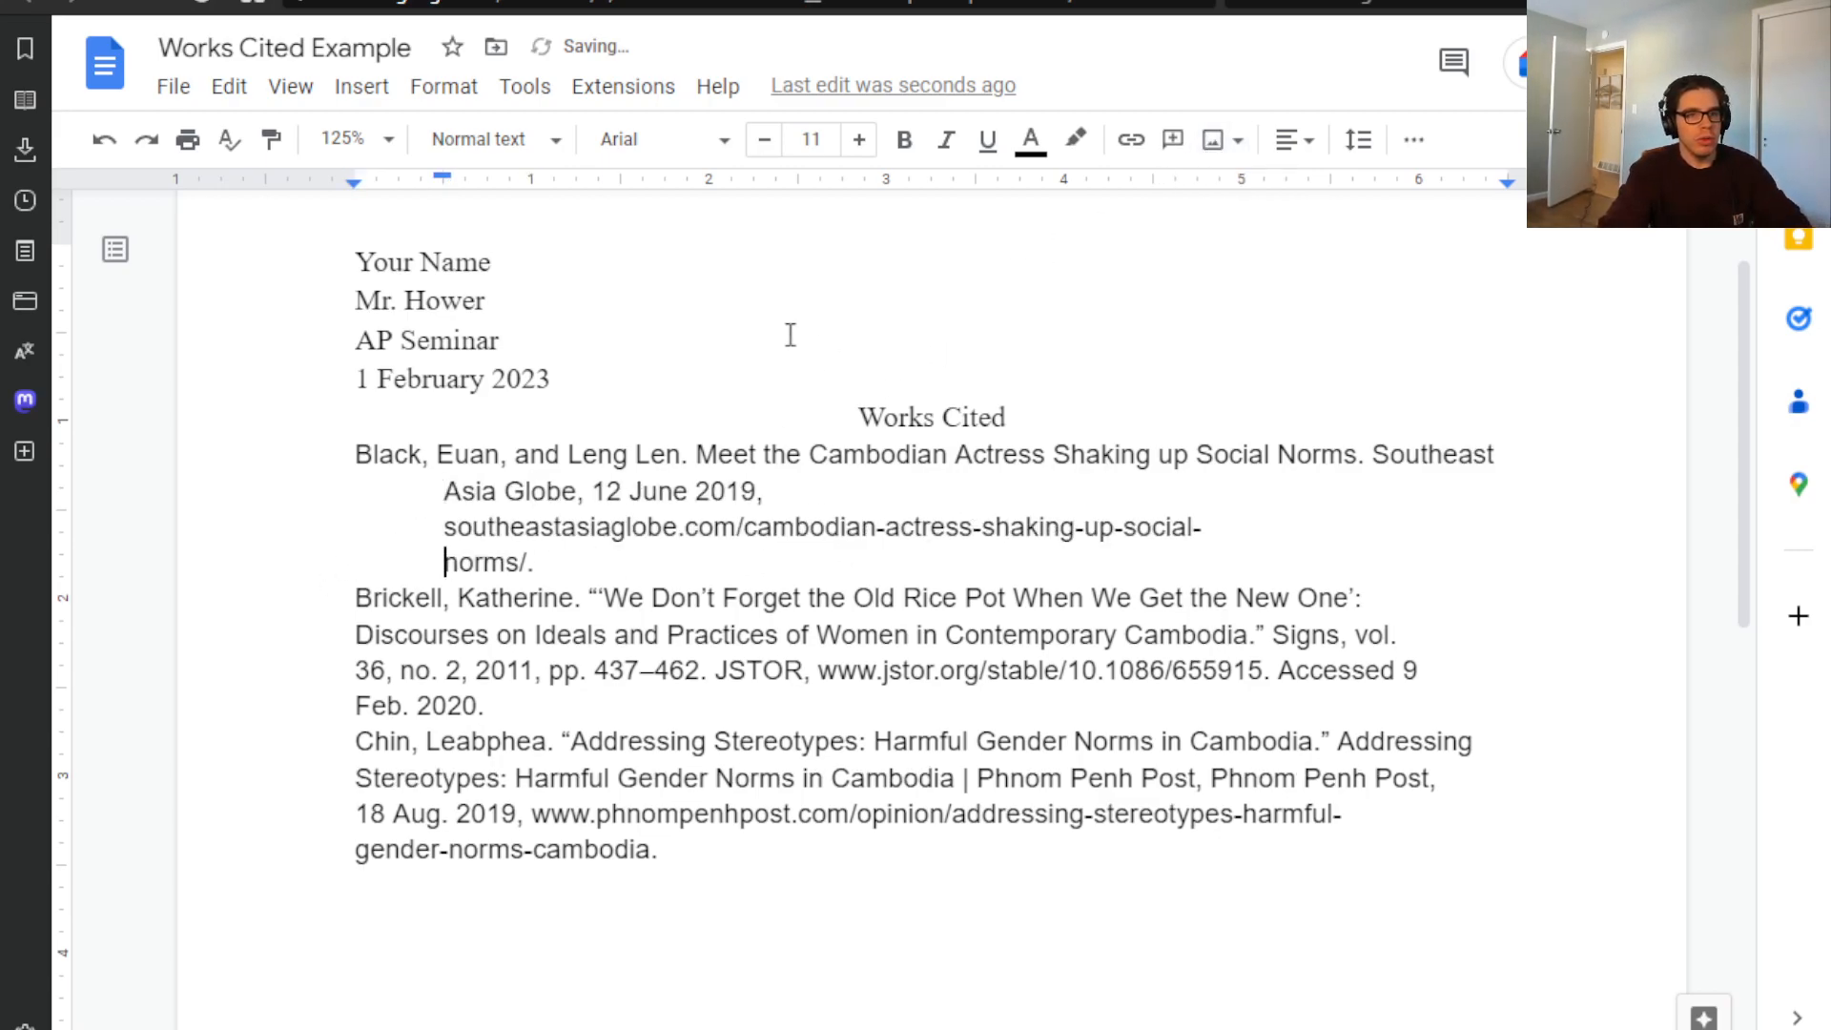
- Join the first citation's web address to the line holding its date, separated by a comma and space
left_click(439, 527)
key("BackSpace")
key("BackSpace")
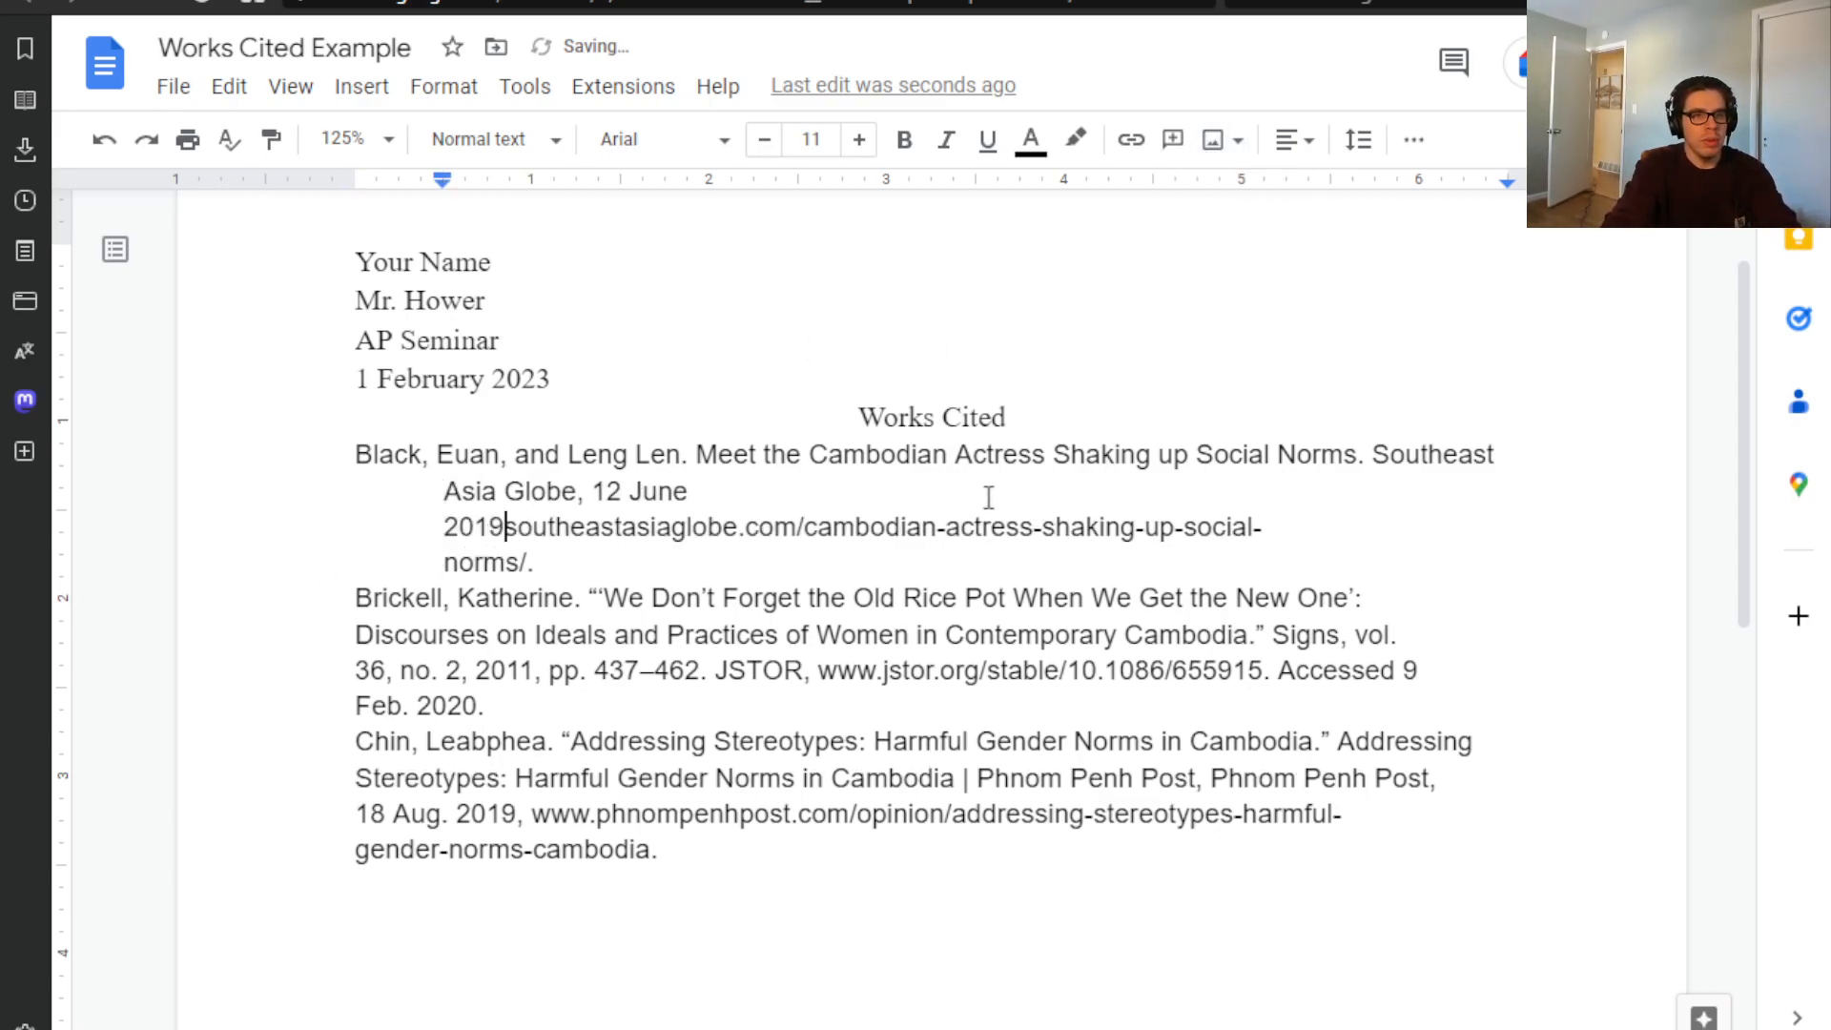
type(",")
left_click(660, 554)
- Break the second citation before "Discourses on Ideals" and indent all its continuation lines by one tab
left_click(1385, 585)
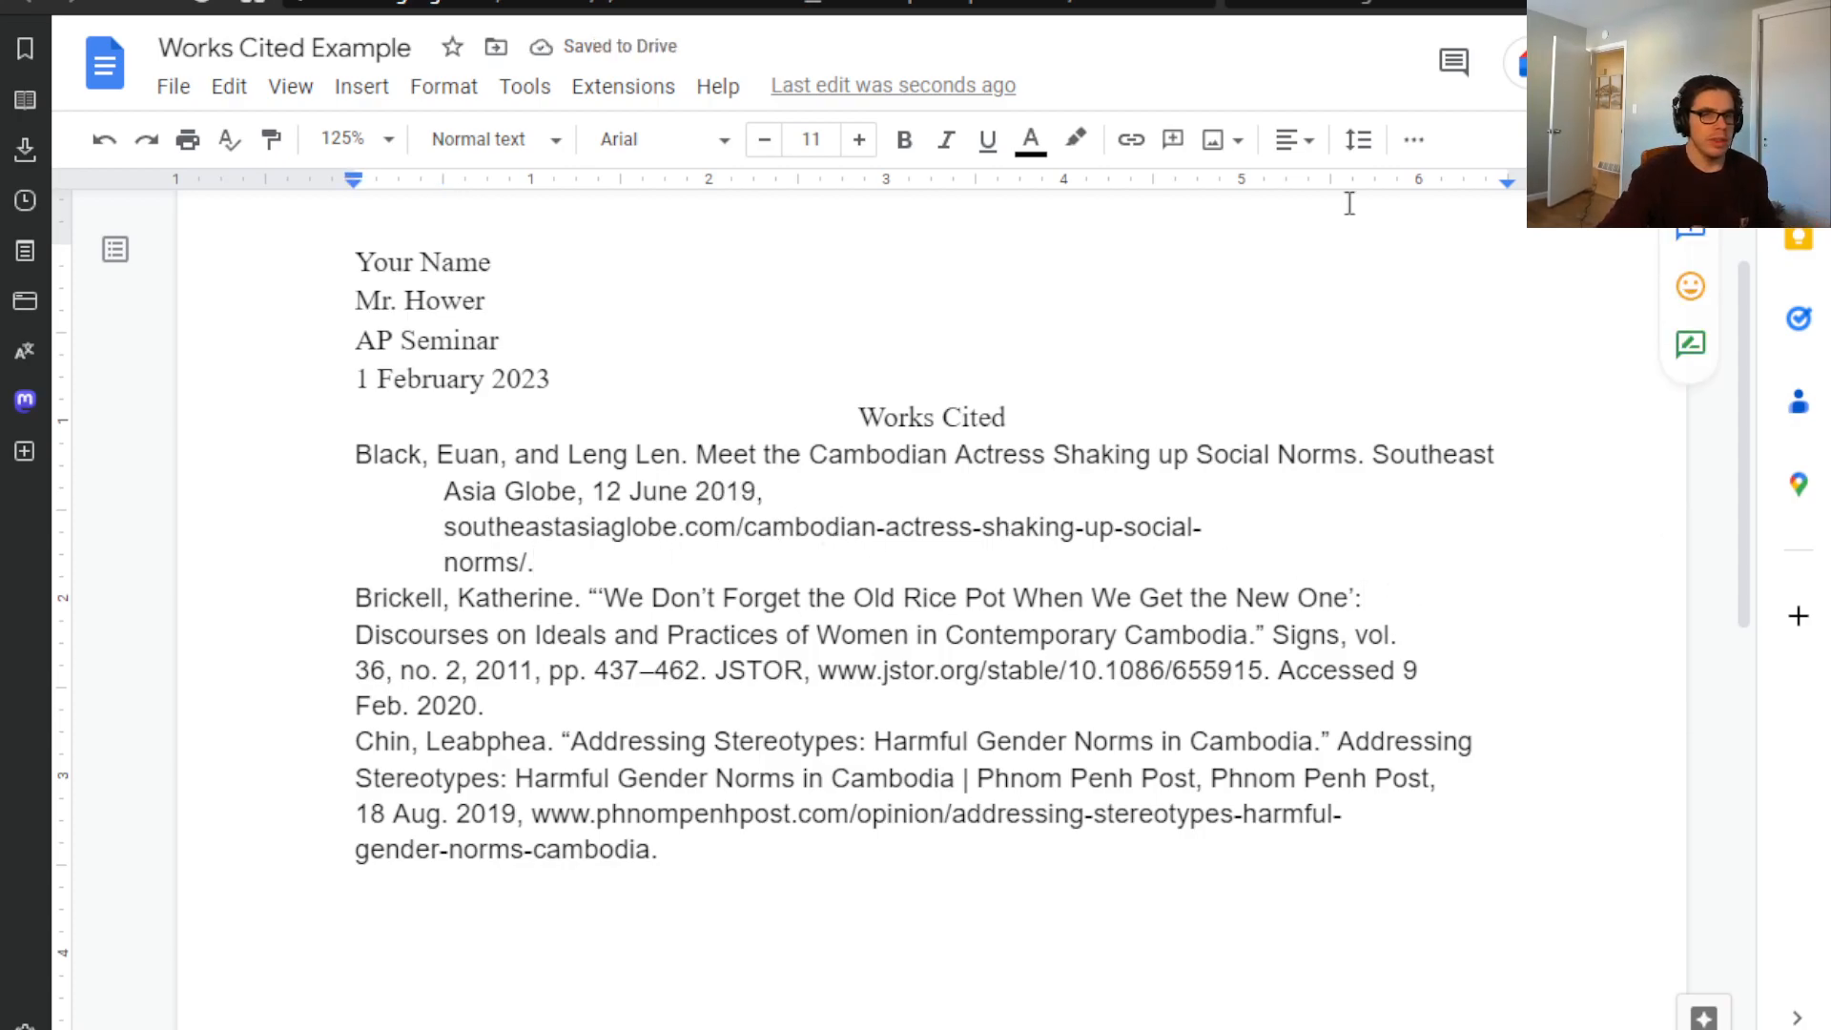
key("Return")
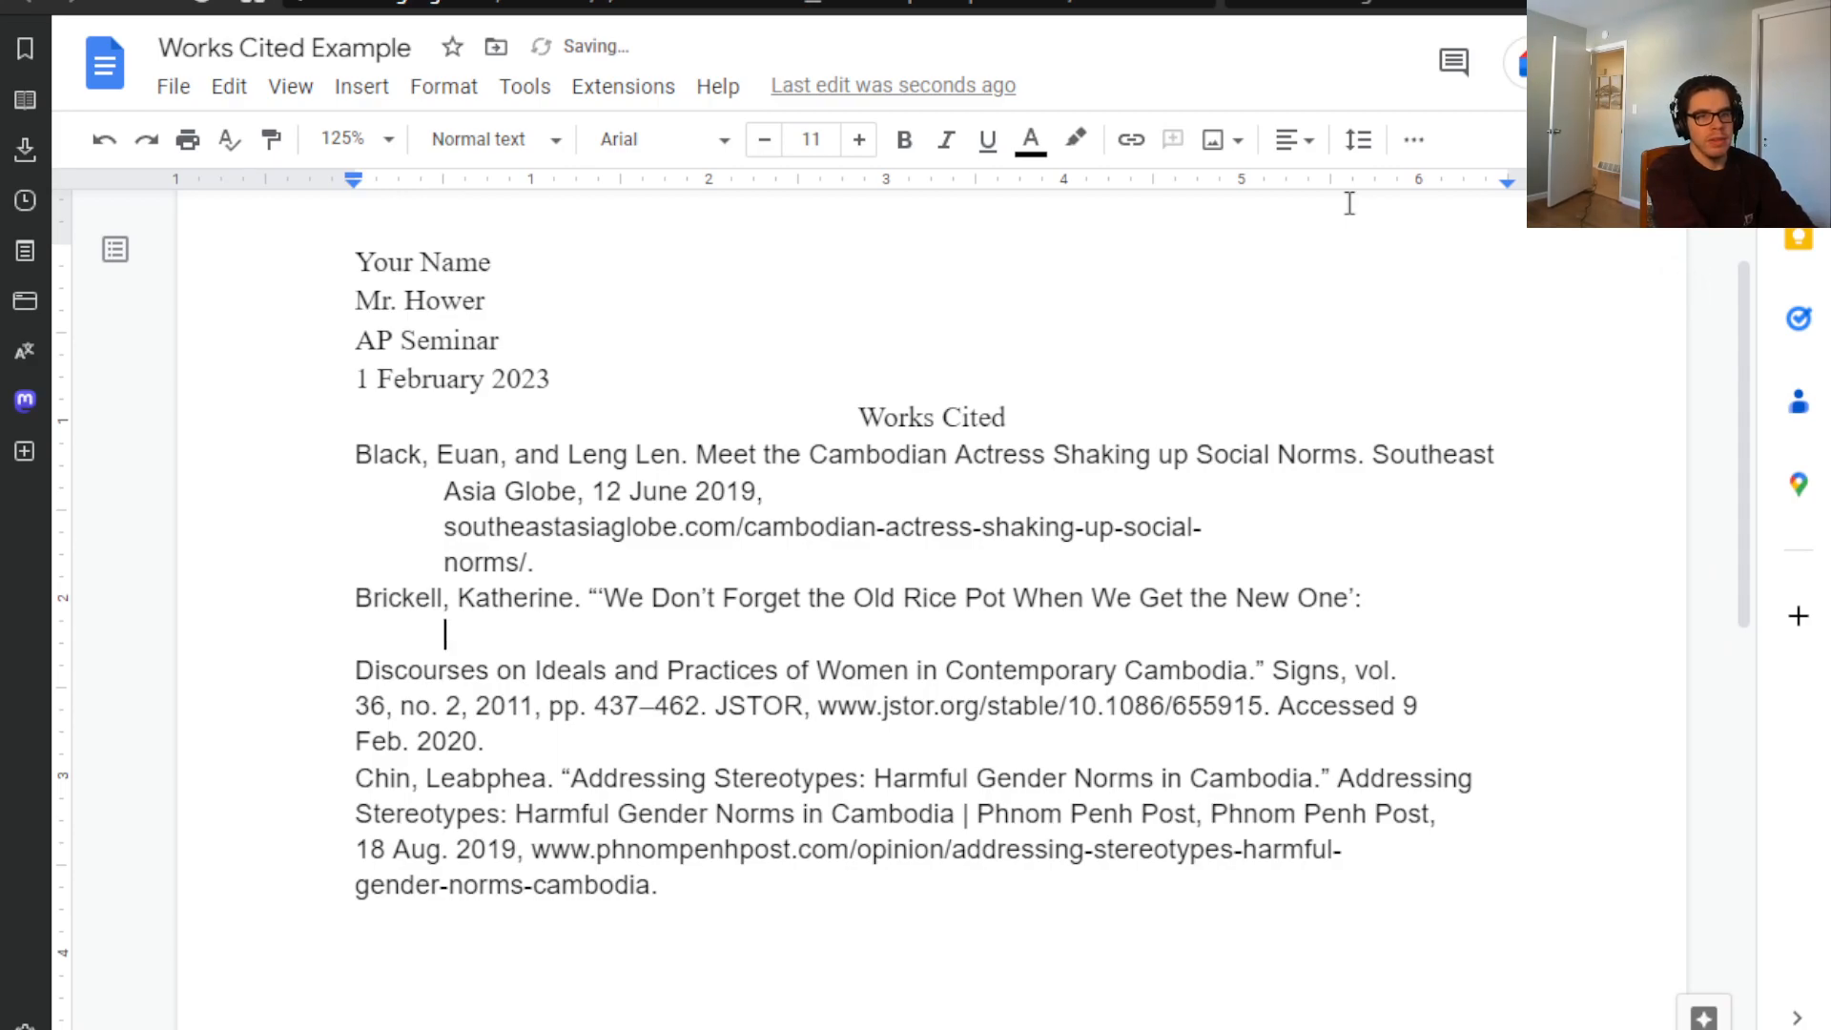
key("BackSpace")
key("Delete")
key("Return")
key("Tab")
key("BackSpace")
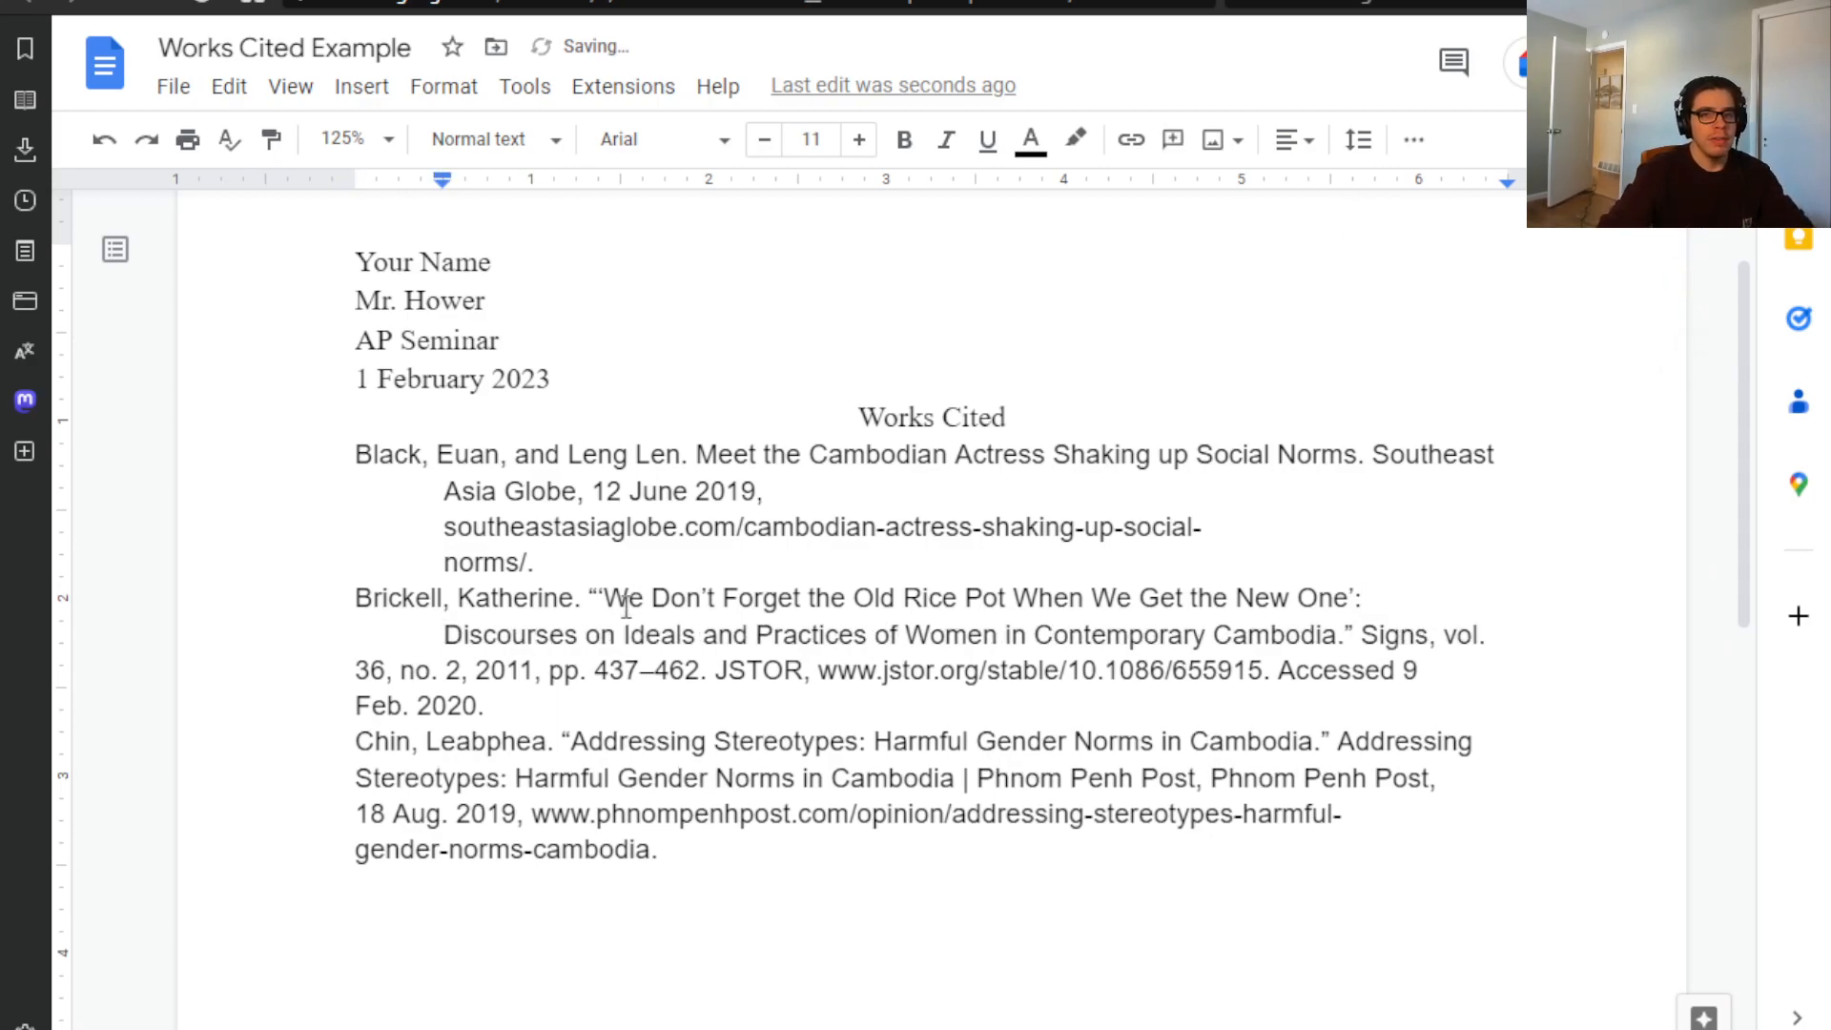
left_click(308, 682)
key("Tab")
left_click(300, 720)
key("Tab")
- Break the third citation after the second "Addressing" and indent all its continuation lines by one tab
left_click(869, 833)
left_click(1500, 745)
key("Return")
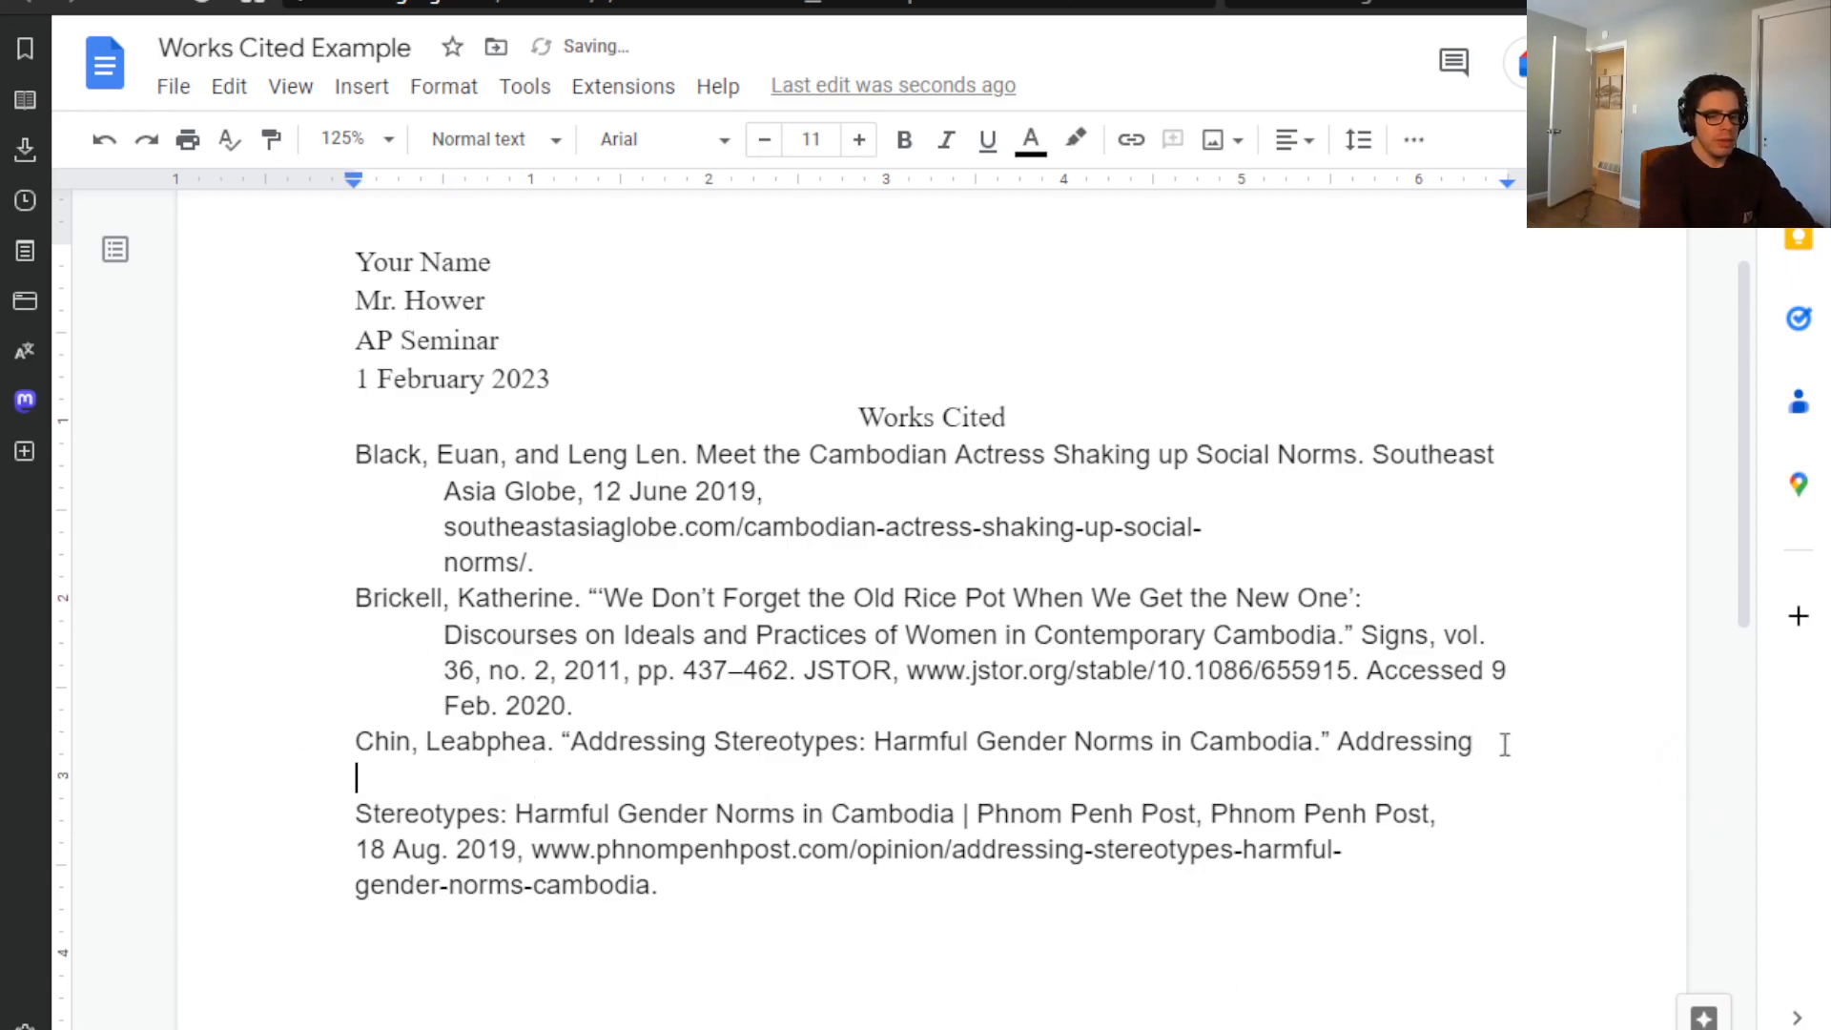
key("Delete")
key("Tab")
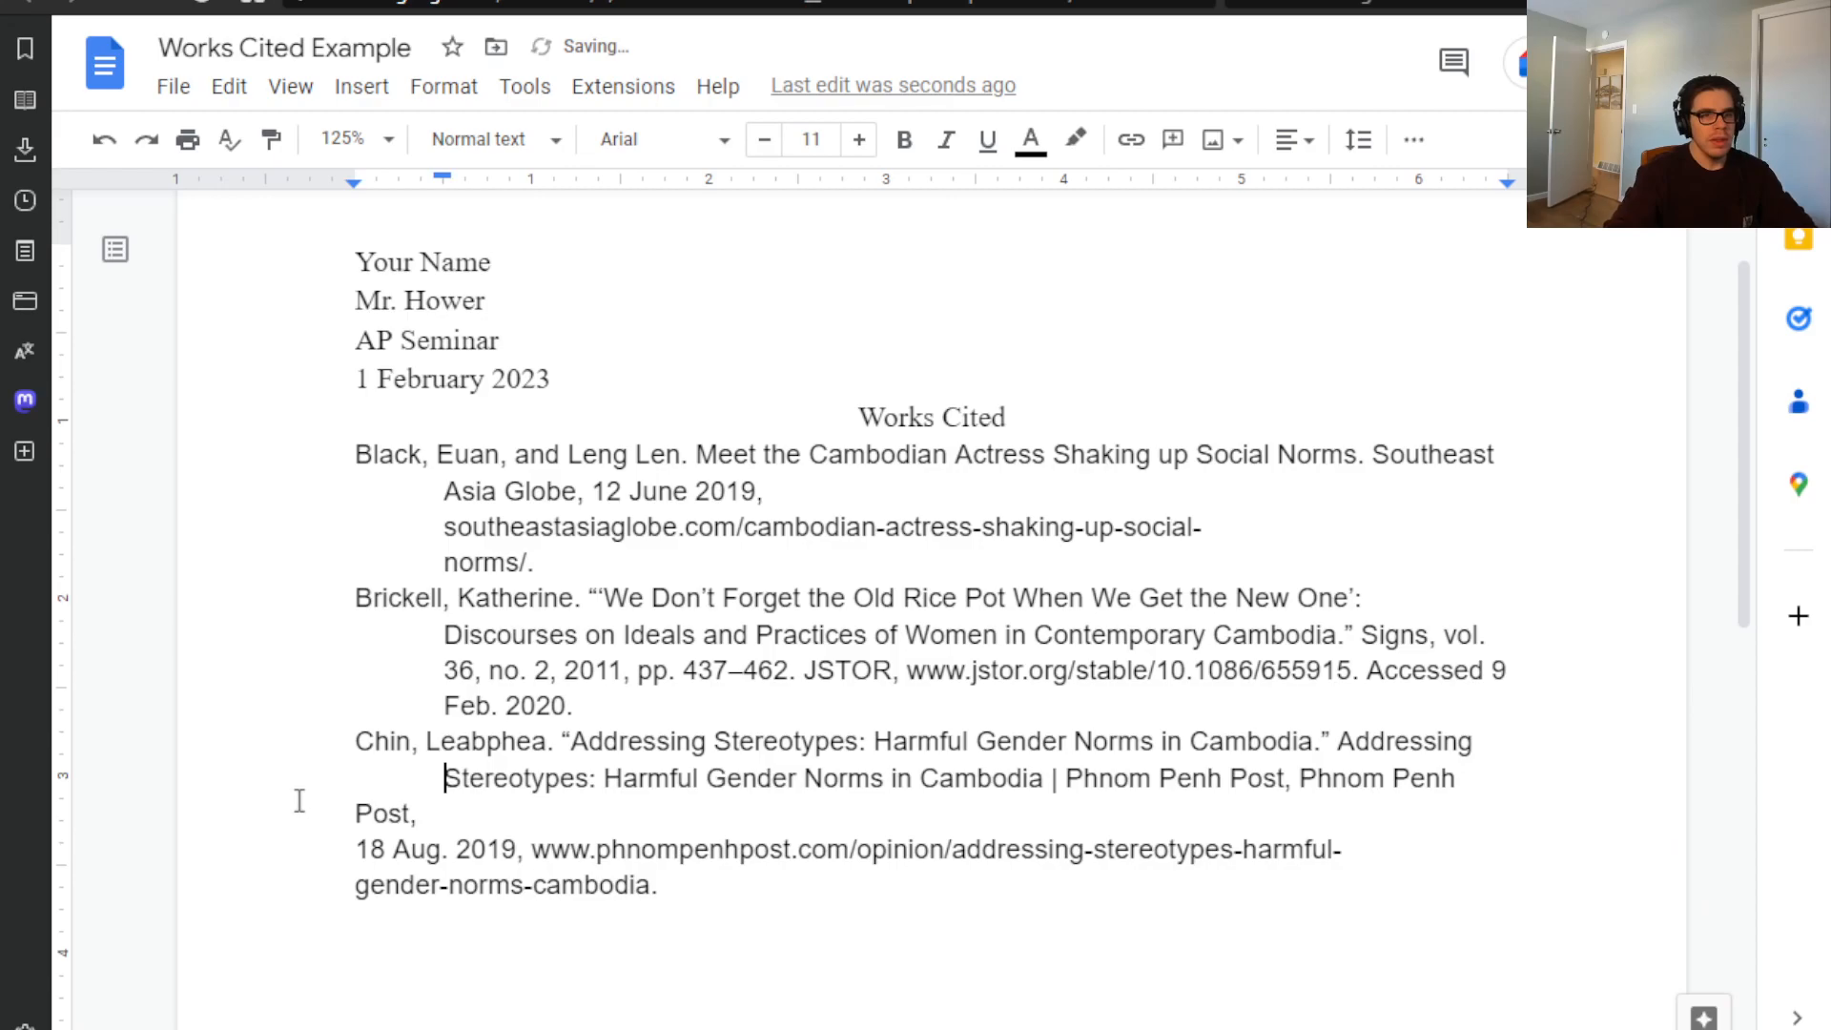
key("Tab")
left_click(353, 852)
key("Tab")
left_click(305, 897)
key("Tab")
left_click(527, 784)
key("BackSpace")
left_click(858, 598)
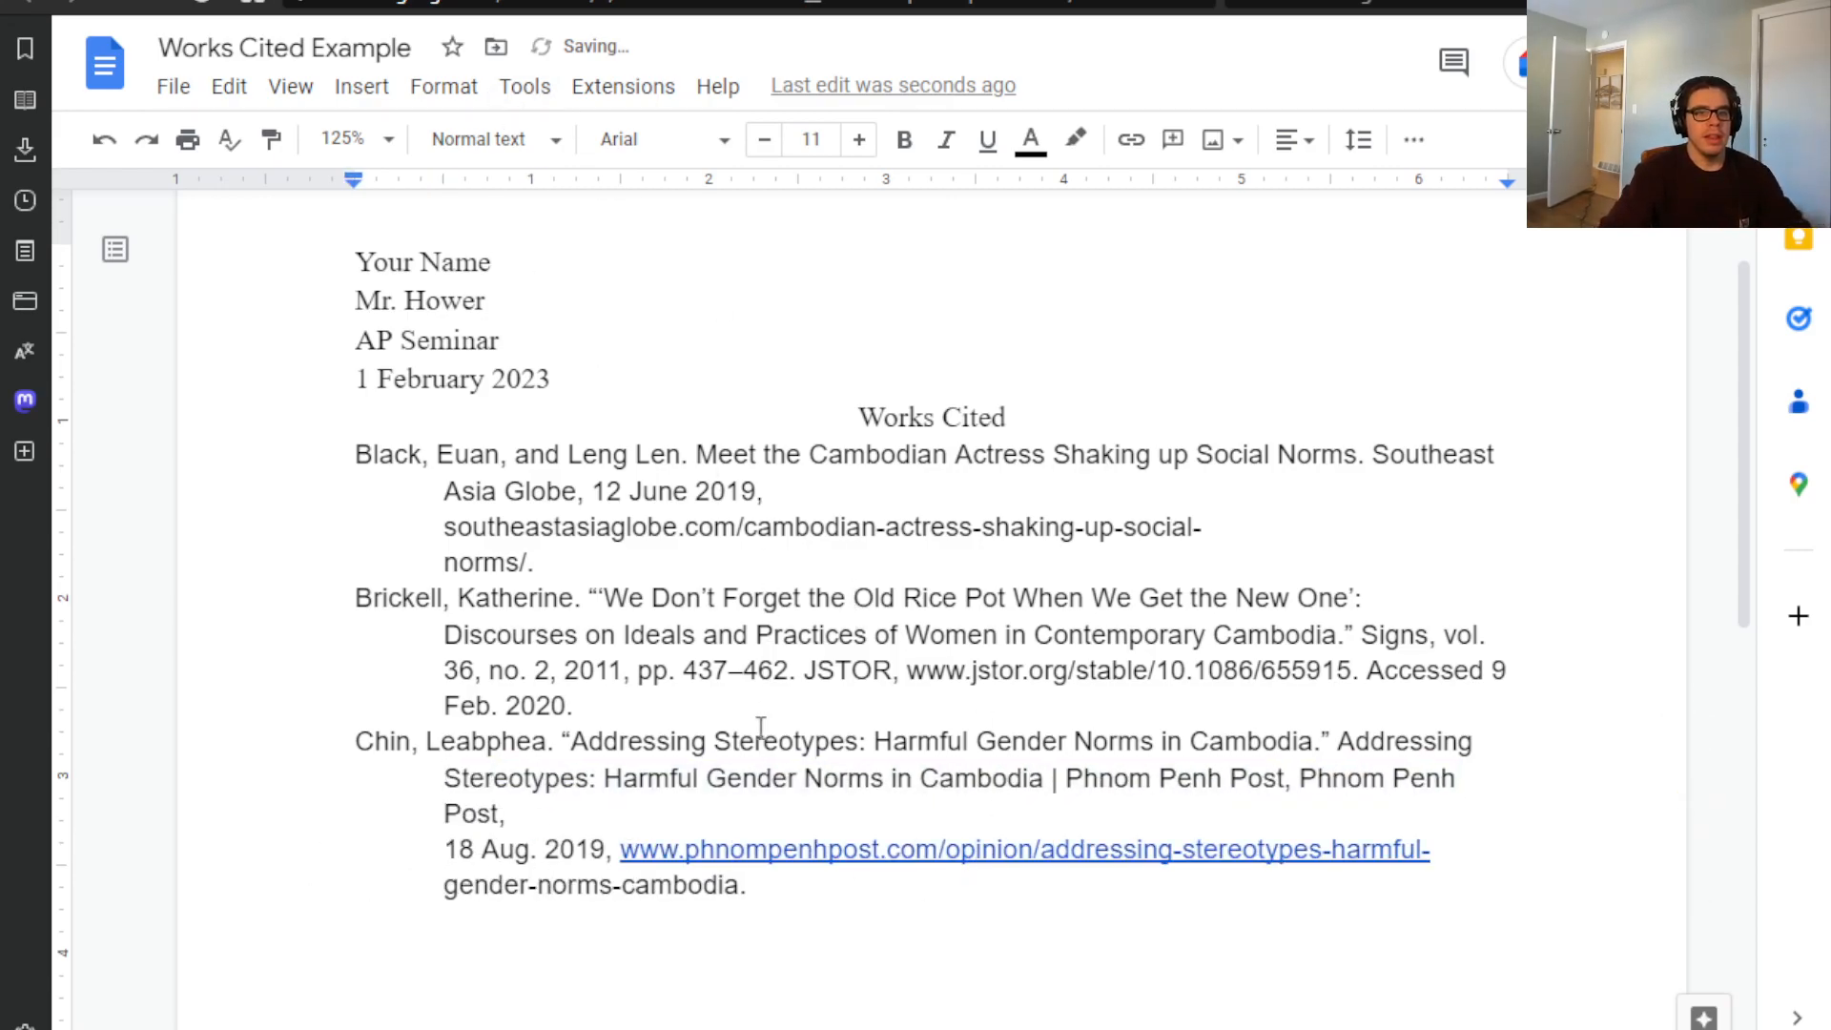
- Join the third citation's "18 Aug. 2019" line to the line ending in "Post," with a space between them
left_click(446, 849)
key("BackSpace")
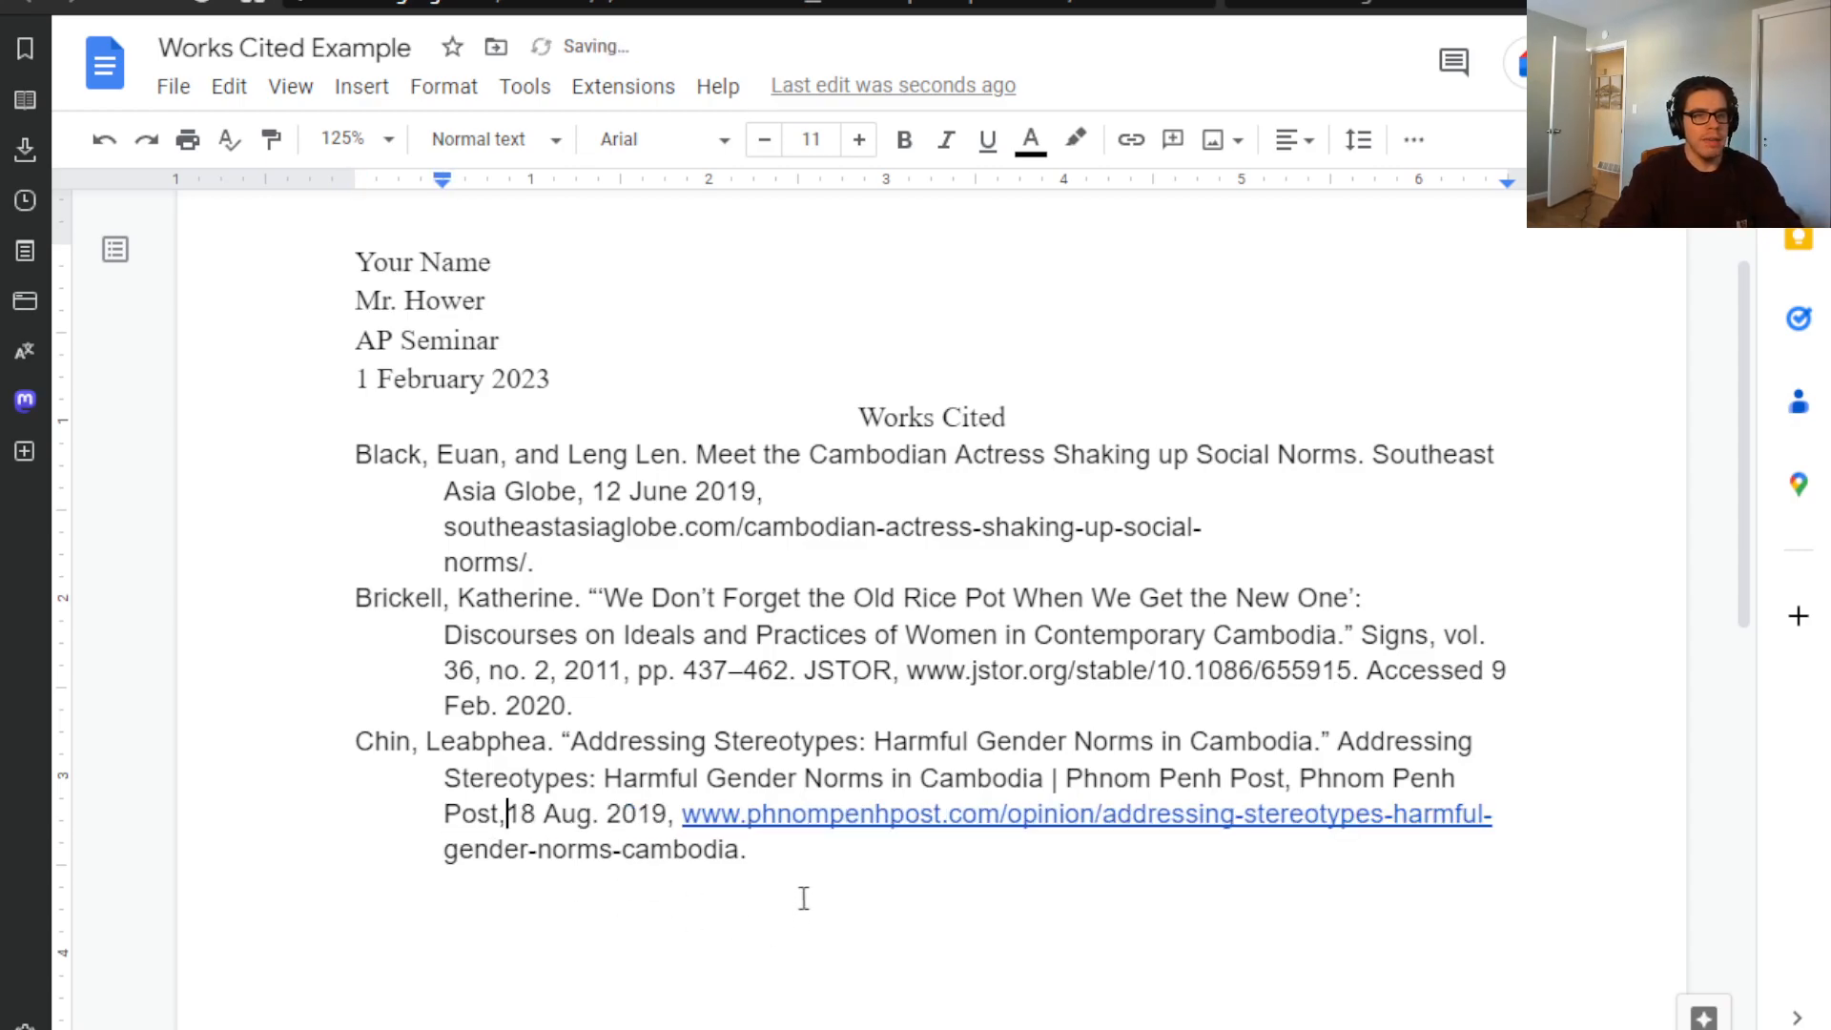
left_click(818, 851)
- Examine the hanging indents, comparing each citation's unindented first line with its indented continuation lines
left_click_drag(444, 785, 918, 867)
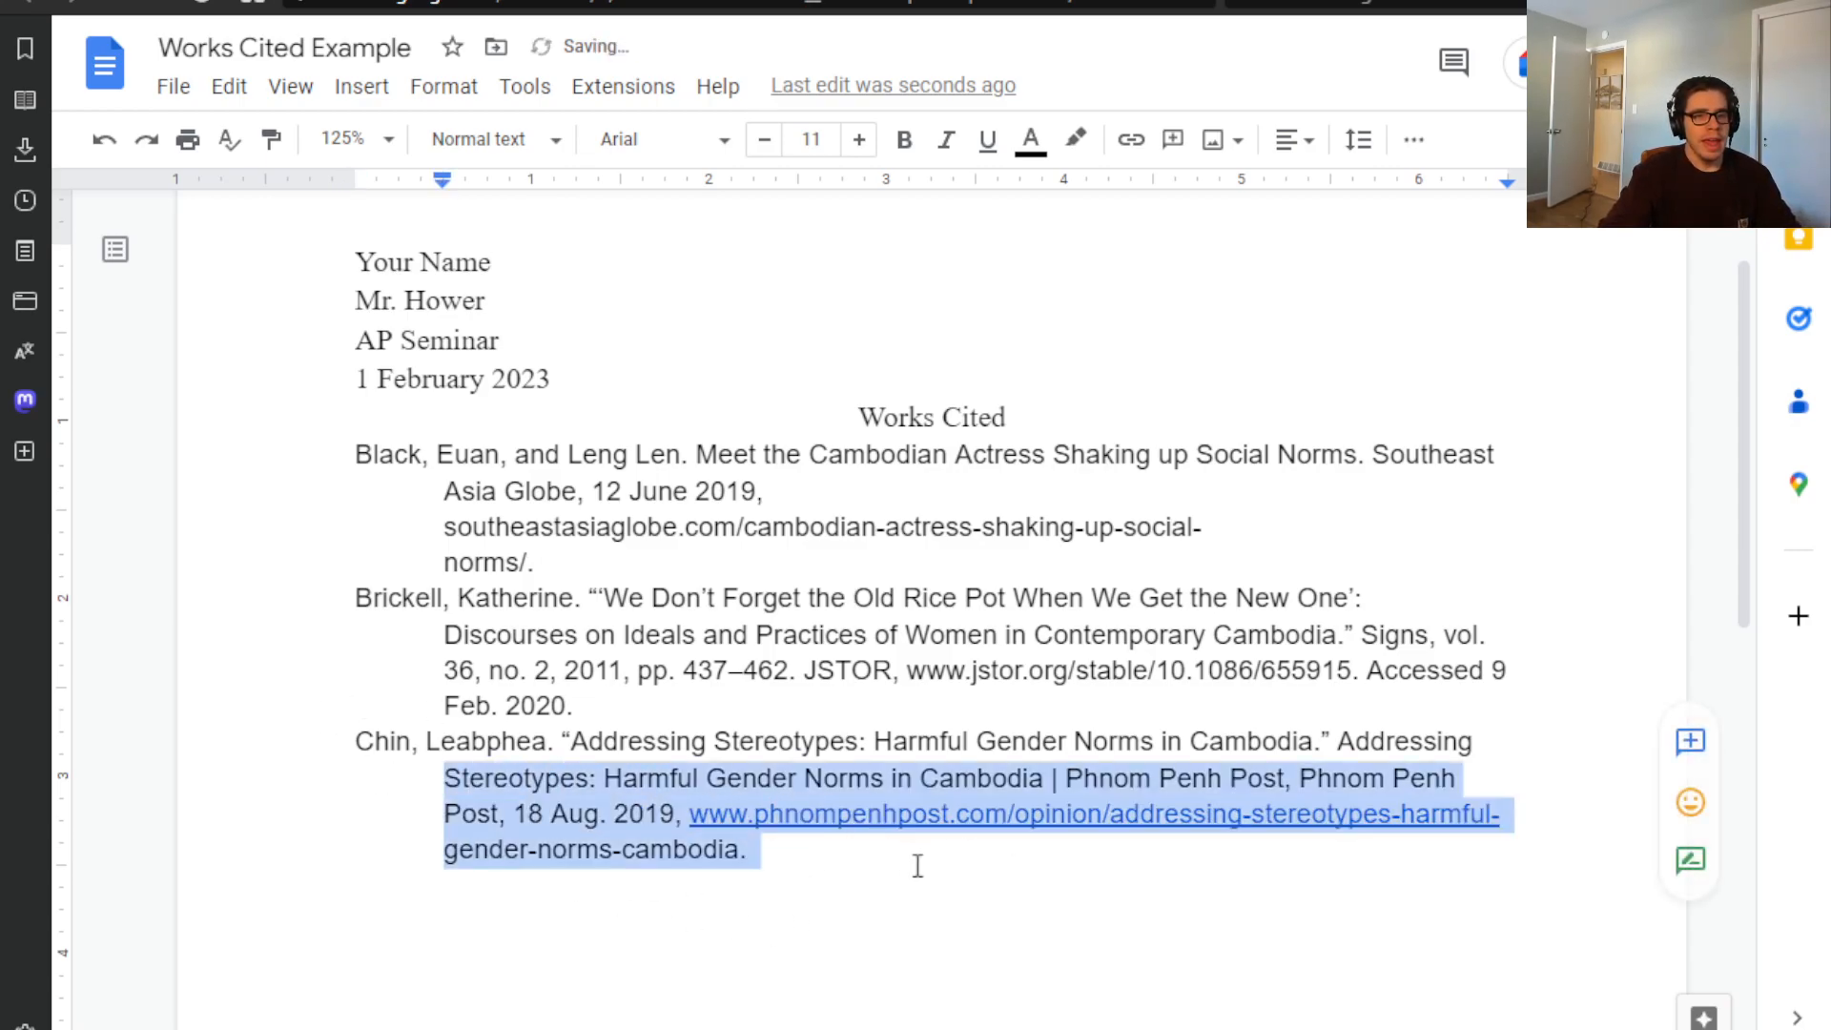
left_click(1153, 888)
left_click_drag(337, 736, 1532, 732)
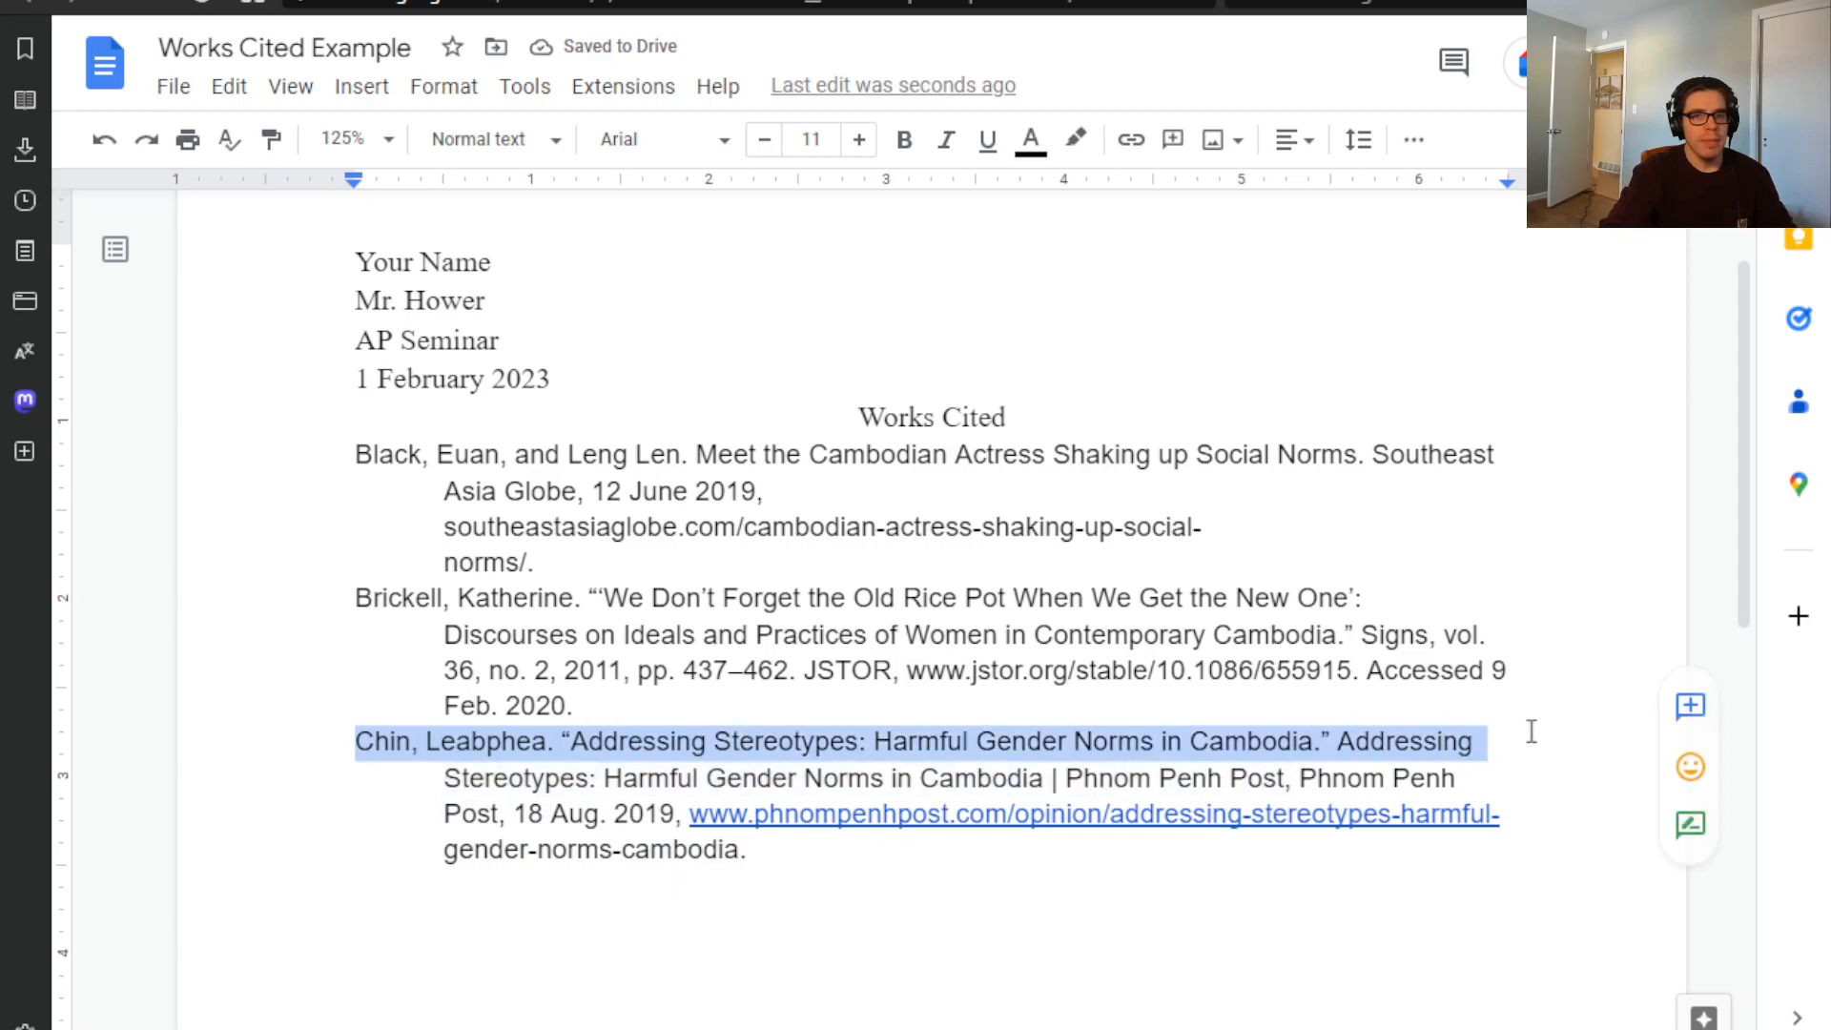
left_click_drag(349, 599, 1374, 600)
left_click_drag(353, 456, 1541, 438)
left_click(480, 426)
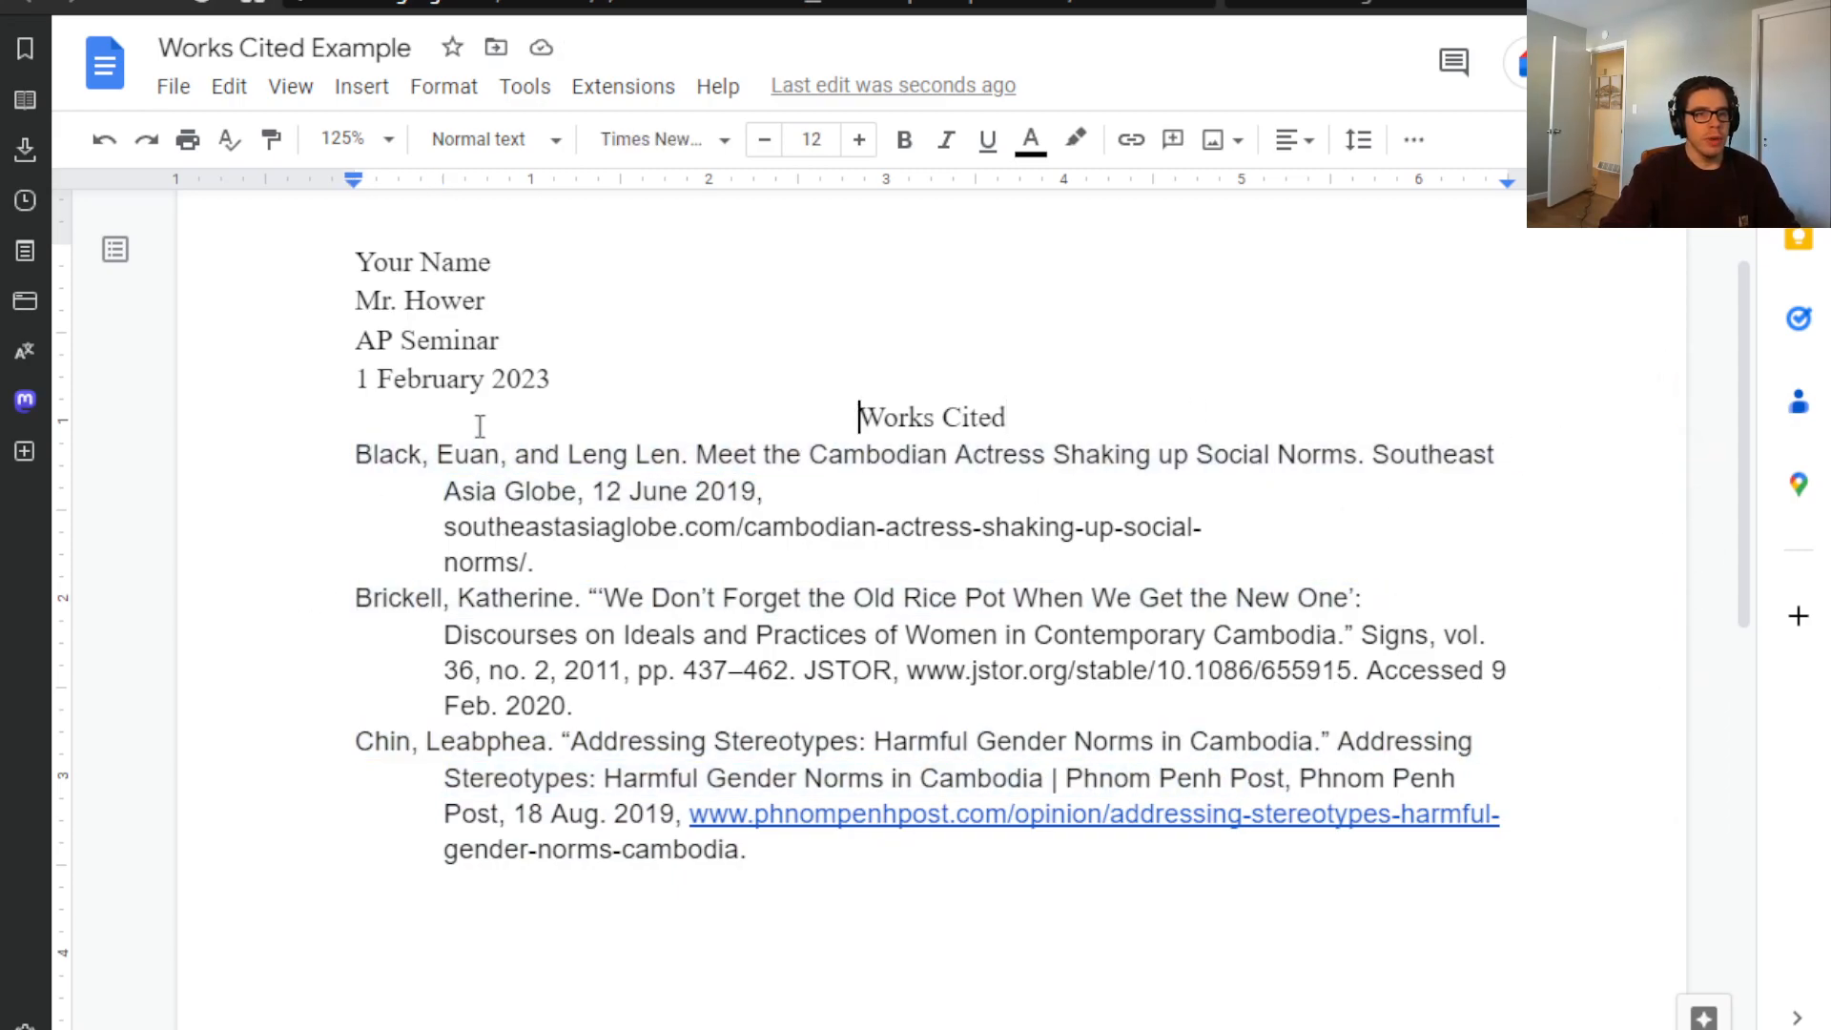
left_click_drag(341, 446, 1516, 744)
left_click(572, 706)
- Compare the initial letters of the three citations to check their alphabetical order
left_click_drag(355, 456, 388, 452)
left_click(392, 575)
left_click_drag(358, 607, 386, 607)
left_click(429, 645)
left_click_drag(357, 744, 620, 715)
left_click(1001, 854)
- Move the third citation to the beginning of the list, directly below the Works Cited title
left_click_drag(1328, 871, 289, 742)
key("ctrl+c")
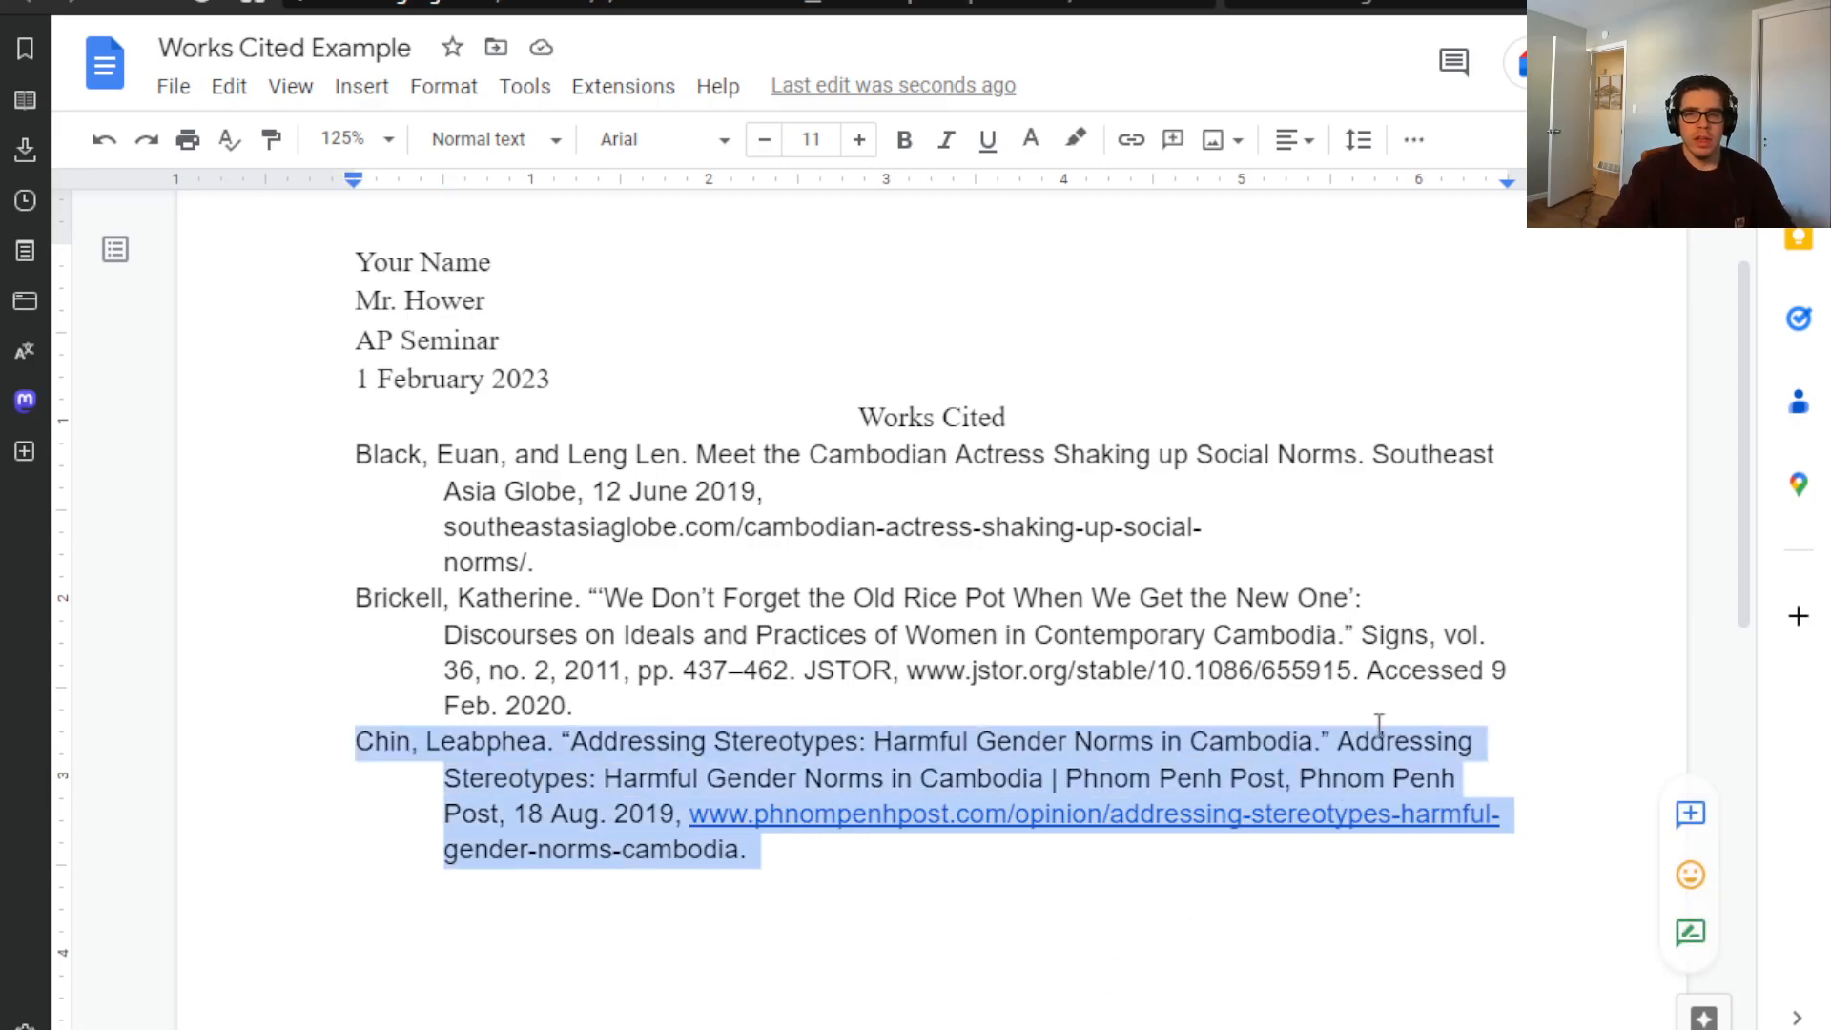
key("BackSpace")
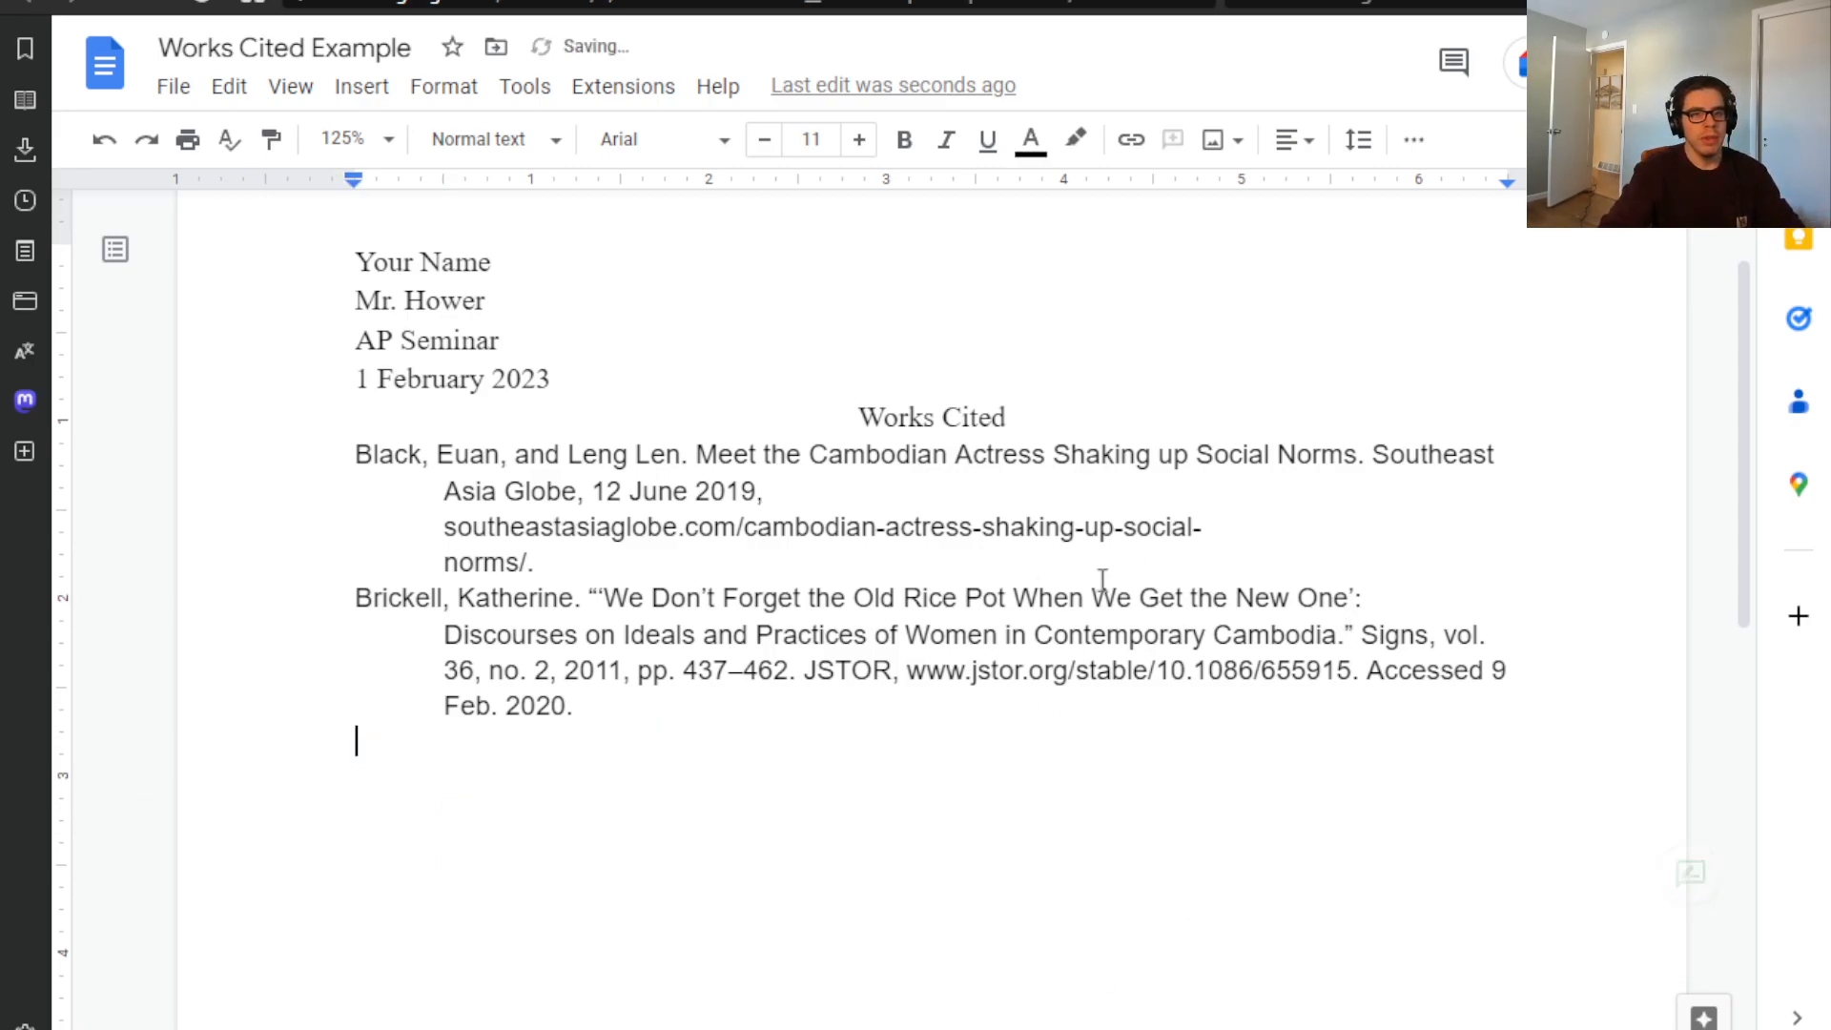
left_click(1147, 415)
key("Return")
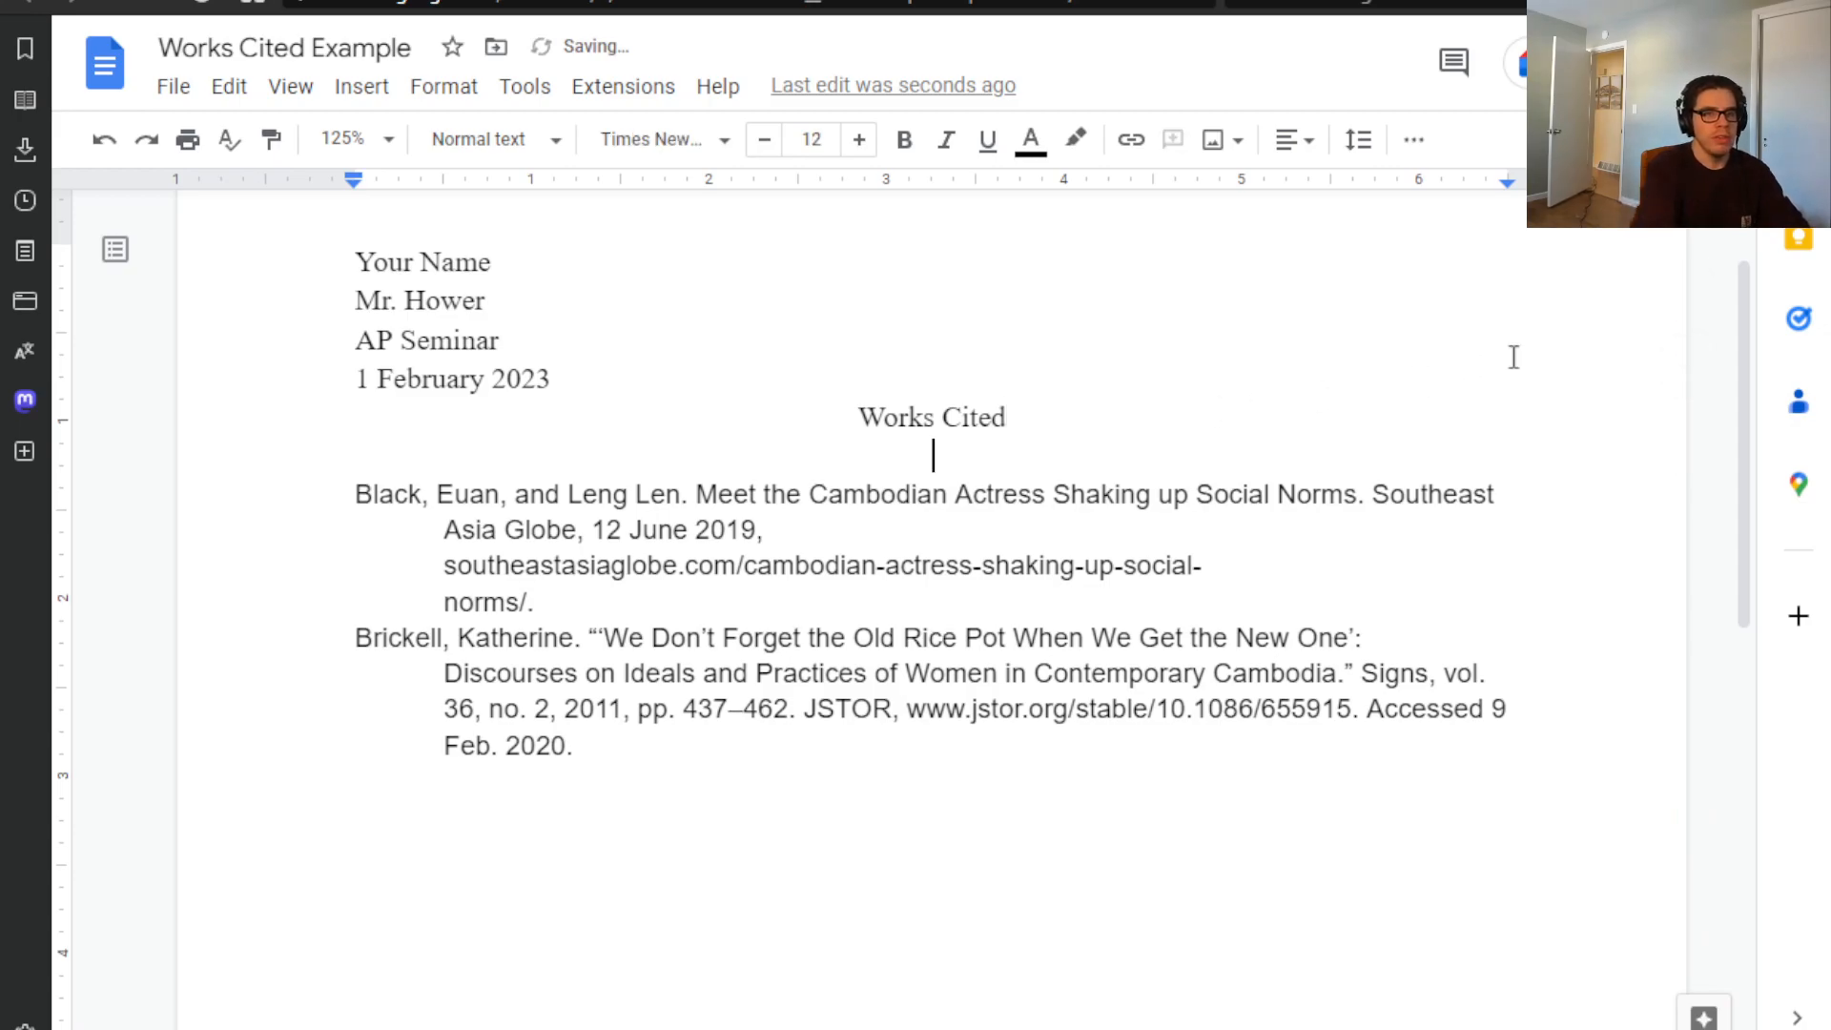
key("ctrl+v")
key("BackSpace")
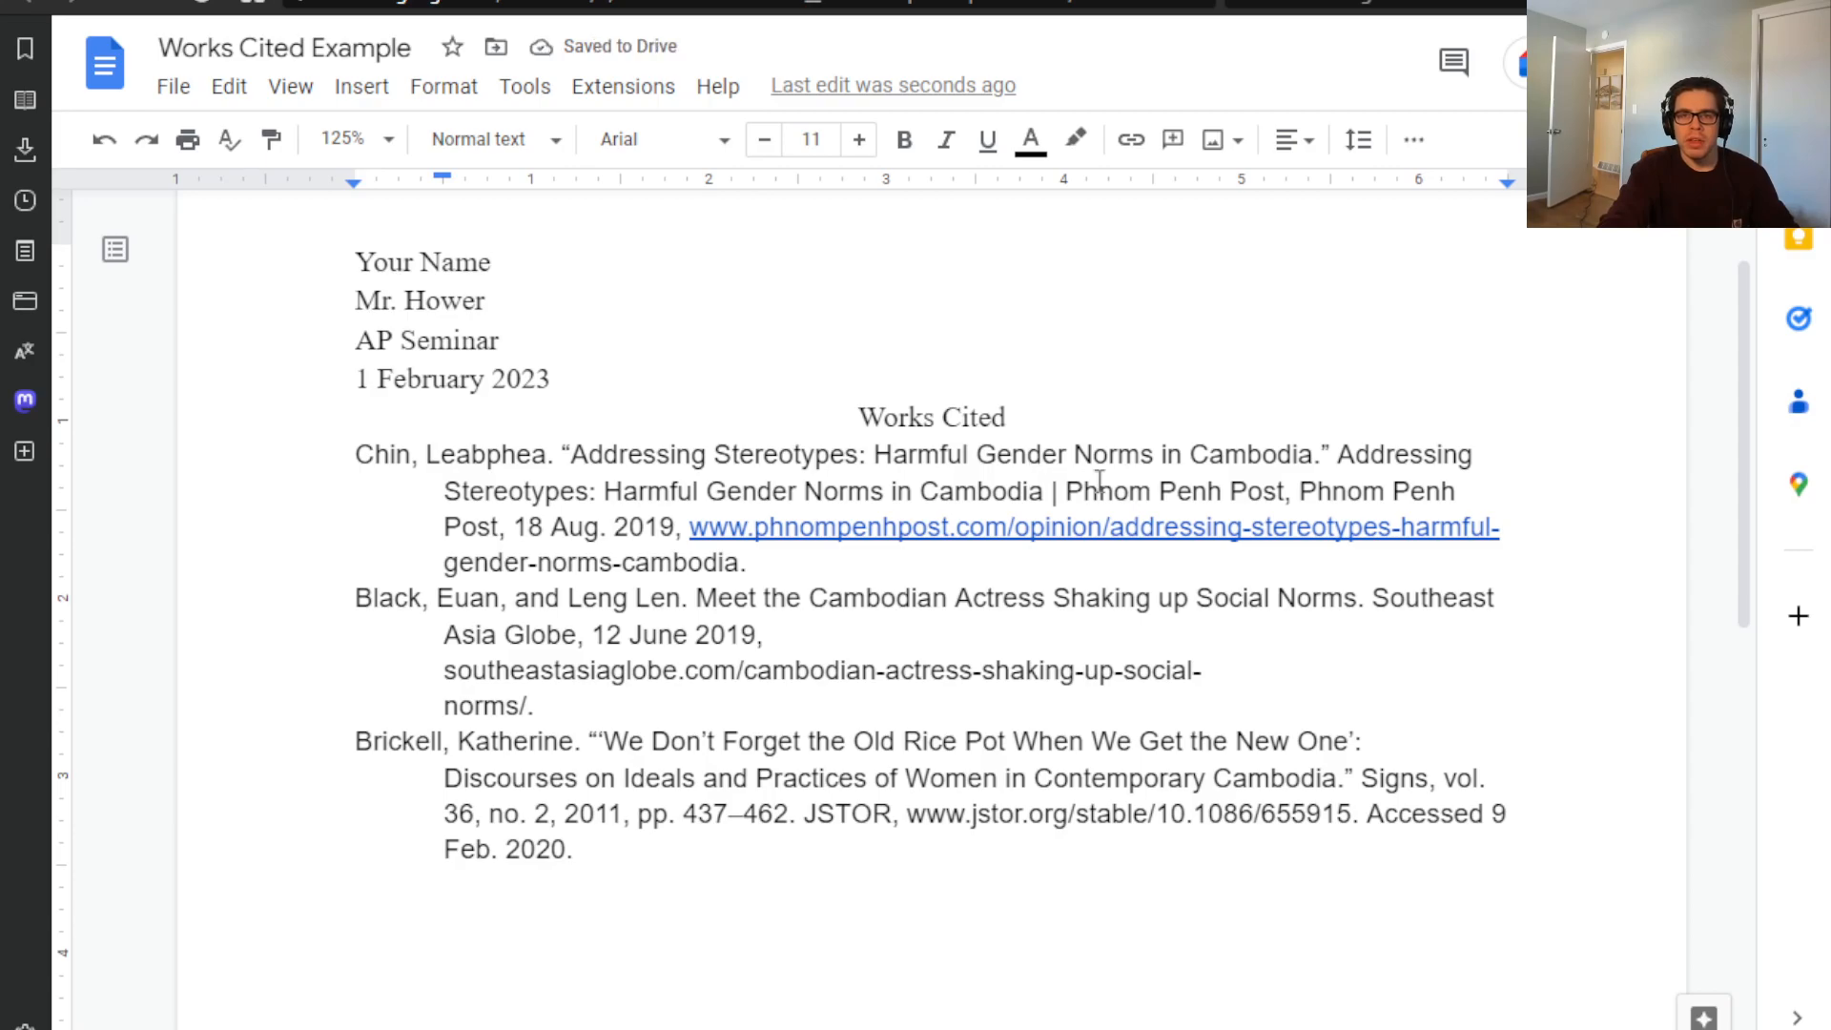
- Move the Phnom Penh Post citation from the beginning of the list back to the end
left_click_drag(844, 558, 266, 474)
key("ctrl+c")
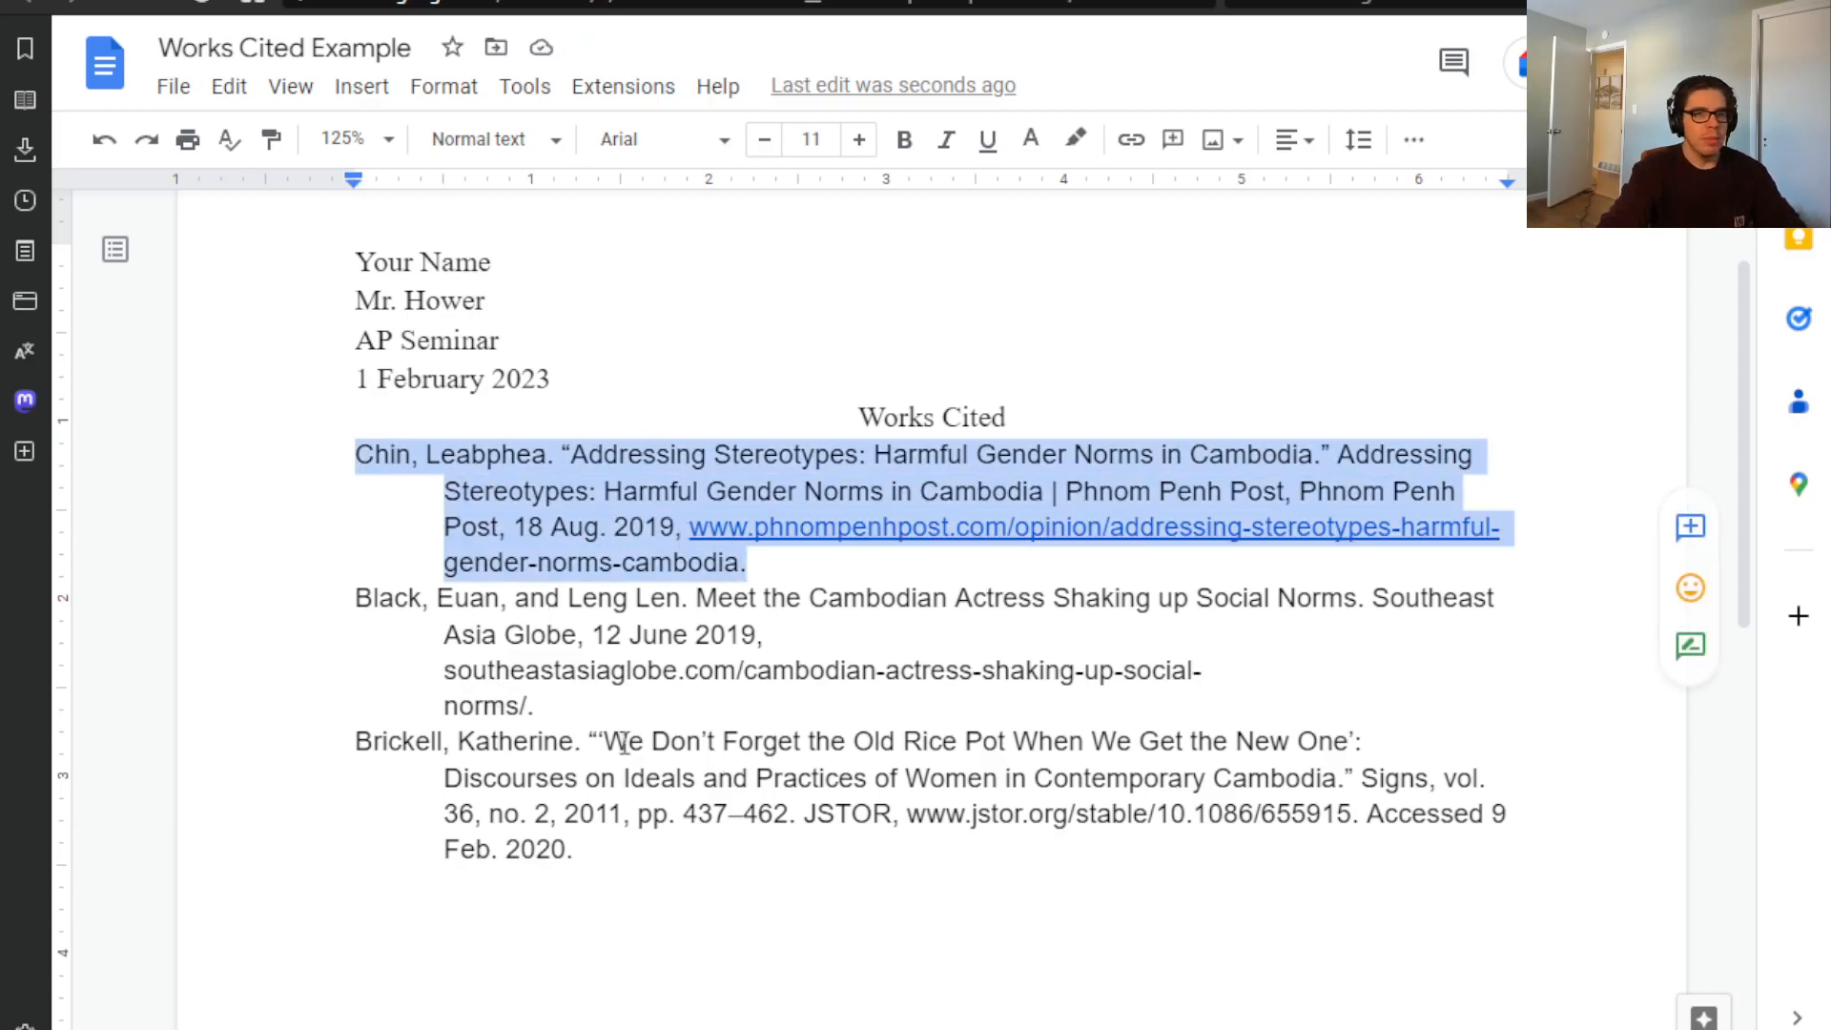
key("BackSpace")
left_click(692, 780)
key("ctrl+v")
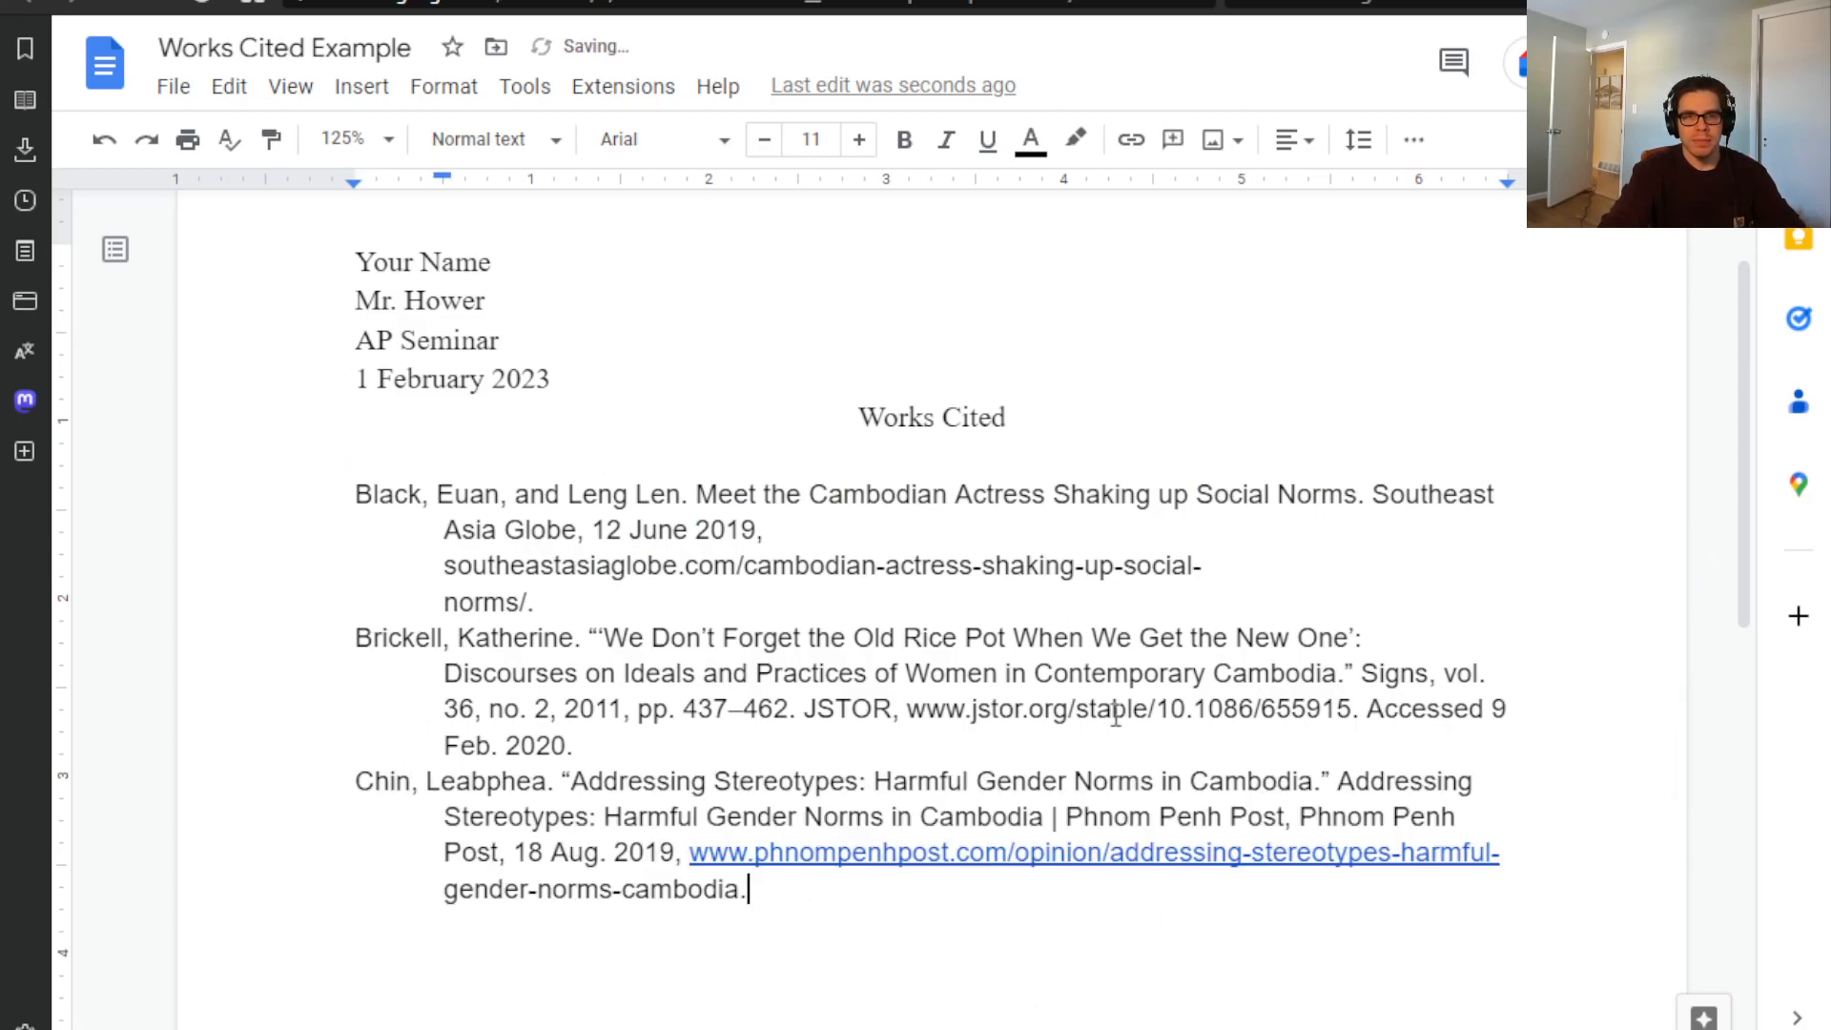
- Compare the first and second letters of the first two citations to check how they are alphabetized
left_click(526, 564)
left_click_drag(357, 482, 377, 489)
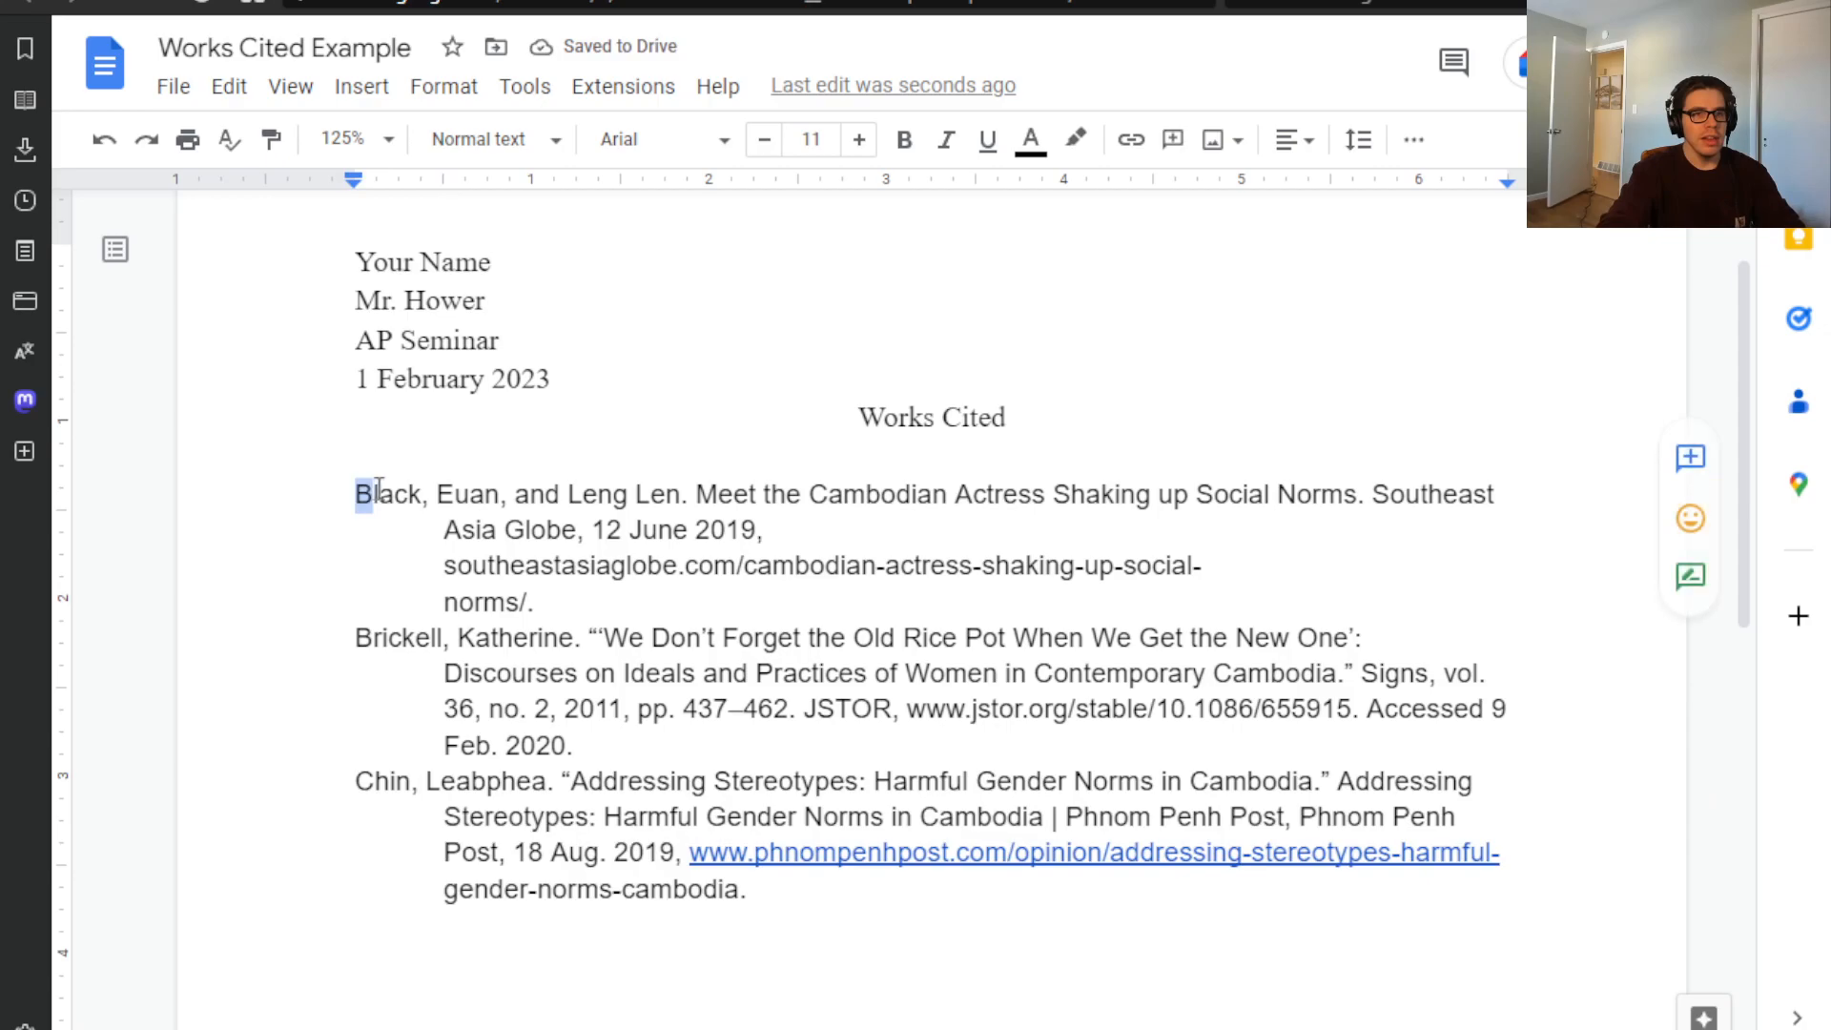
left_click_drag(355, 643, 390, 639)
left_click(373, 498)
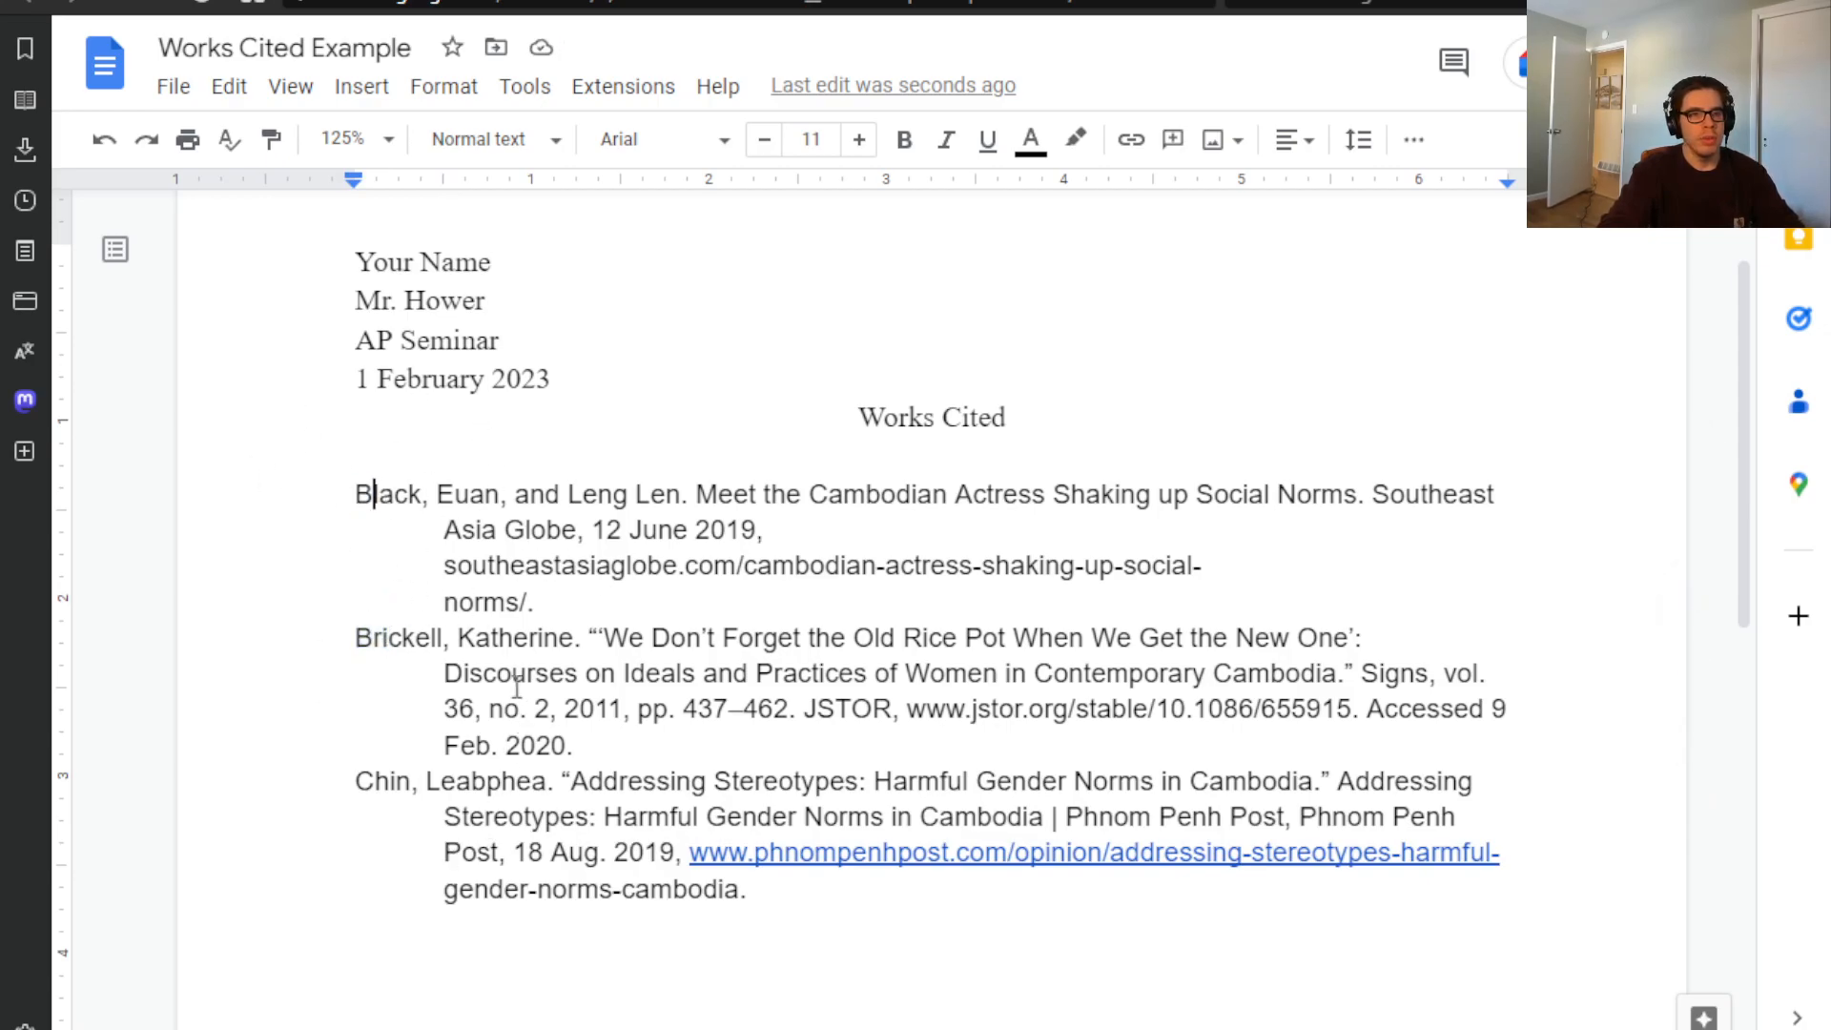
left_click_drag(370, 488, 385, 488)
left_click(358, 494)
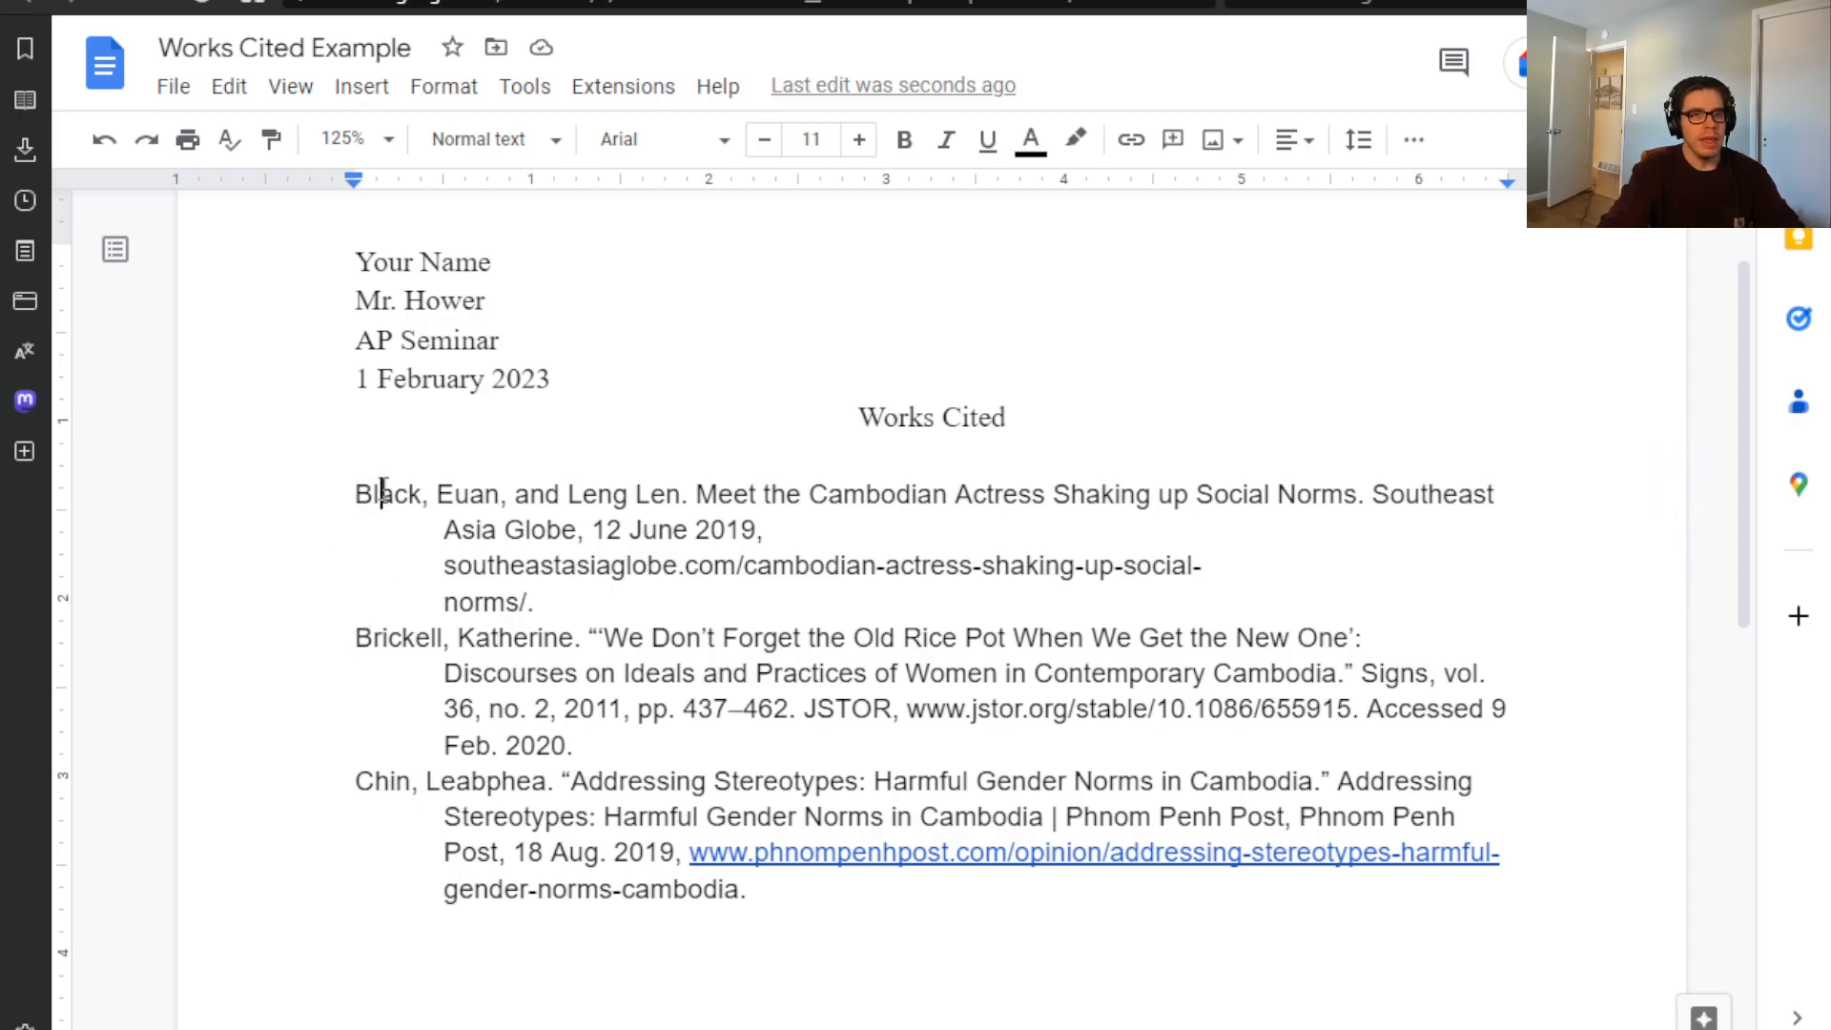
left_click_drag(378, 486, 381, 488)
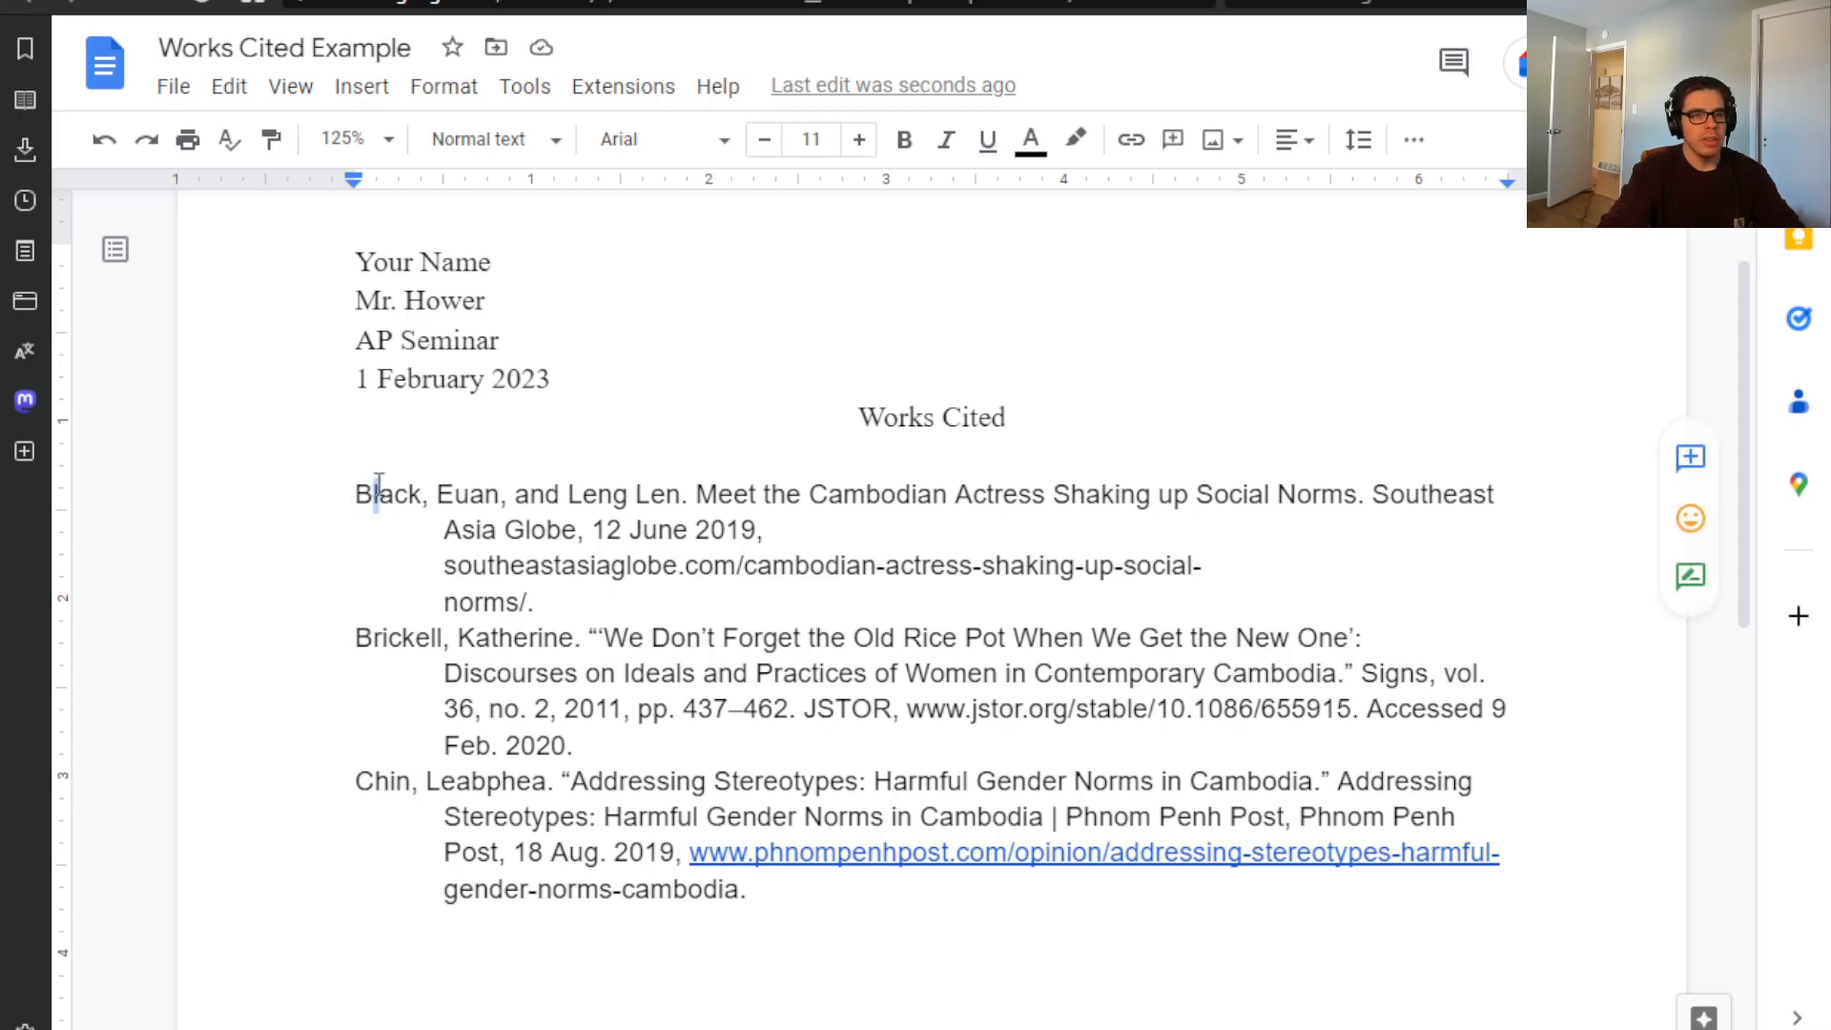
left_click(430, 639)
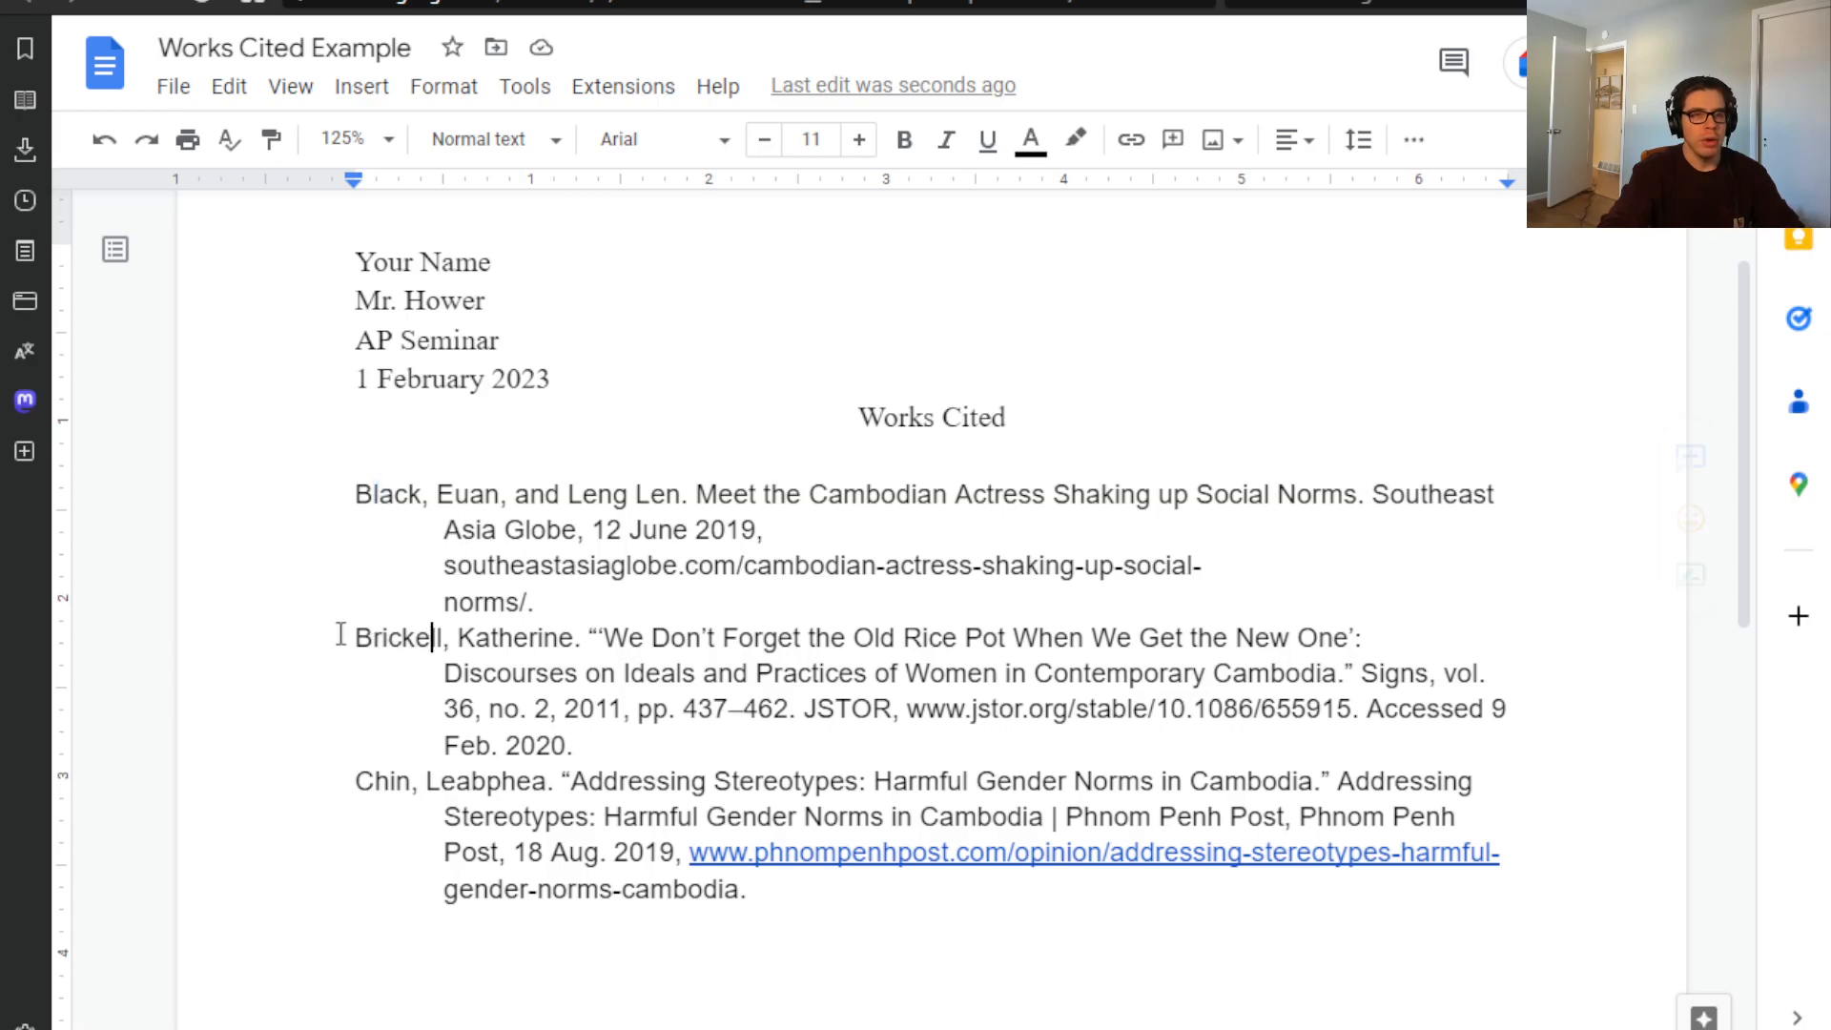
- Replace the second letter of the first citation's author surname with "z"
left_click_drag(375, 486, 387, 480)
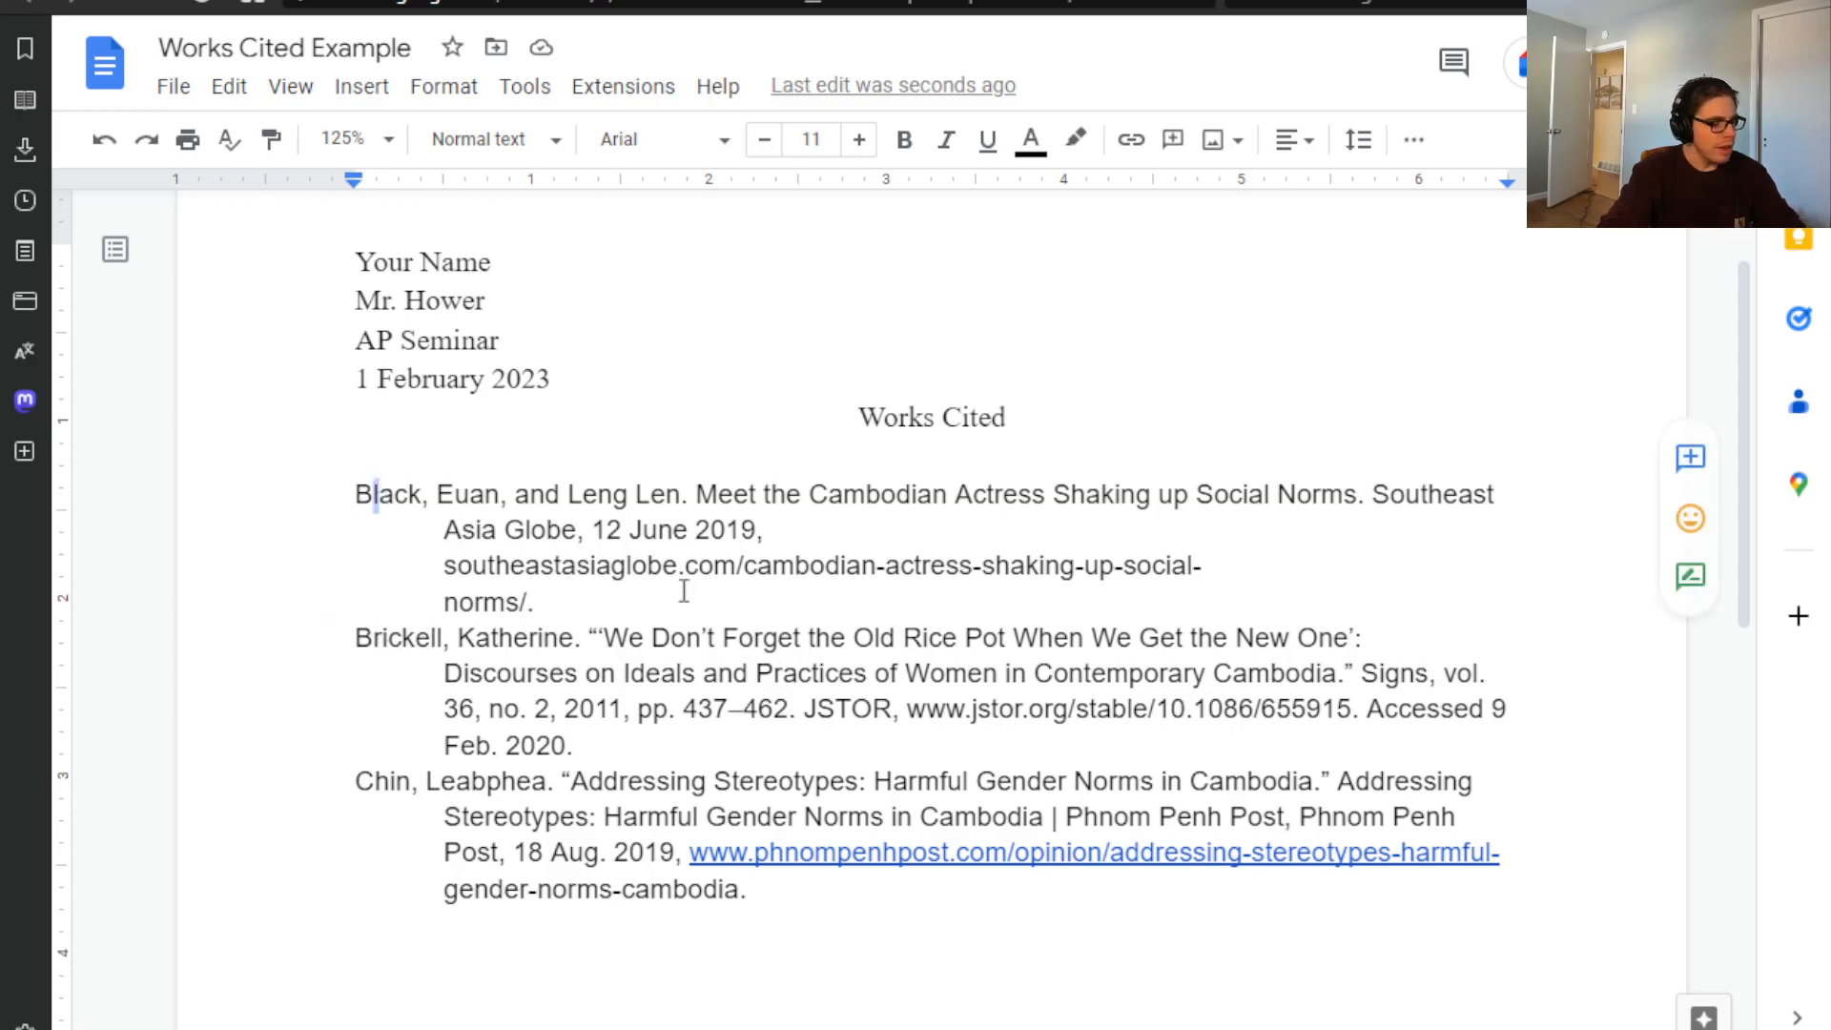
type("z")
left_click(545, 468)
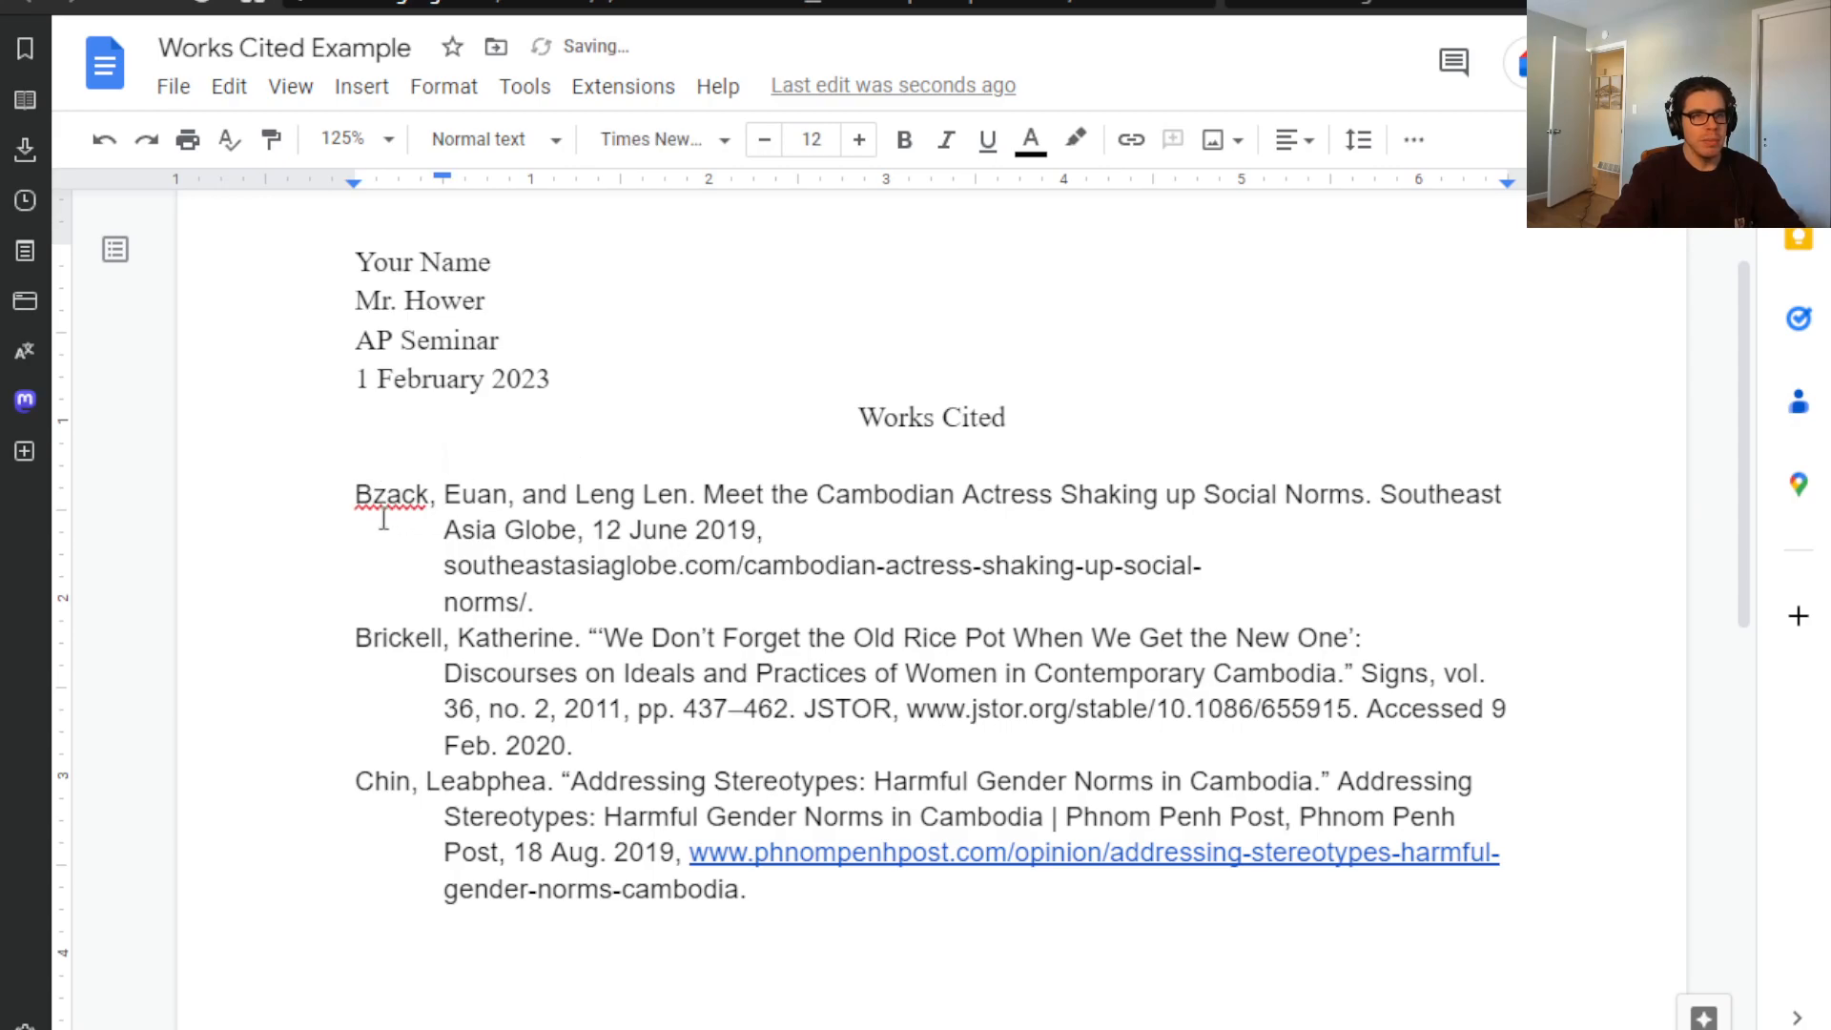
- Move the first citation directly below the JSTOR citation and compare the initial letters of both entries
left_click_drag(329, 496, 708, 603)
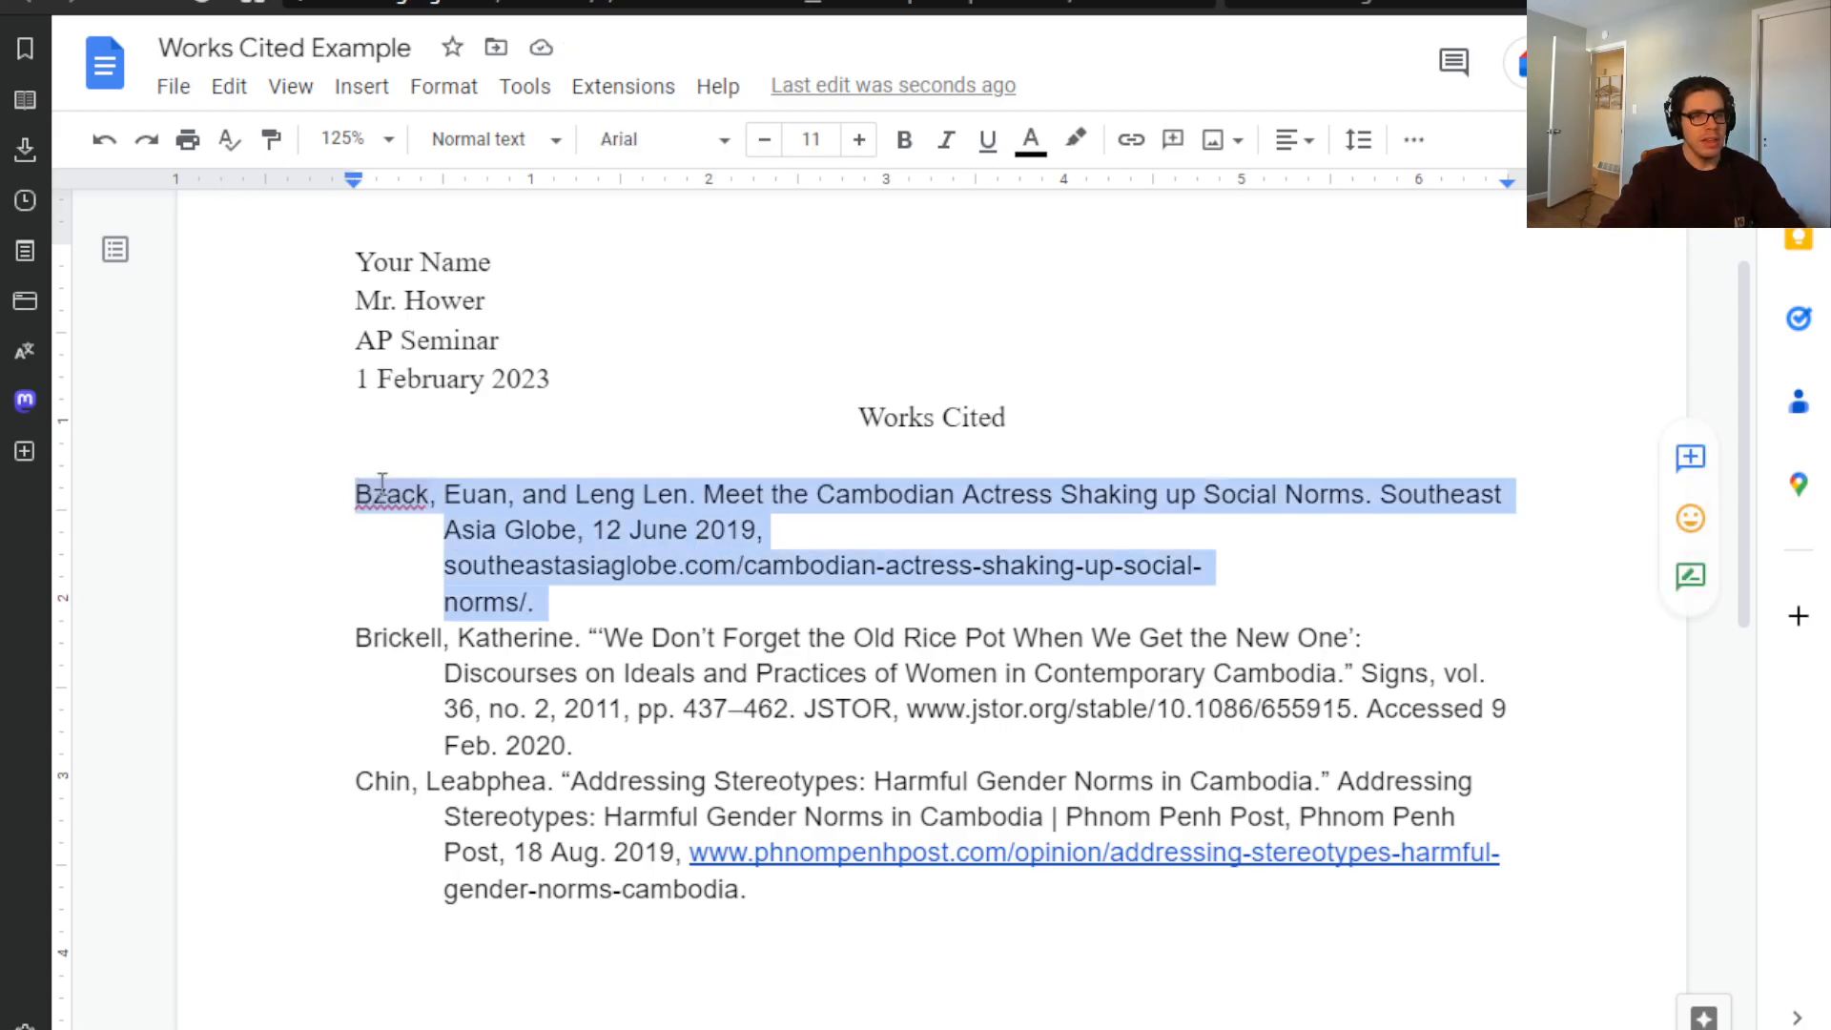
key("ctrl+x")
left_click(630, 607)
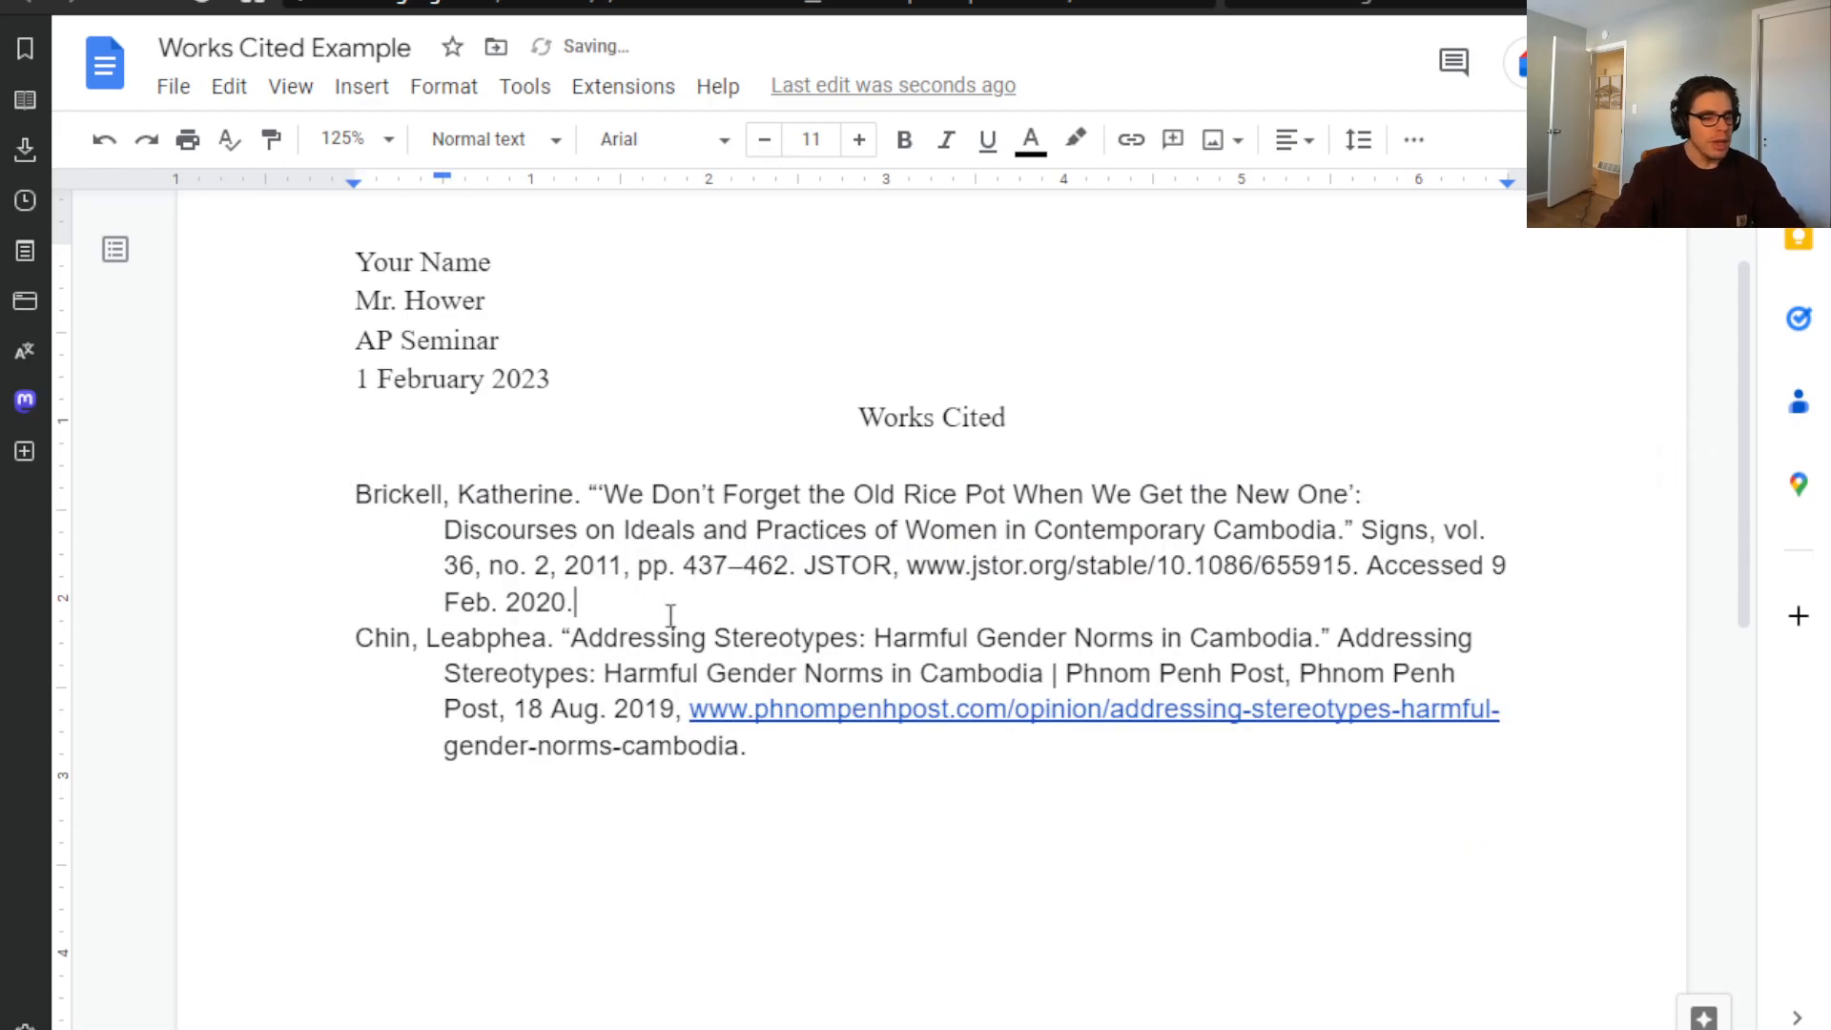
key("Return")
key("BackSpace")
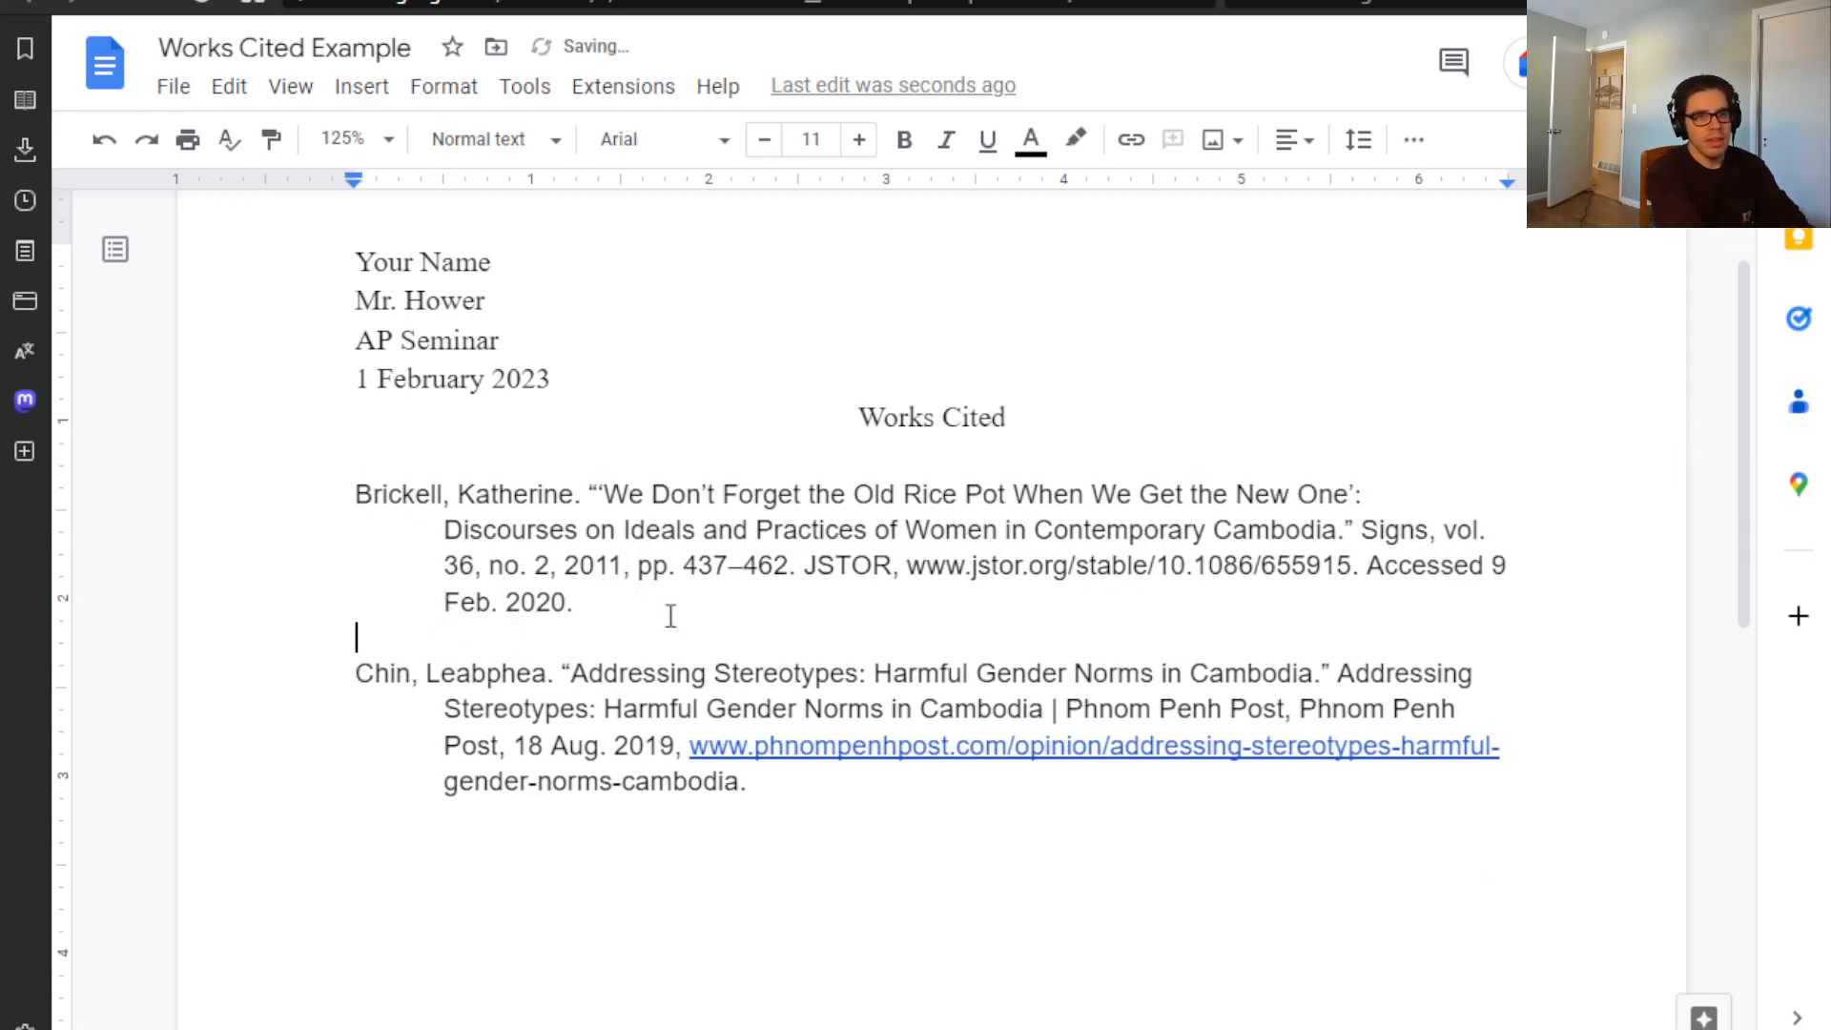
key("ctrl+v")
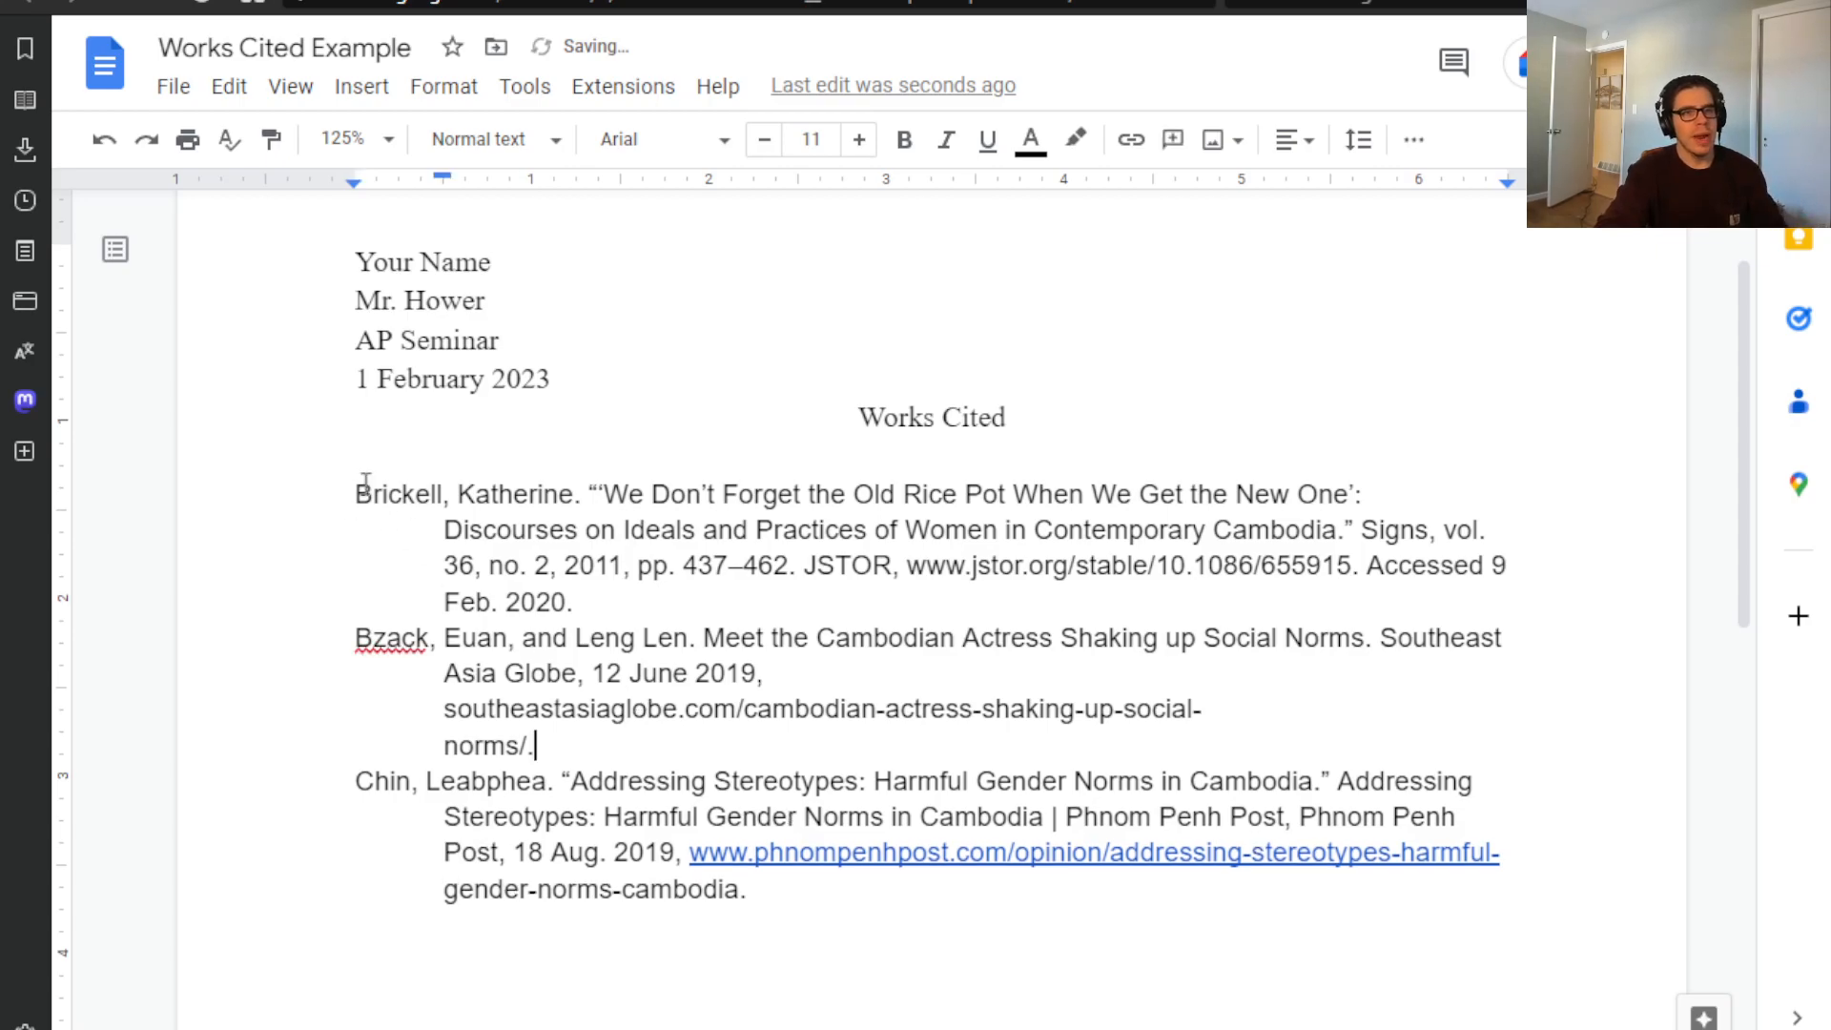
left_click(365, 638)
left_click(361, 494)
- Undo the citation's move and the letter change in its author surname
key("ctrl+z")
key("ctrl+z")
key("ctrl+z")
key("ctrl+z")
key("ctrl+z")
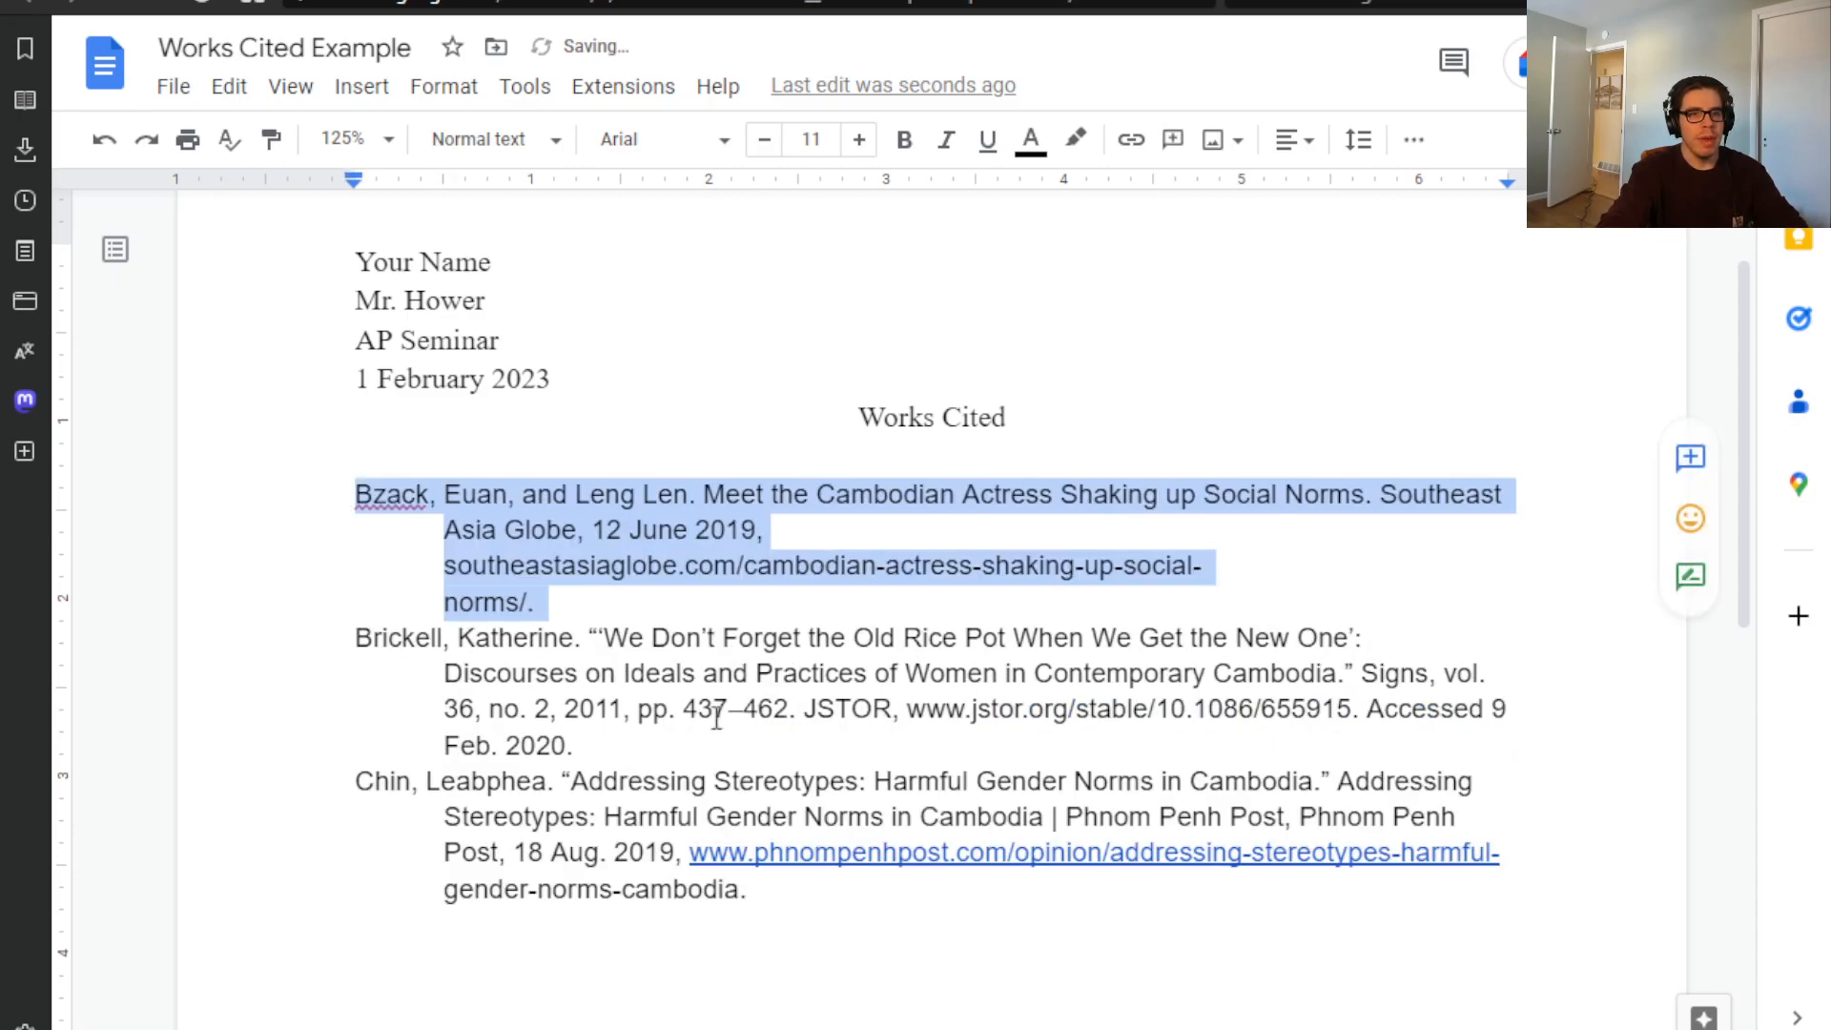
key("ctrl+z")
double_click(621, 616)
left_click(783, 673)
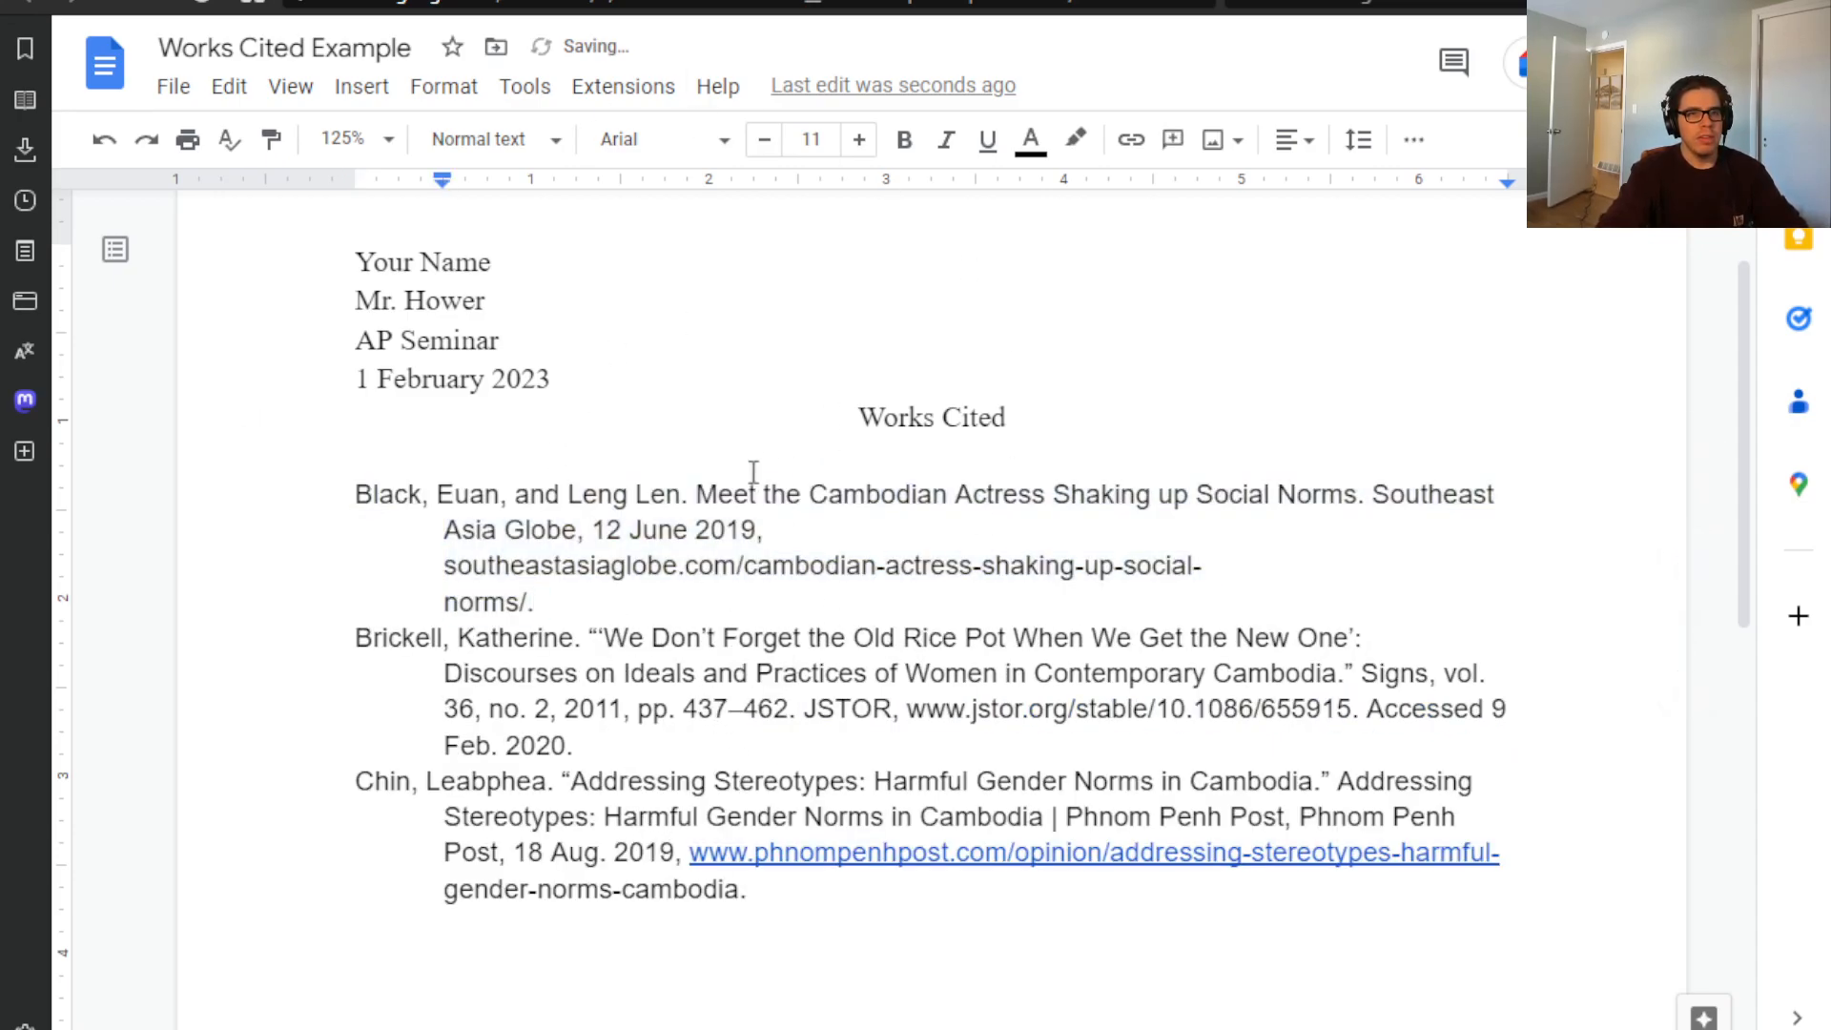
- Remove the blank line between the Works Cited title and the first citation
left_click(964, 468)
key("BackSpace")
key("BackSpace")
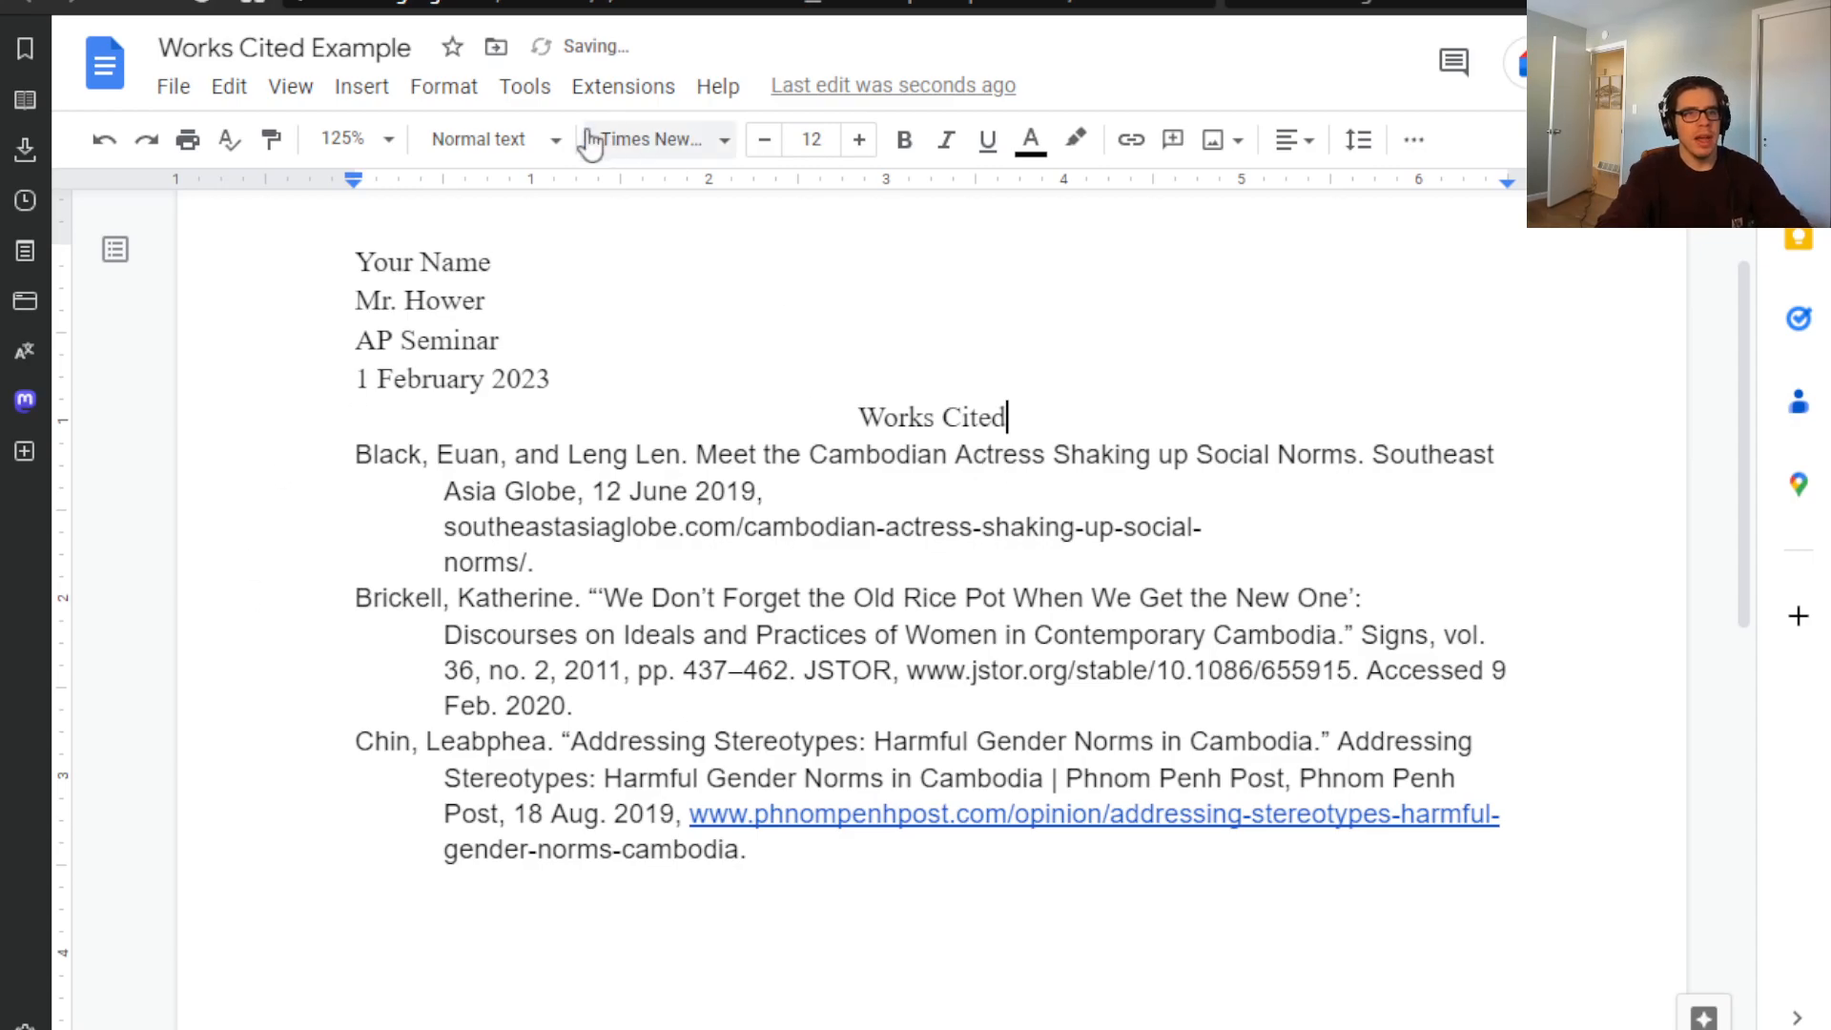
- Switch to the World Health Organization site and go back to the article "Health consequences of air pollution on populations"
left_click(458, 1)
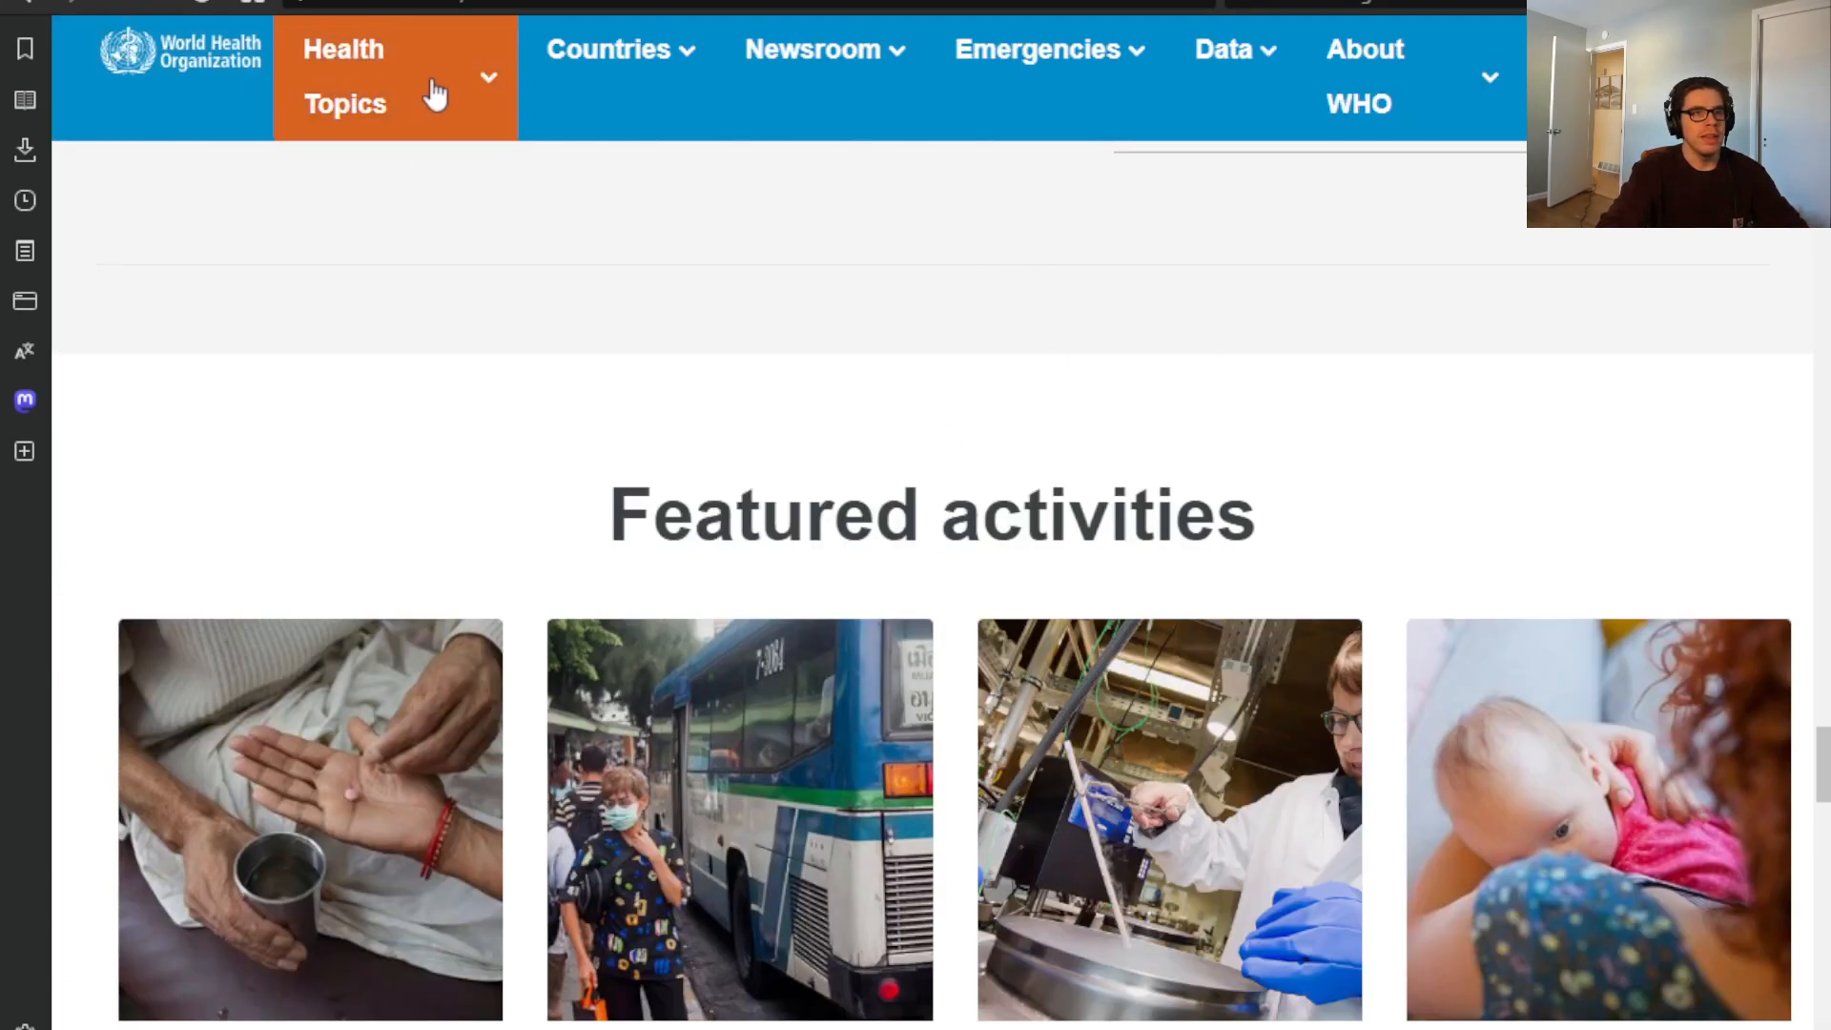
left_click(32, 2)
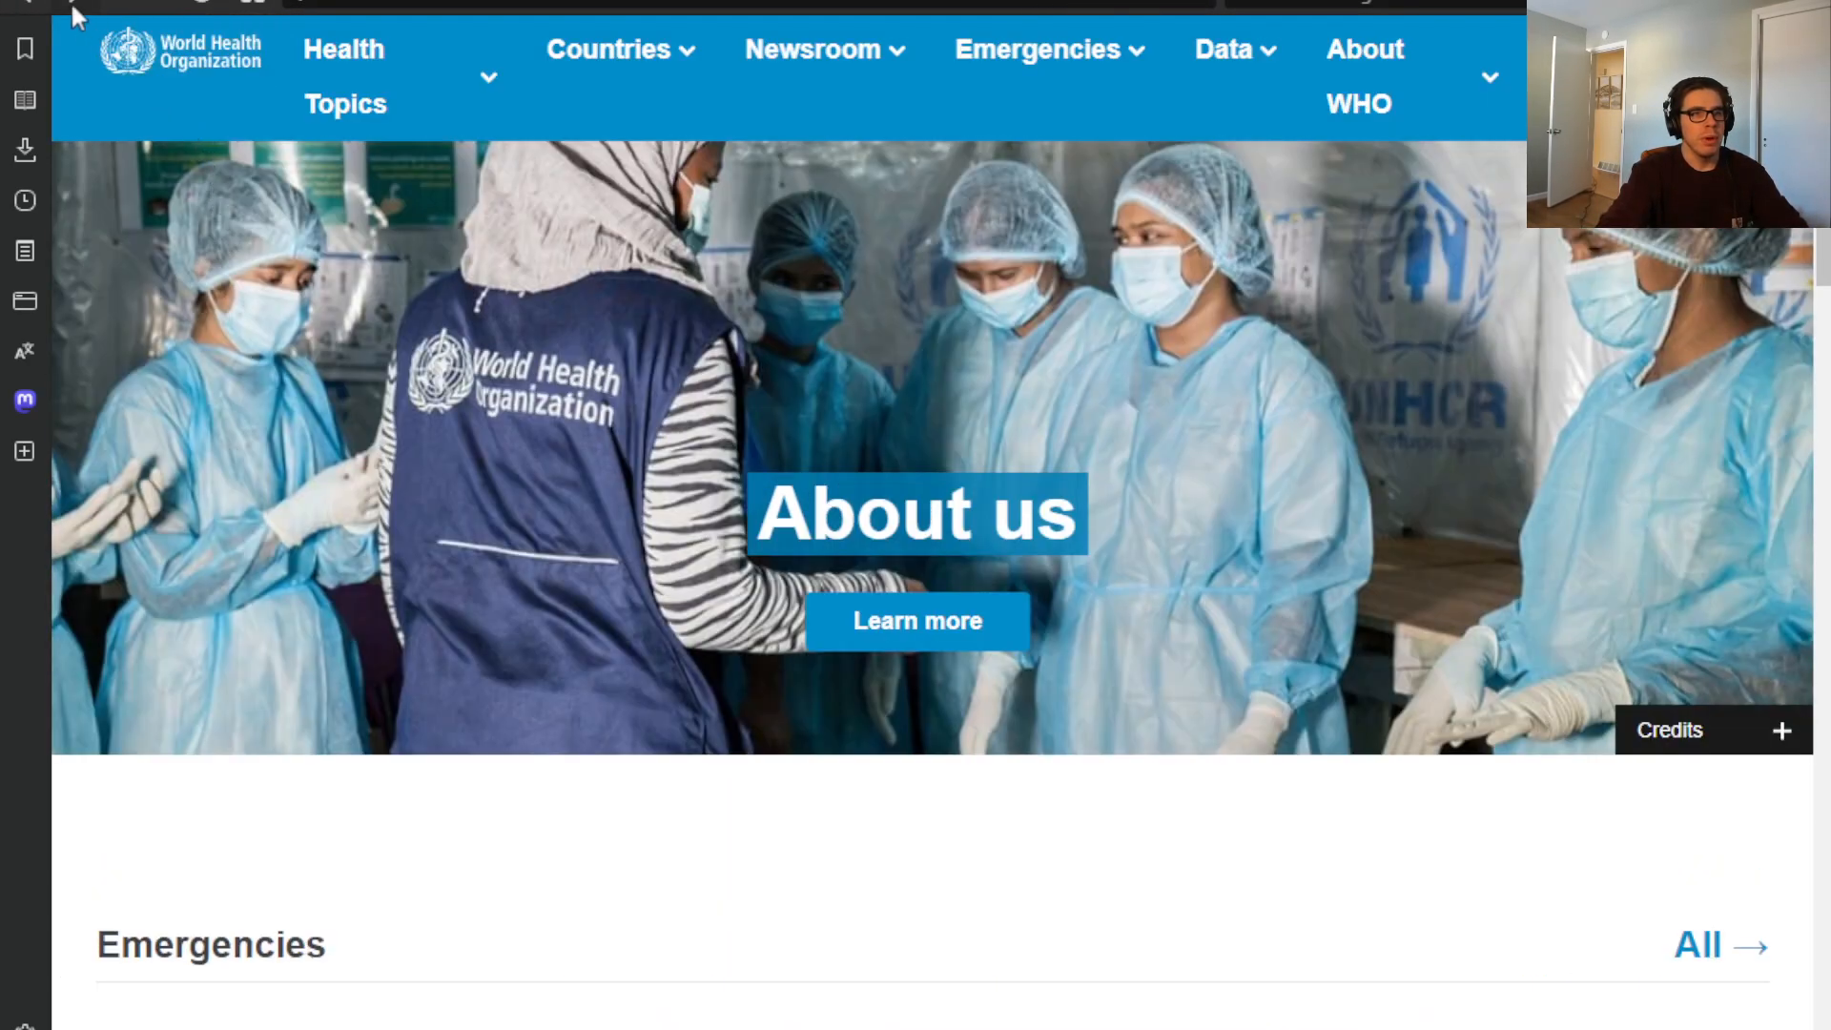
left_click(32, 2)
scroll(678, 474, "up", 20)
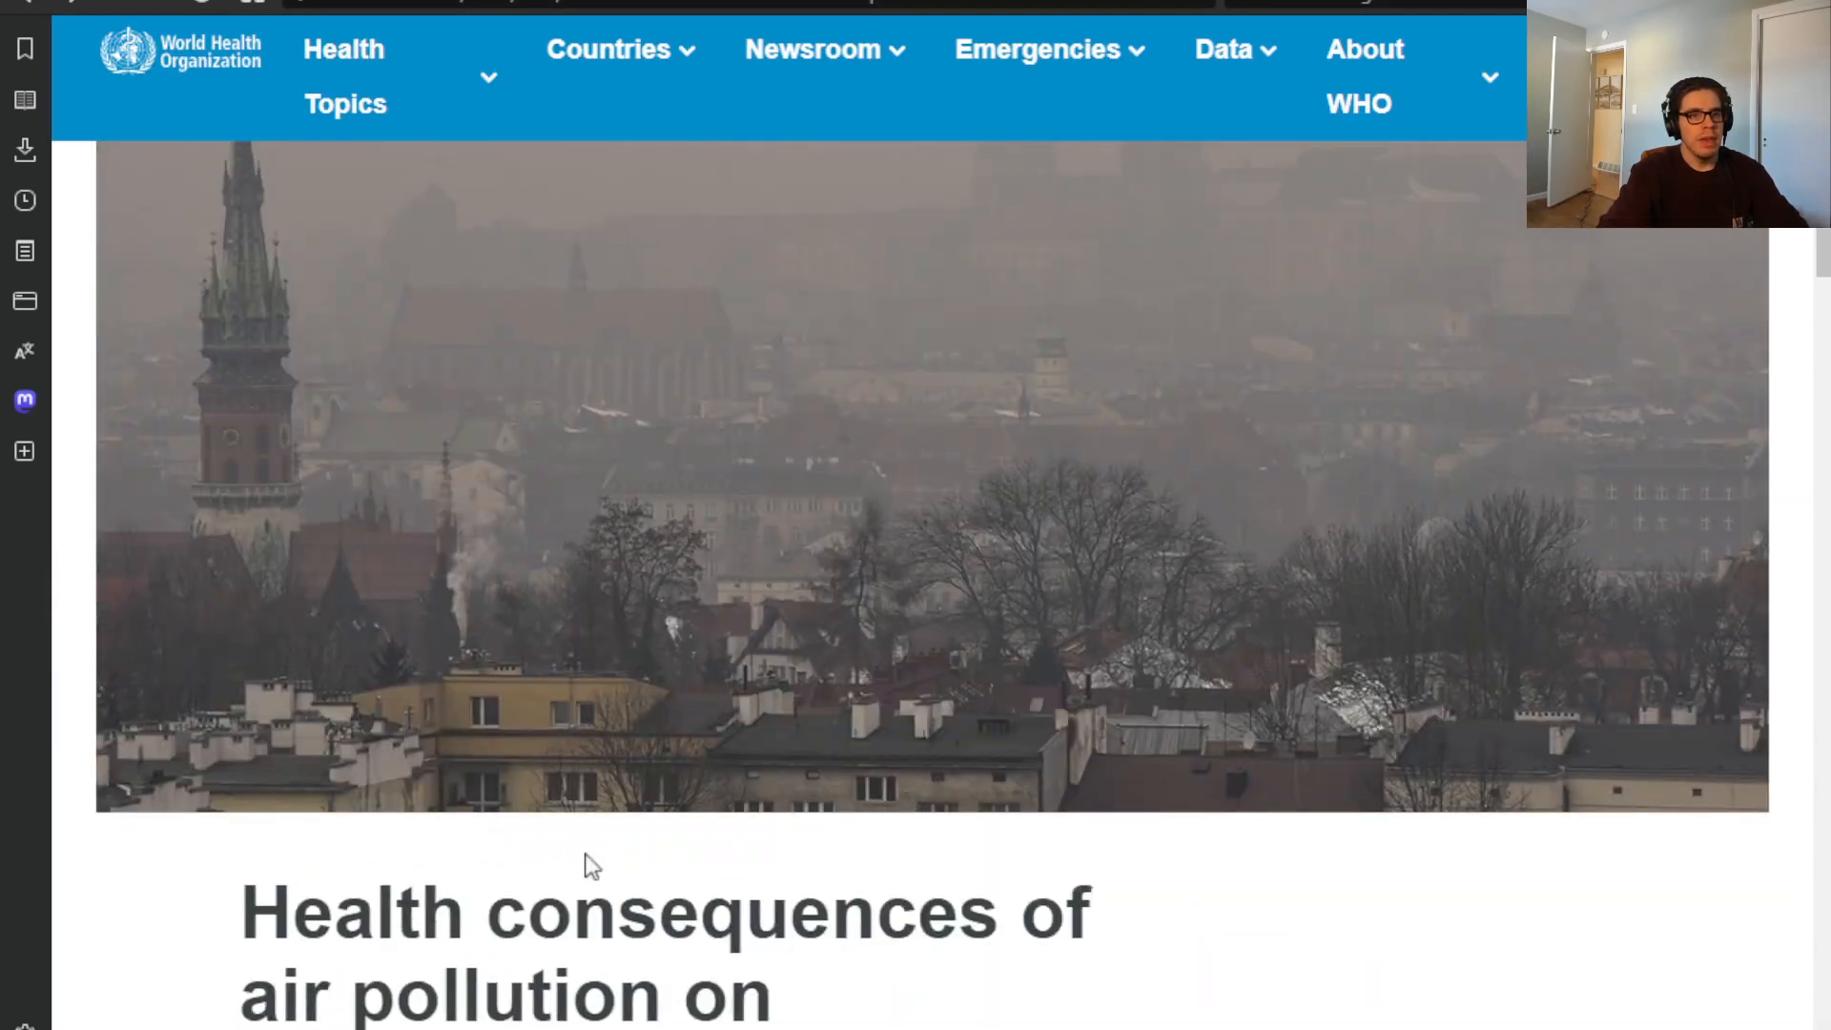
scroll(591, 865, "down", 3)
left_click_drag(253, 615, 1053, 918)
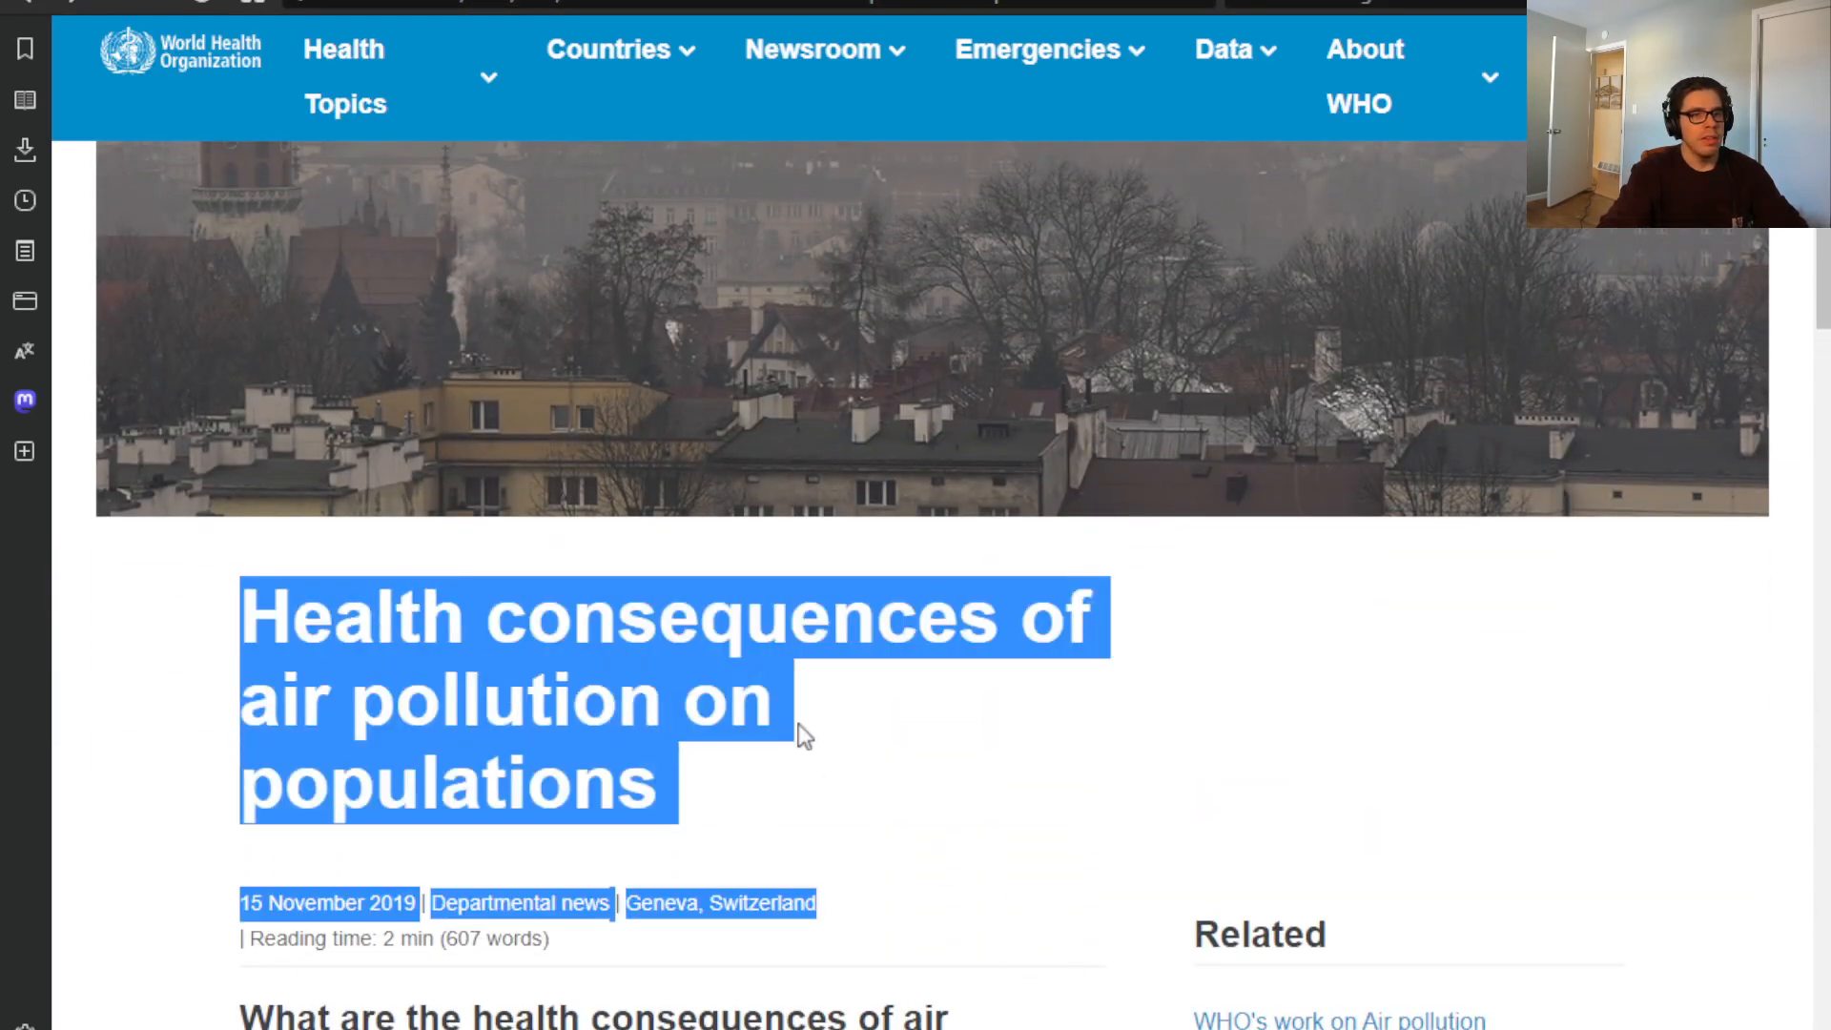
left_click(878, 789)
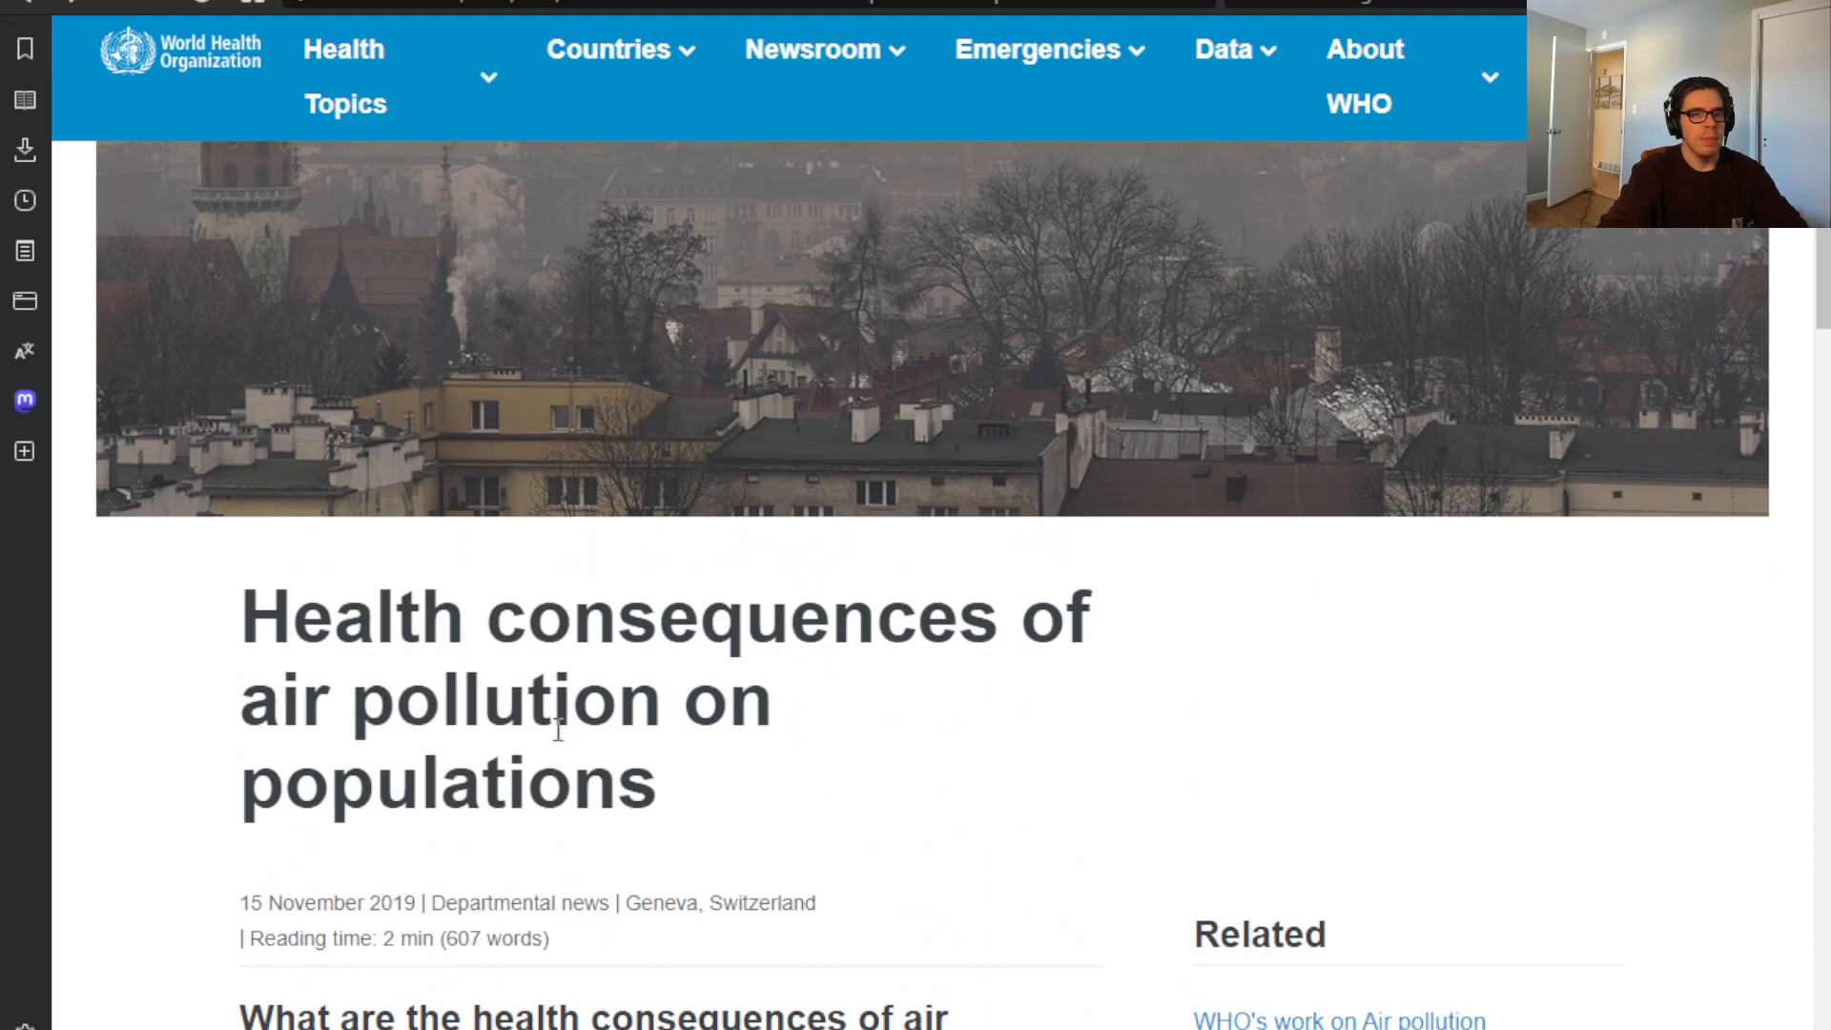
- Copy the WHO article's URL and return to the Works Cited document
left_click(536, 2)
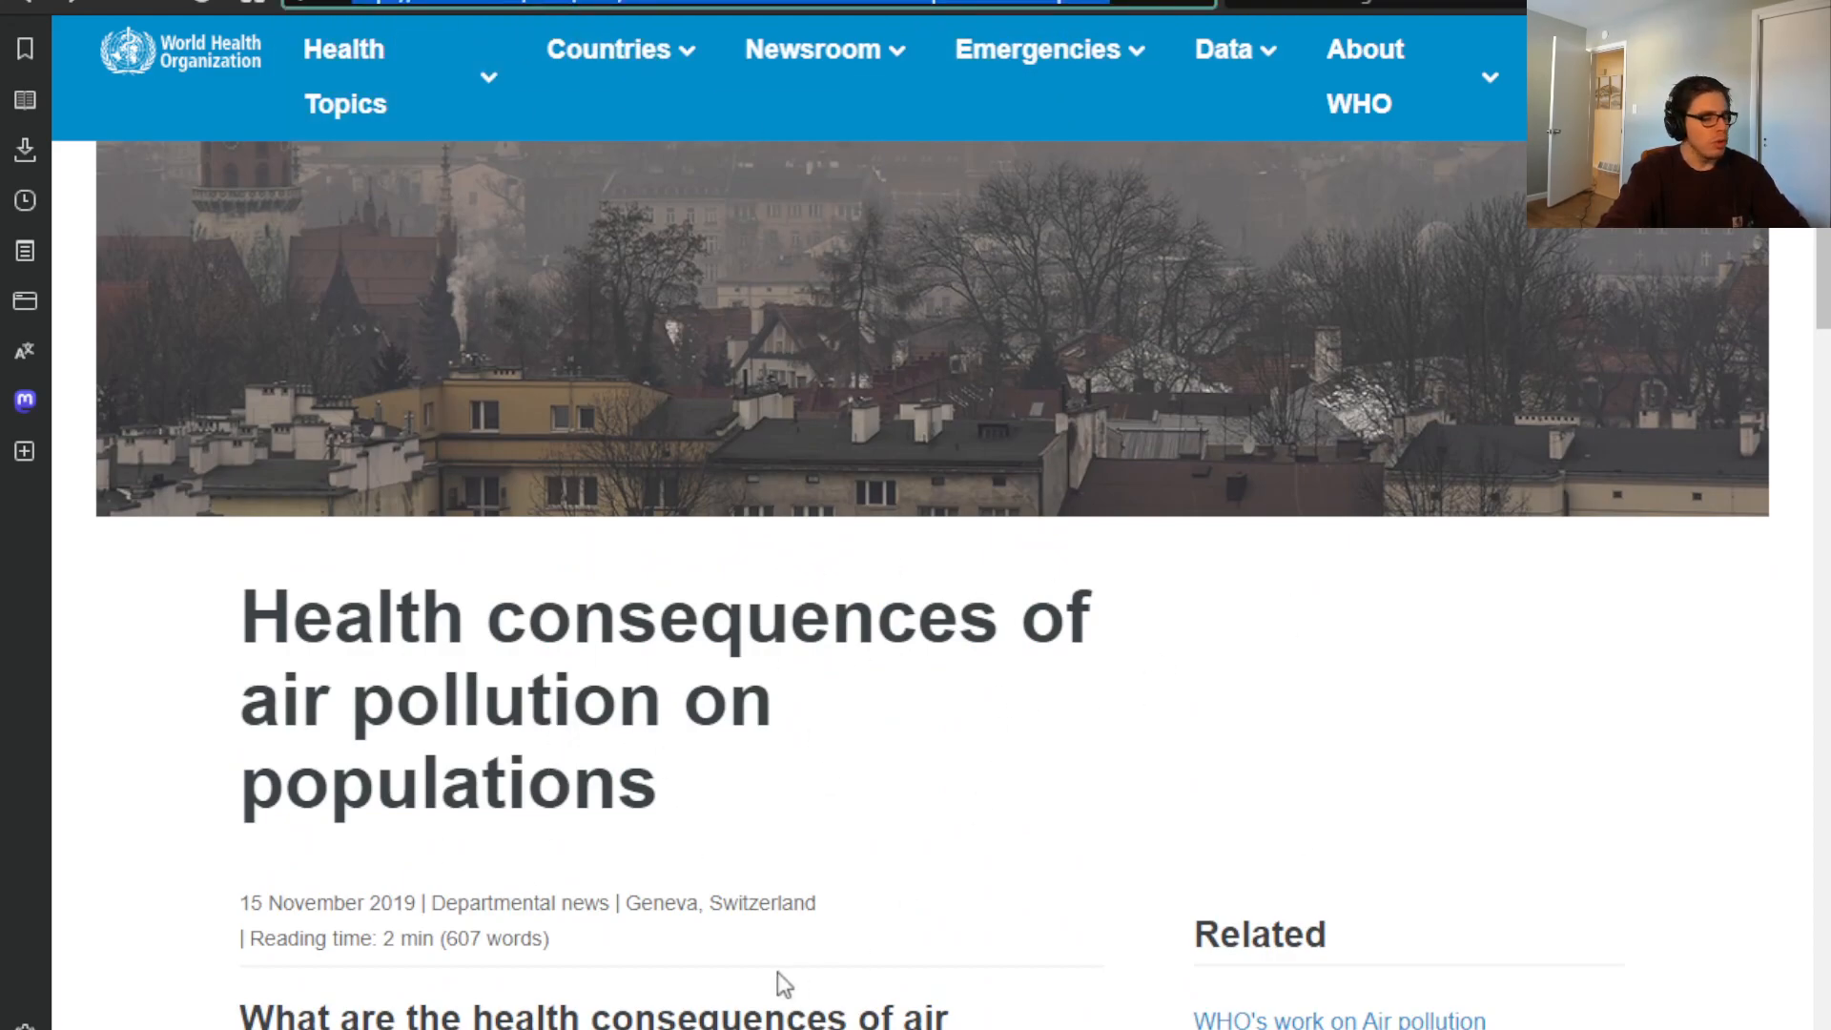
left_click(420, 3)
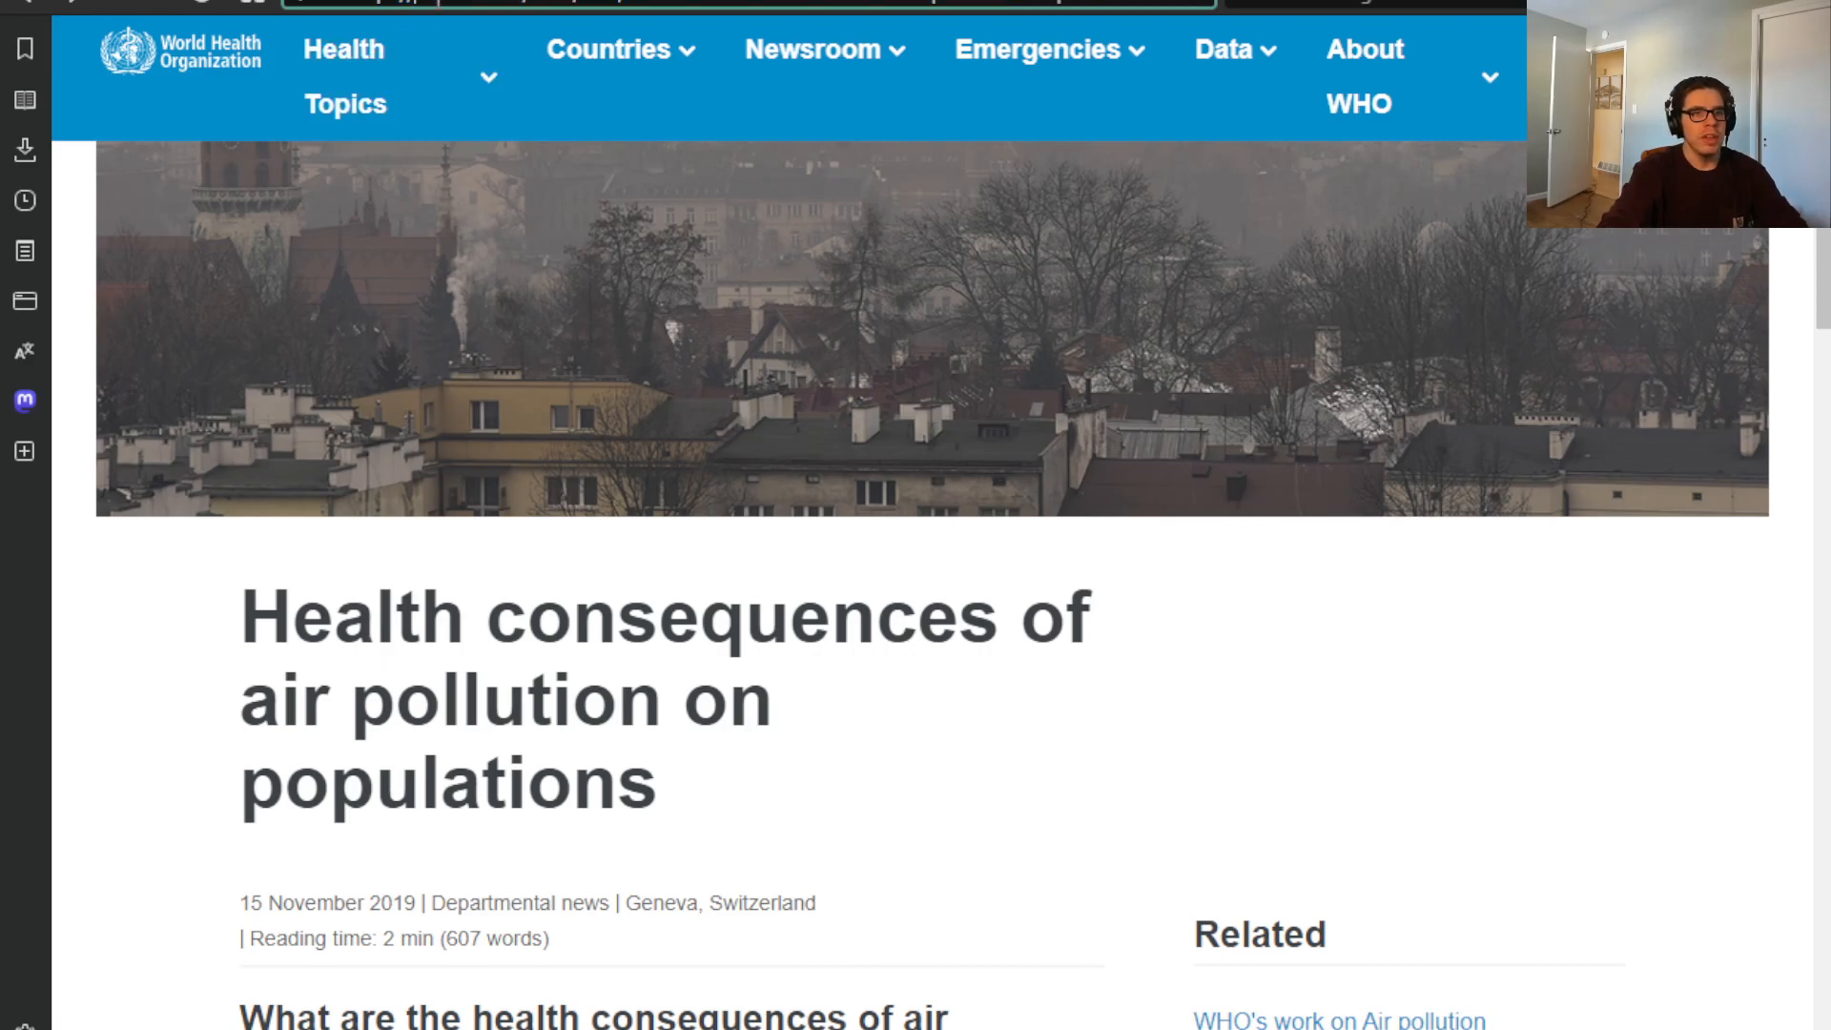
left_click(420, 0)
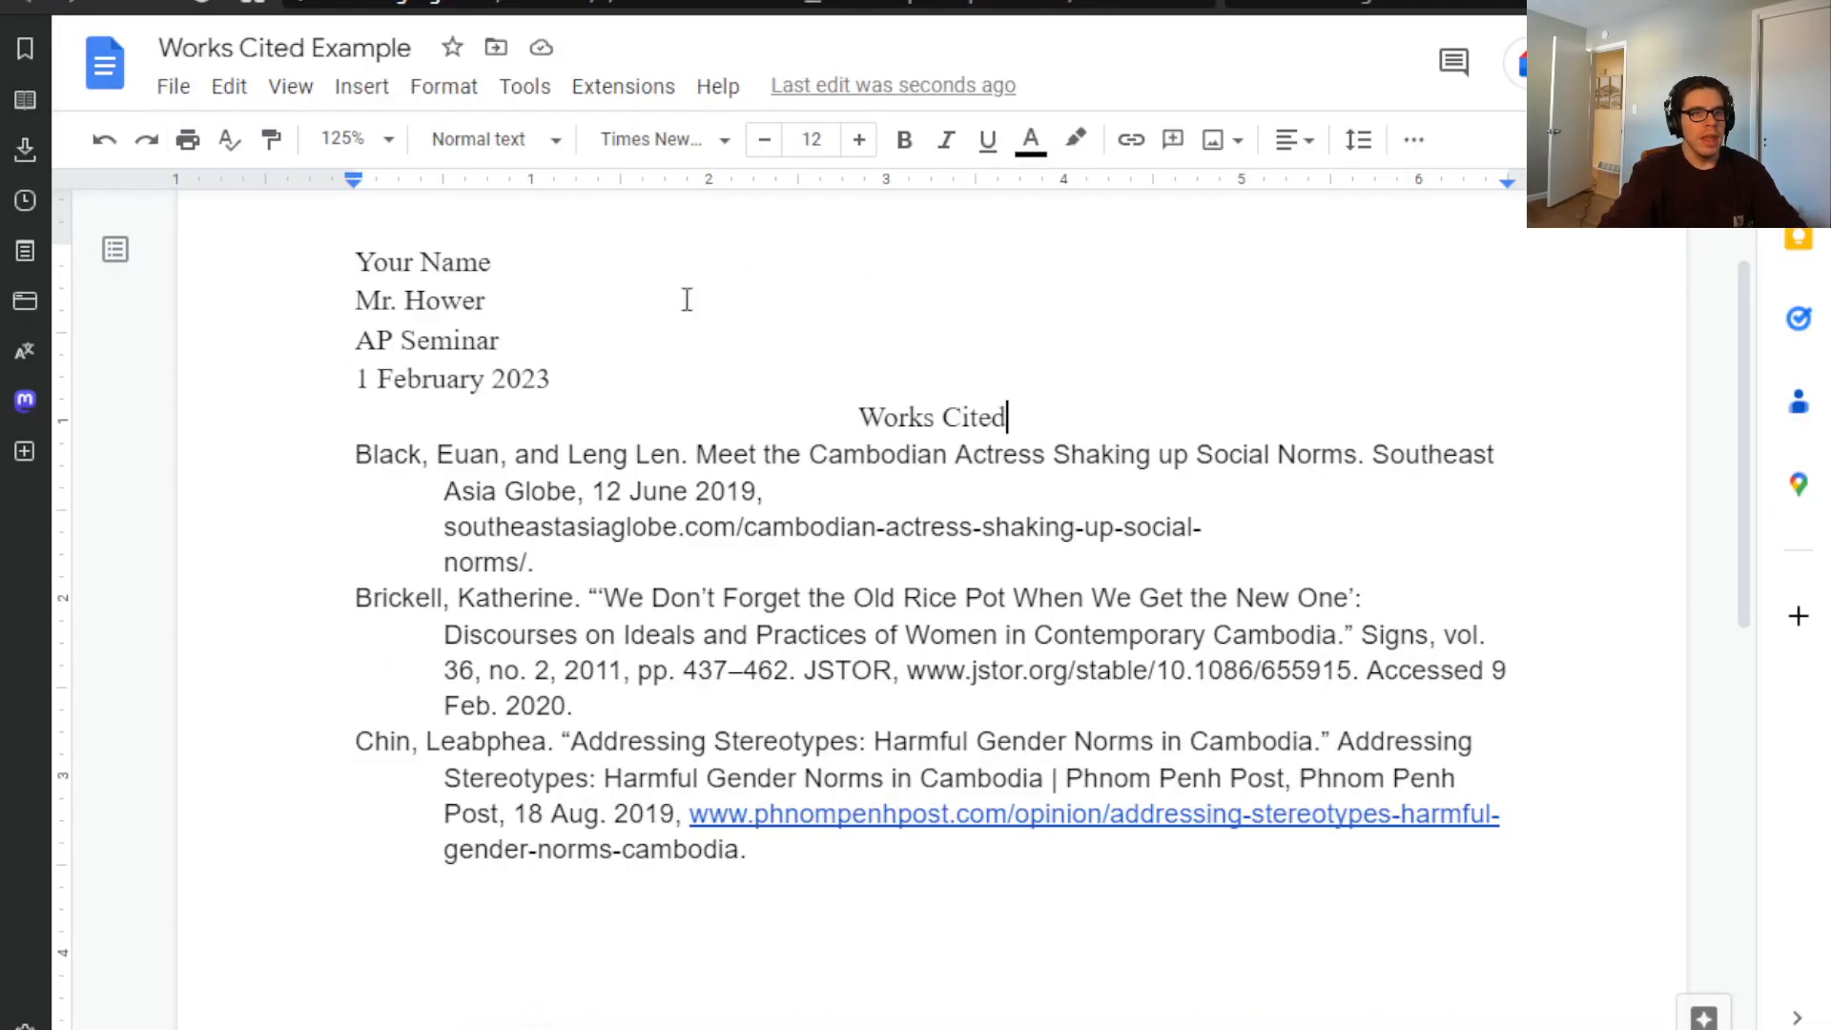
- Open the Citations tool with the MLA (8th ed.) style
left_click(524, 101)
left_click(658, 334)
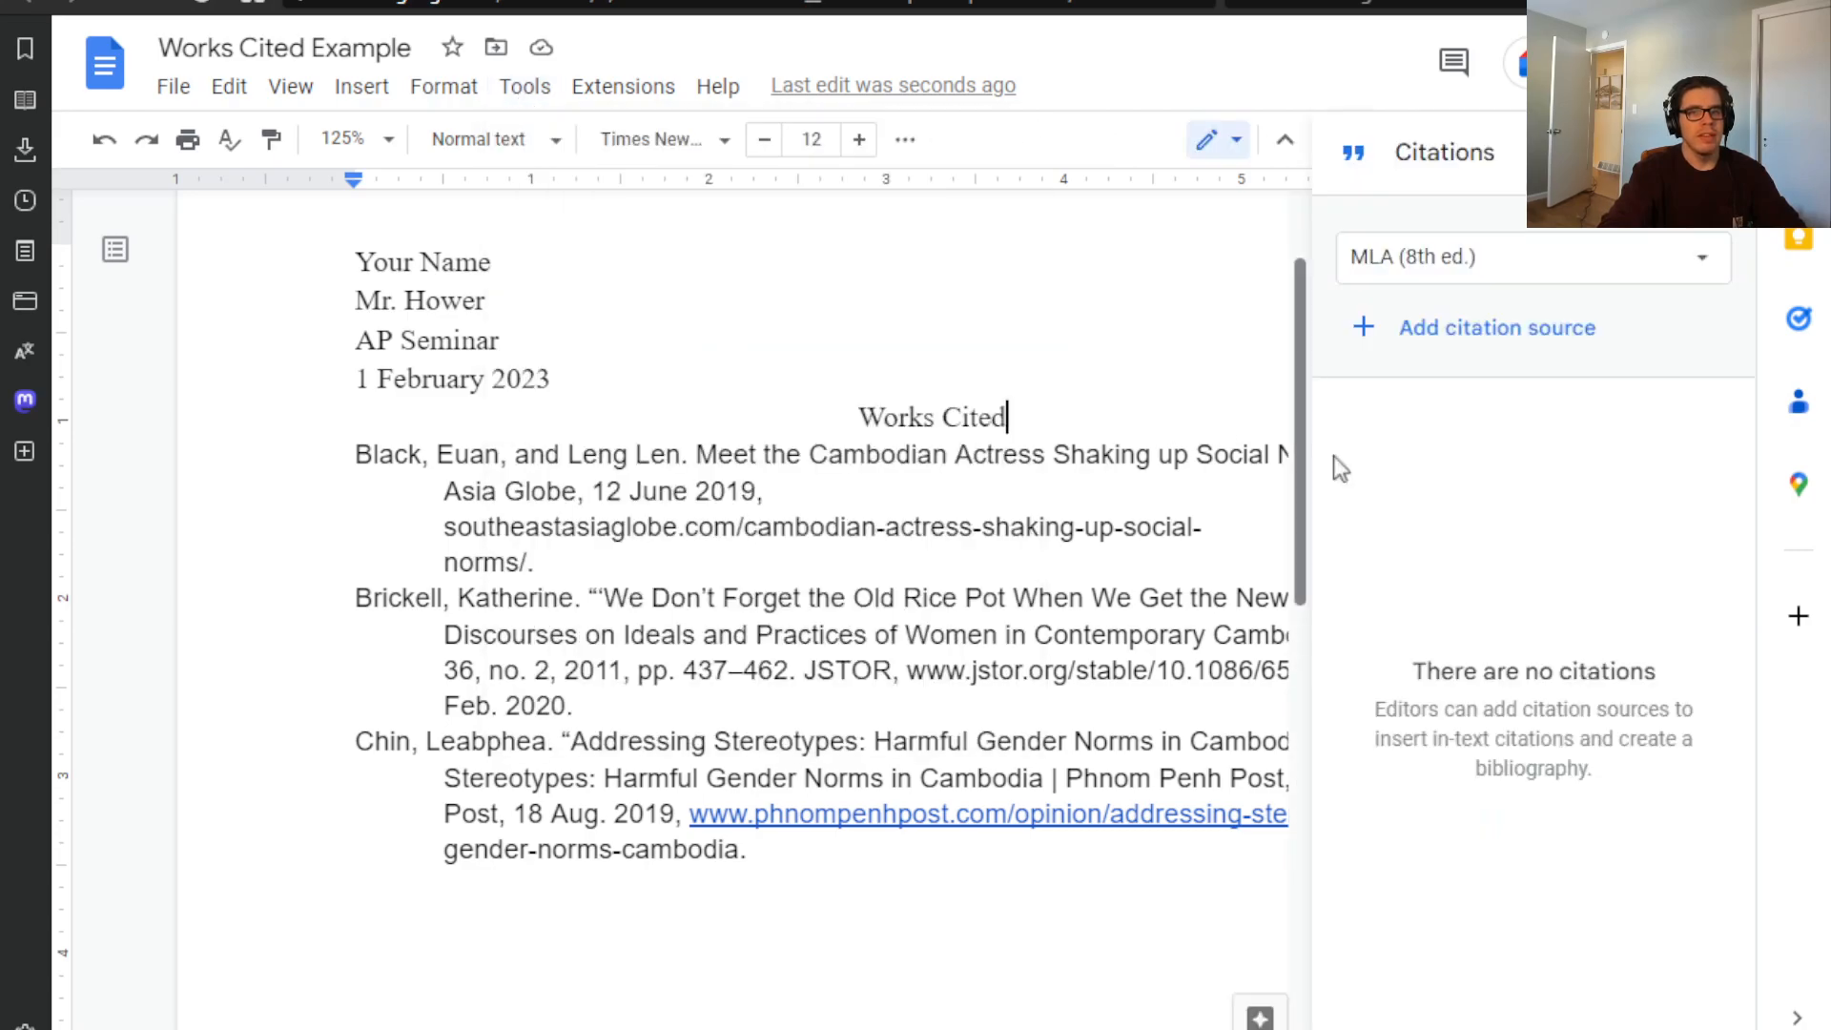
left_click(1505, 265)
left_click(1484, 320)
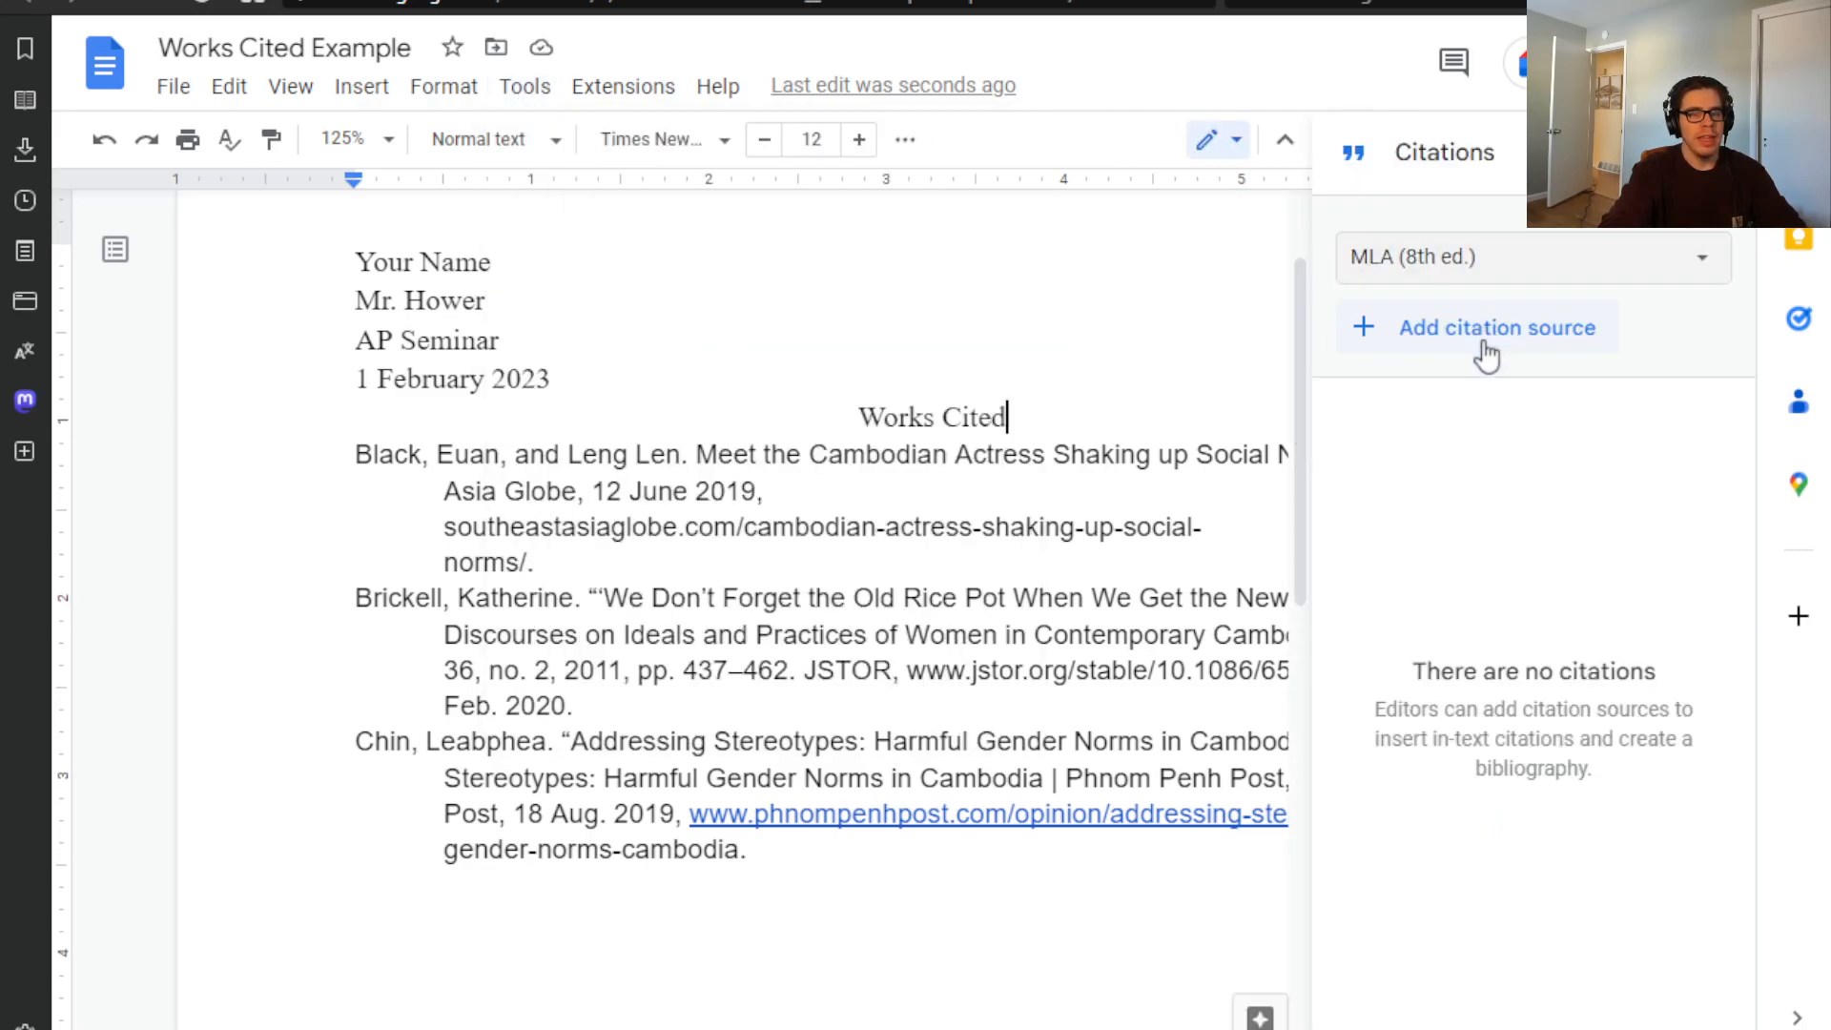
- Add a citation source of type Website and search for it with the copied WHO article URL
left_click(1486, 353)
left_click(1447, 288)
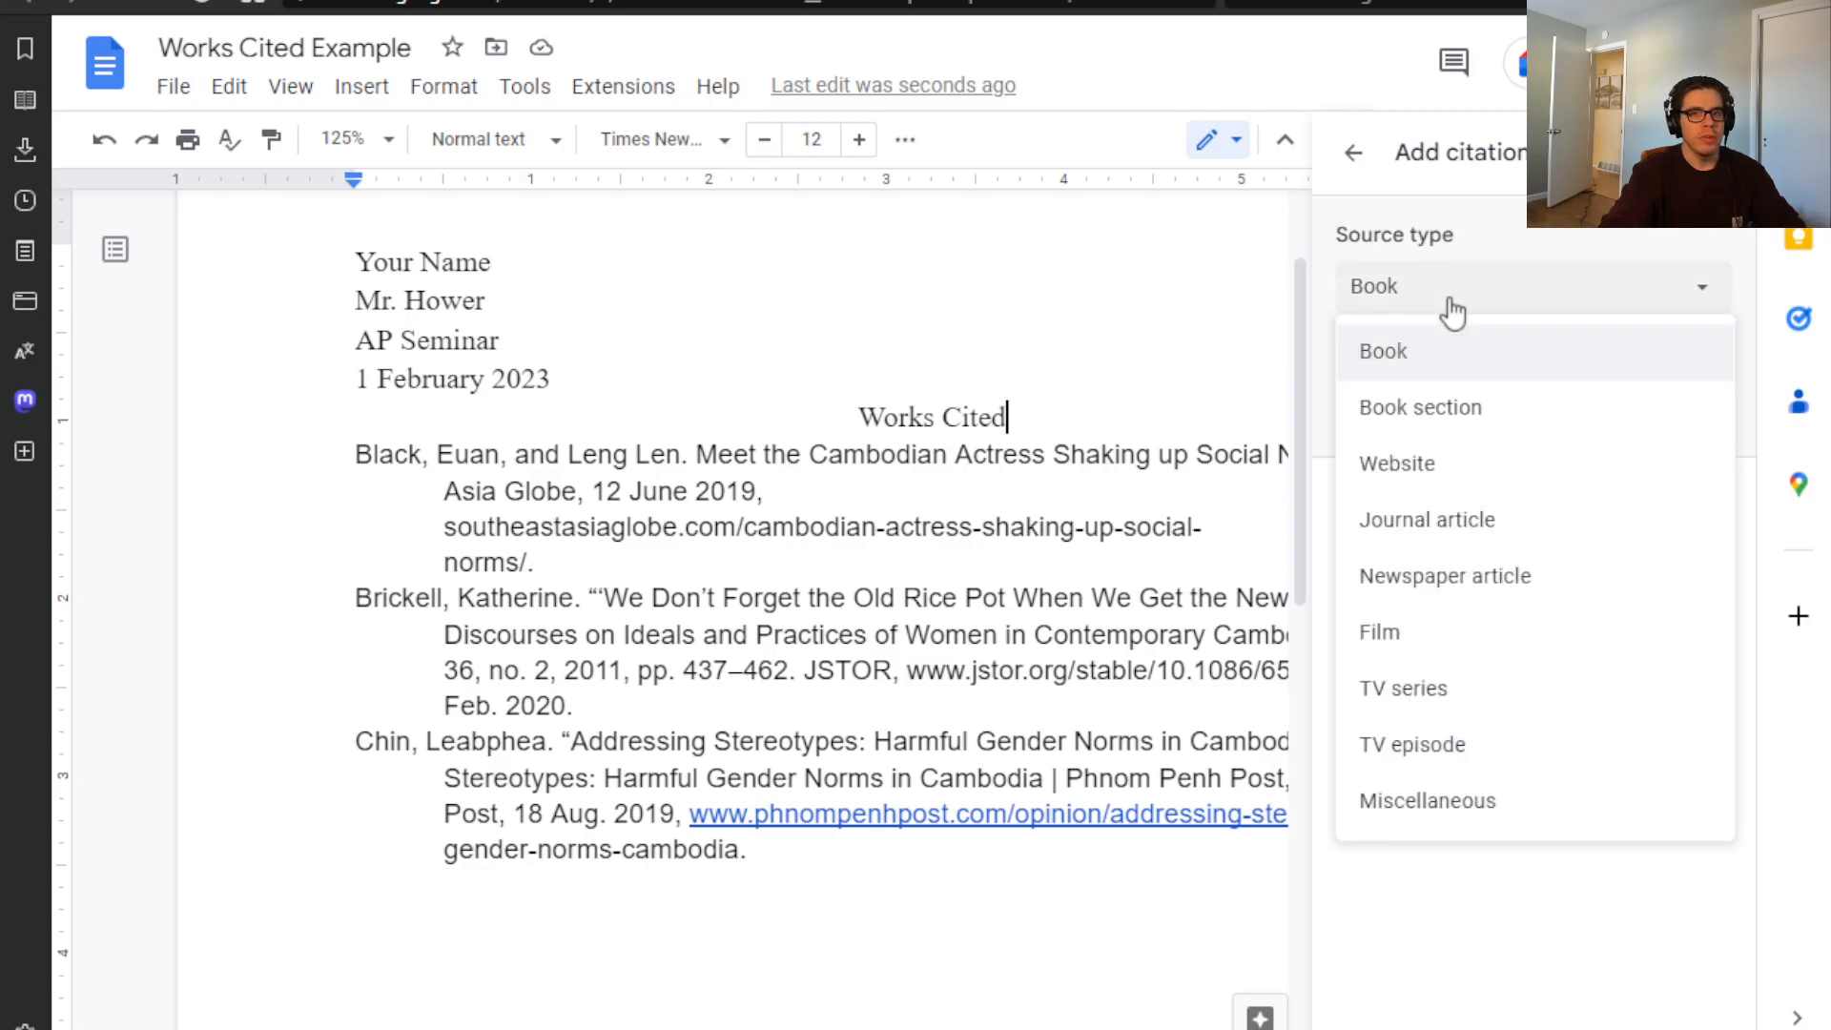
left_click(1454, 475)
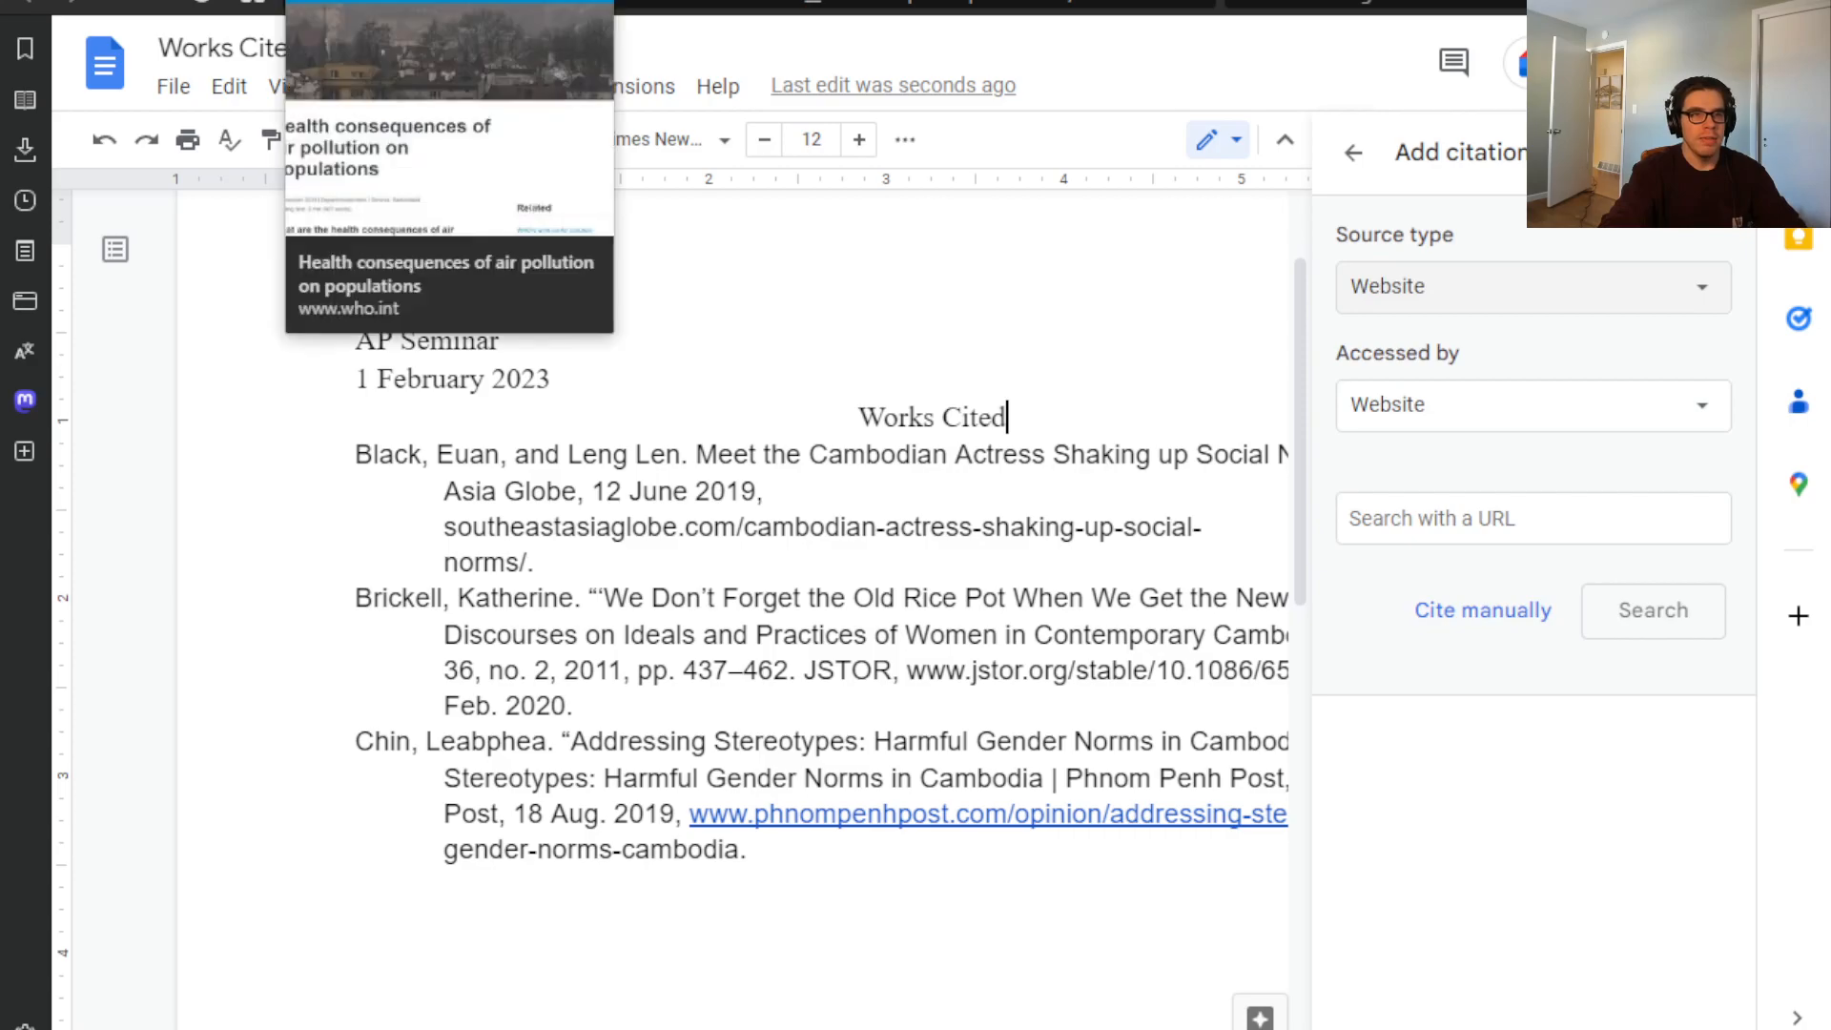
left_click(1430, 520)
key("ctrl+v")
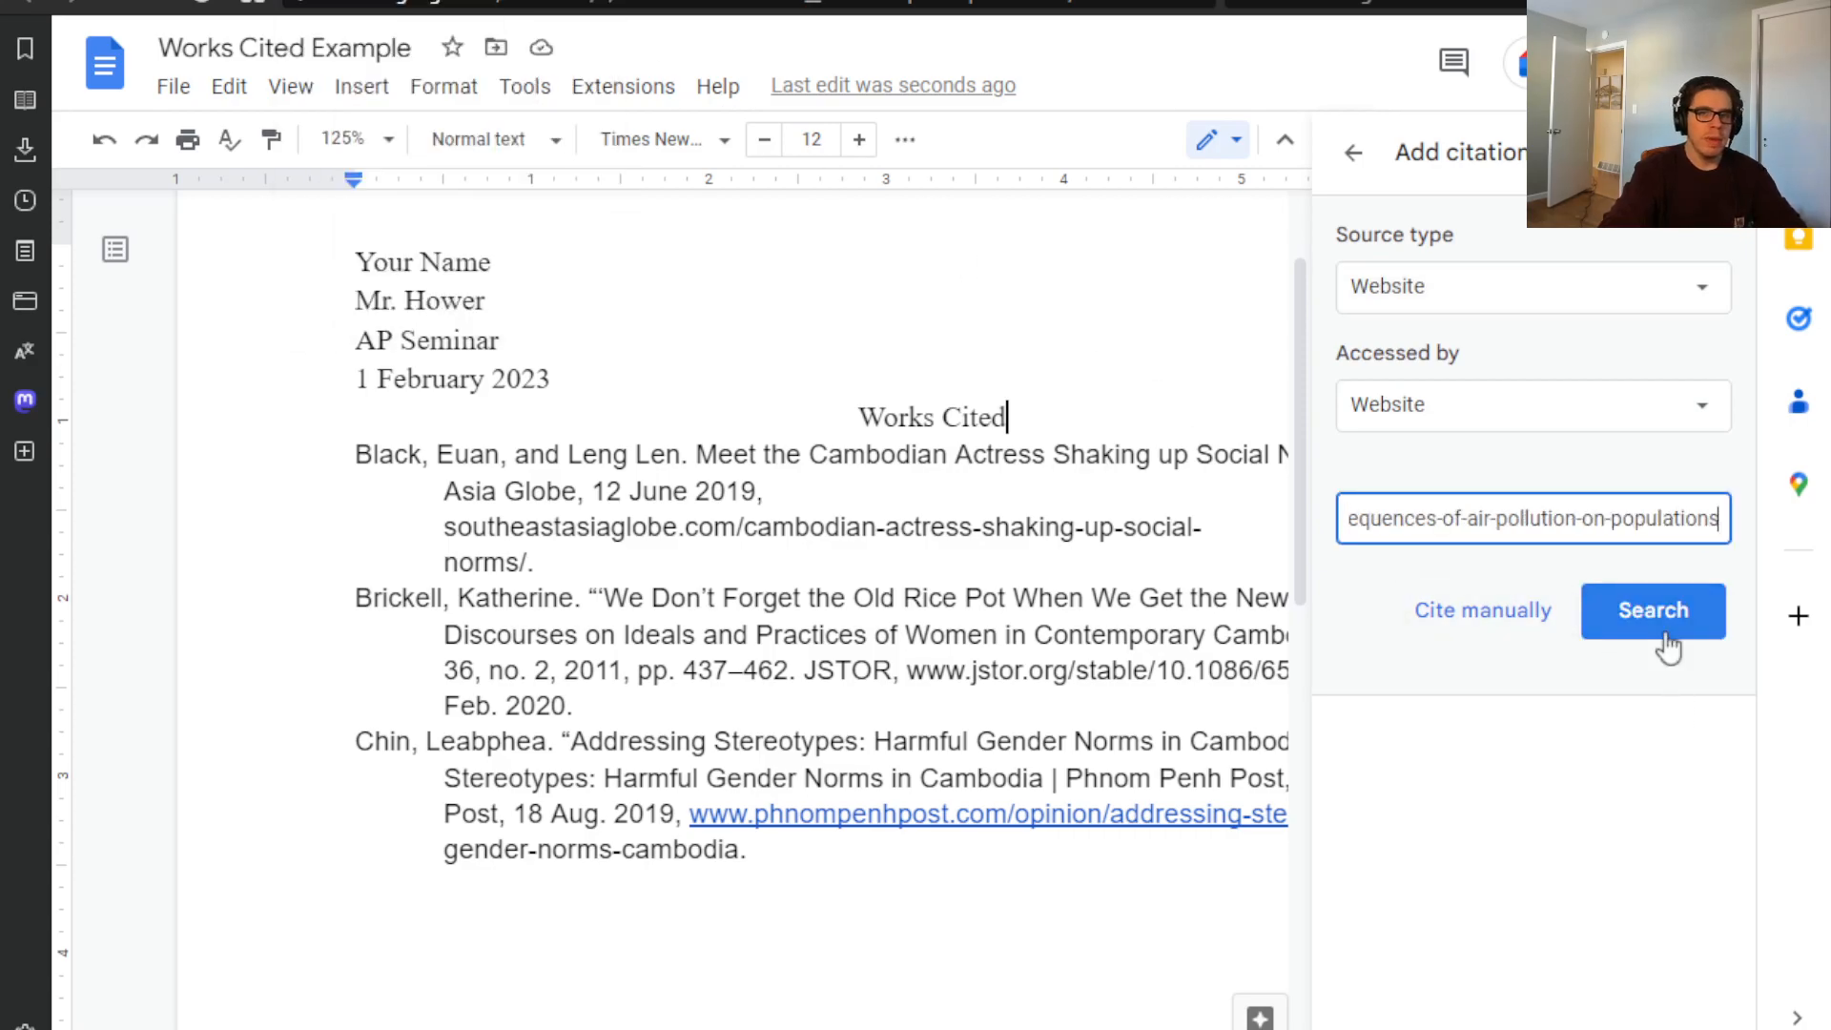
left_click(1660, 625)
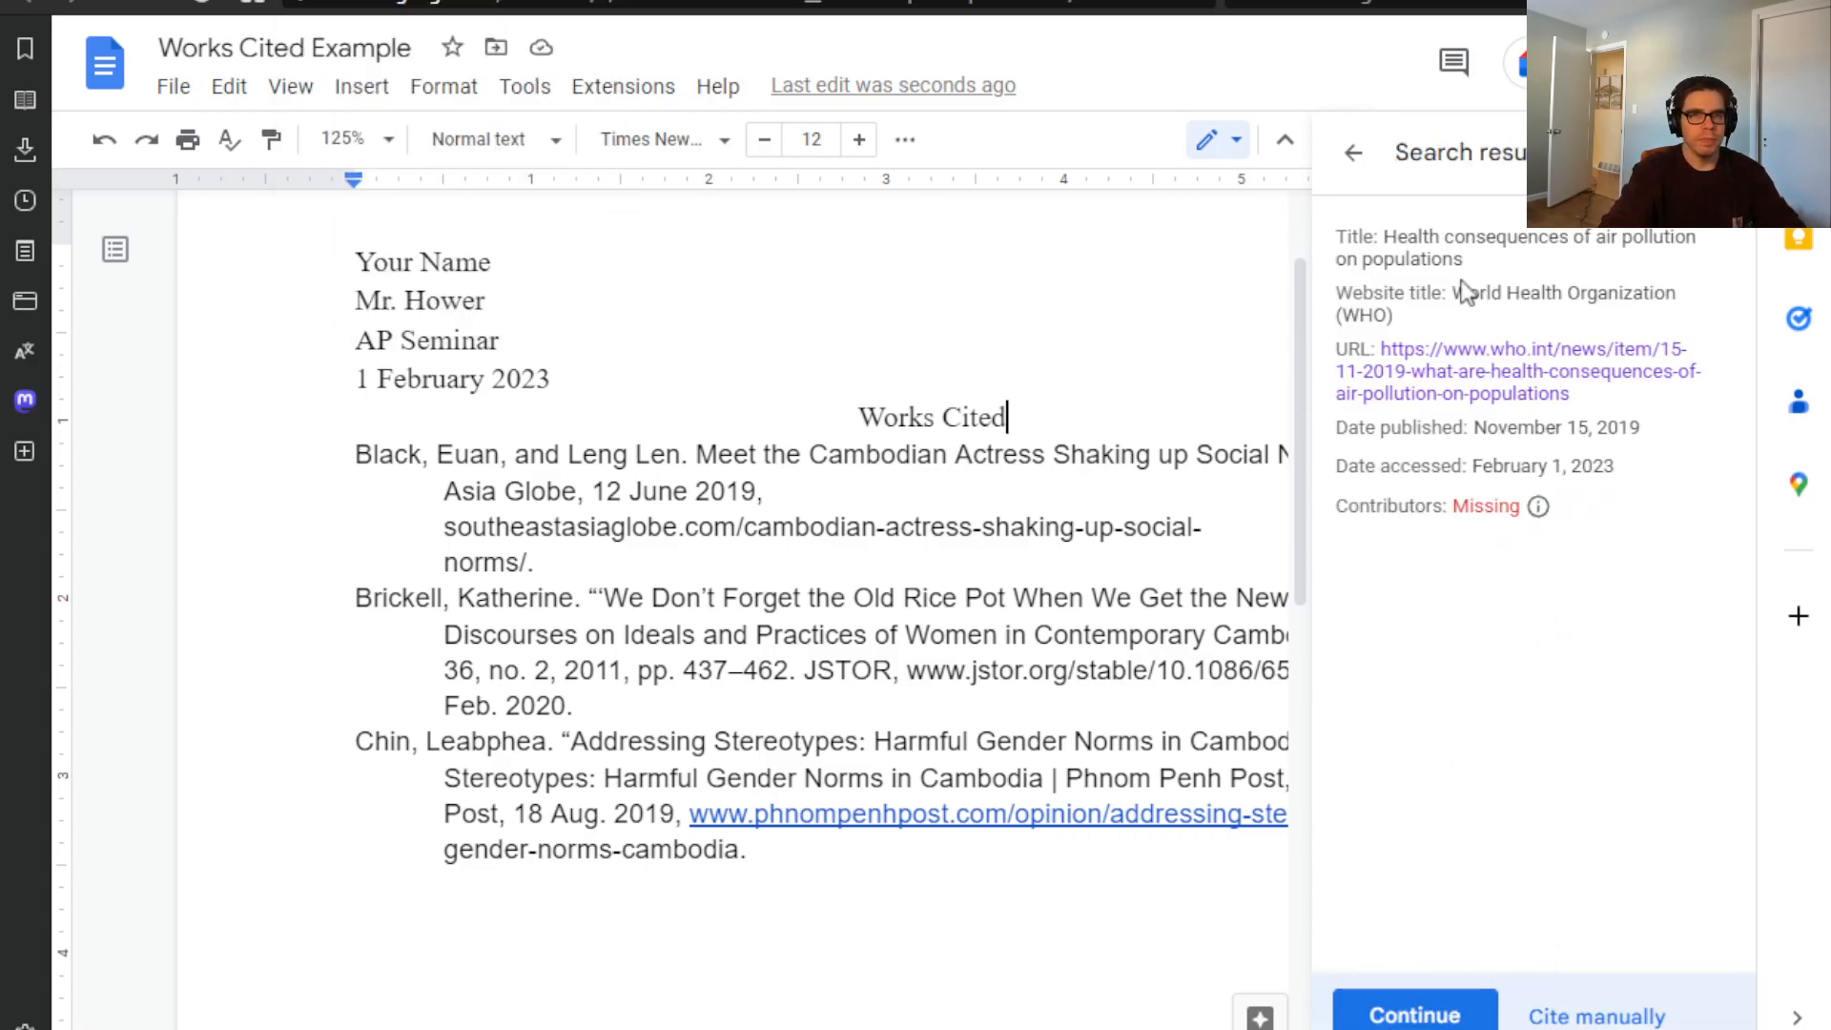
- Review the source details found for the WHO article, including the Contributors entry
left_click_drag(1320, 245, 1663, 568)
left_click(1596, 735)
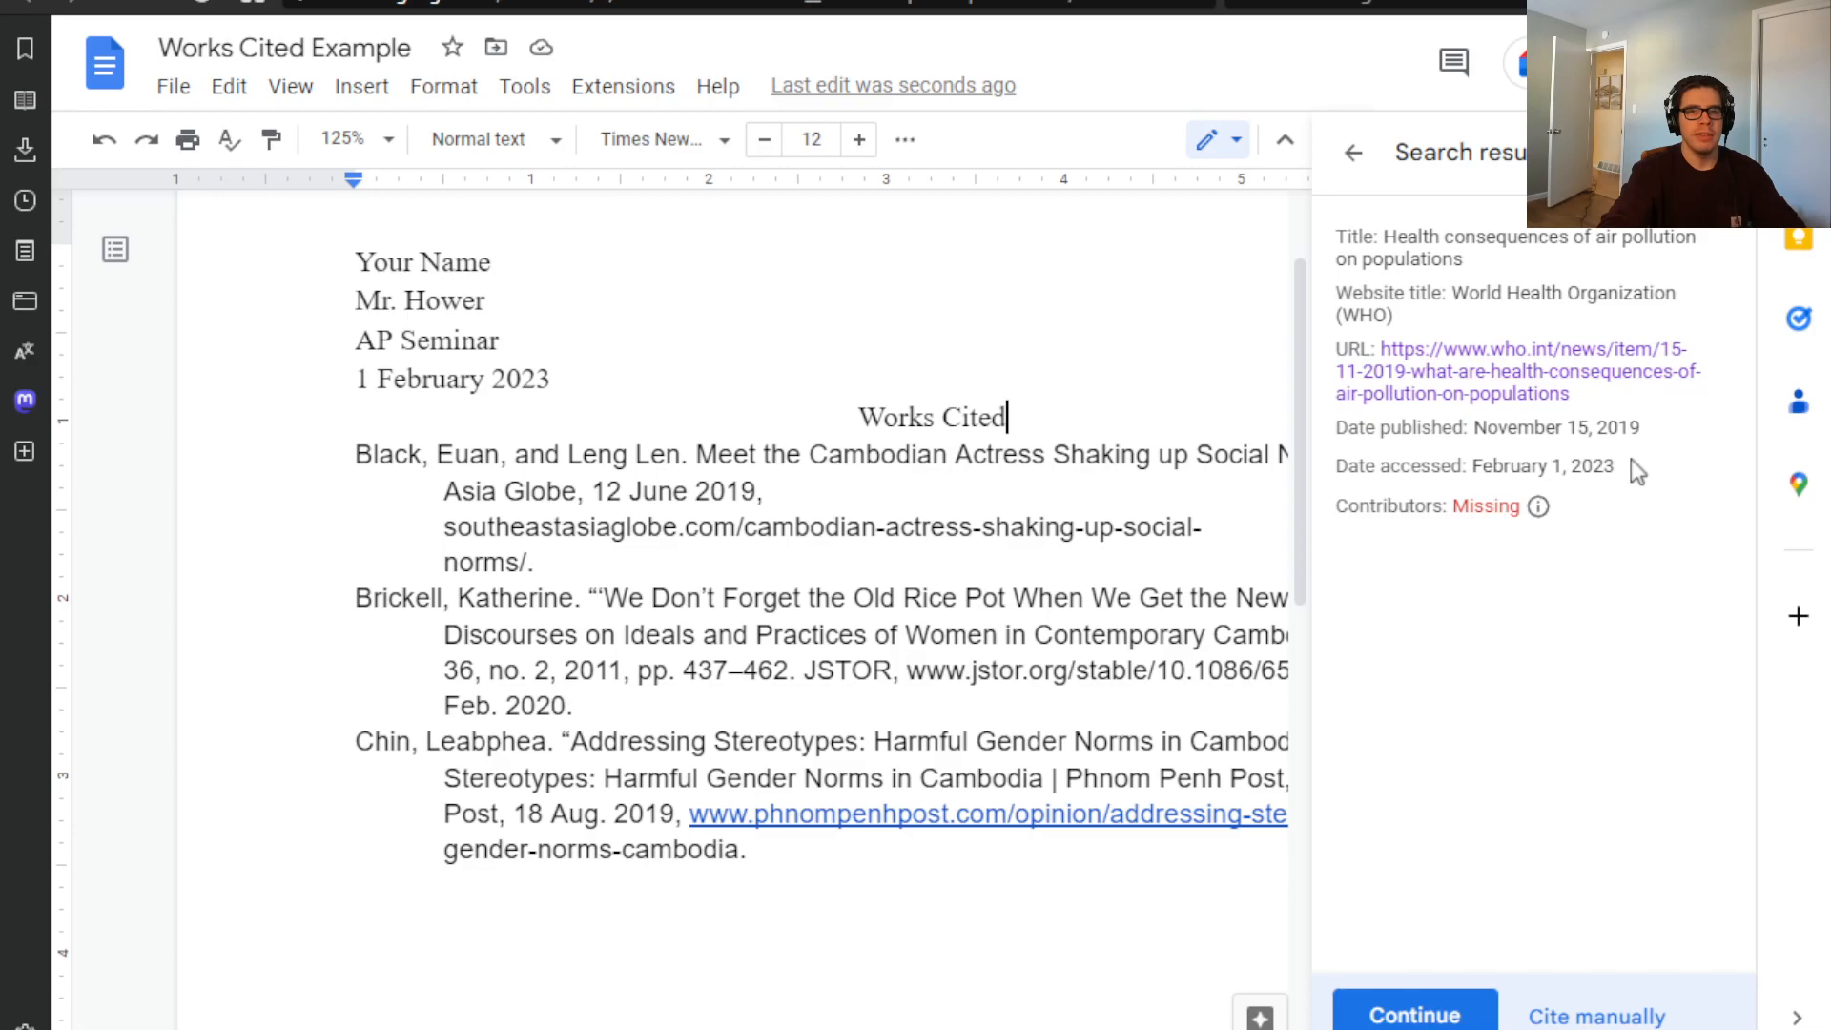
left_click_drag(1550, 506, 1333, 519)
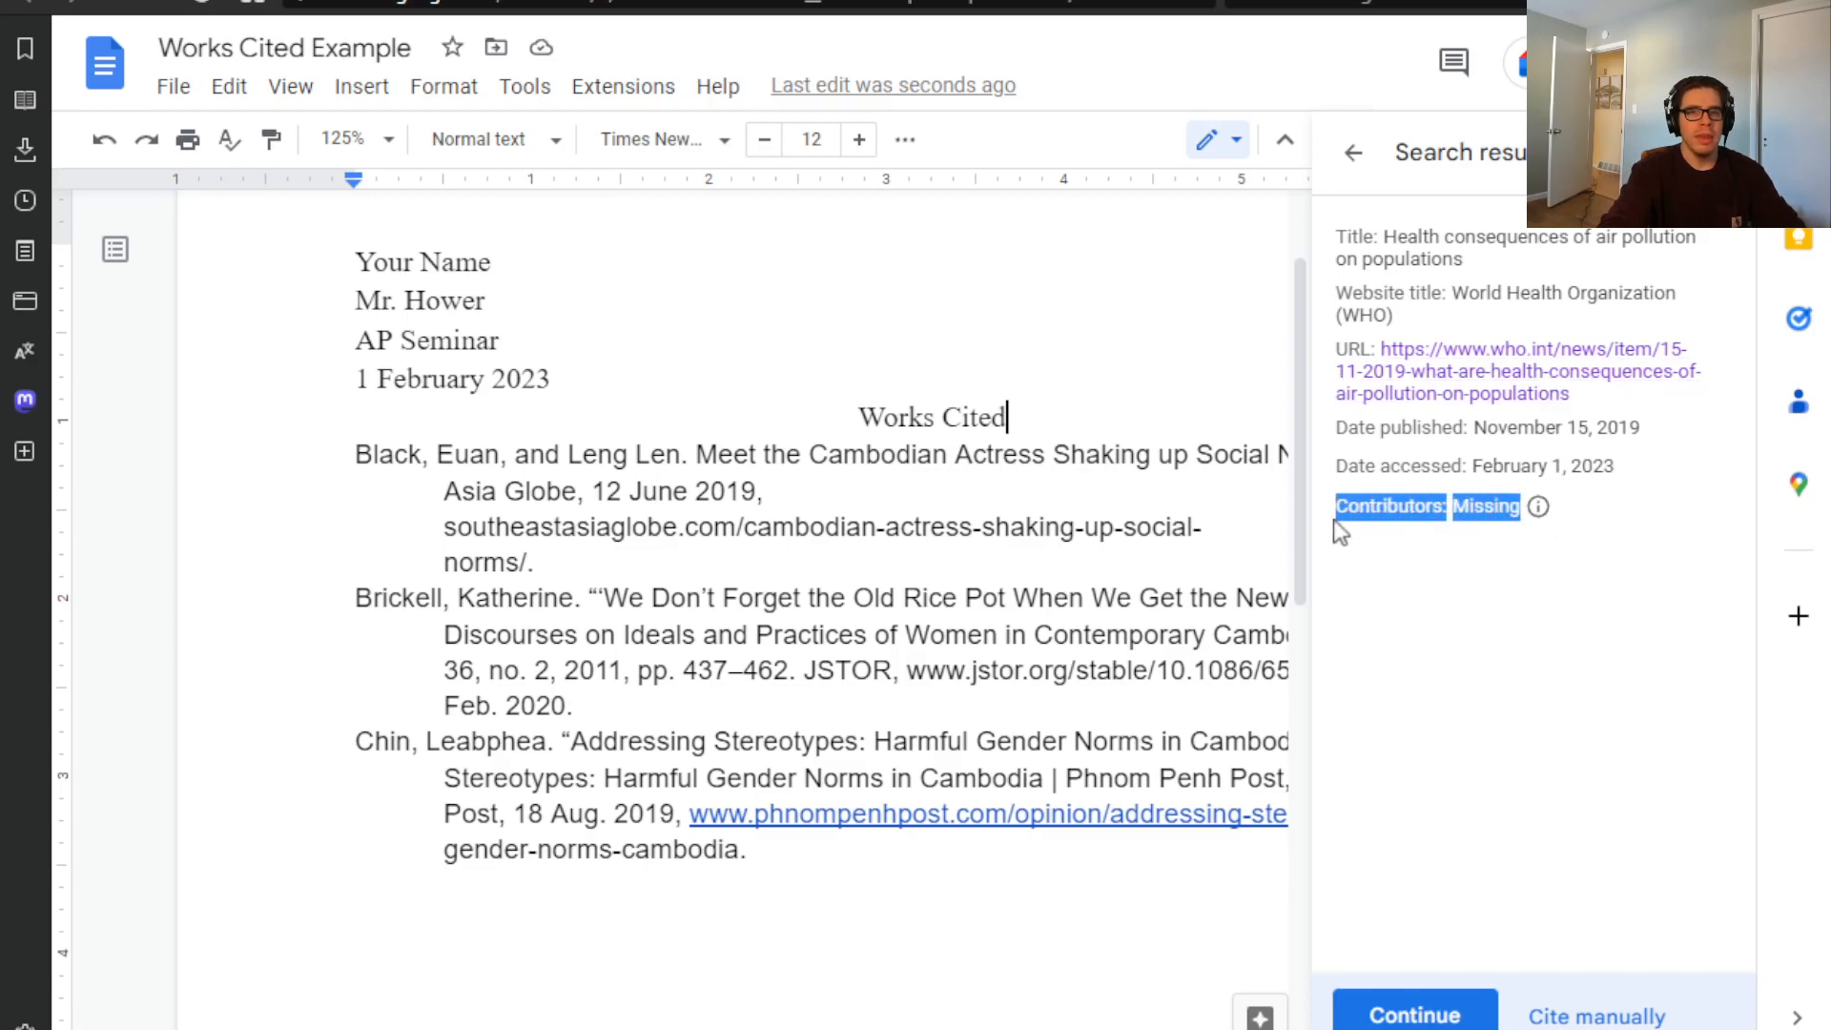
left_click(1583, 522)
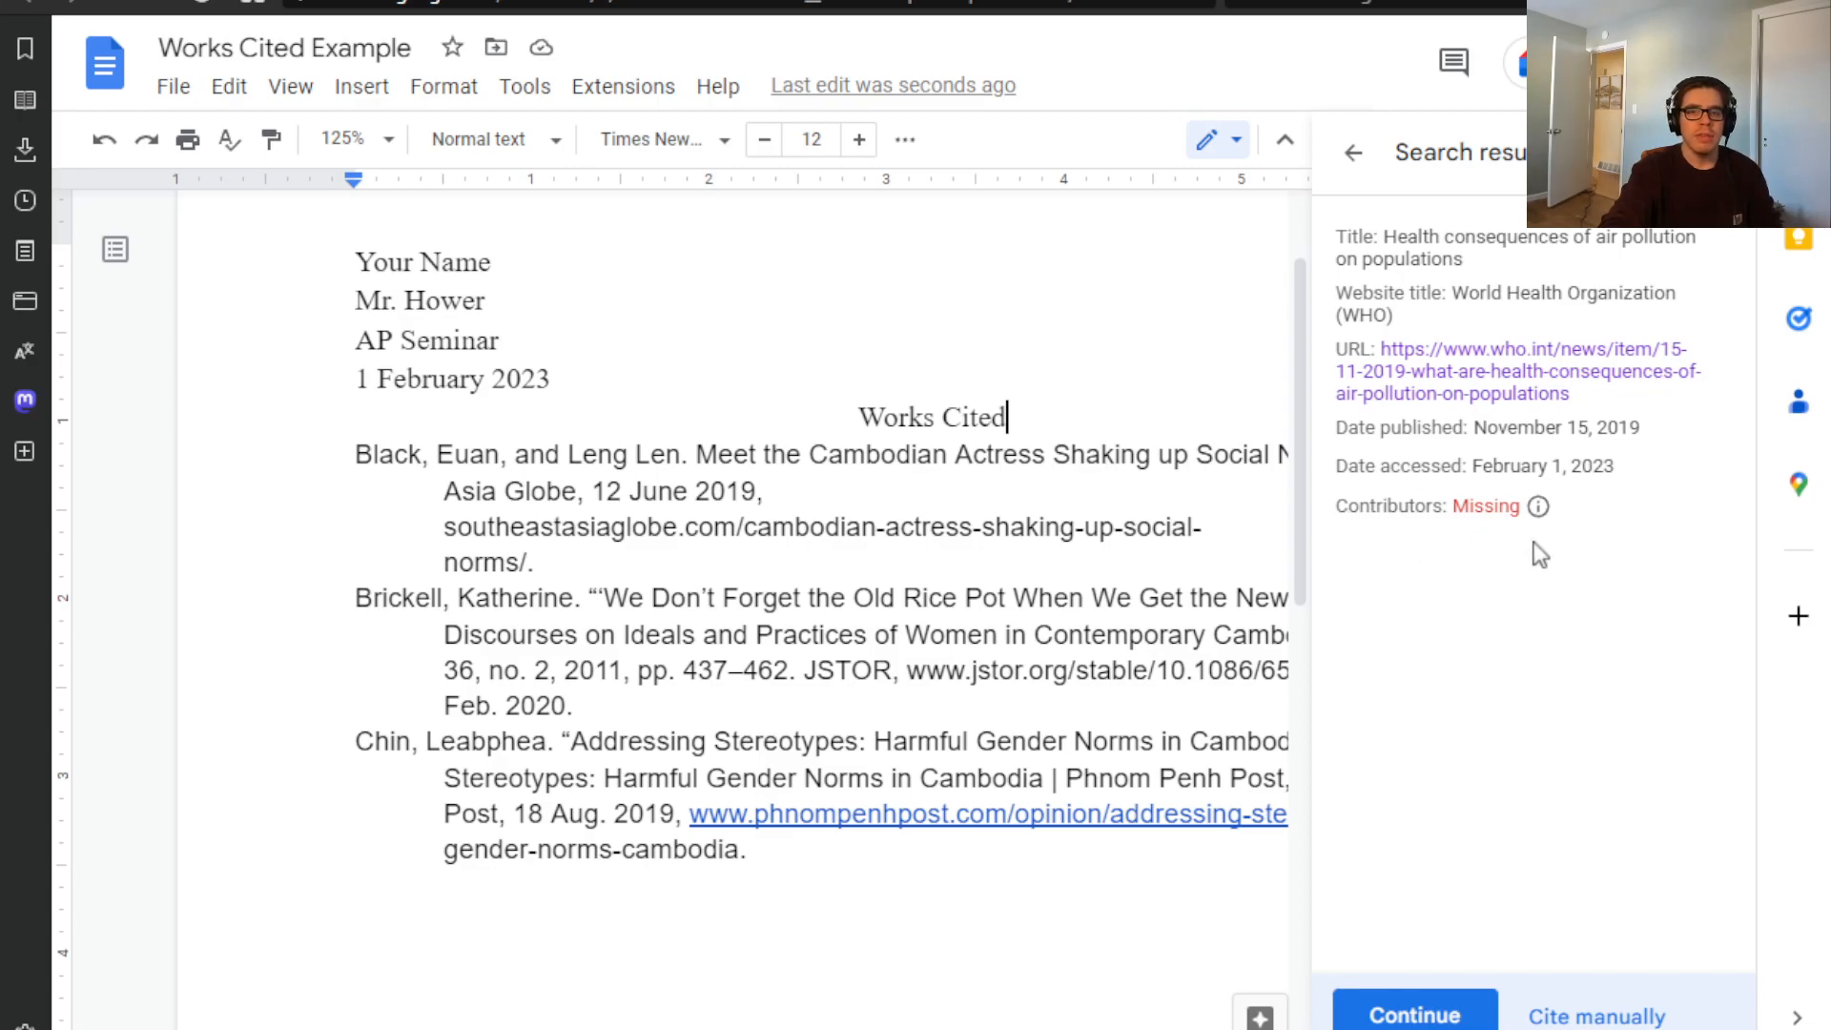
- Compare the title and website title in the search result with those on the WHO article page
left_click_drag(1385, 238, 1537, 256)
left_click(1539, 257)
key("ctrl+Tab")
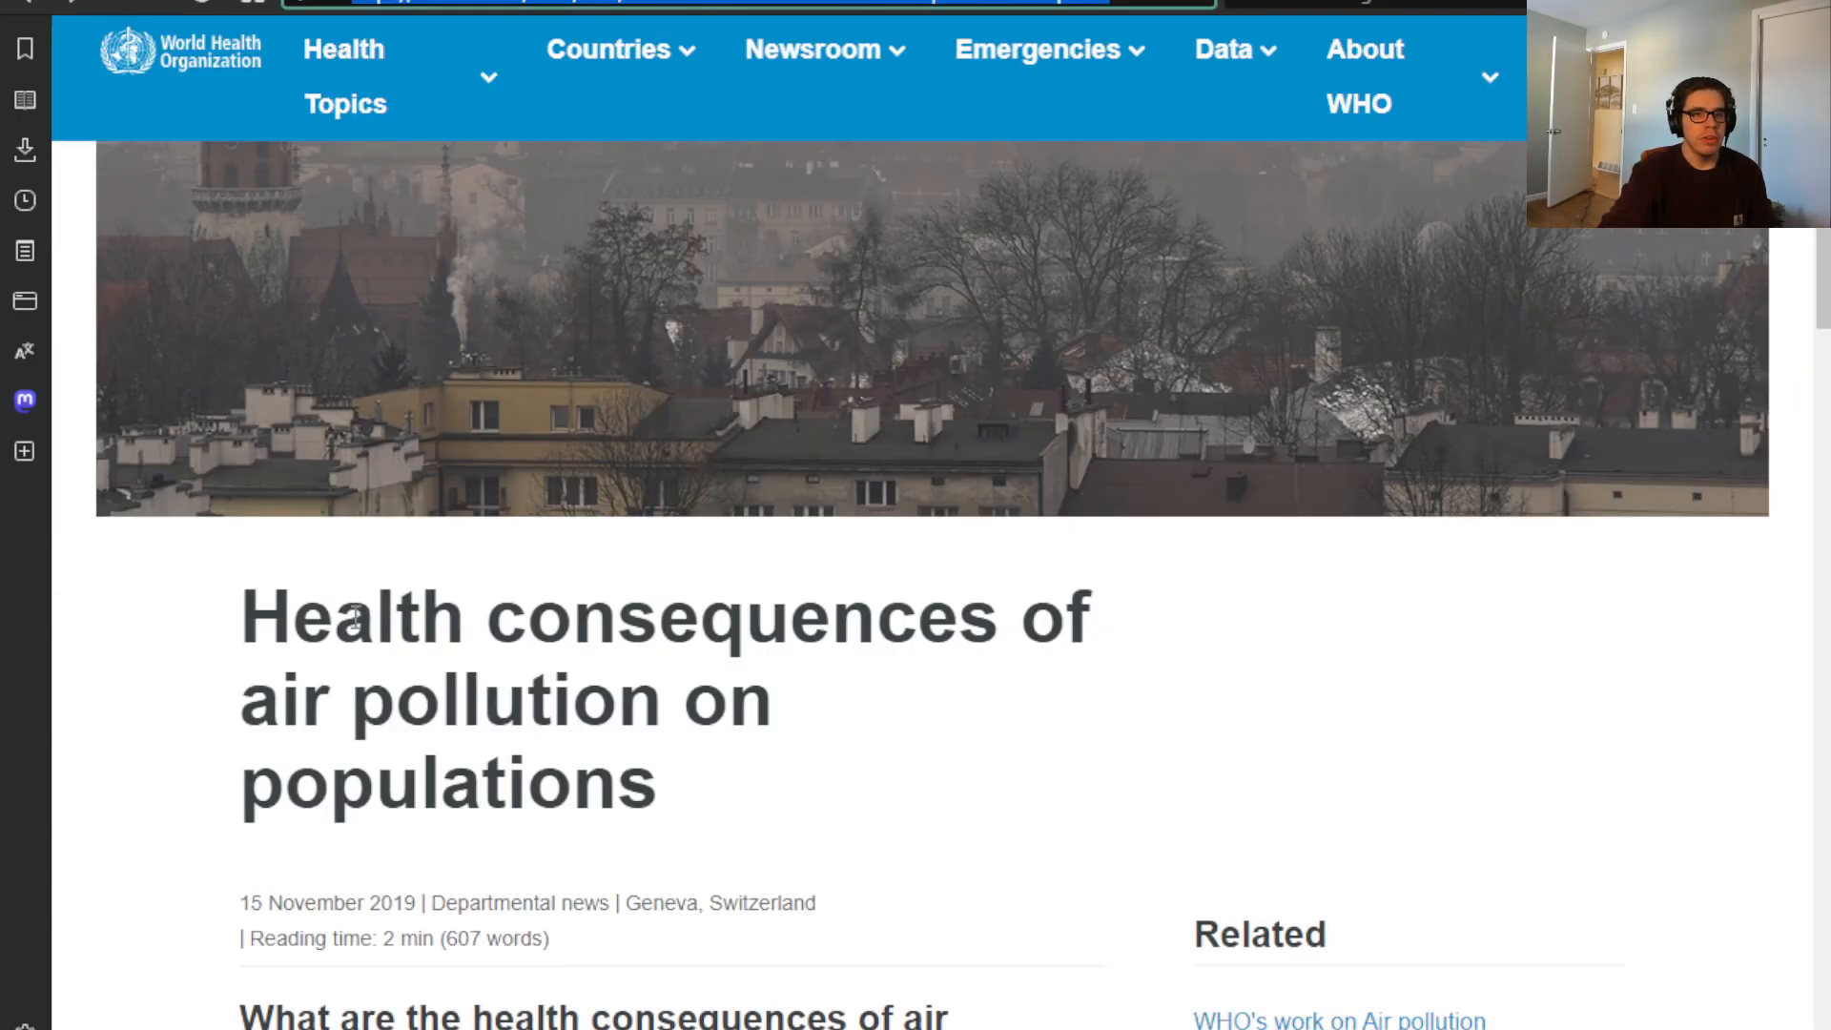
key("ctrl+shift+Tab")
left_click_drag(1454, 293, 1539, 324)
left_click(1540, 324)
key("ctrl+Tab")
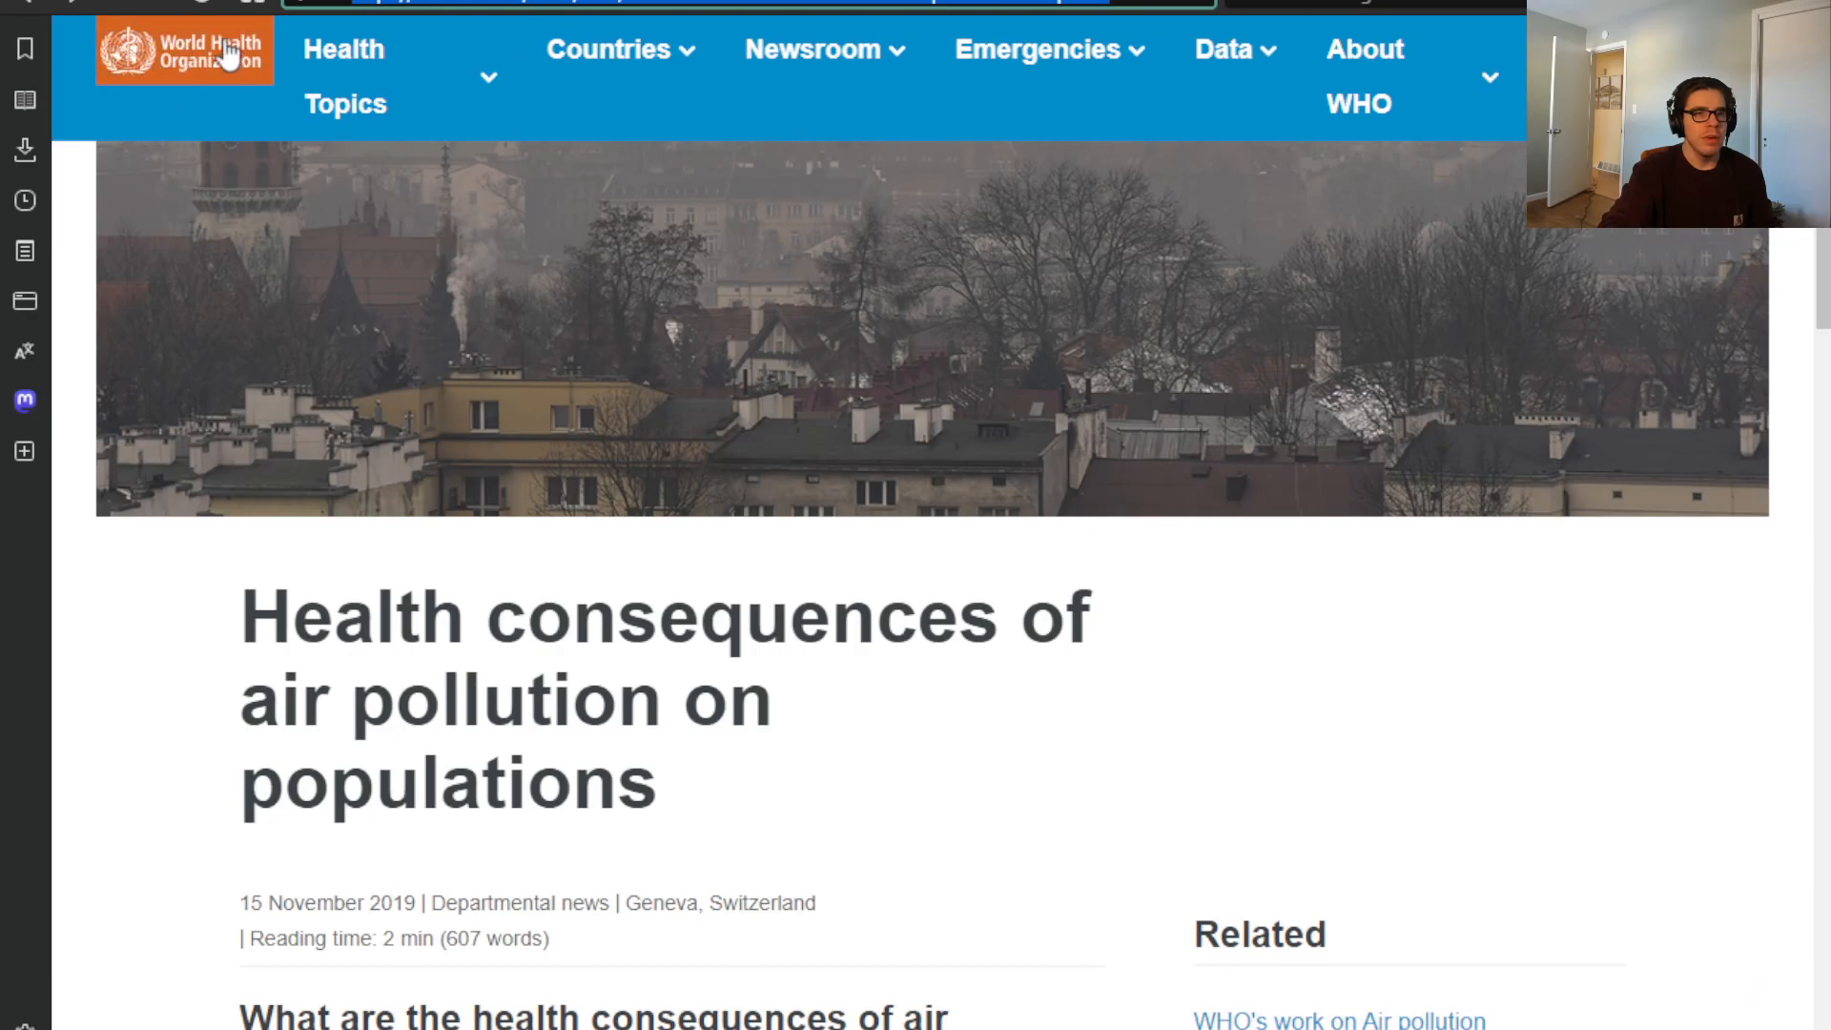
- Open the URL given in the search result to check it, and close the opened page
key("ctrl+shift+Tab")
left_click(1402, 393)
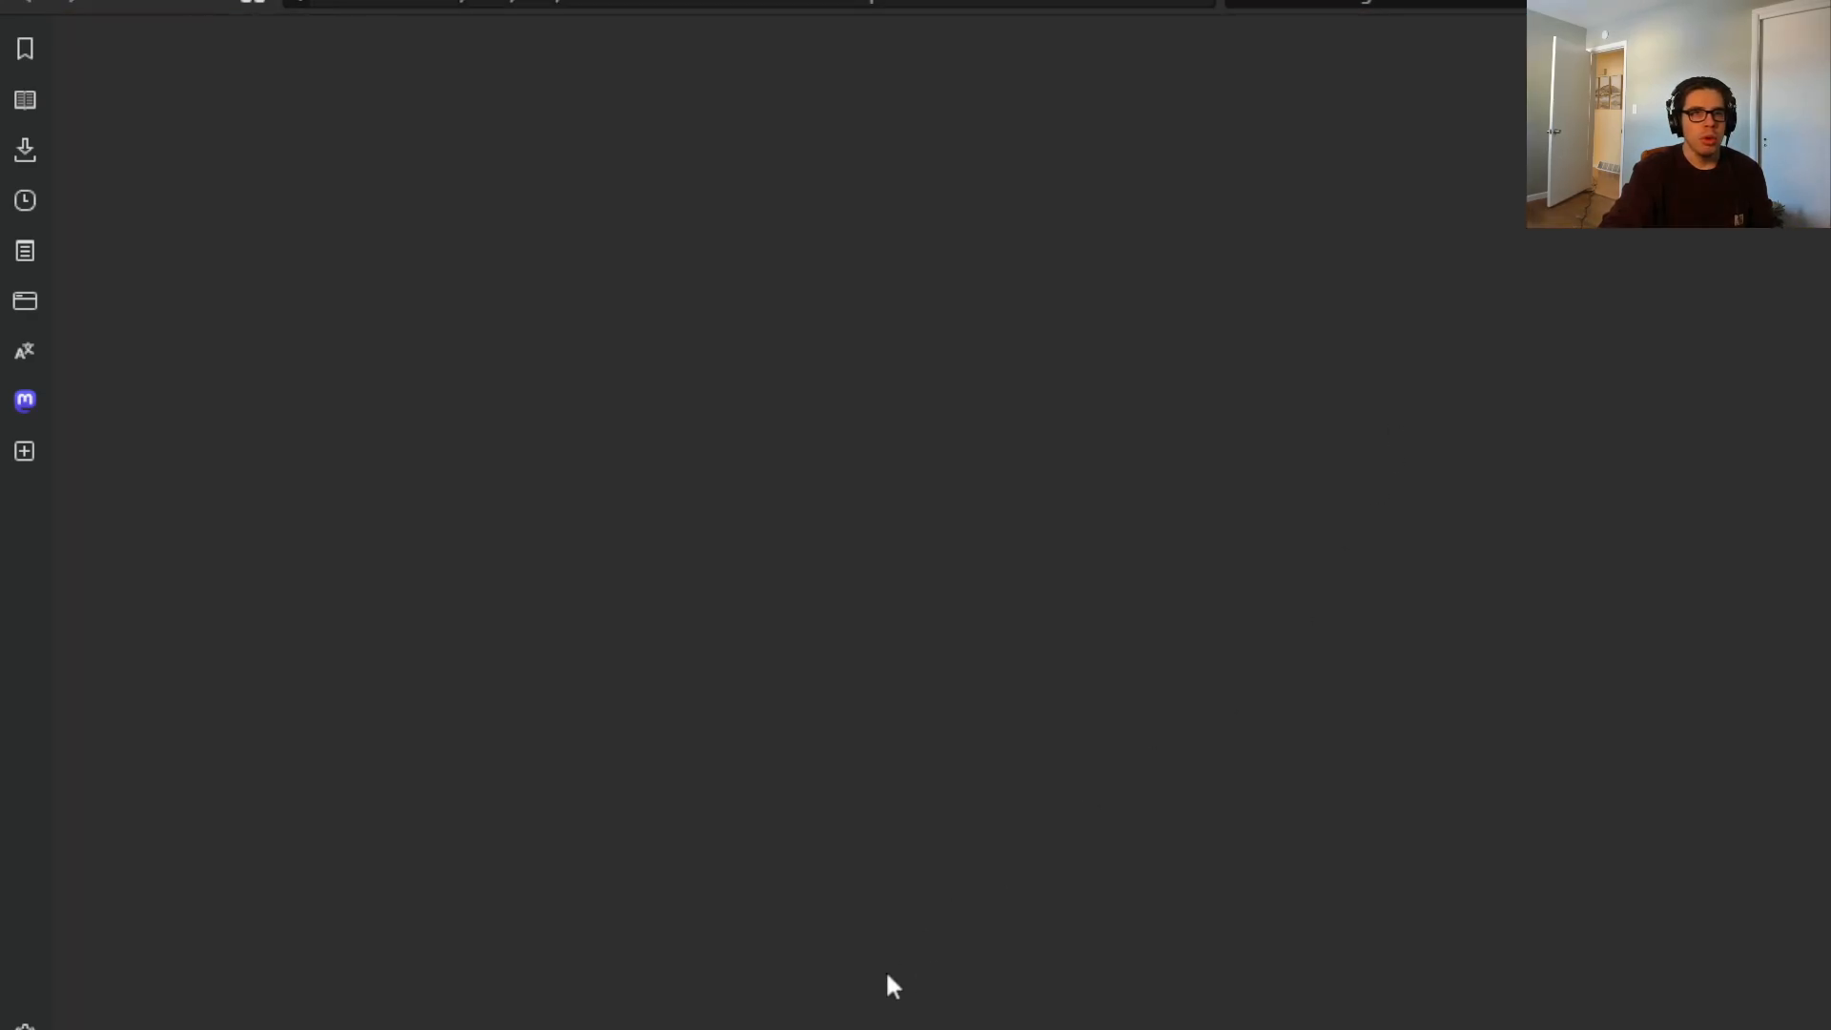
key("ctrl+w")
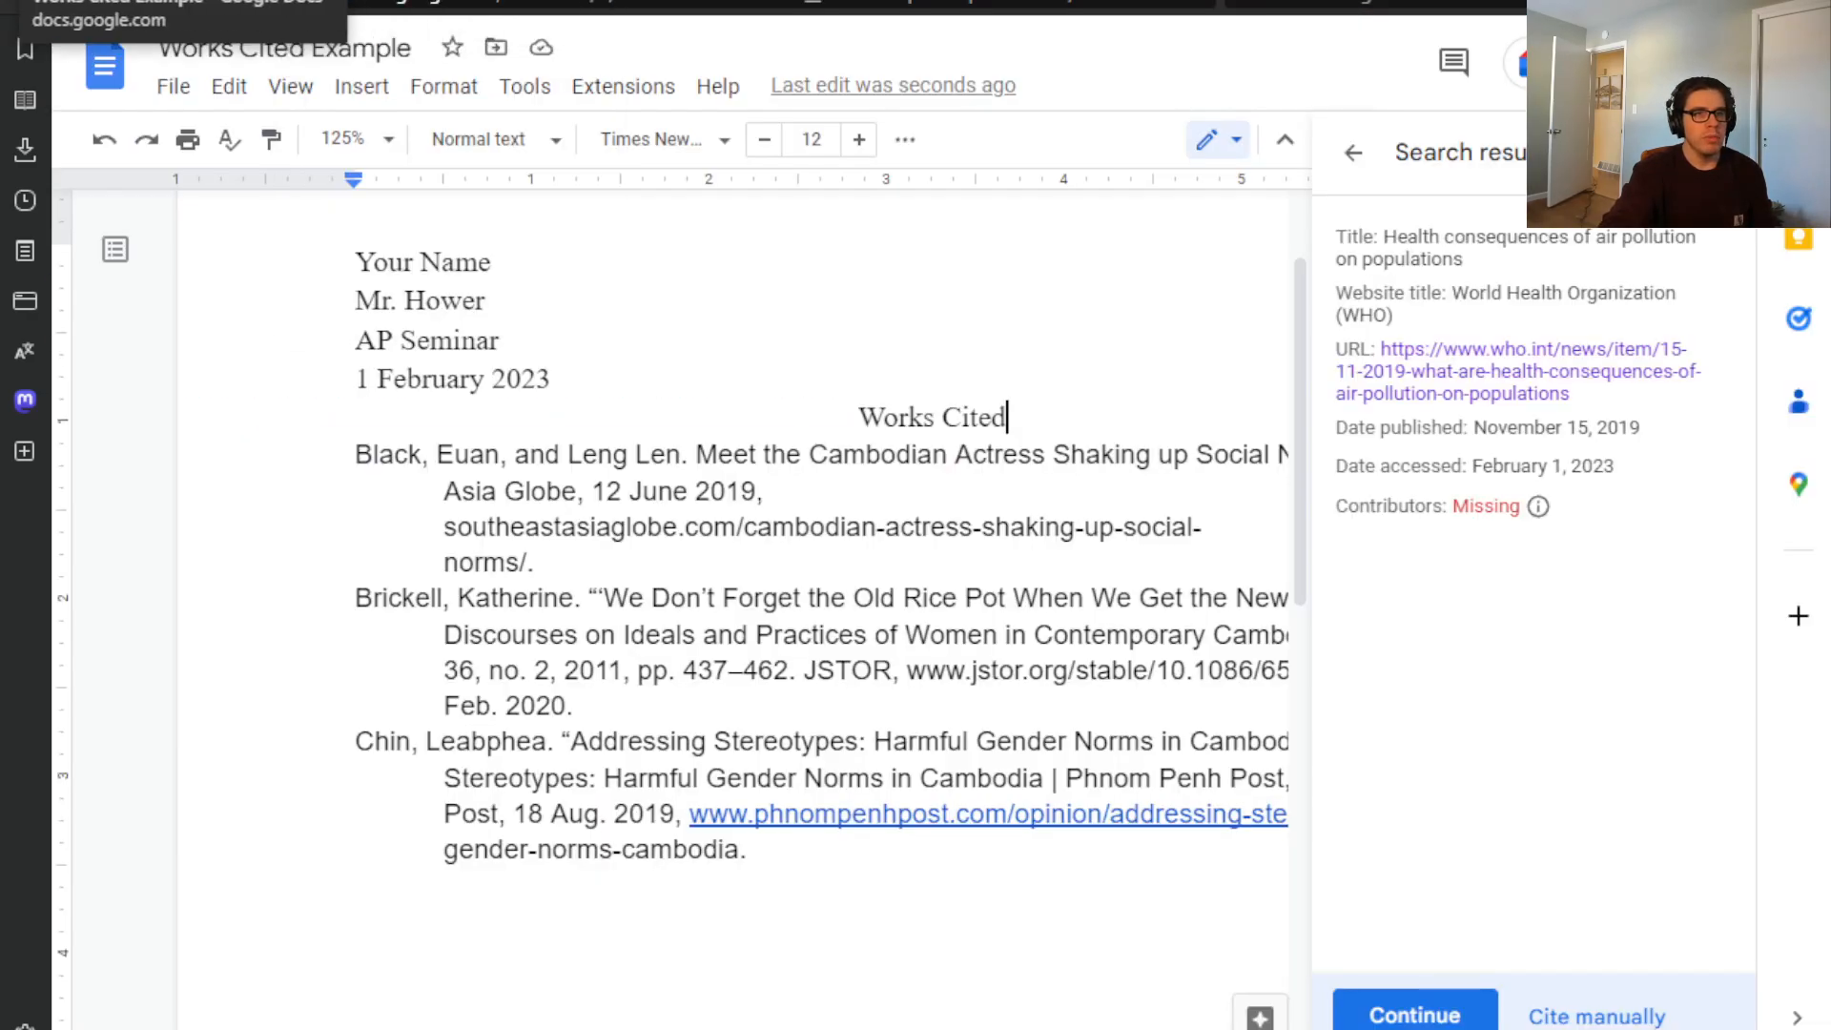
- Compare the publication date in the search result with the date on the WHO article page
left_click_drag(1467, 427, 1721, 463)
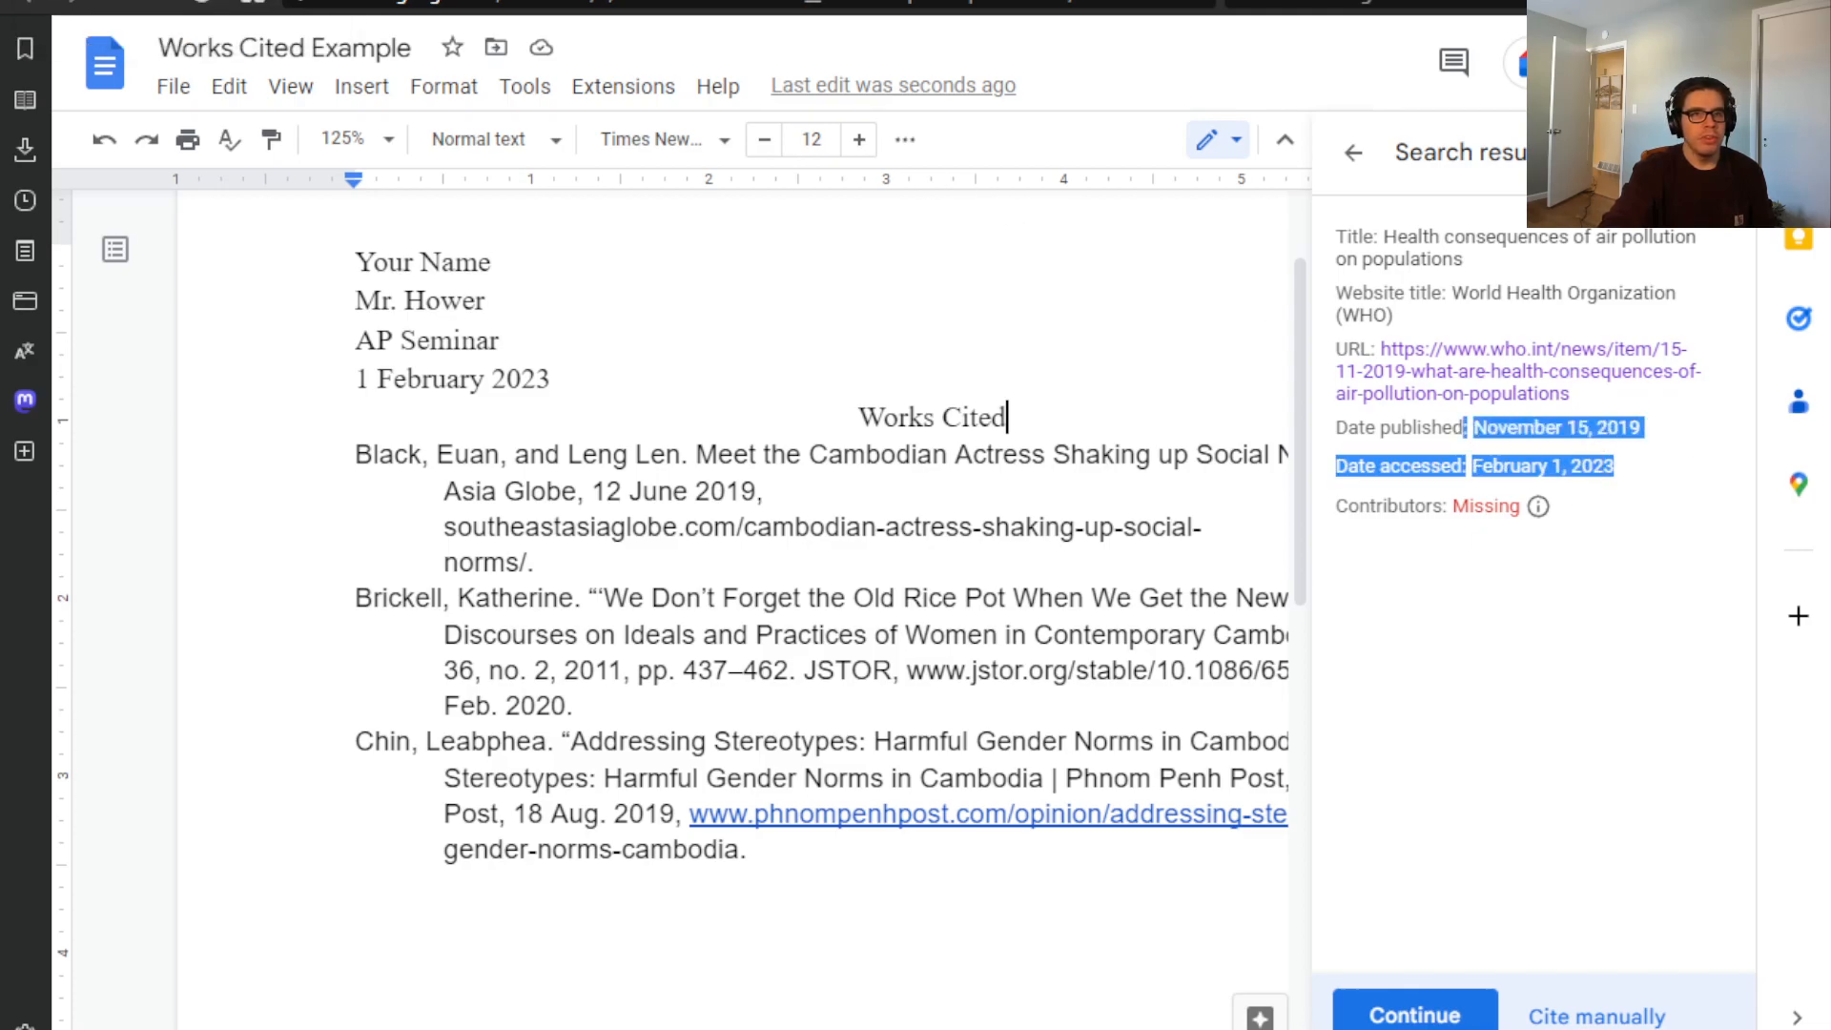
left_click(448, 1)
scroll(556, 756, "down", 1)
left_click_drag(240, 766, 410, 760)
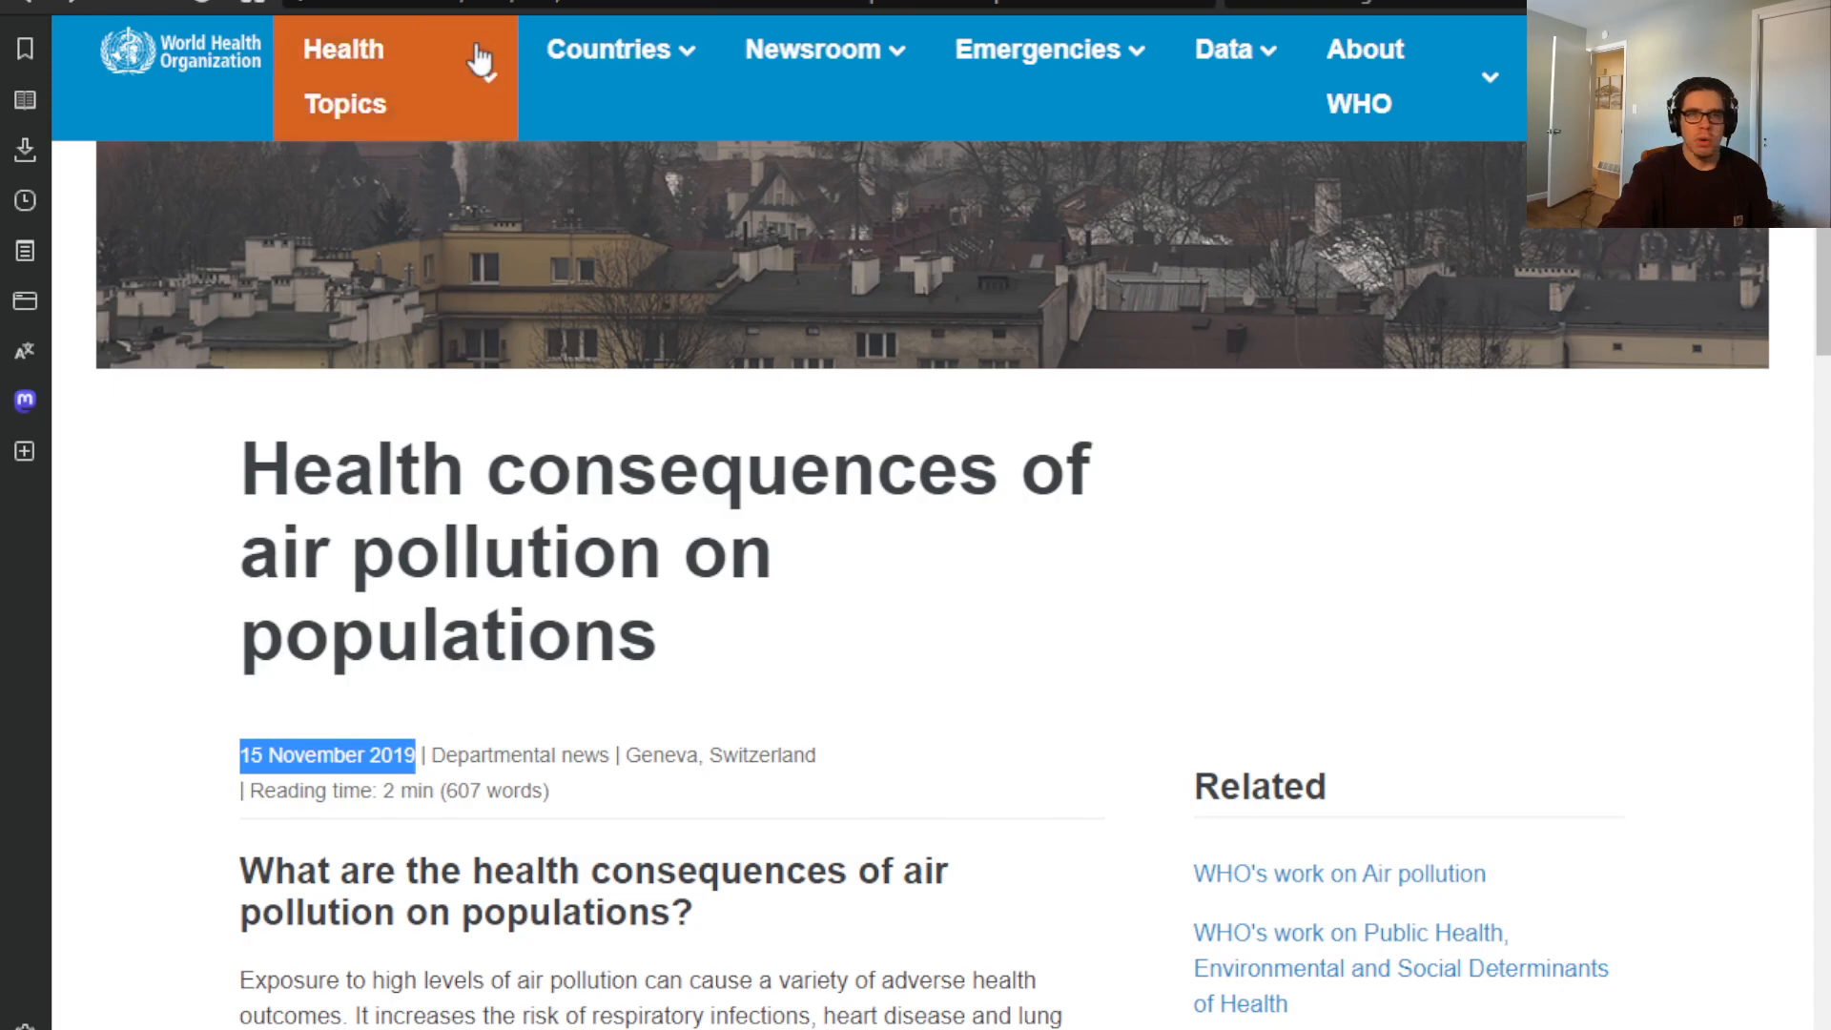
left_click(434, 1)
left_click(1499, 704)
- Check the Contributors entry in the search result and return to the WHO article page
left_click_drag(1499, 510, 1525, 530)
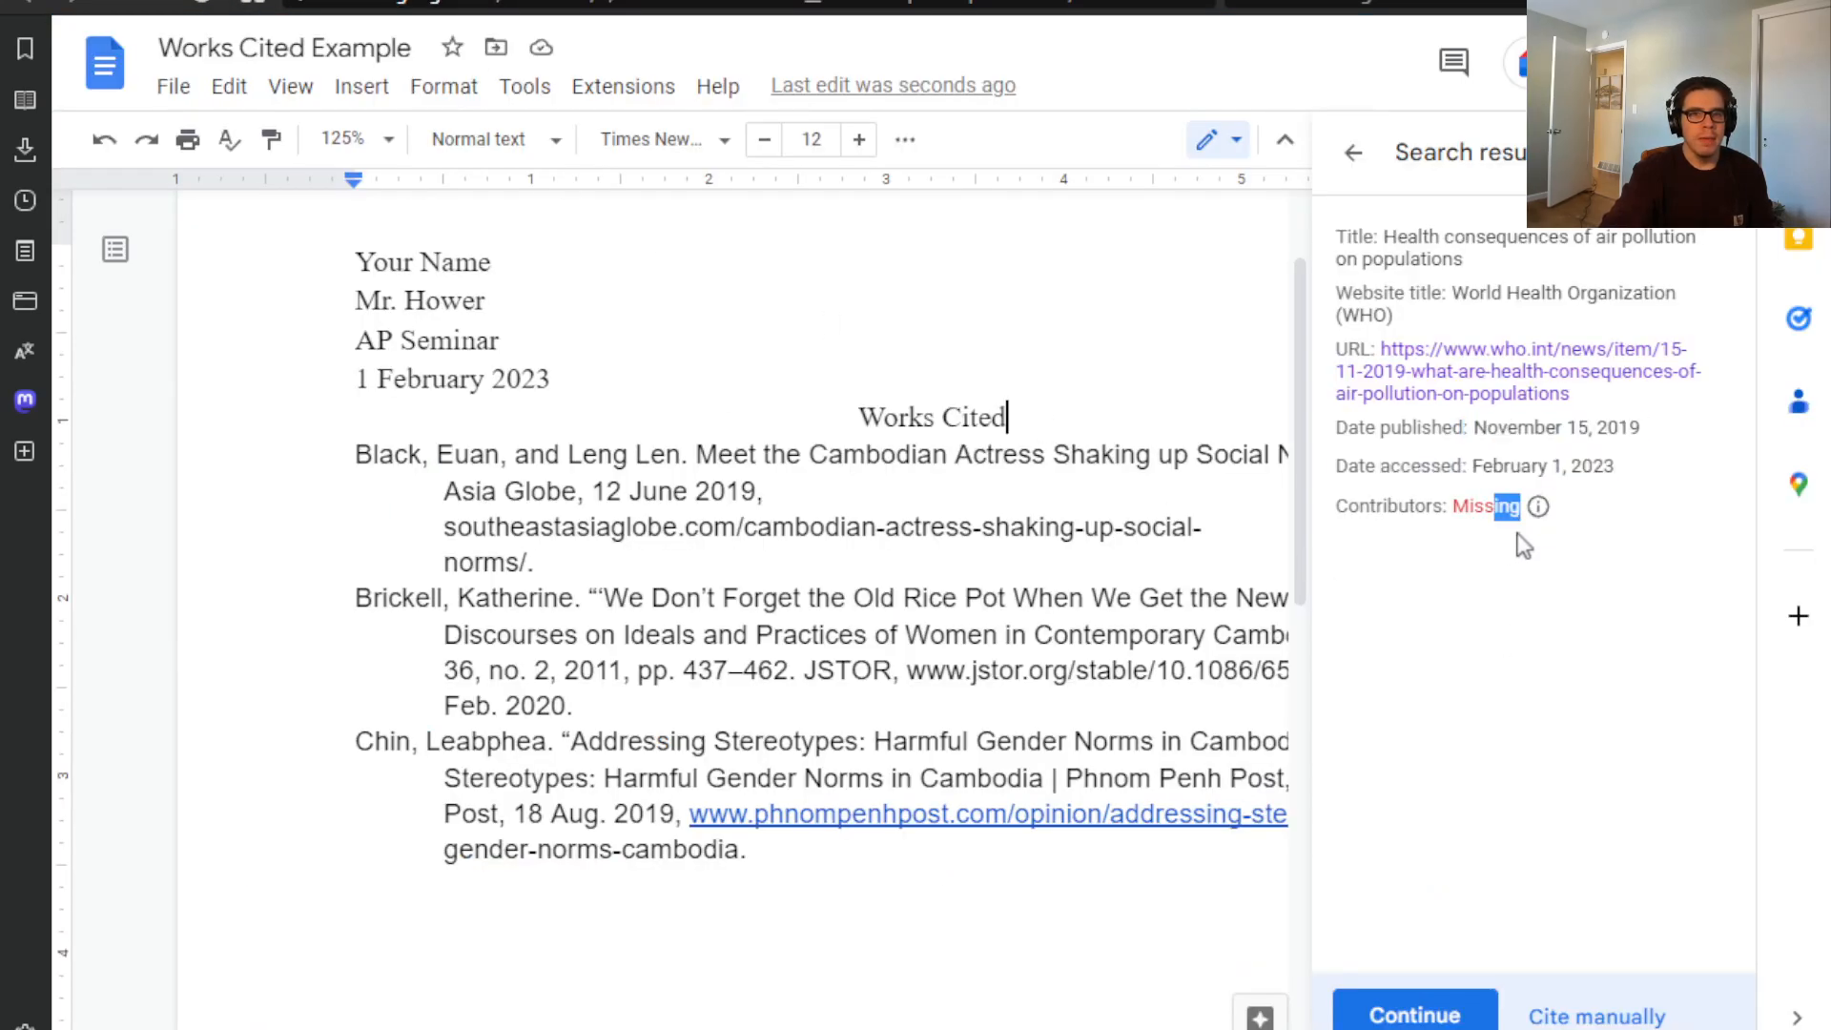
triple_click(1492, 511)
left_click(449, 1)
left_click(1037, 626)
scroll(718, 727, "down", 3)
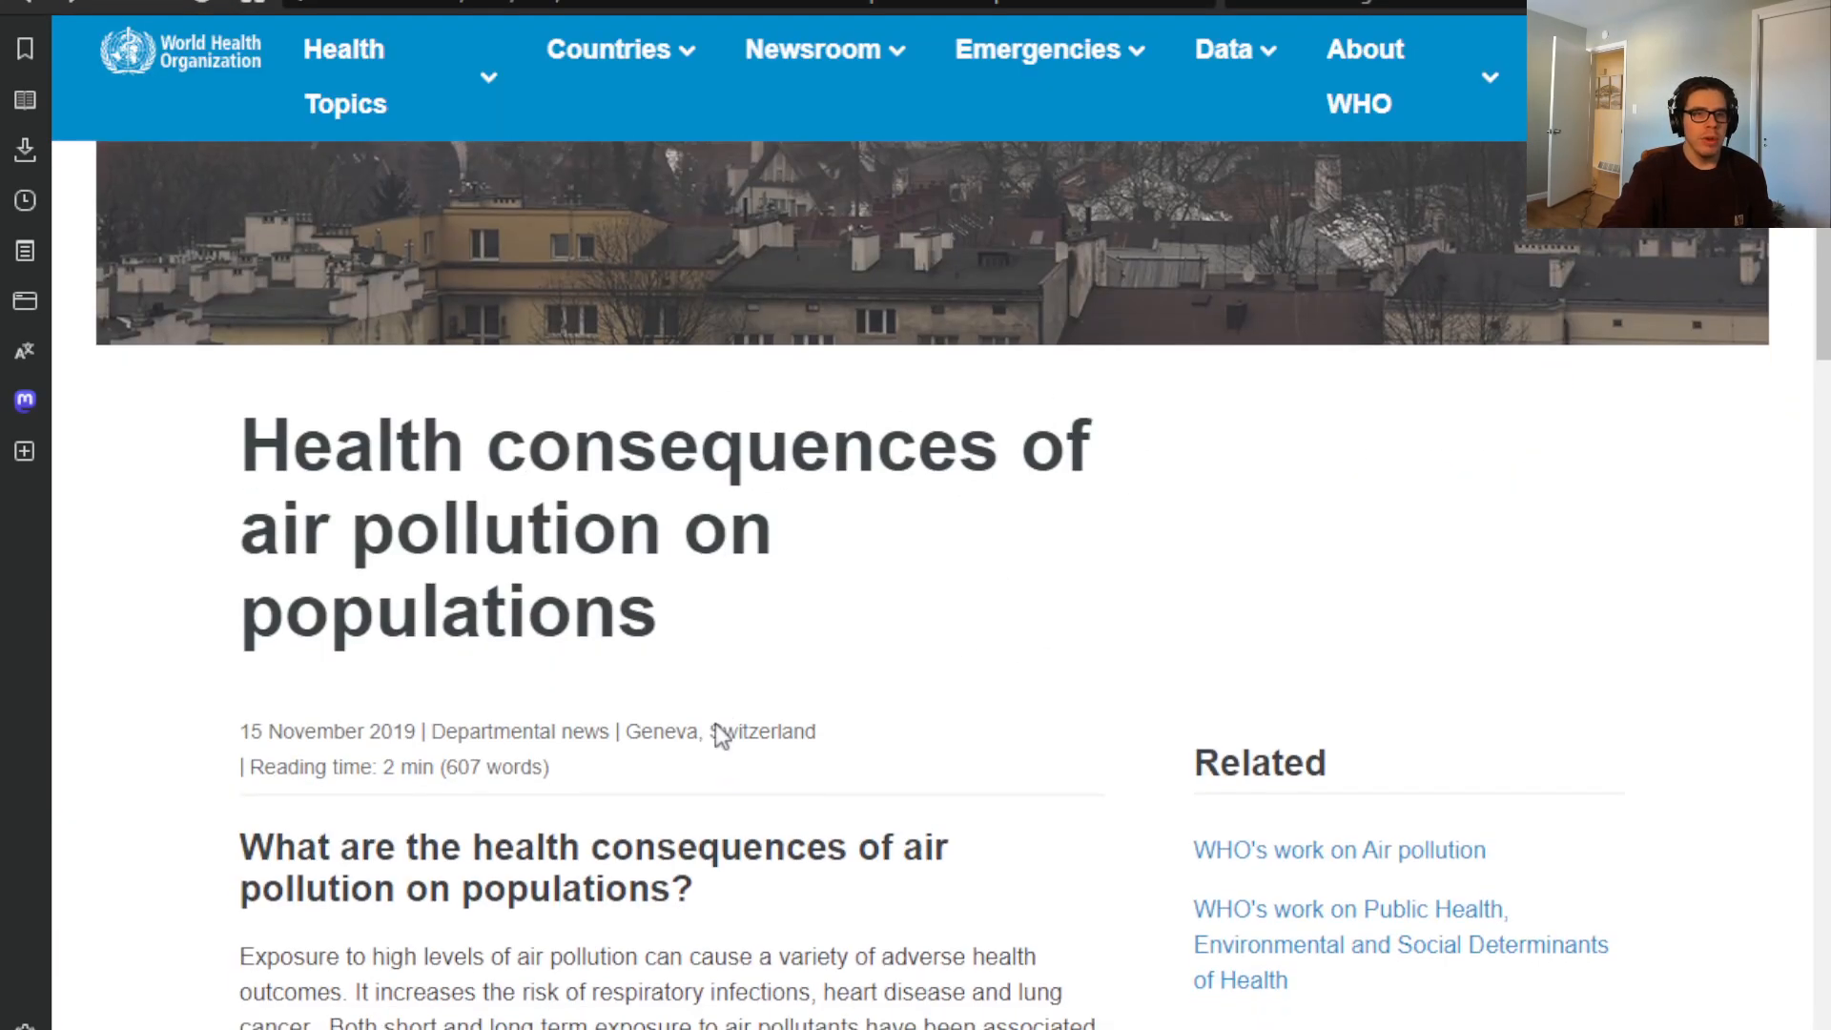
- Examine the date and location line beneath the article title for a named author
left_click_drag(241, 460, 609, 496)
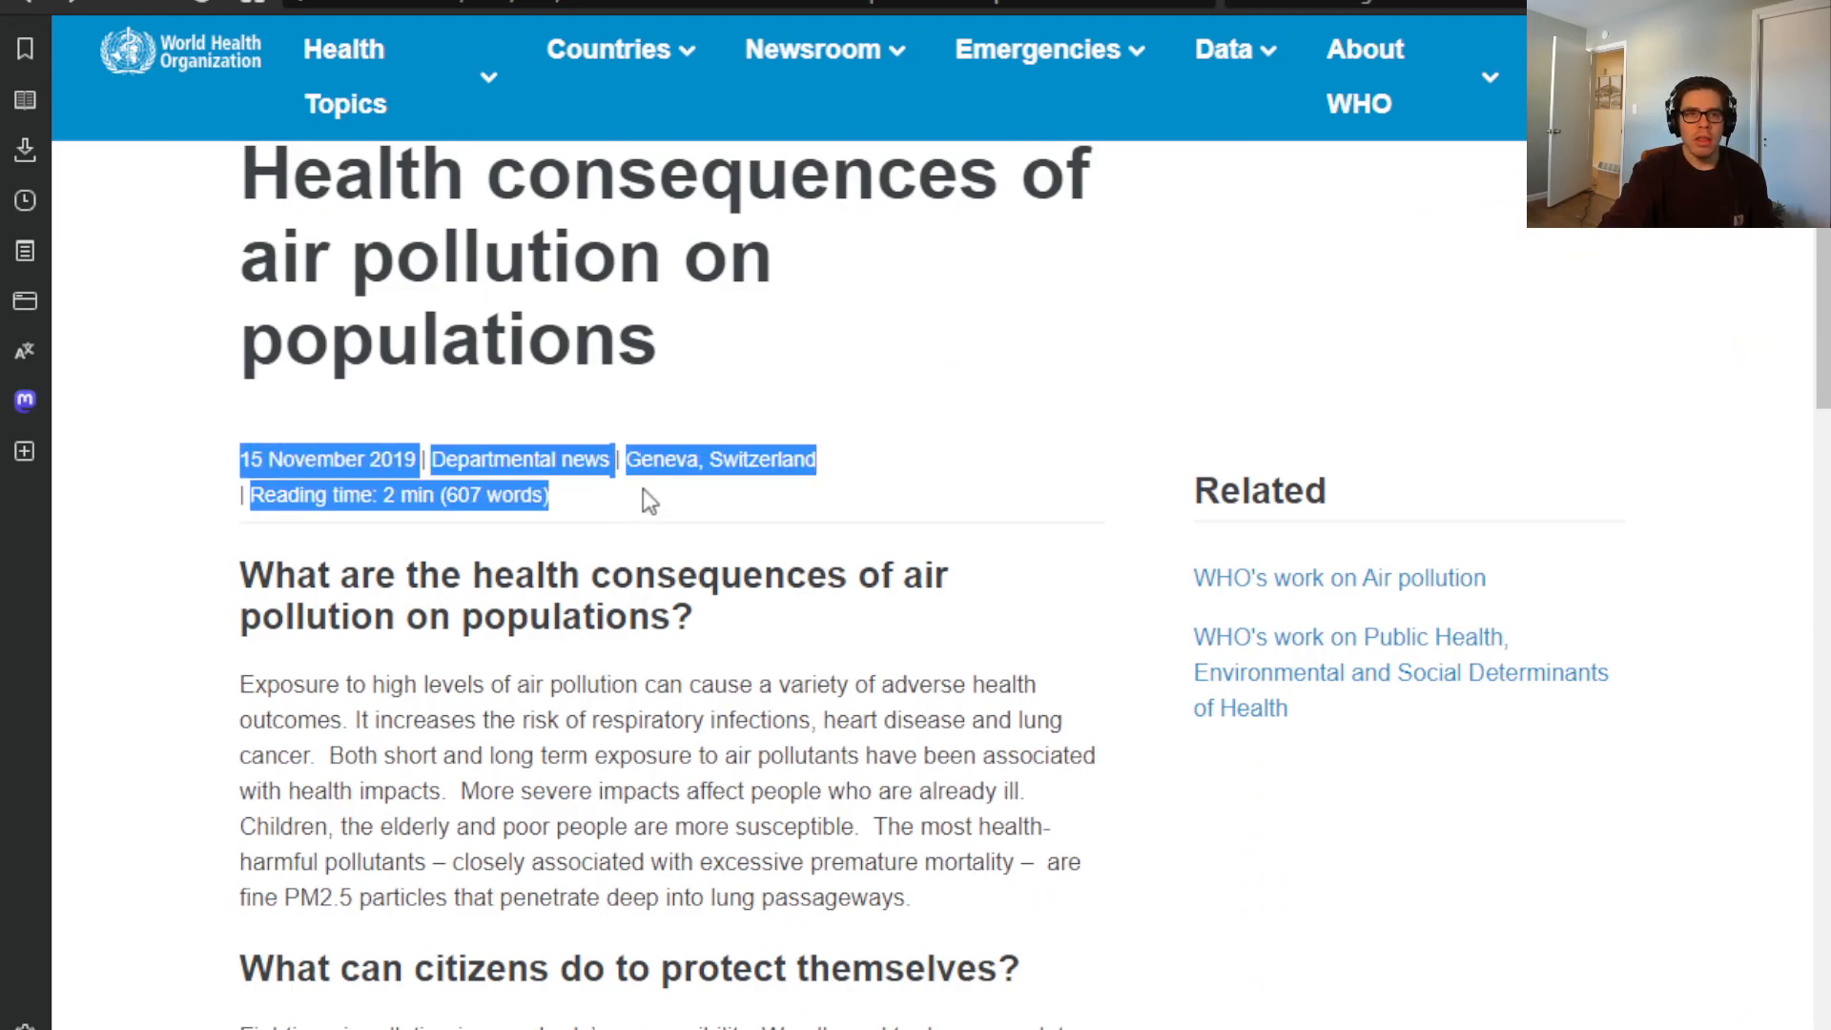
left_click(643, 489)
double_click(485, 459)
double_click(585, 460)
left_click(710, 530)
left_click_drag(450, 448, 602, 459)
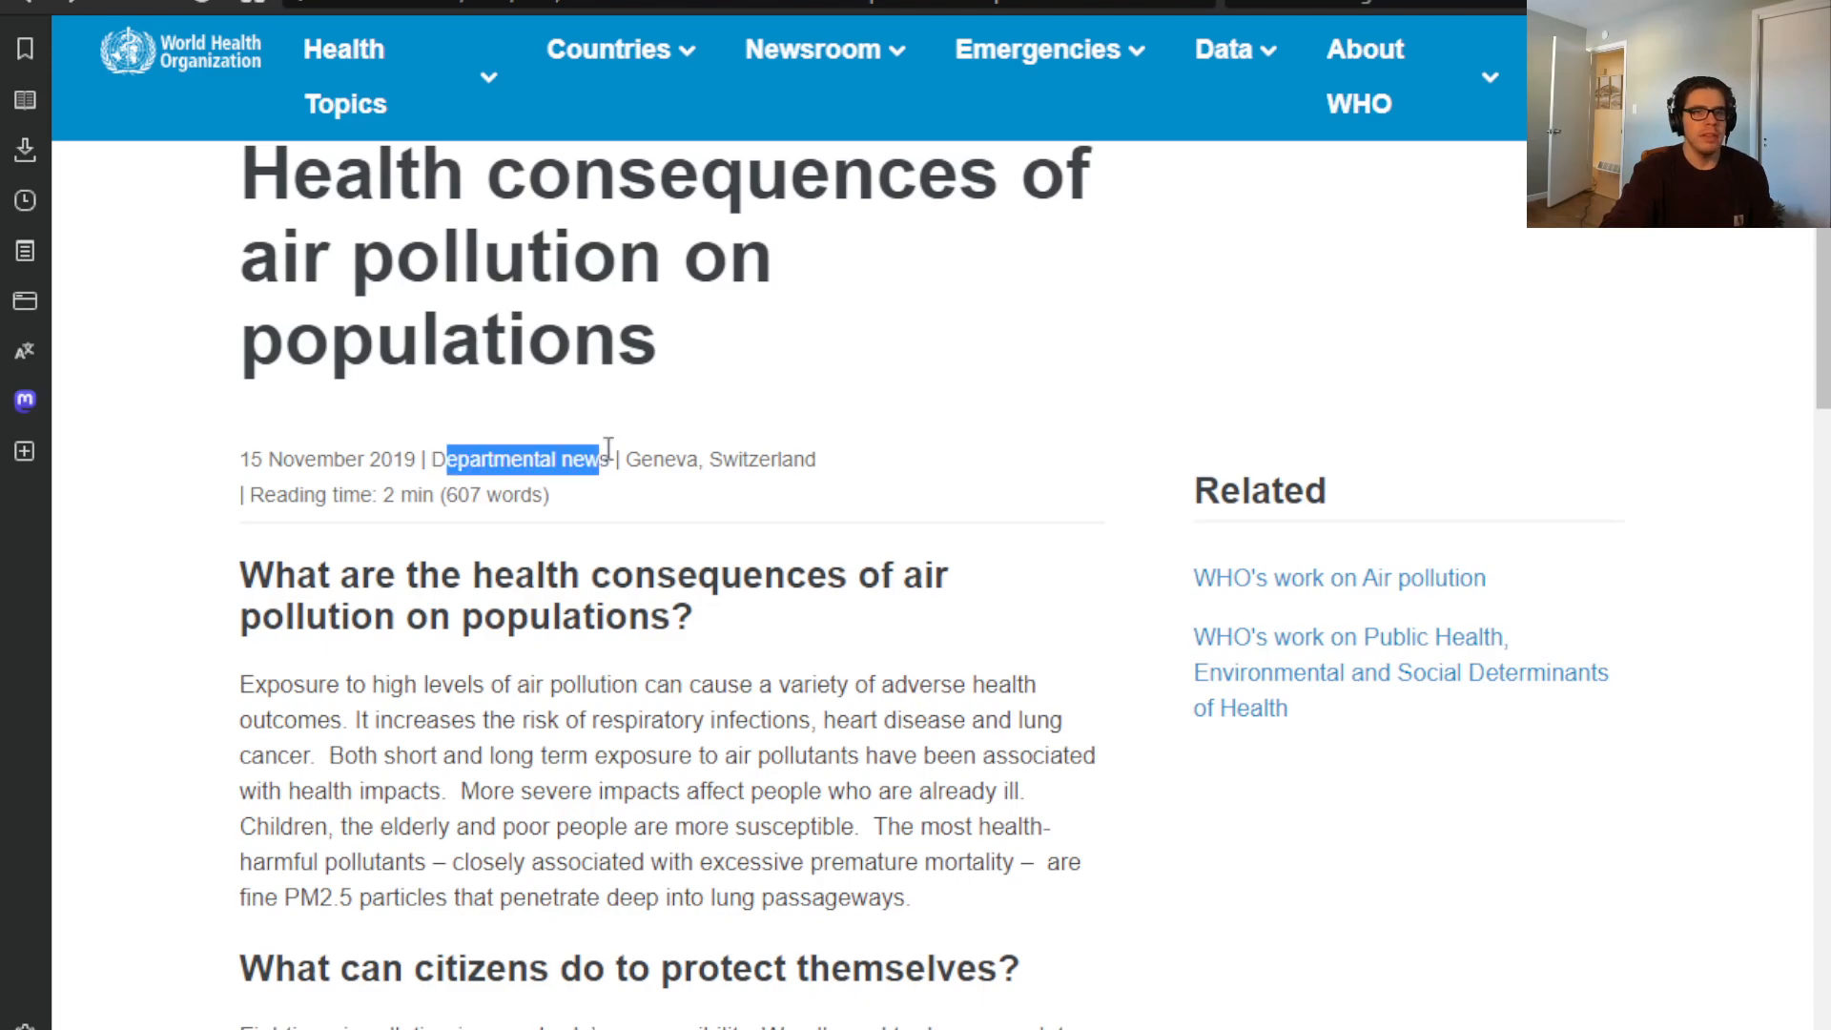
left_click(553, 456)
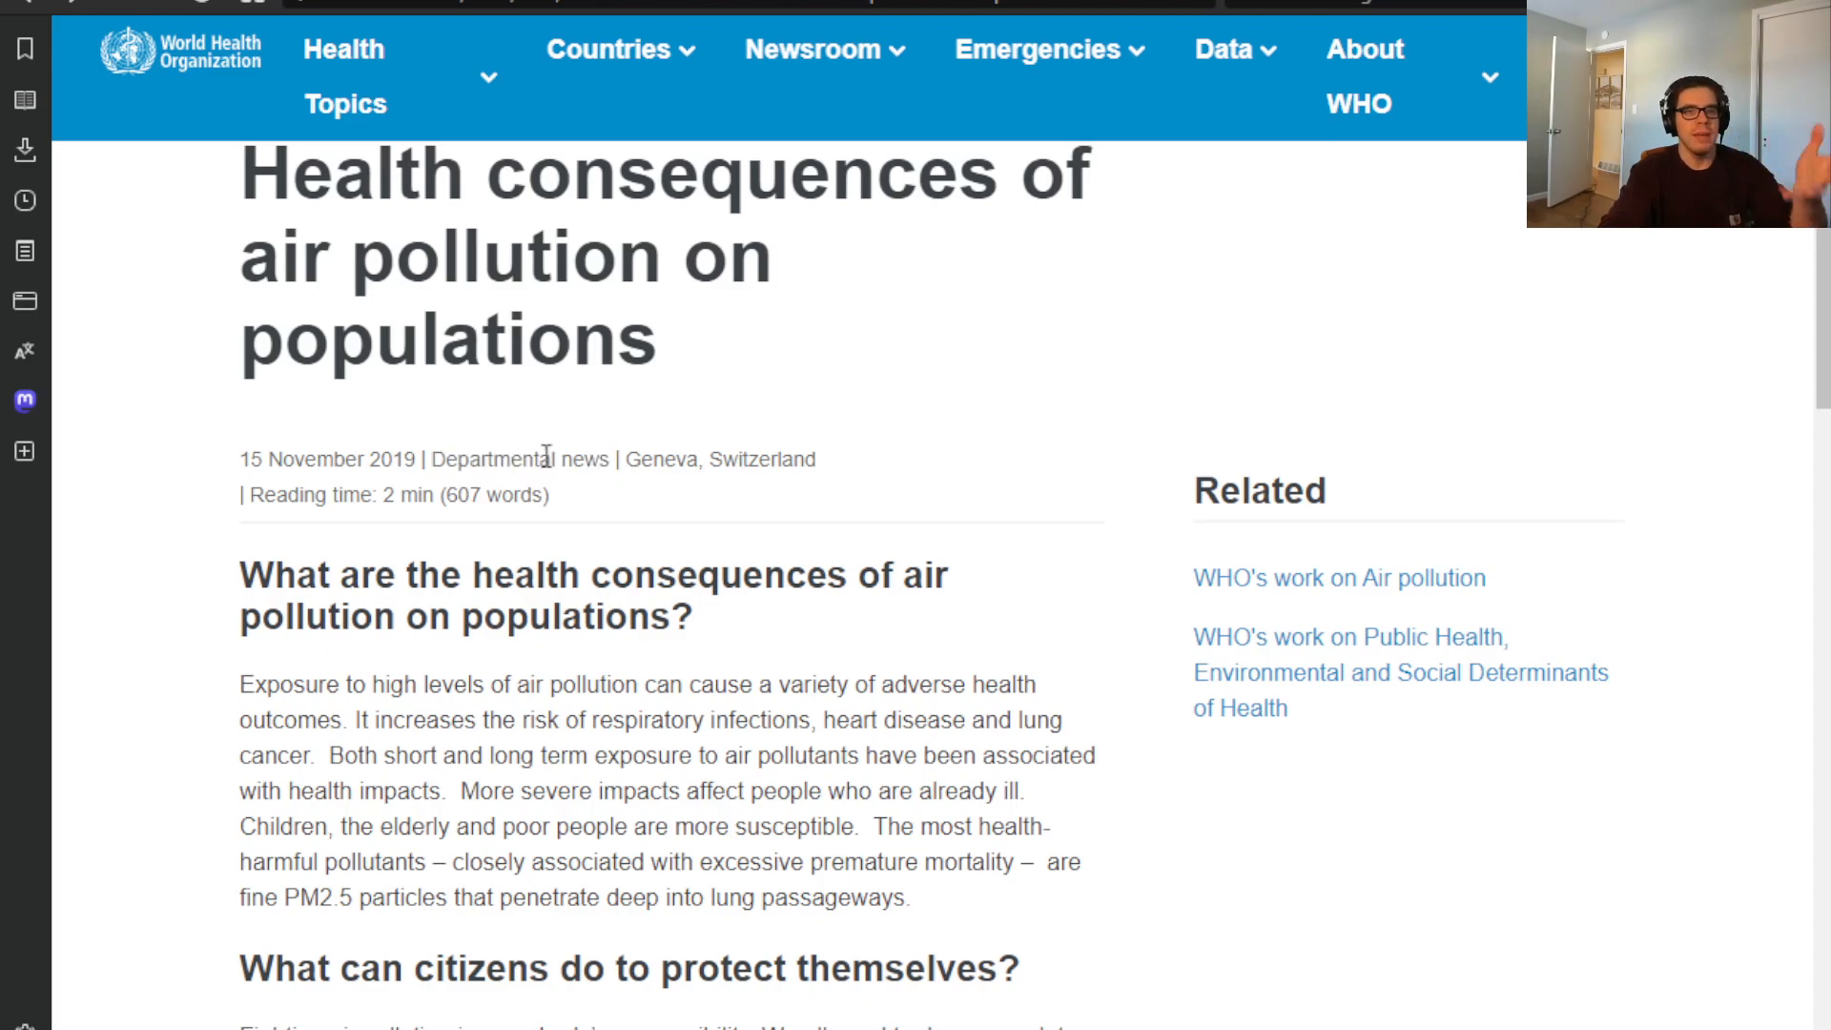
left_click_drag(607, 458, 936, 454)
left_click(658, 494)
left_click(939, 456)
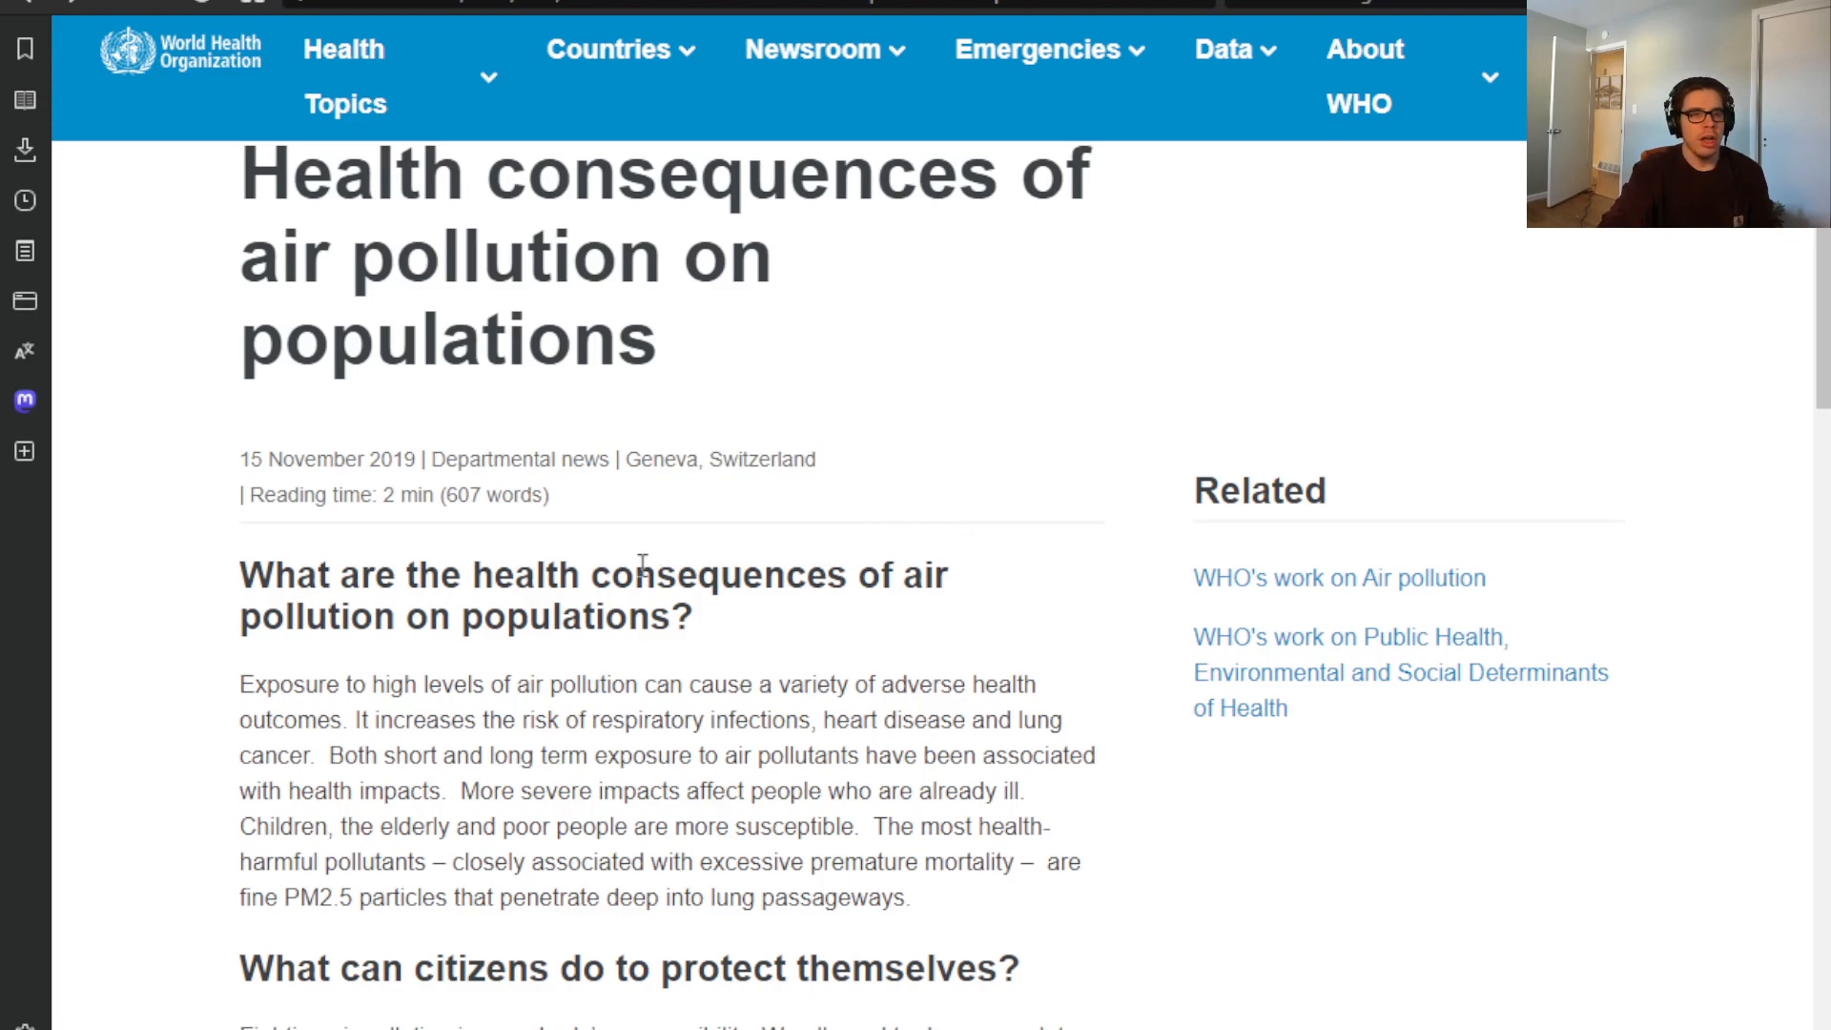
- Look for an author credit at the end of the WHO article and in the page footer
scroll(648, 564, "down", 20)
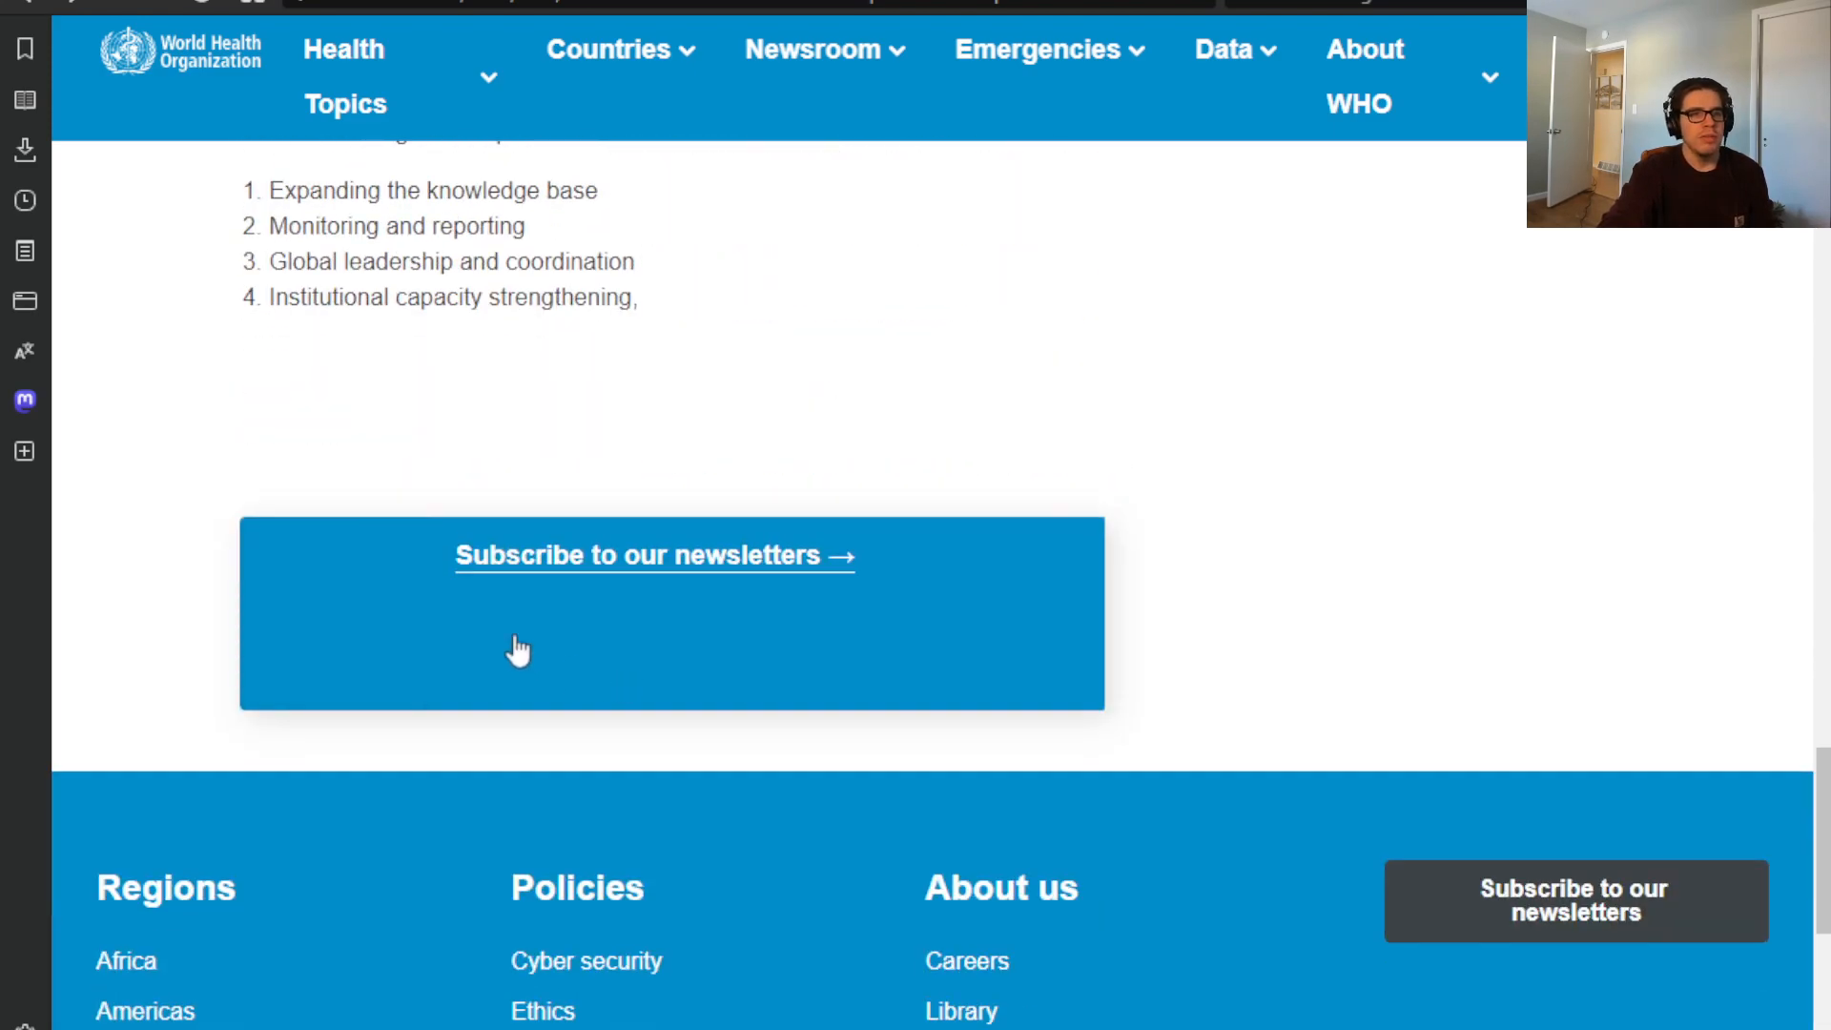
left_click_drag(658, 319, 238, 325)
left_click(240, 338)
scroll(231, 641, "down", 5)
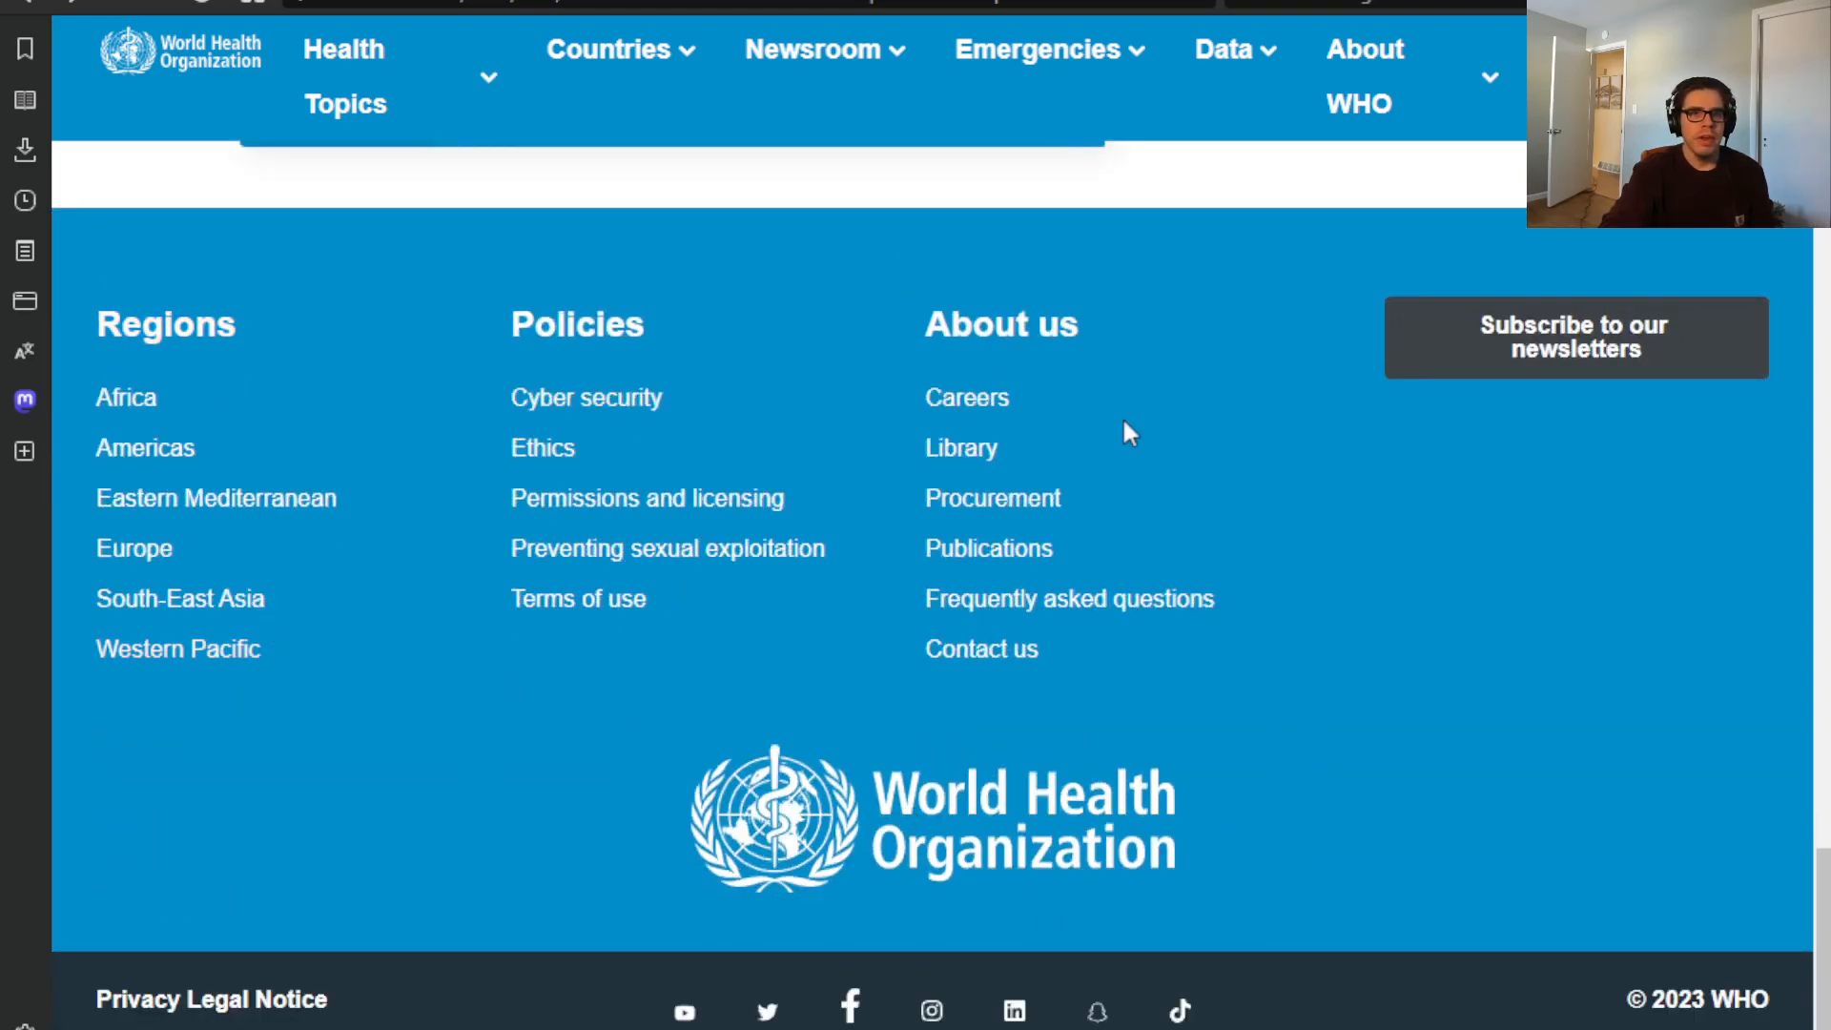
- Open WHO's About us page and read the Who we are section
left_click(953, 329)
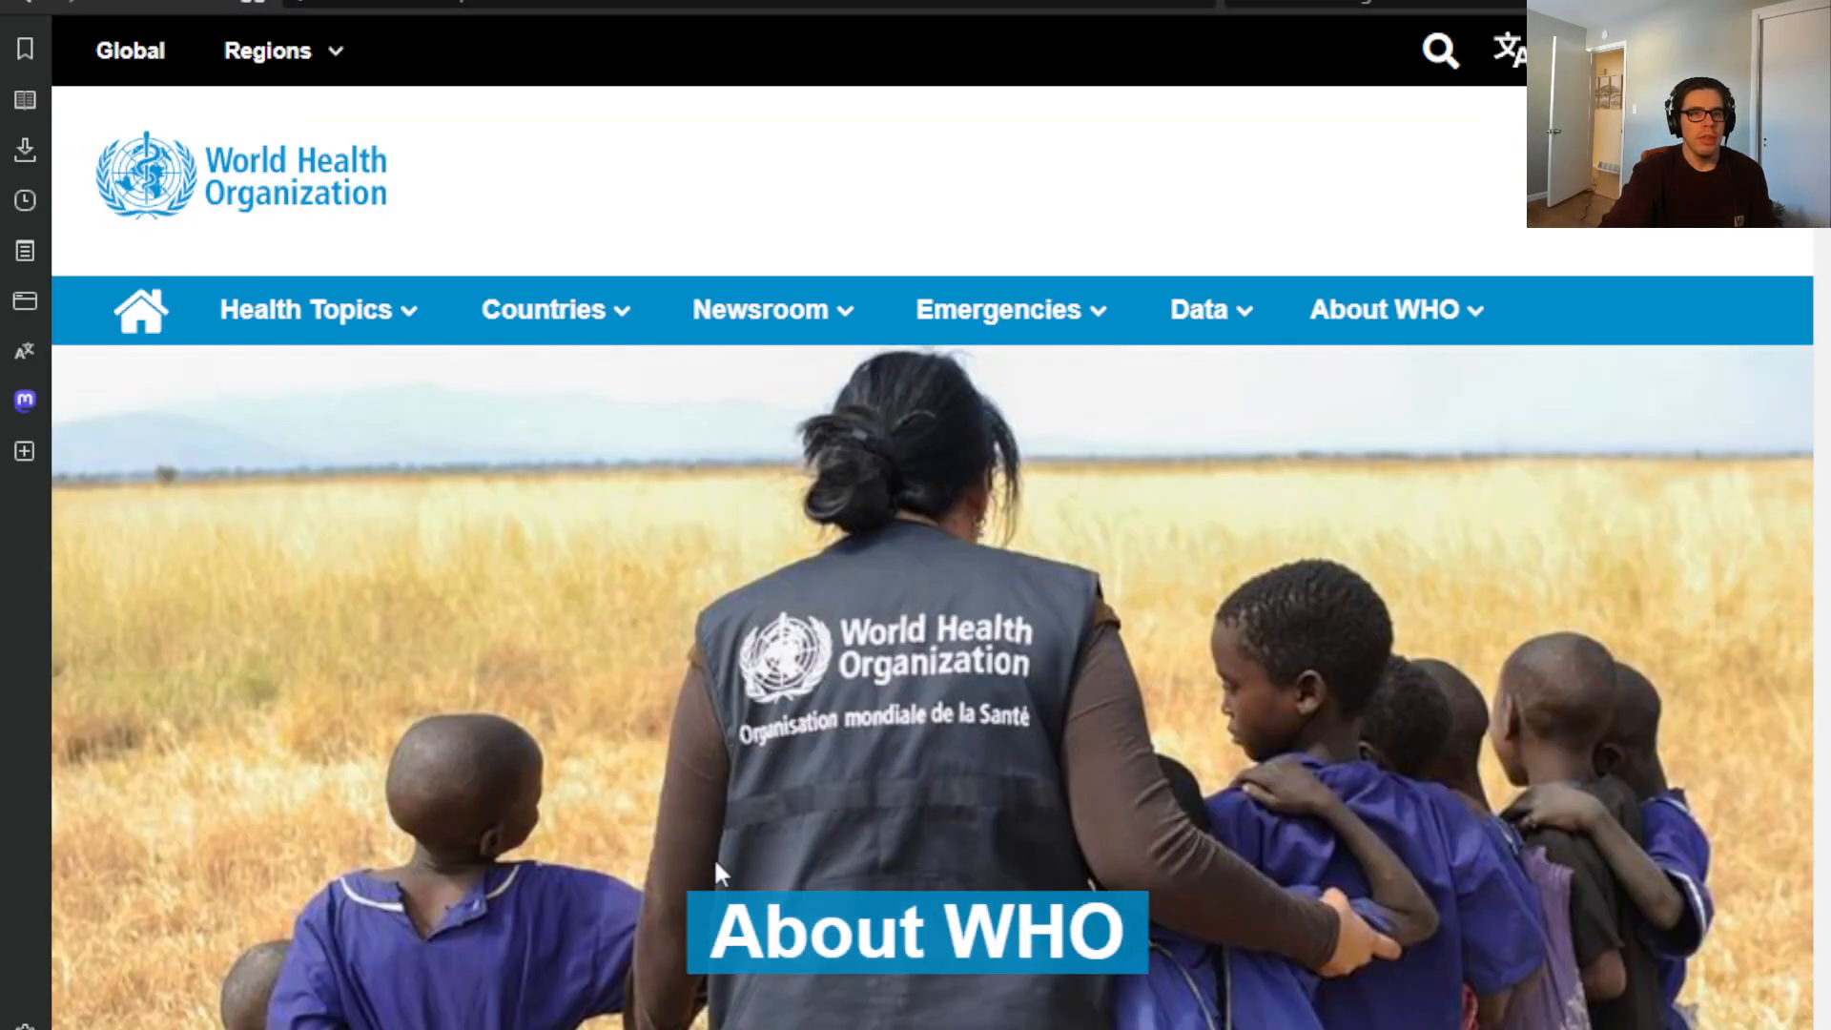
scroll(846, 795, "down", 4)
left_click_drag(701, 549, 1108, 546)
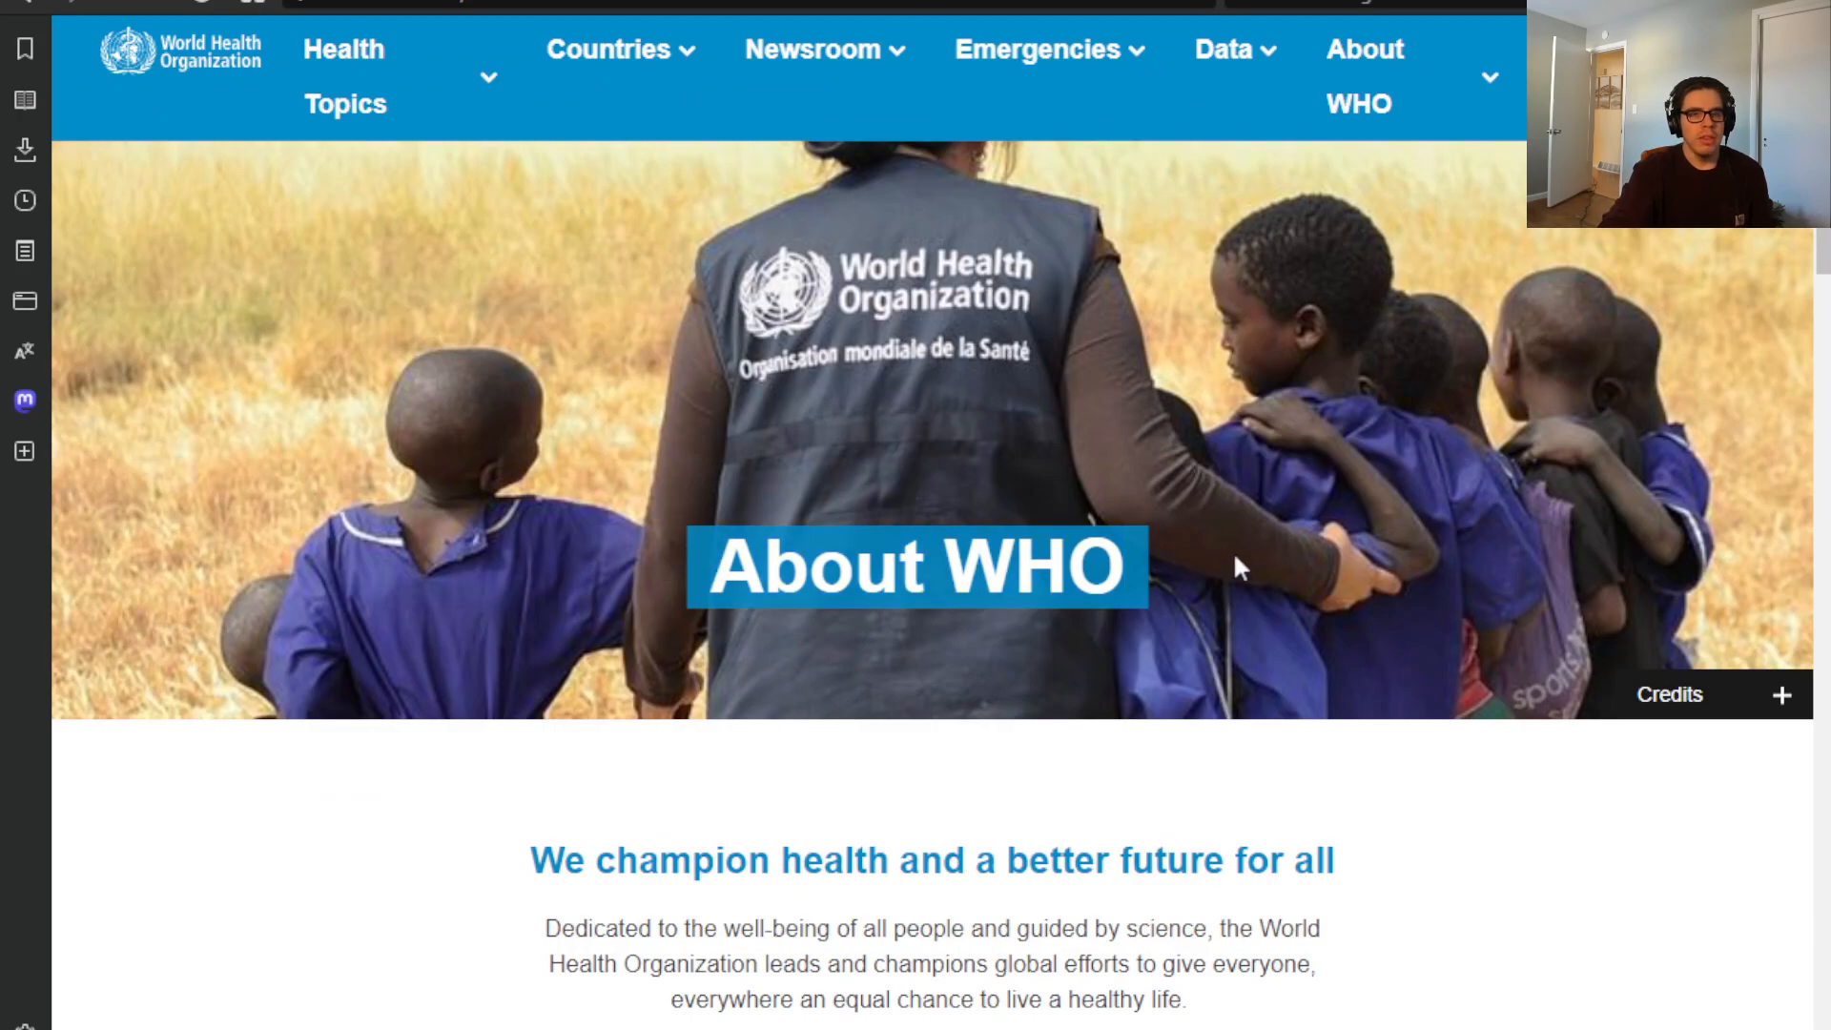
scroll(543, 687, "down", 5)
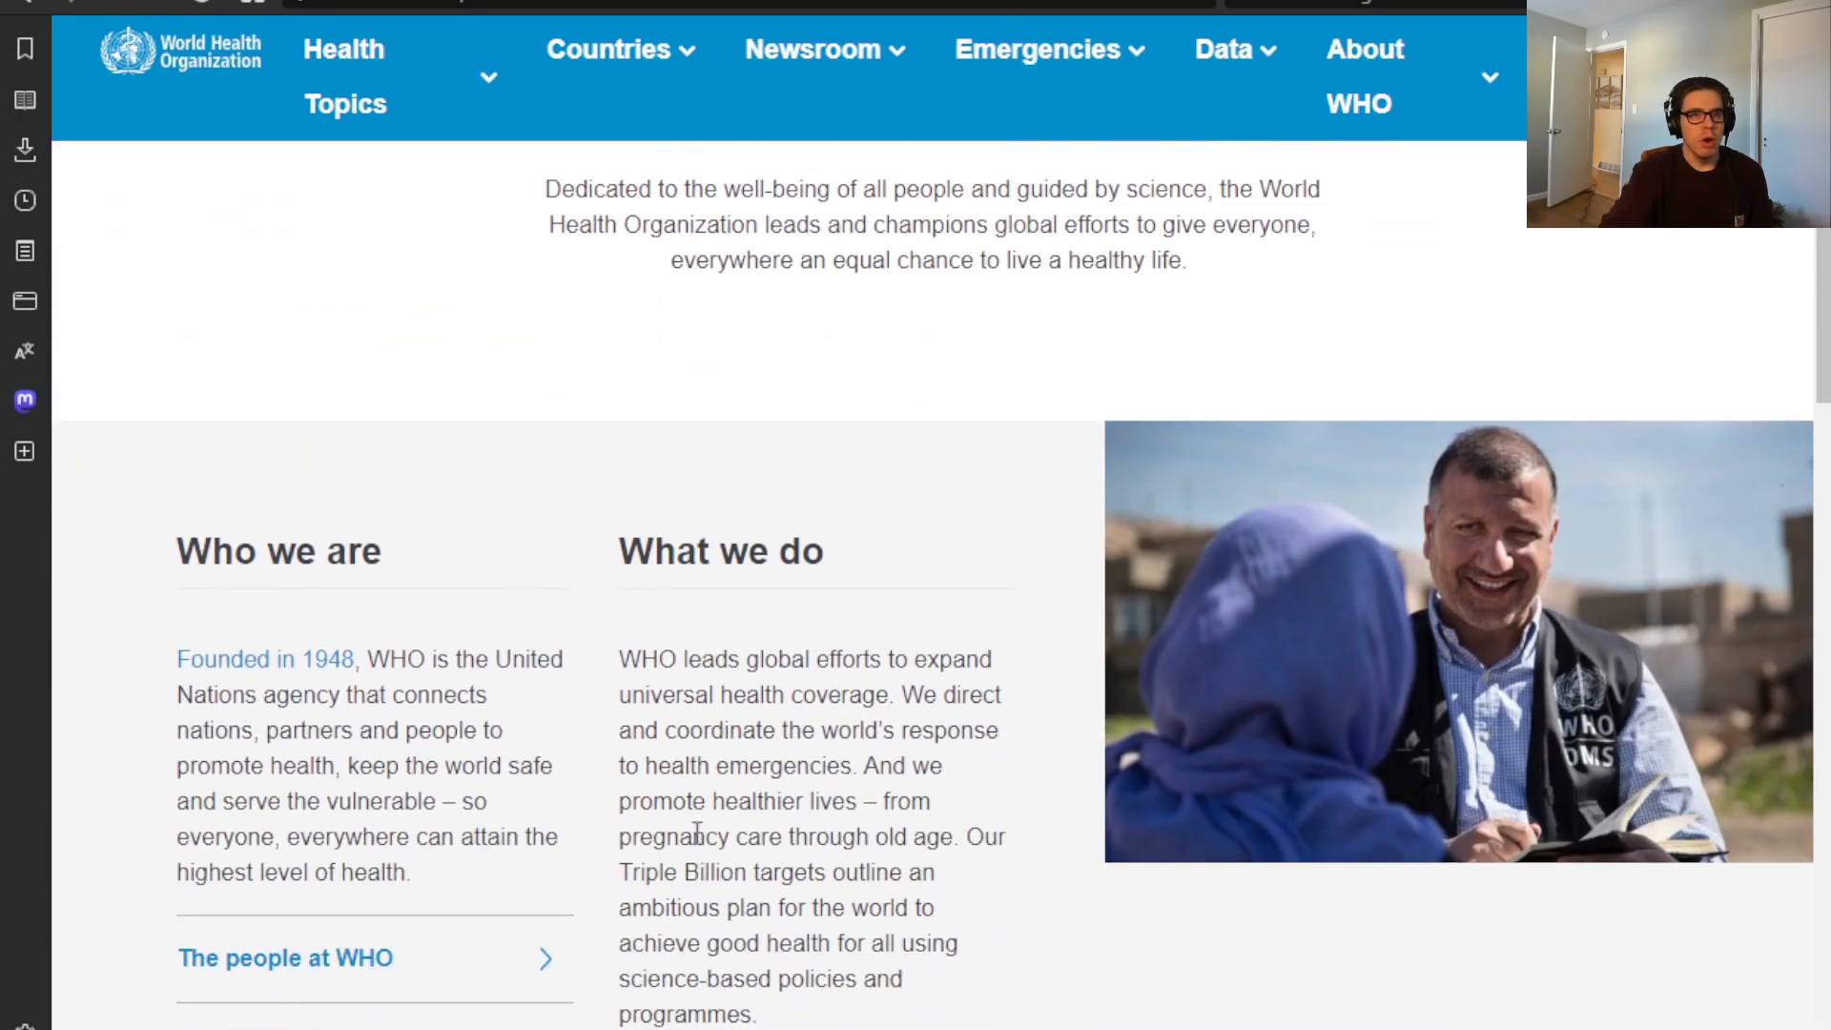
scroll(407, 834, "down", 5)
scroll(408, 834, "down", 1)
left_click_drag(167, 373, 417, 605)
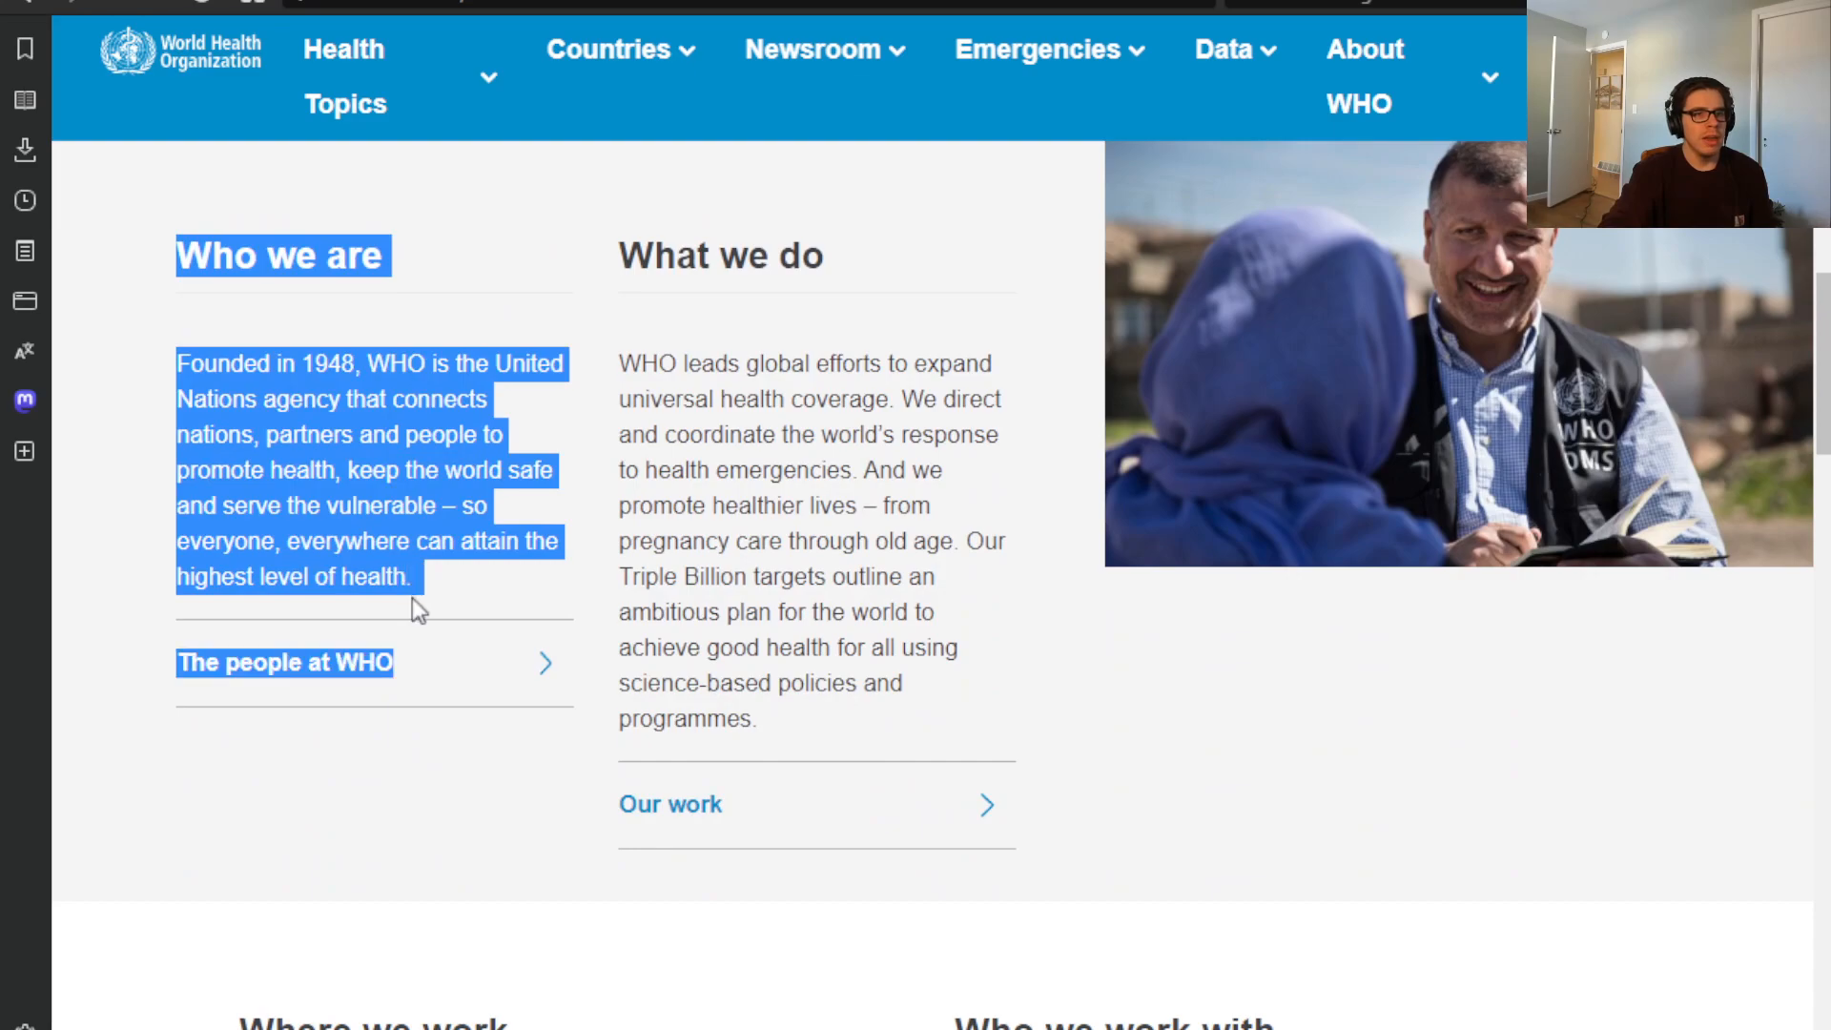
left_click(479, 591)
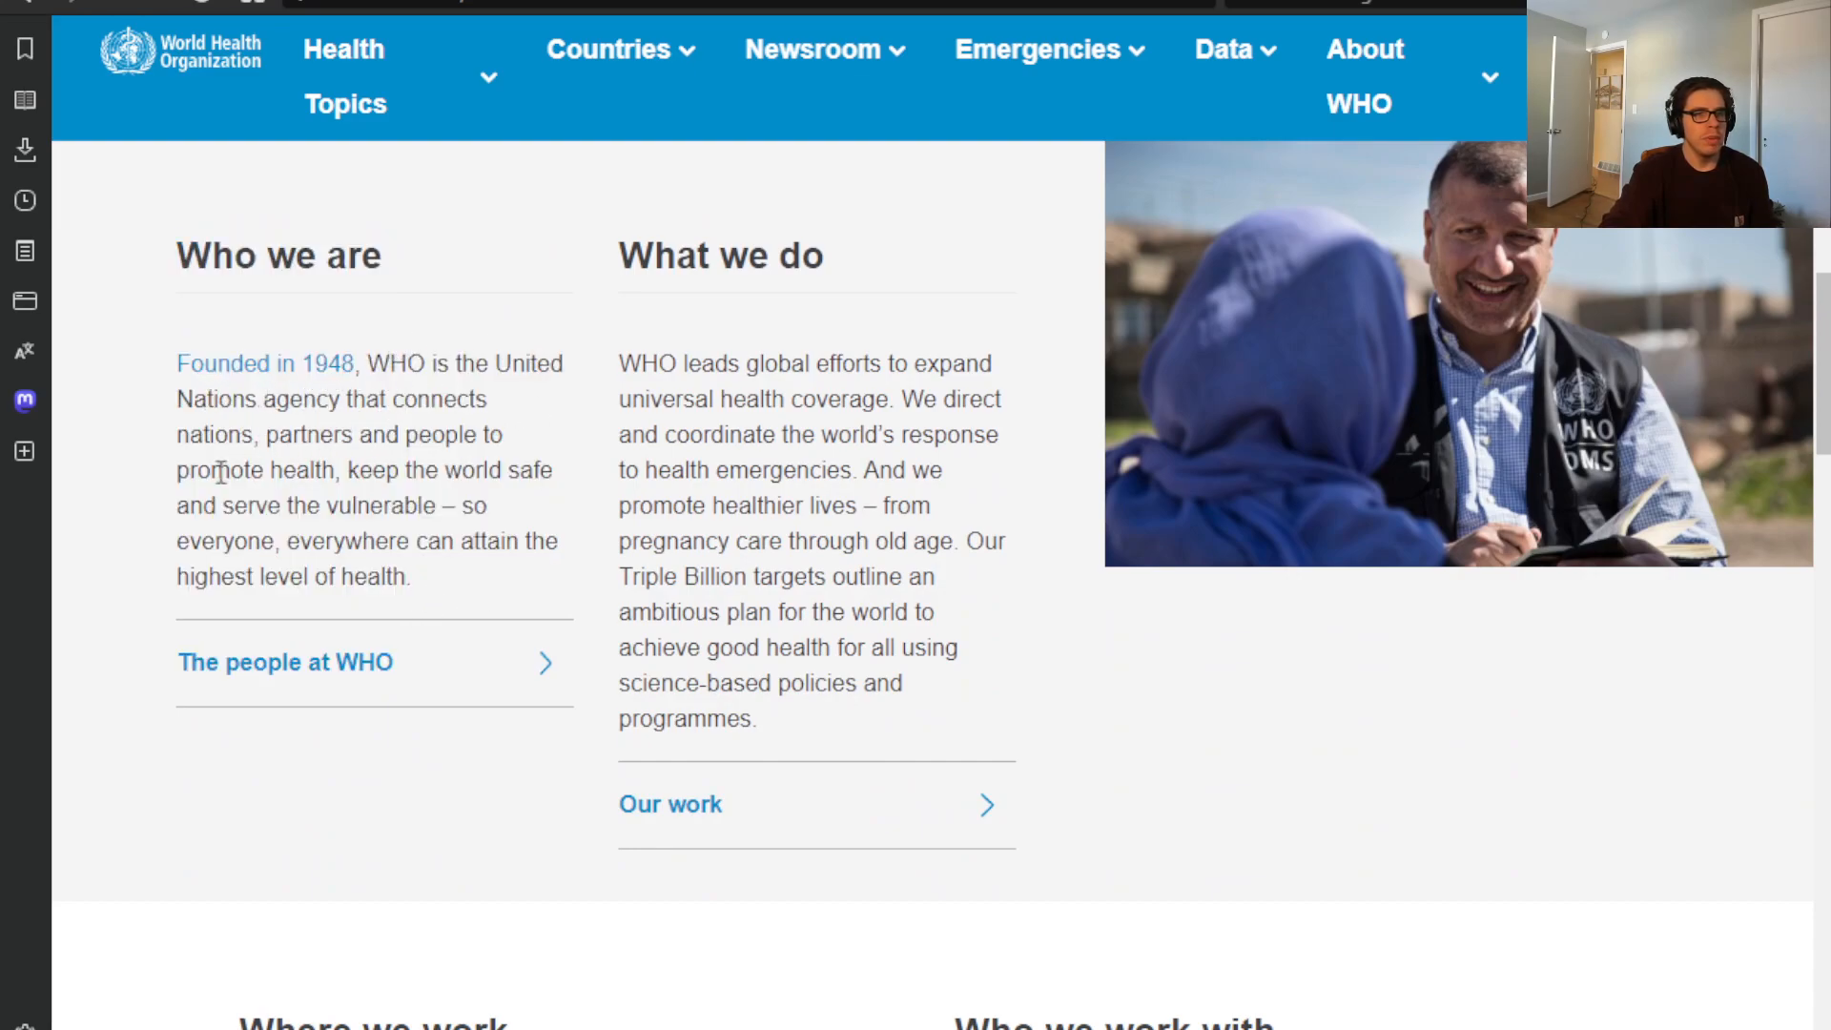
- Return to the Works Cited document and add the website source with the corporation/organization author World Health Organization
left_click(401, 1)
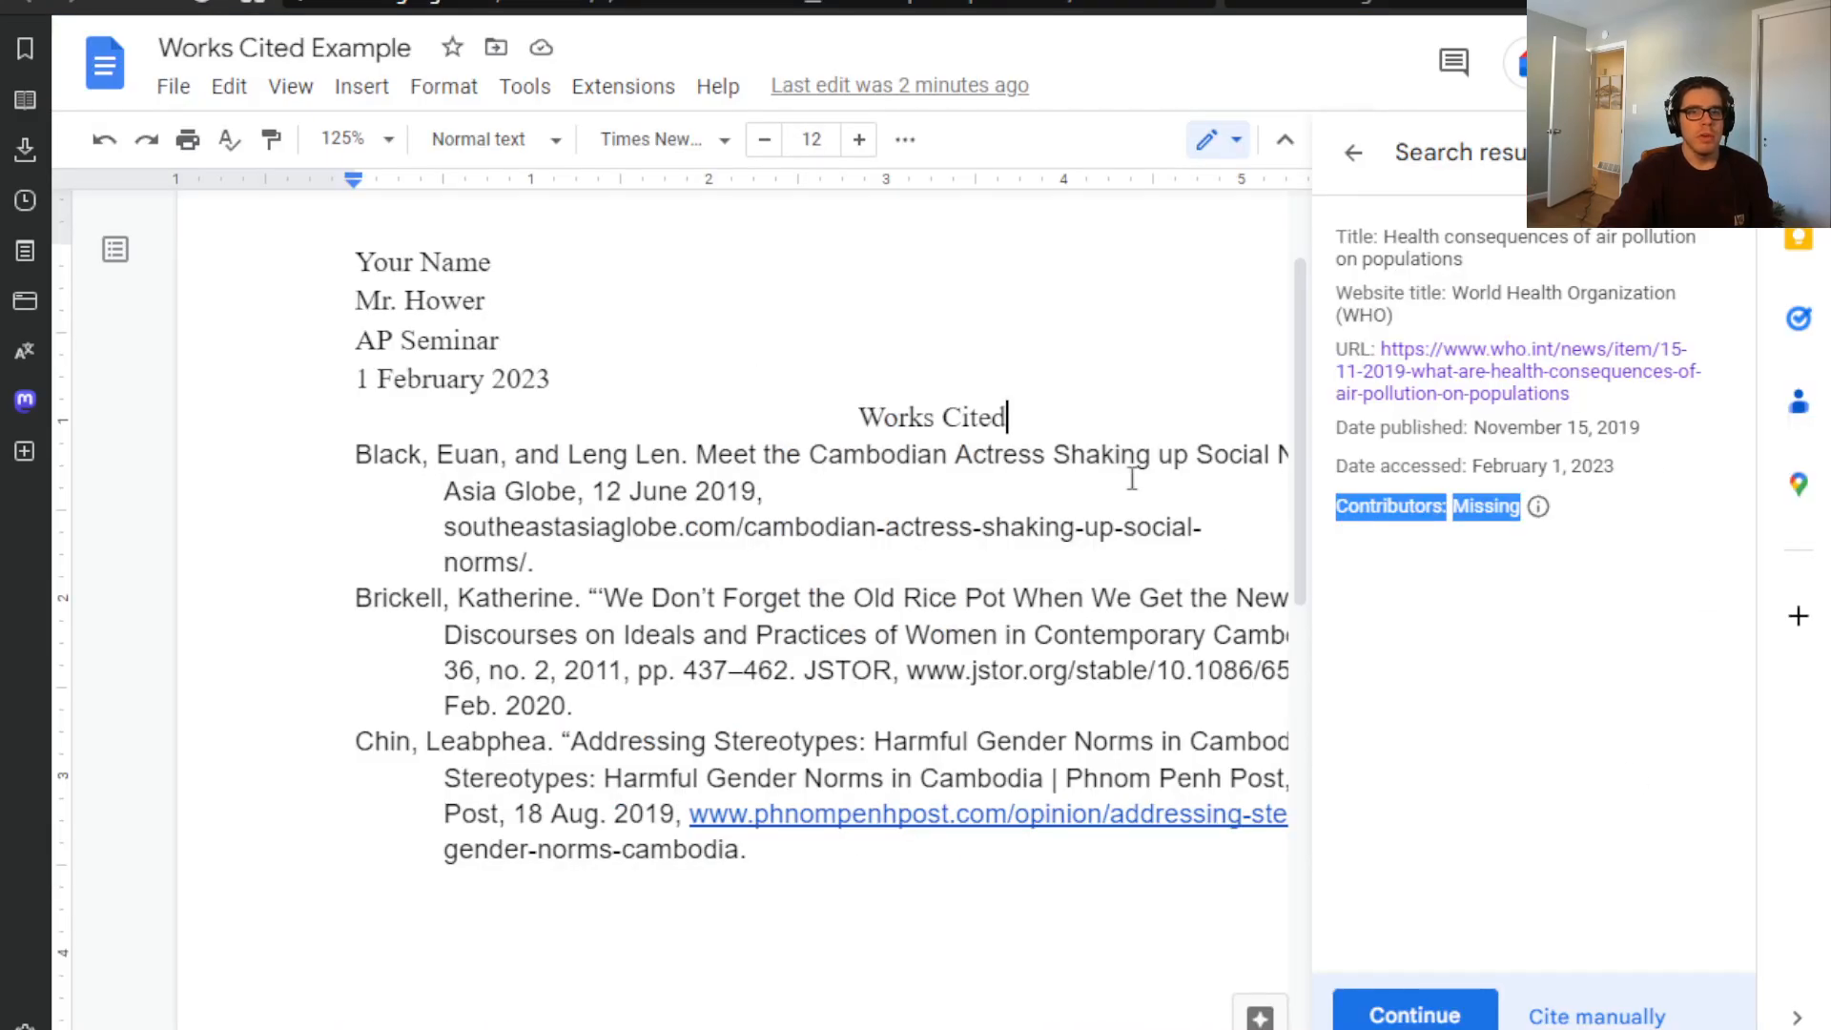
left_click(1516, 563)
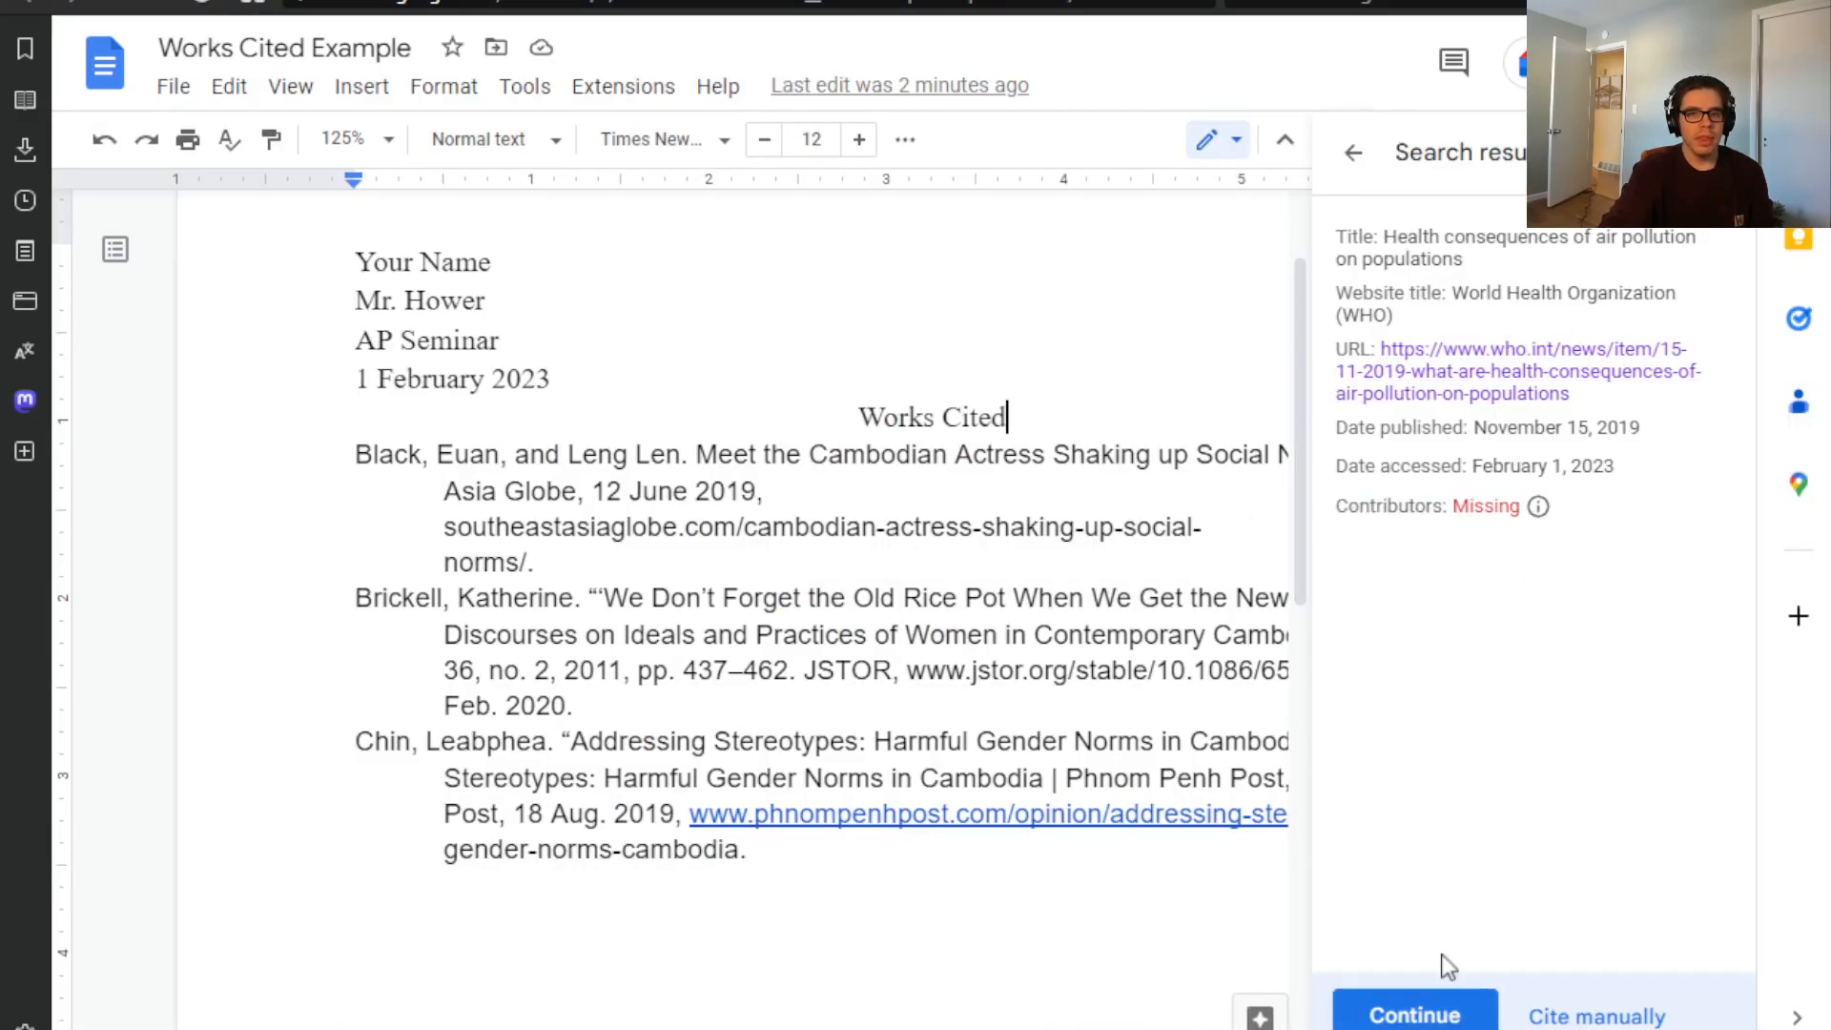
left_click(1414, 1013)
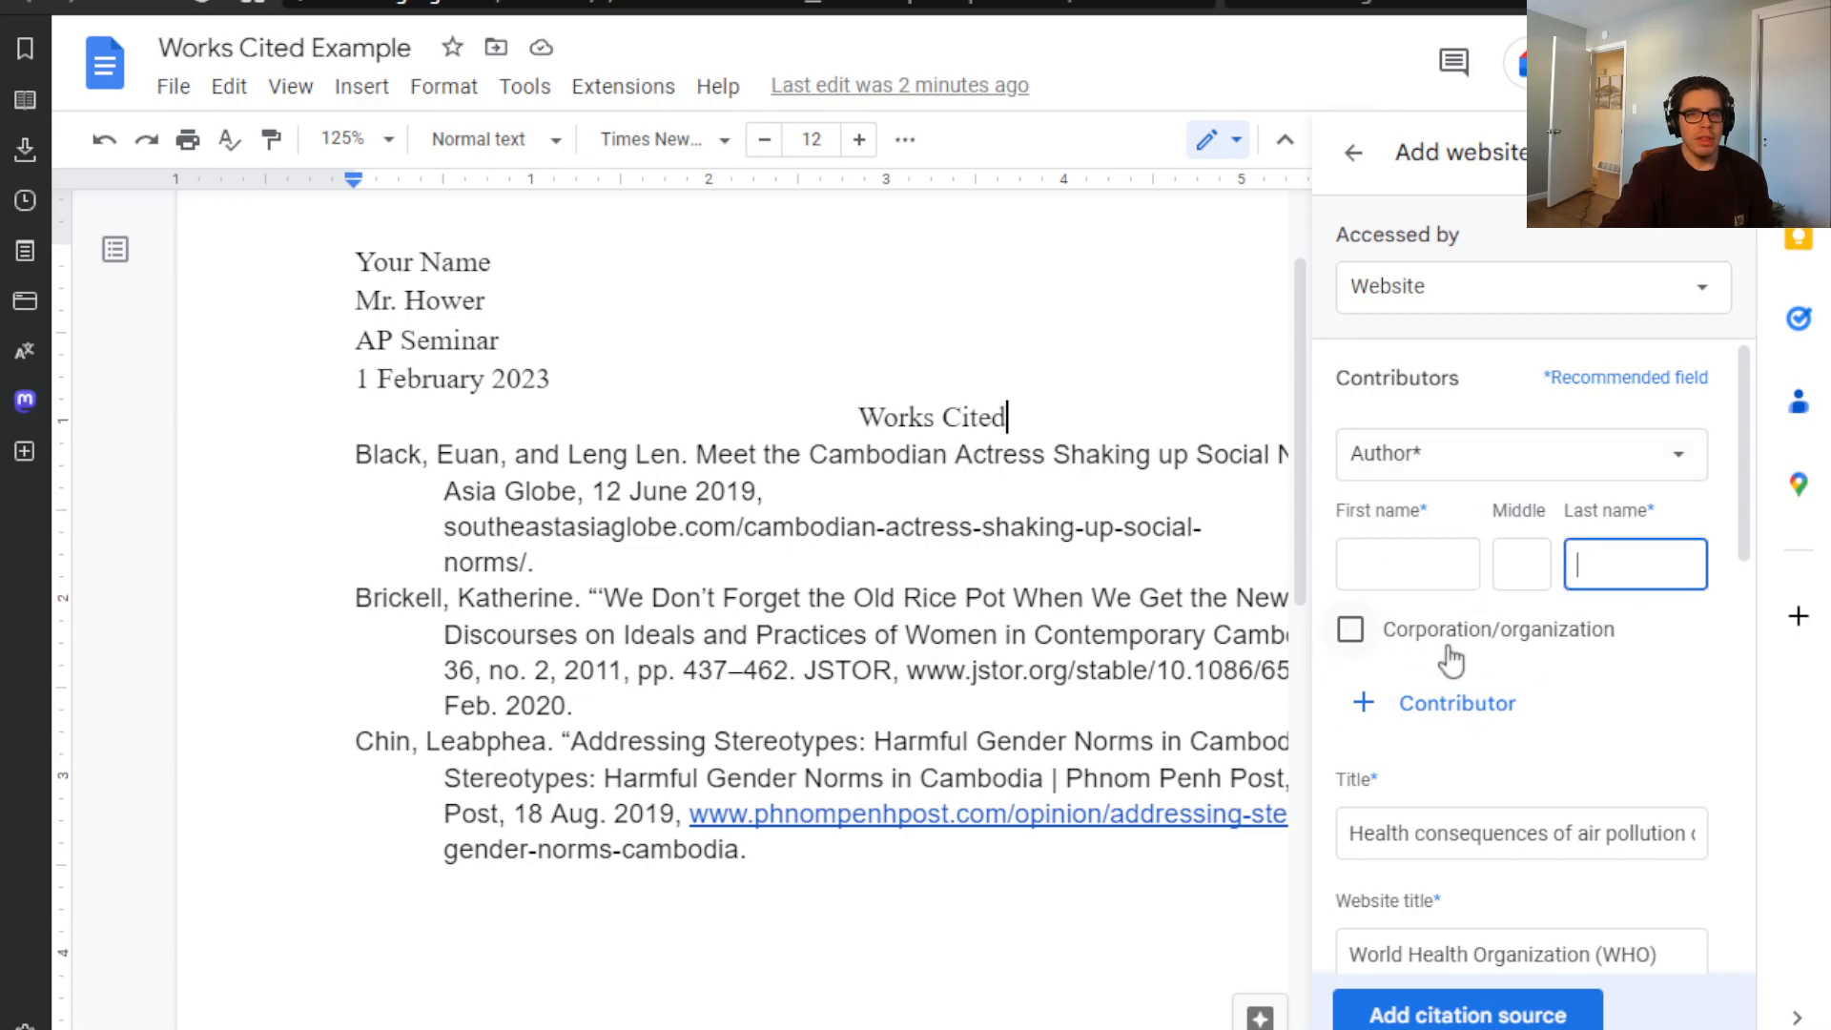
left_click(1443, 633)
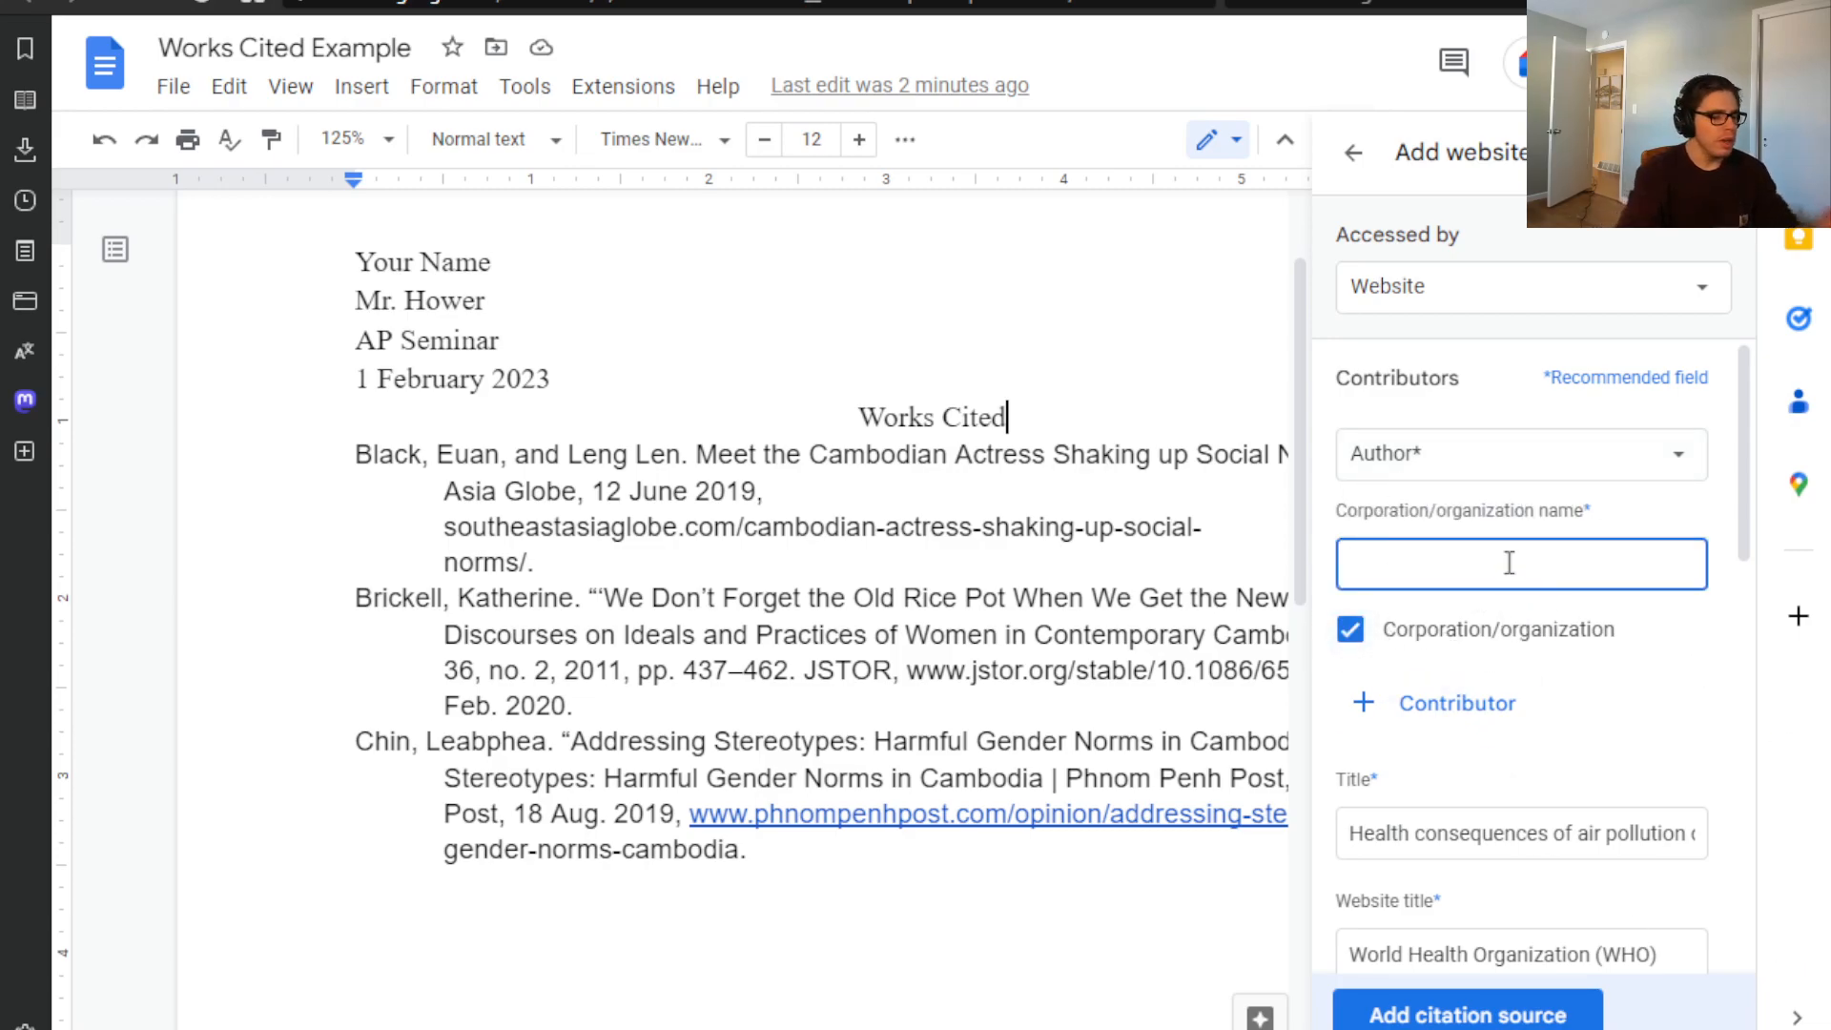
type("World Health Organization")
left_click(1629, 692)
left_click(1468, 1014)
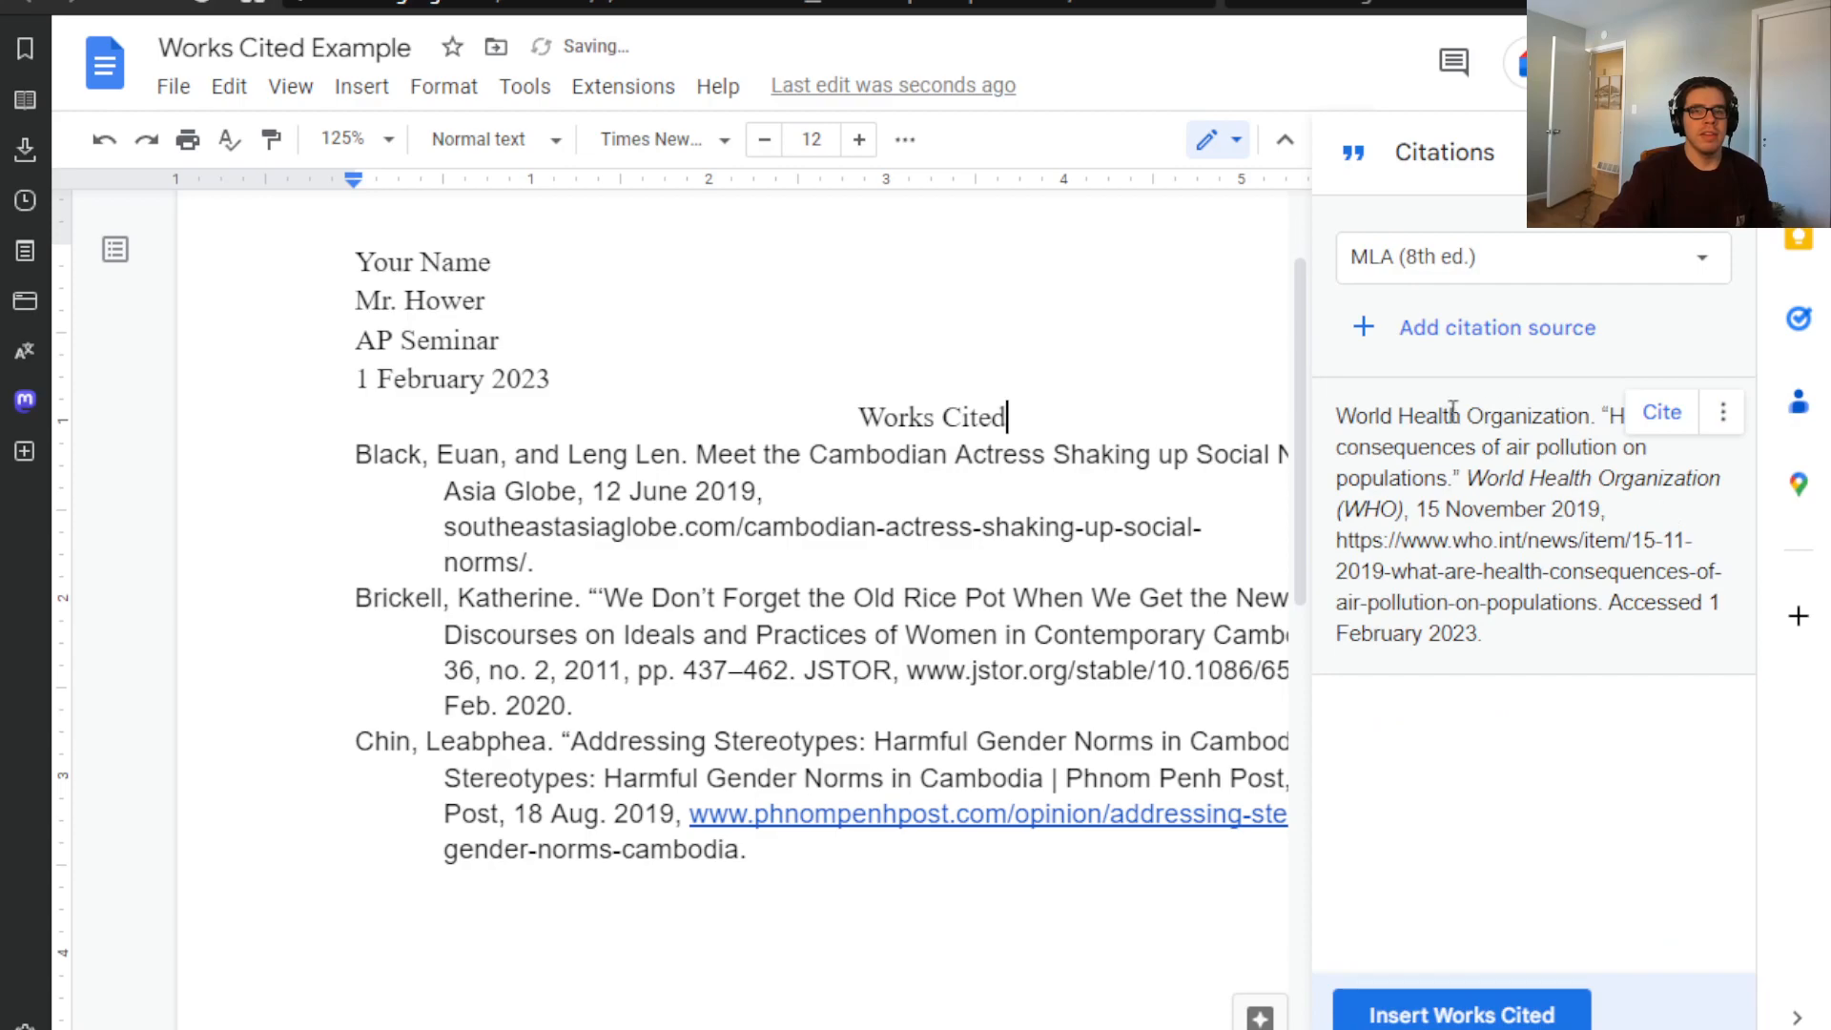
- Insert the generated Works Cited list after the last existing entry in the document
scroll(954, 692, "down", 1)
scroll(892, 722, "up", 2)
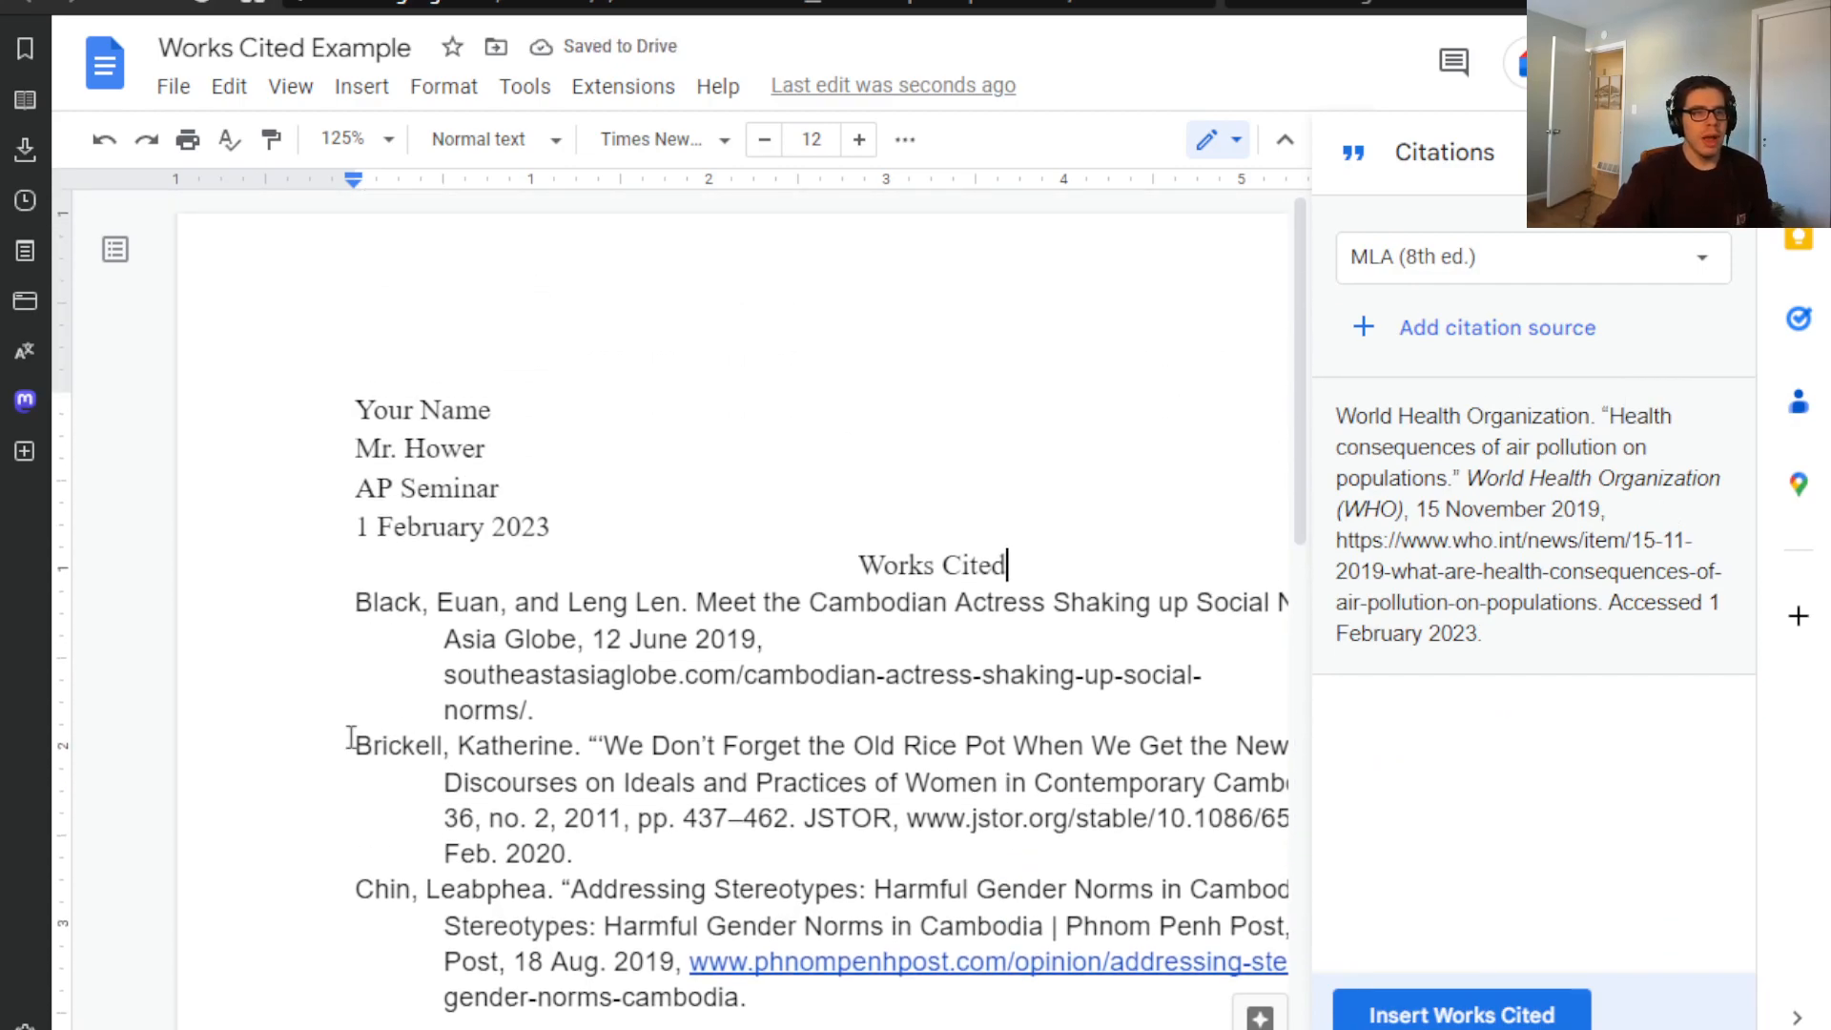
scroll(353, 740, "down", 1)
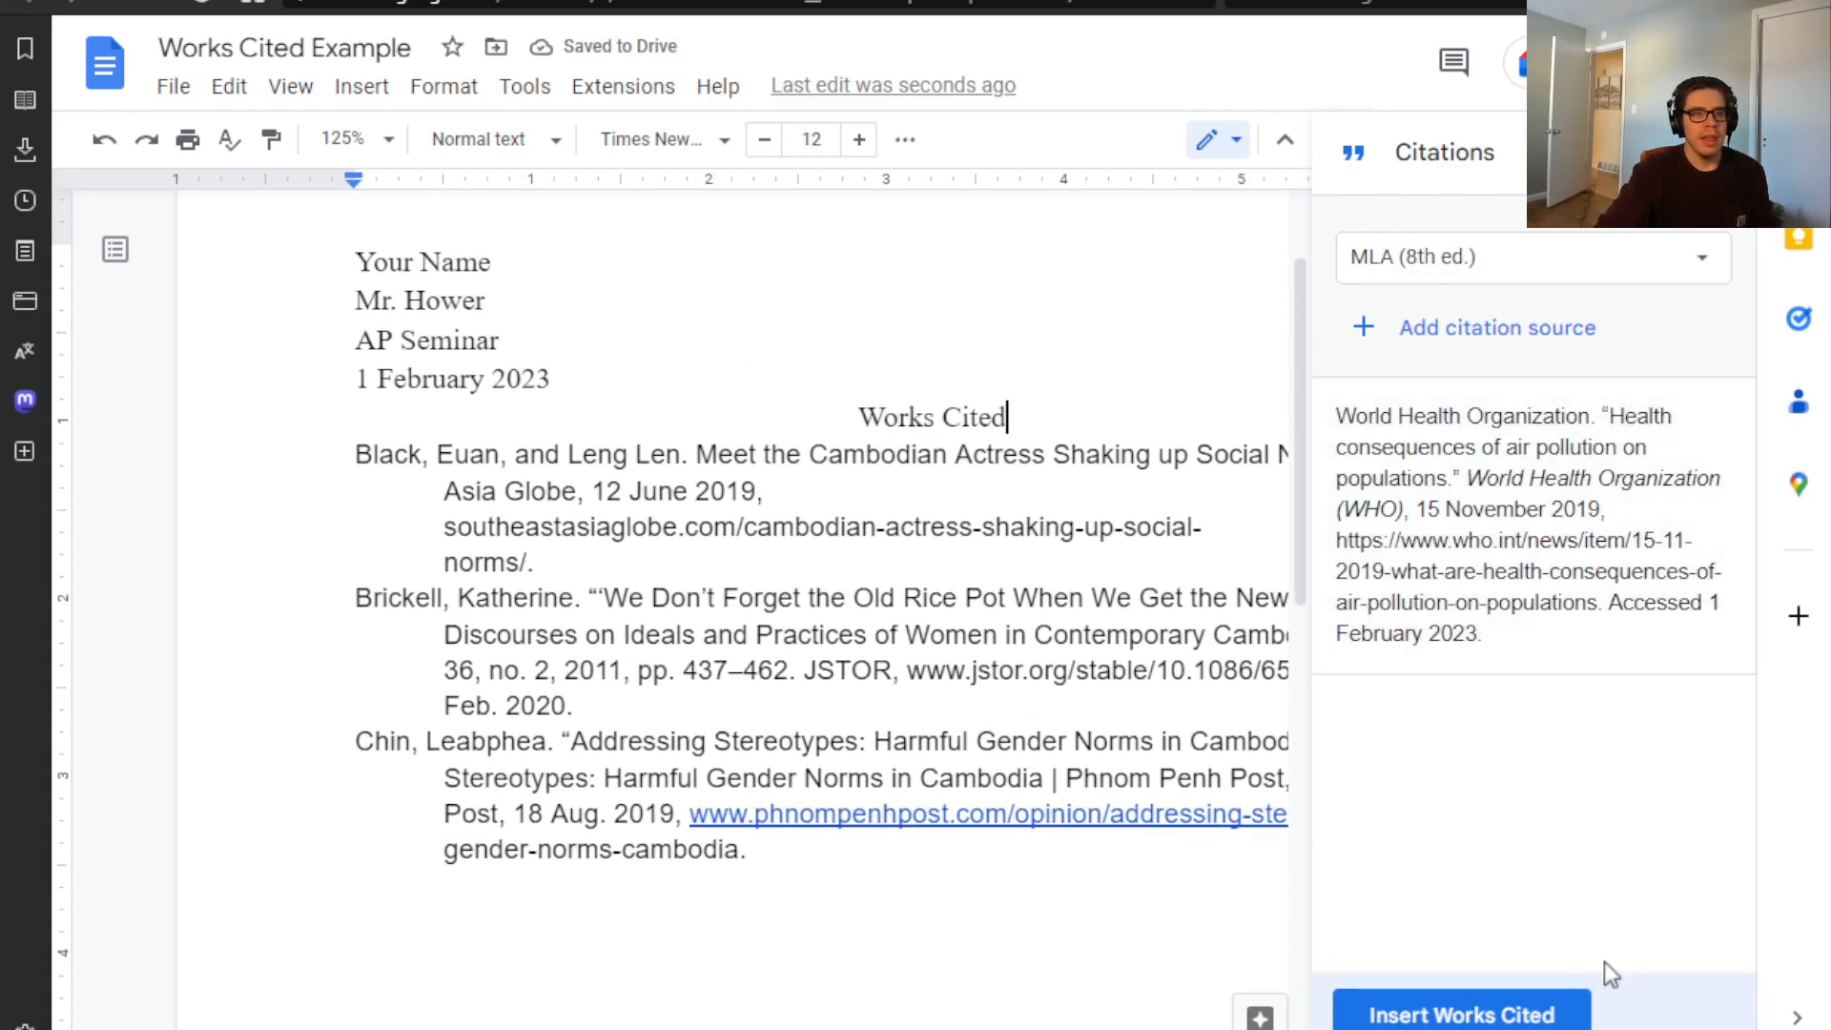
left_click(1078, 930)
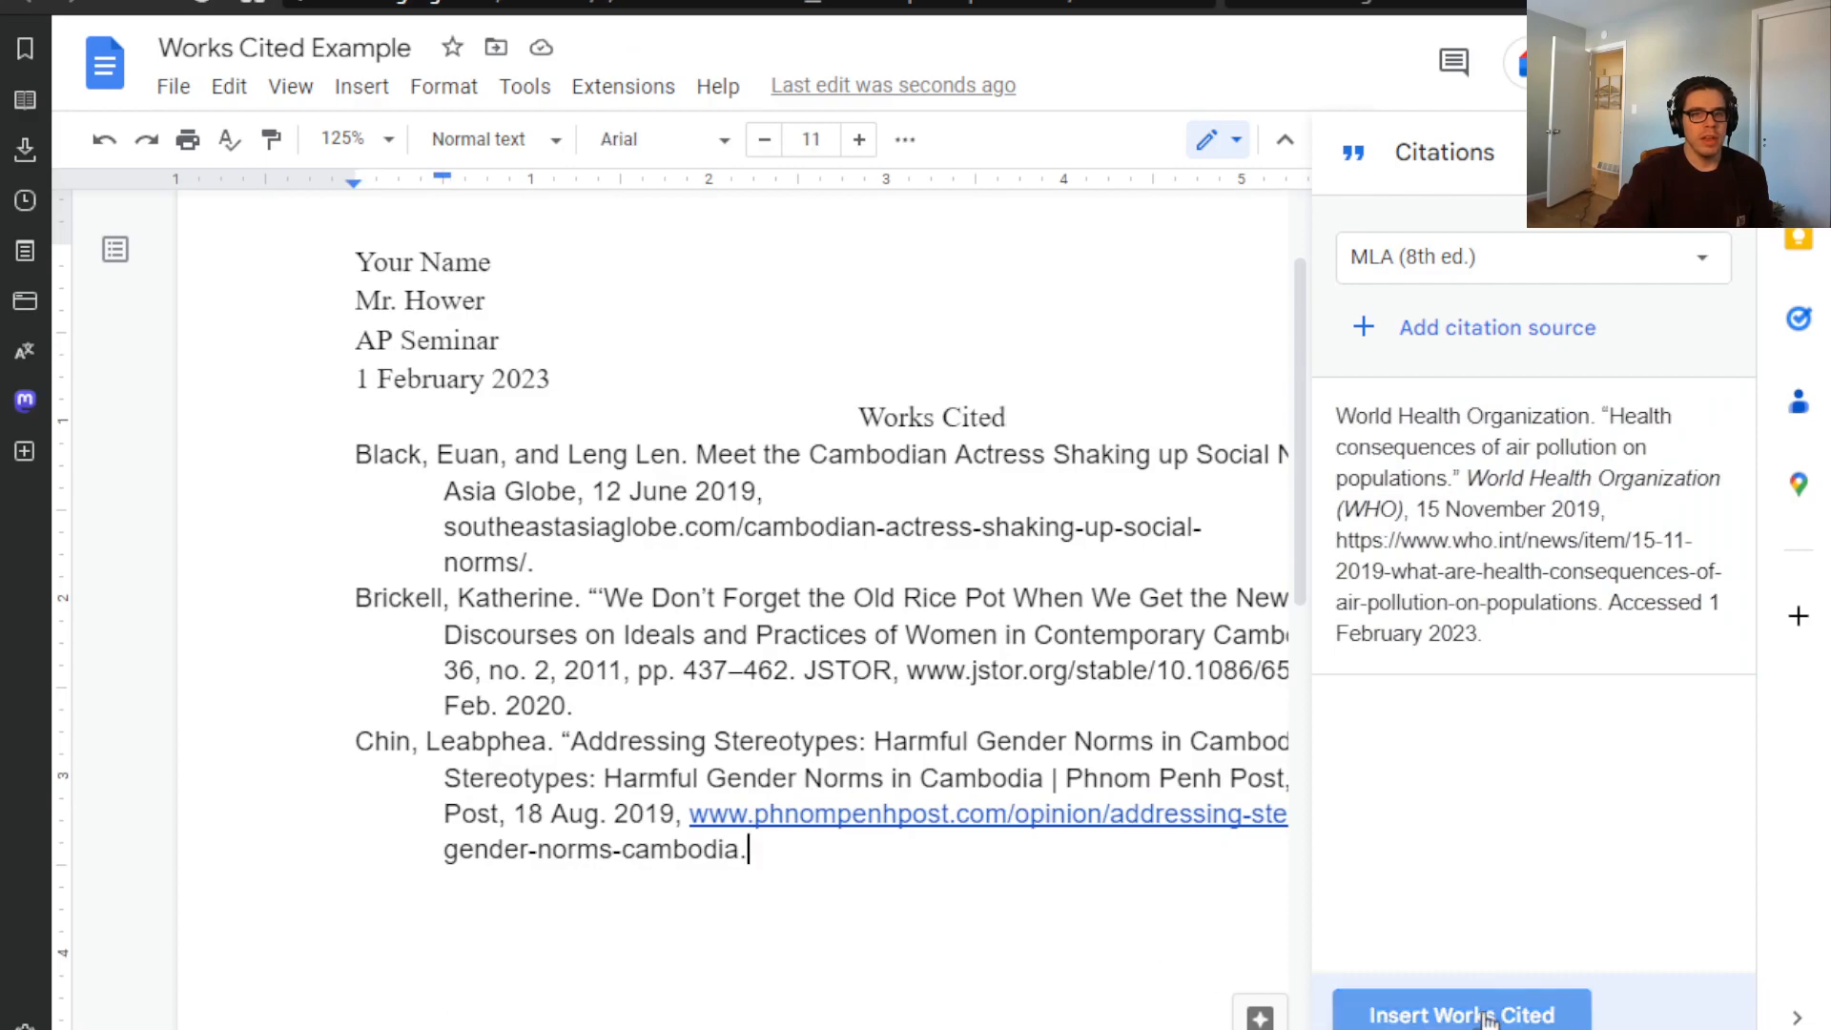
left_click(1360, 1015)
scroll(735, 634, "down", 3)
- Examine the hanging indent and layout of the inserted World Health Organization citation
left_click_drag(357, 657, 1084, 843)
left_click(1115, 864)
left_click_drag(358, 657, 1087, 829)
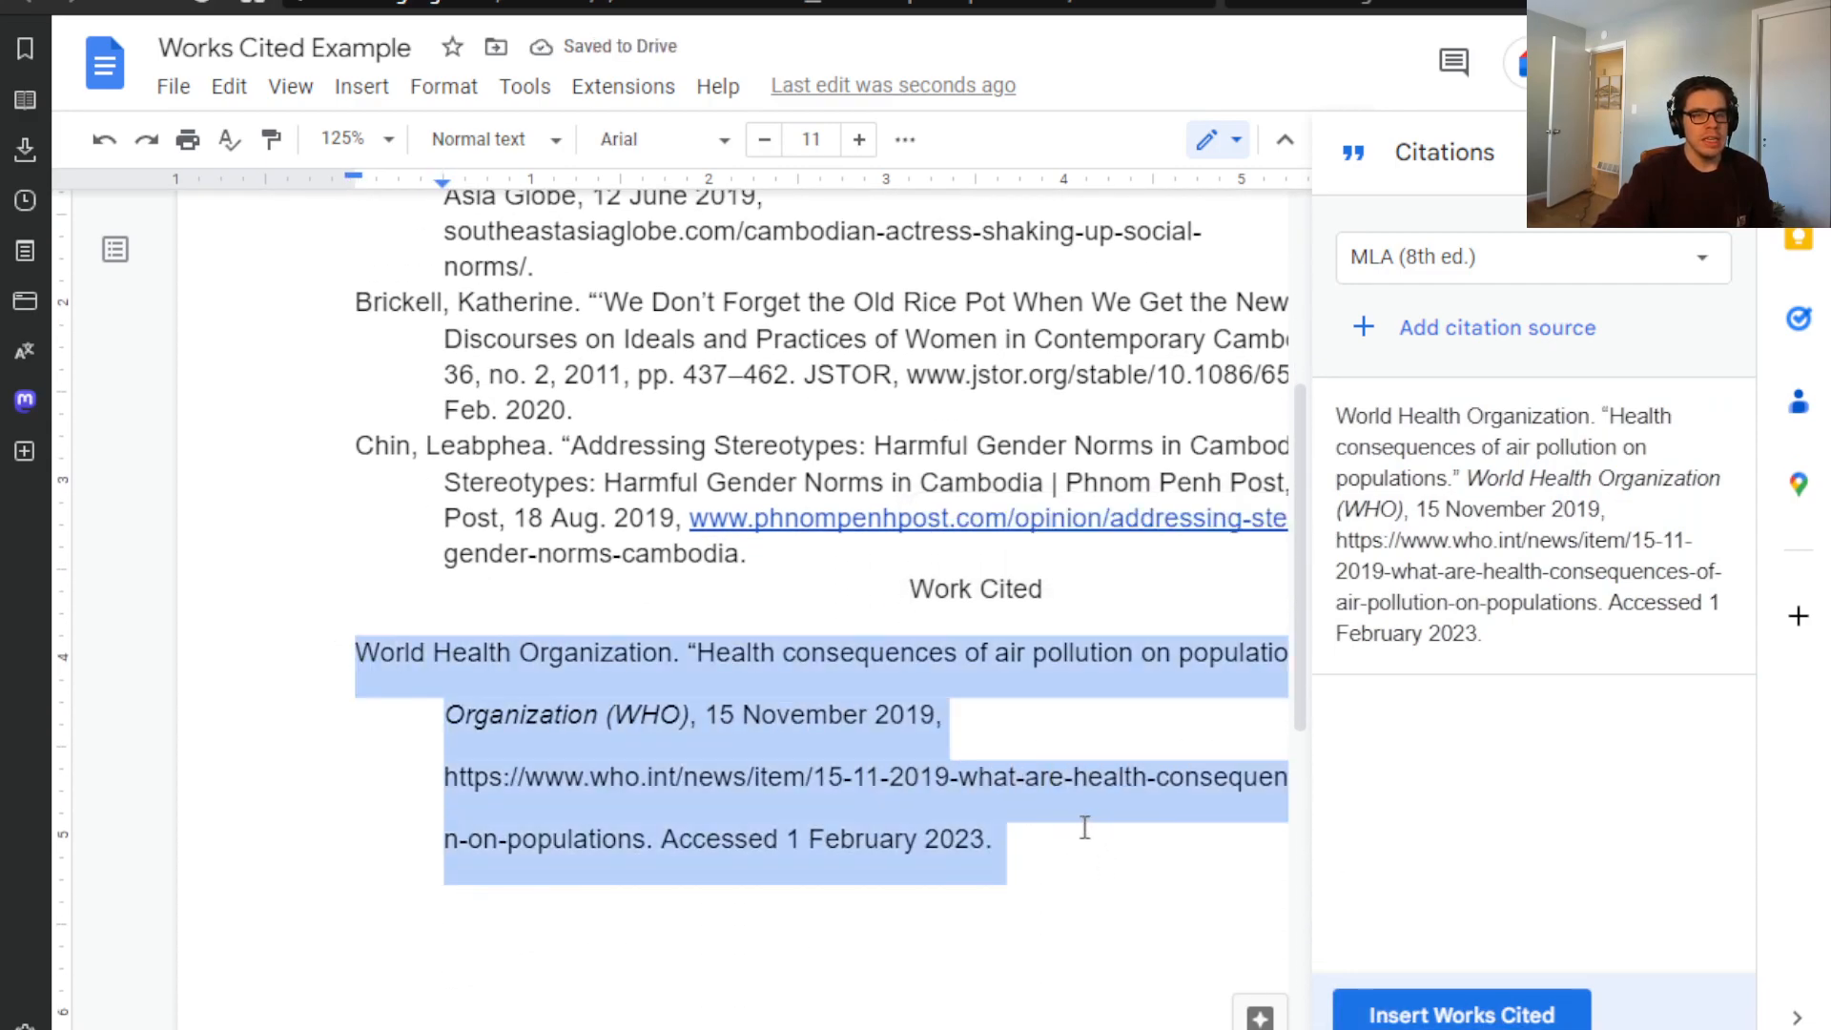
left_click(1085, 828)
left_click_drag(446, 715, 1107, 858)
left_click(1086, 847)
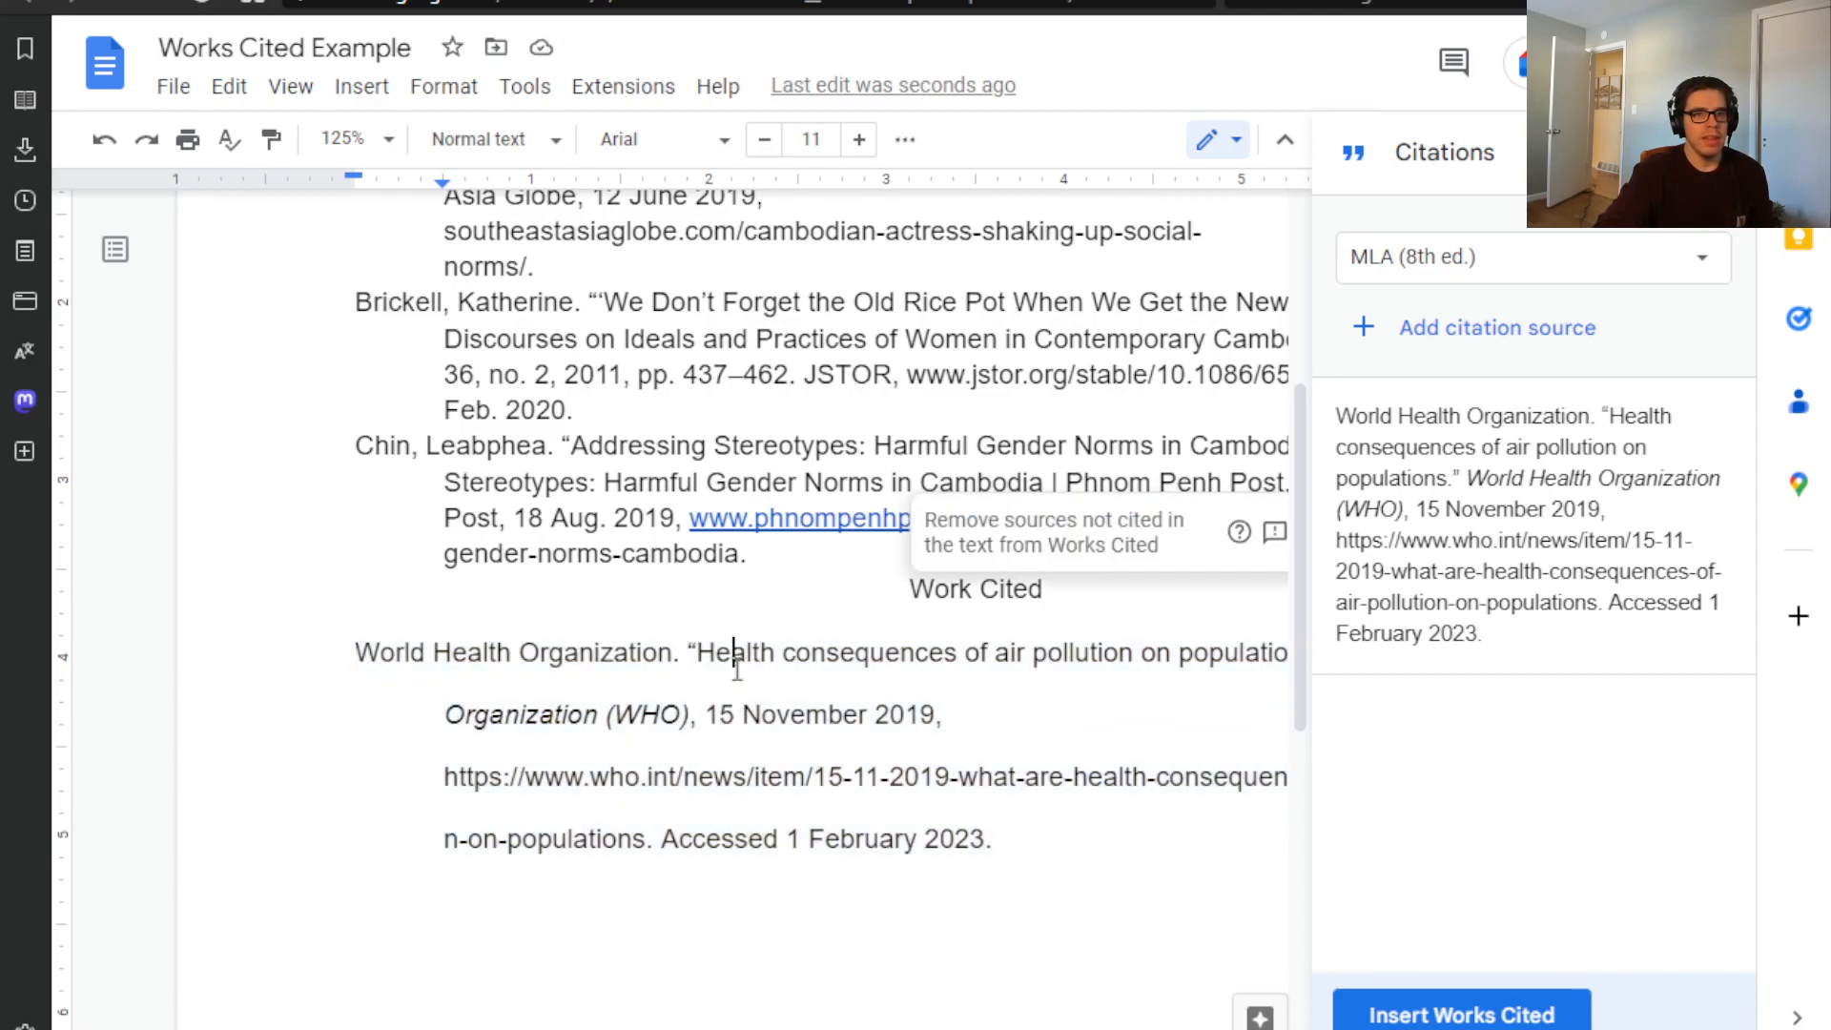
left_click_drag(987, 661, 997, 663)
left_click(1100, 630)
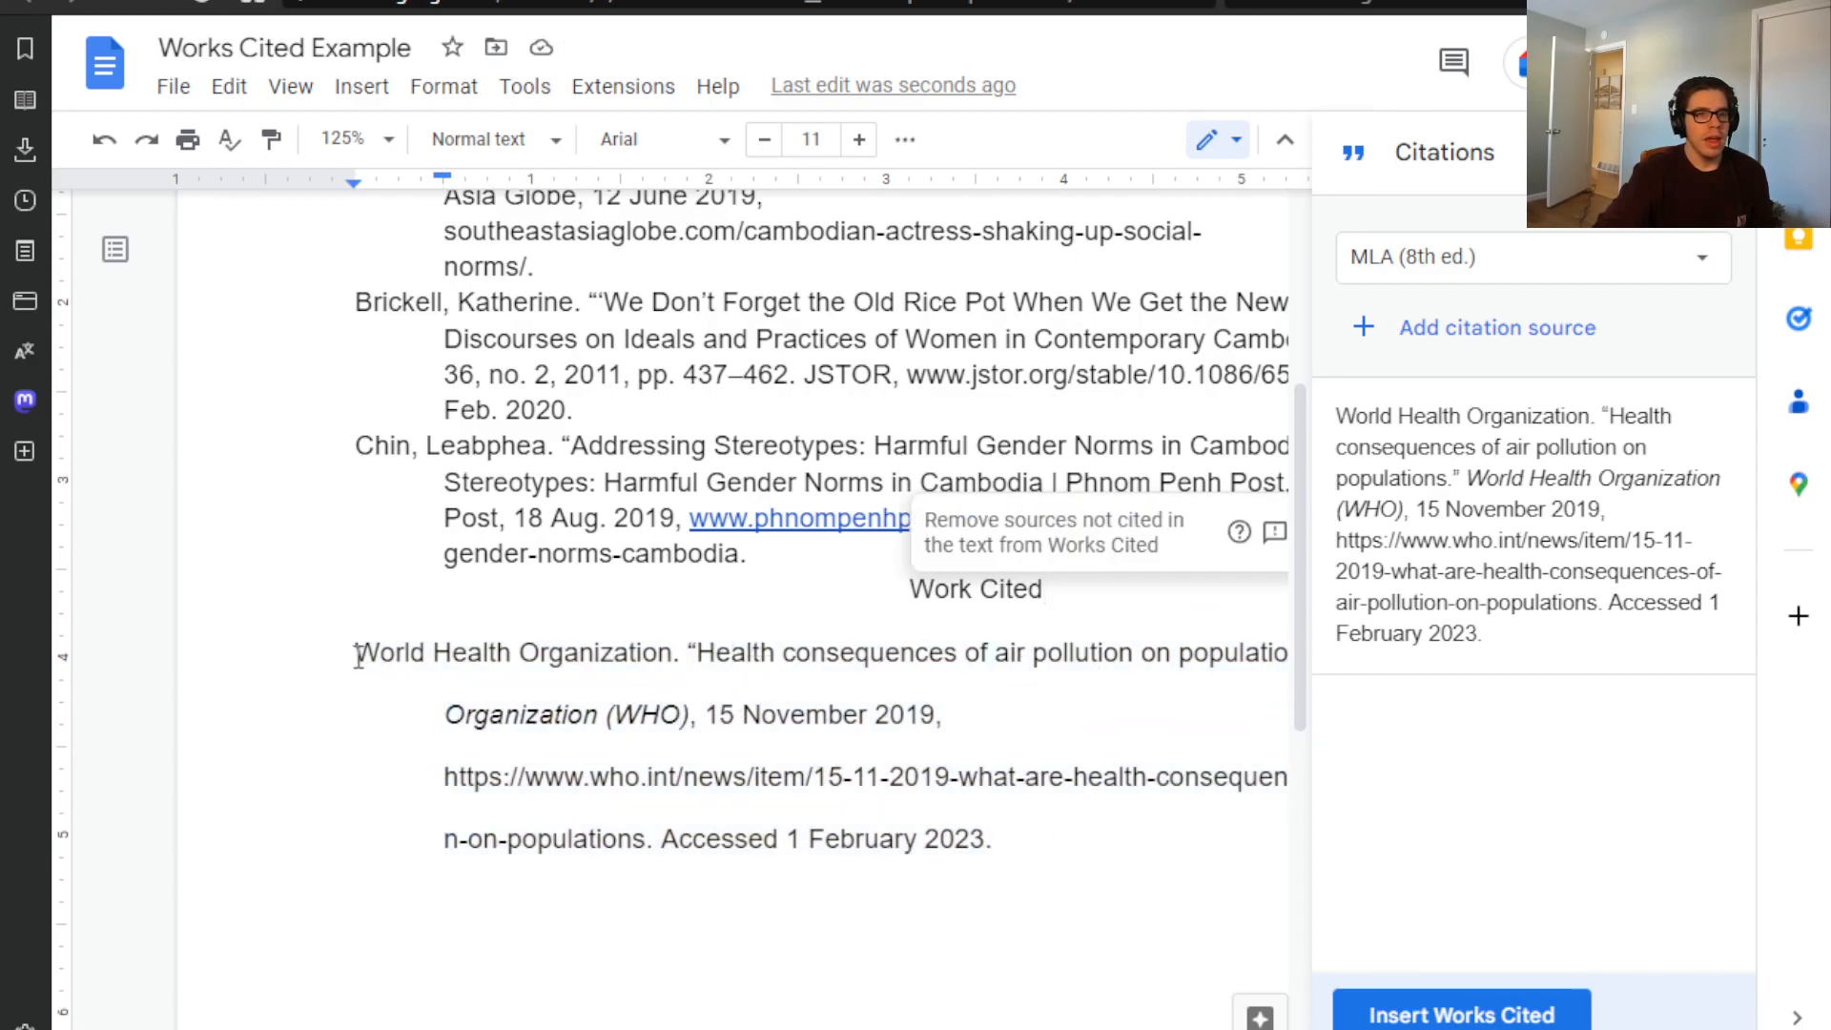
left_click_drag(358, 656, 386, 660)
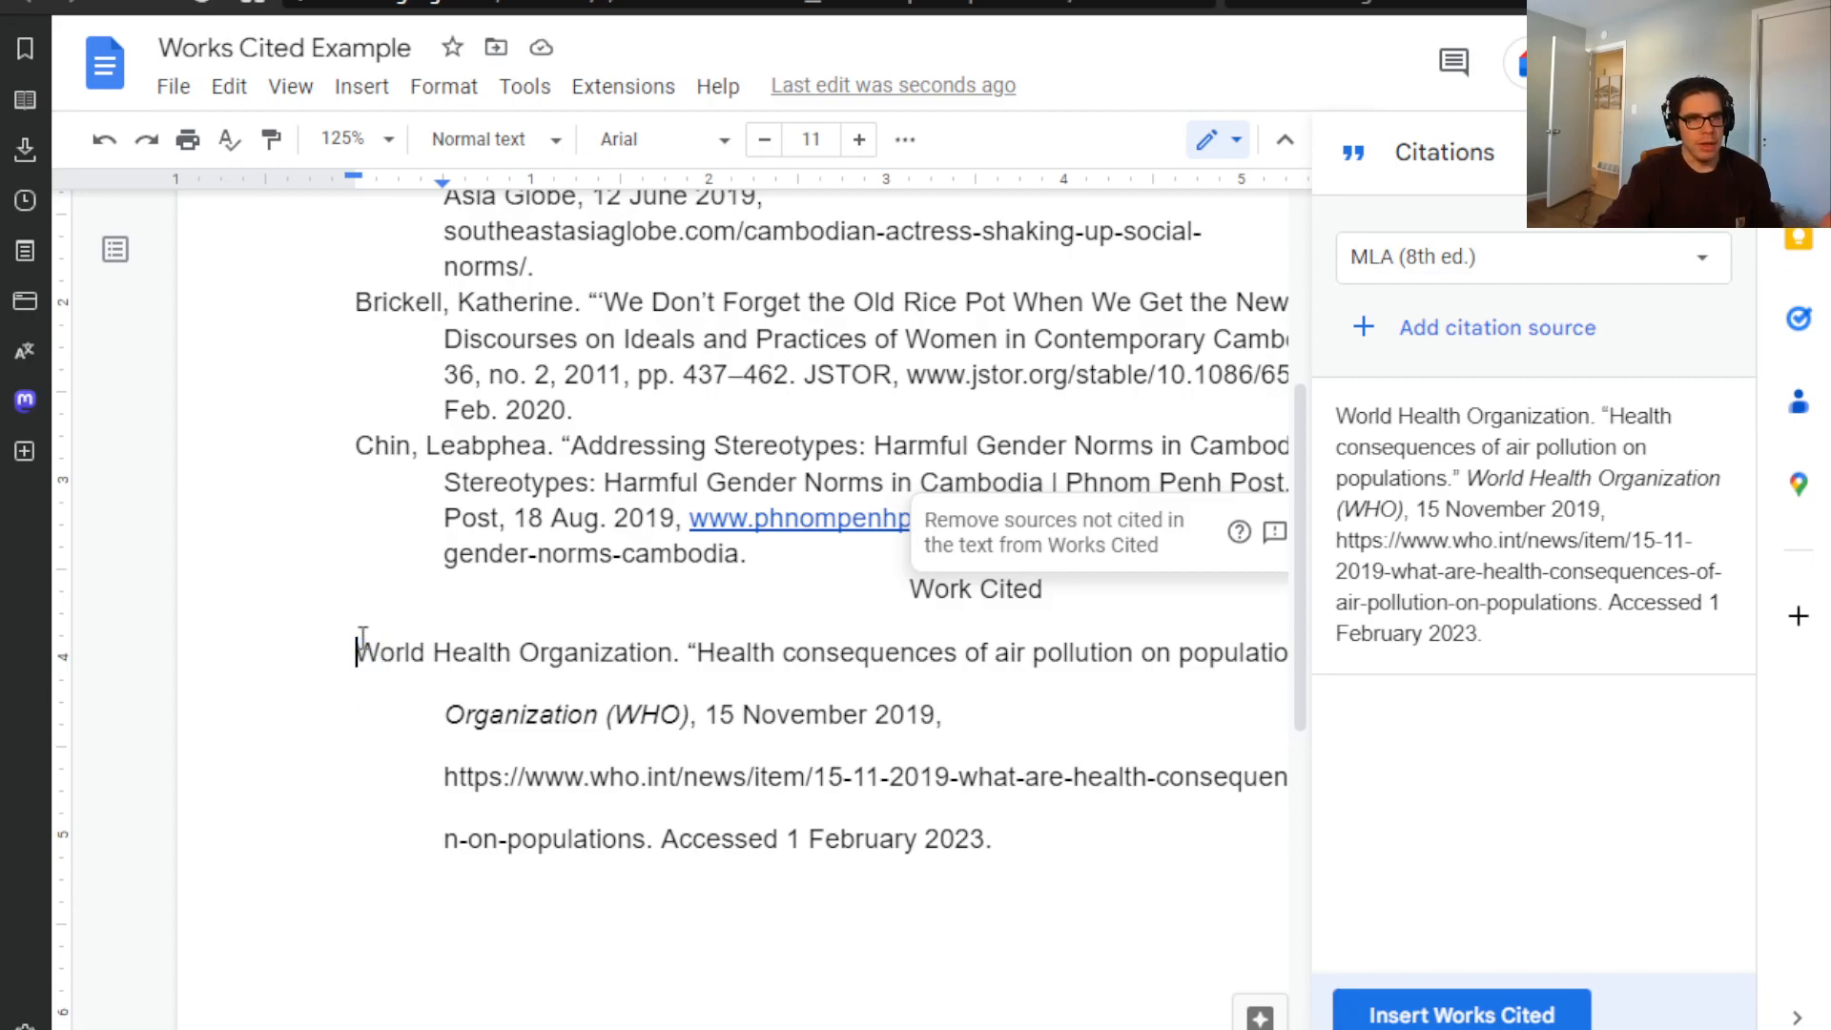
left_click(779, 726)
- Try copying the citation text from the Citations tool and pasting it below the last existing entry, and undo the paste
mouse_move(1505, 560)
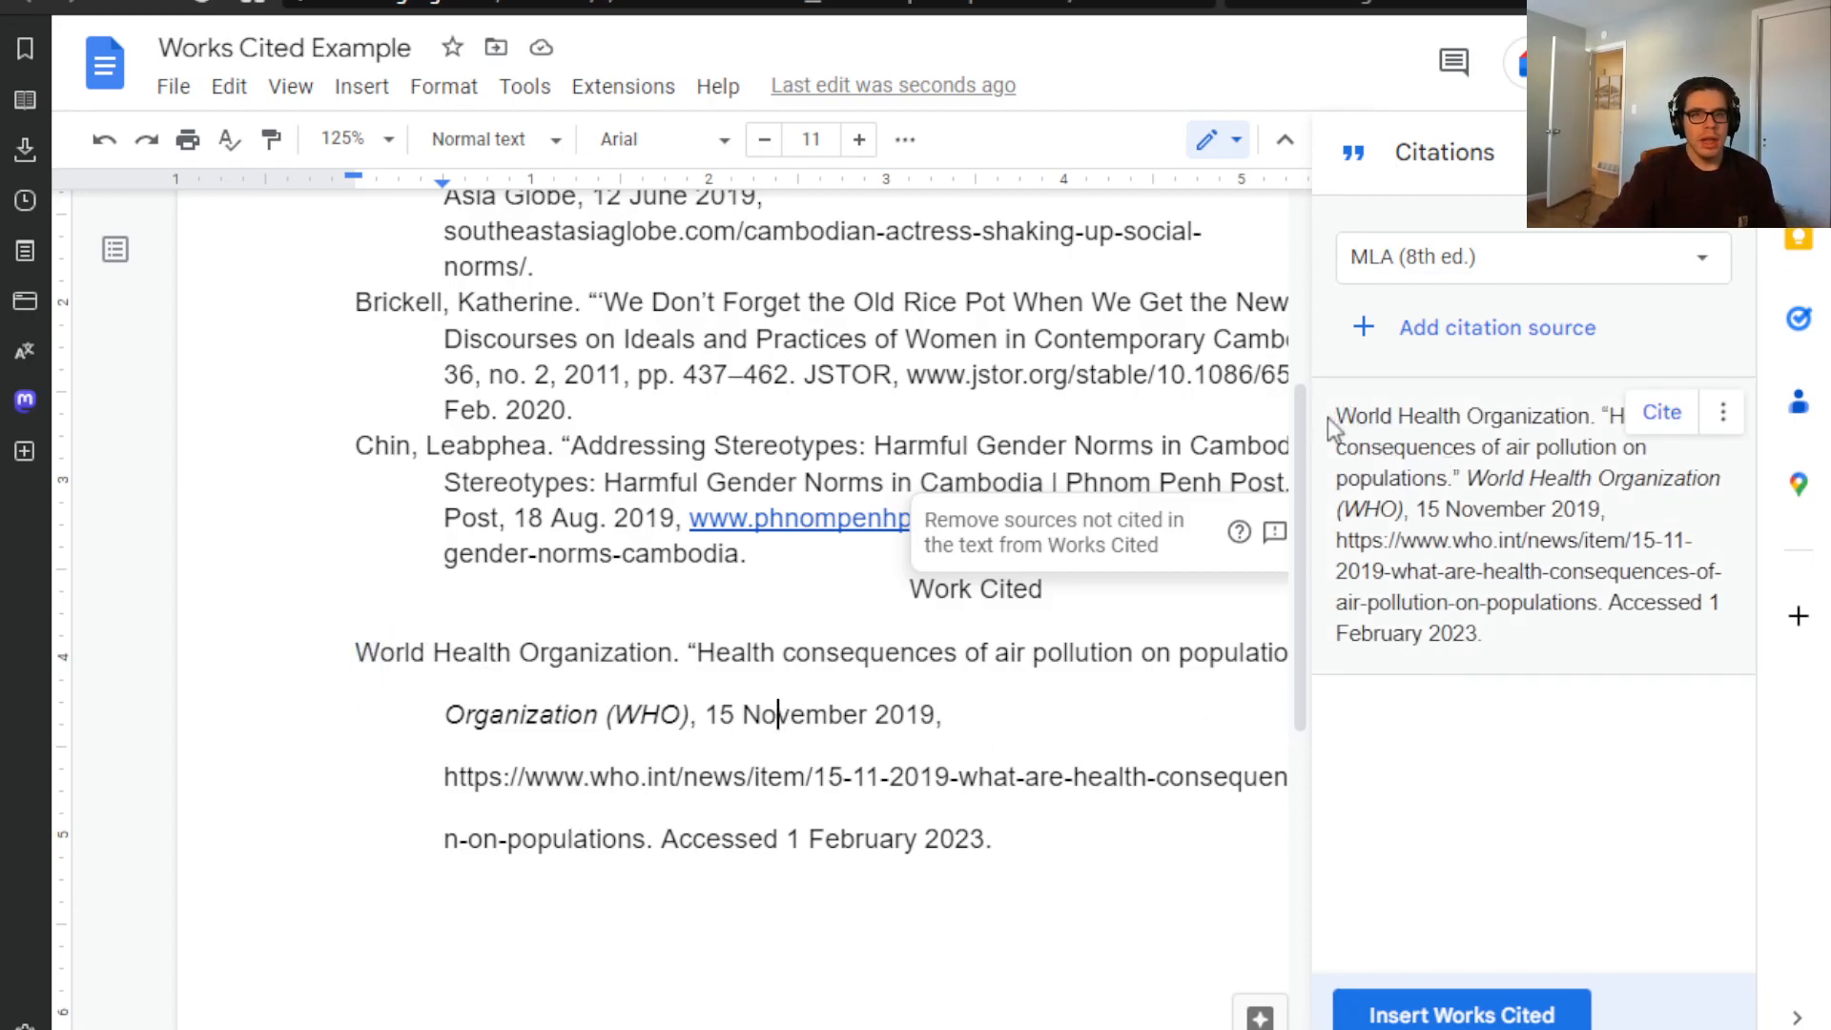
left_click_drag(1328, 420, 1560, 643)
key("ctrl+c")
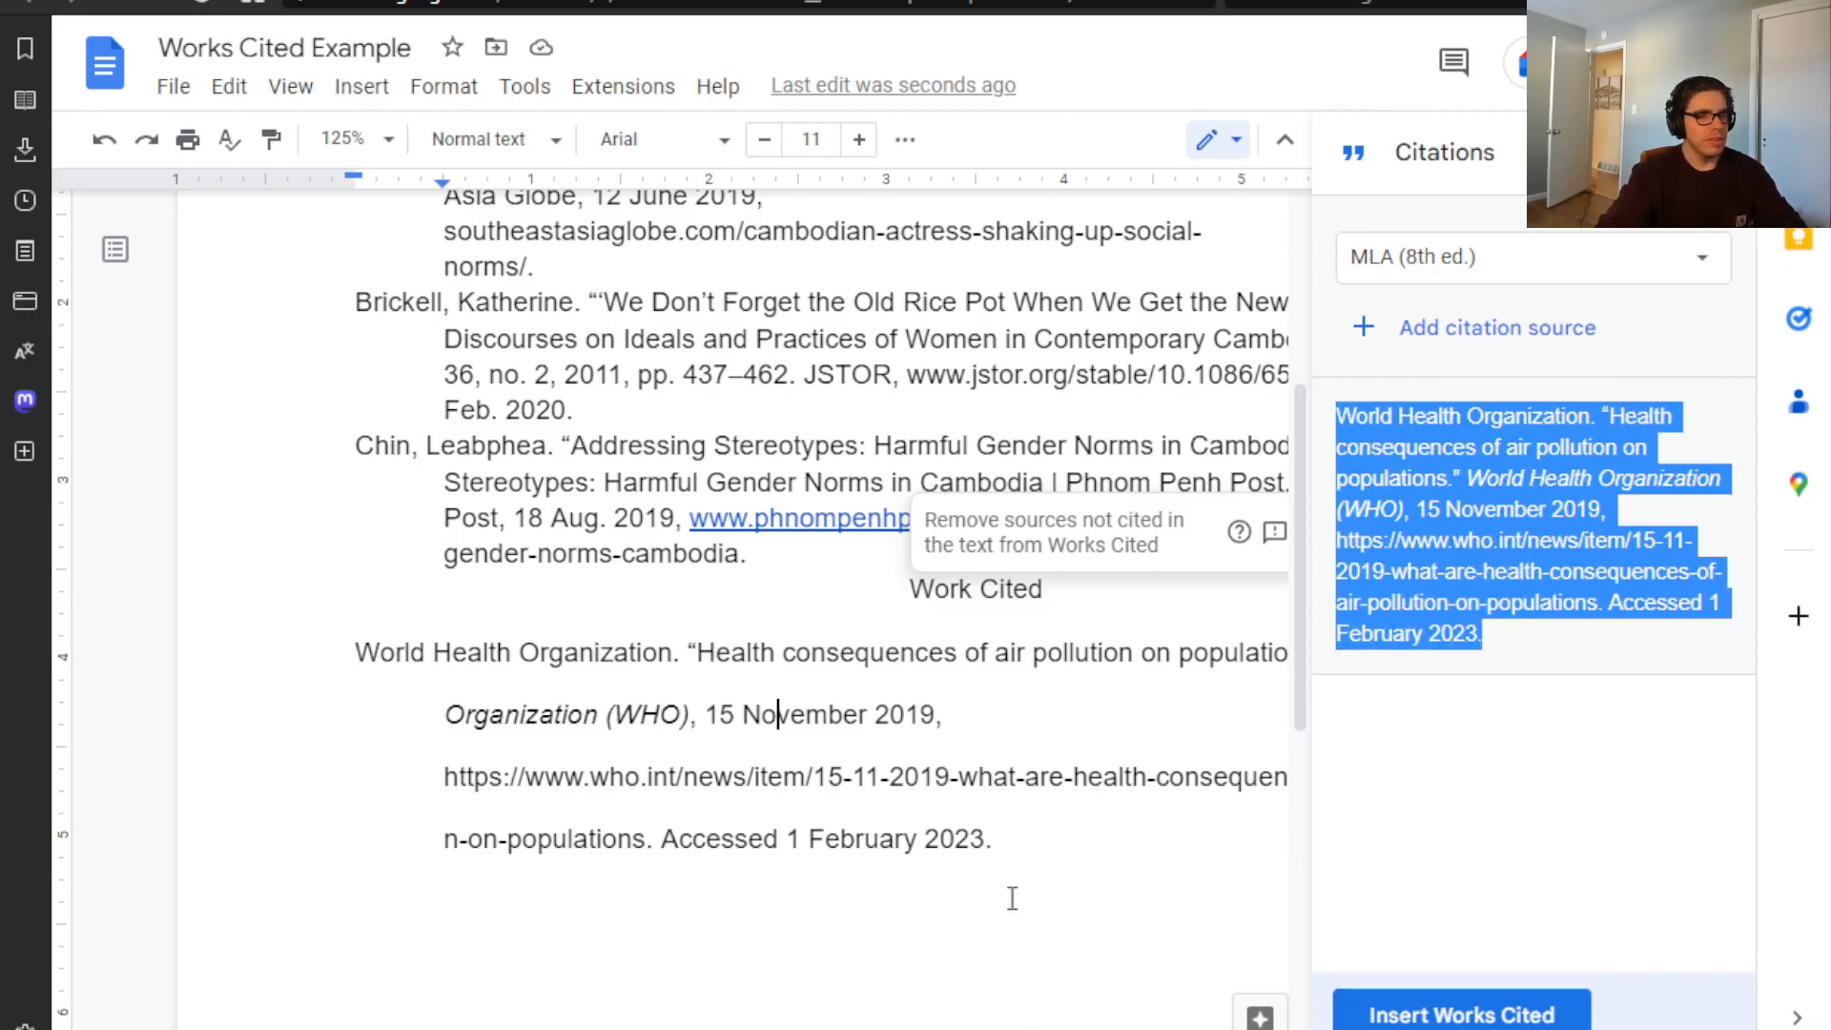
left_click(823, 570)
key("ctrl+v")
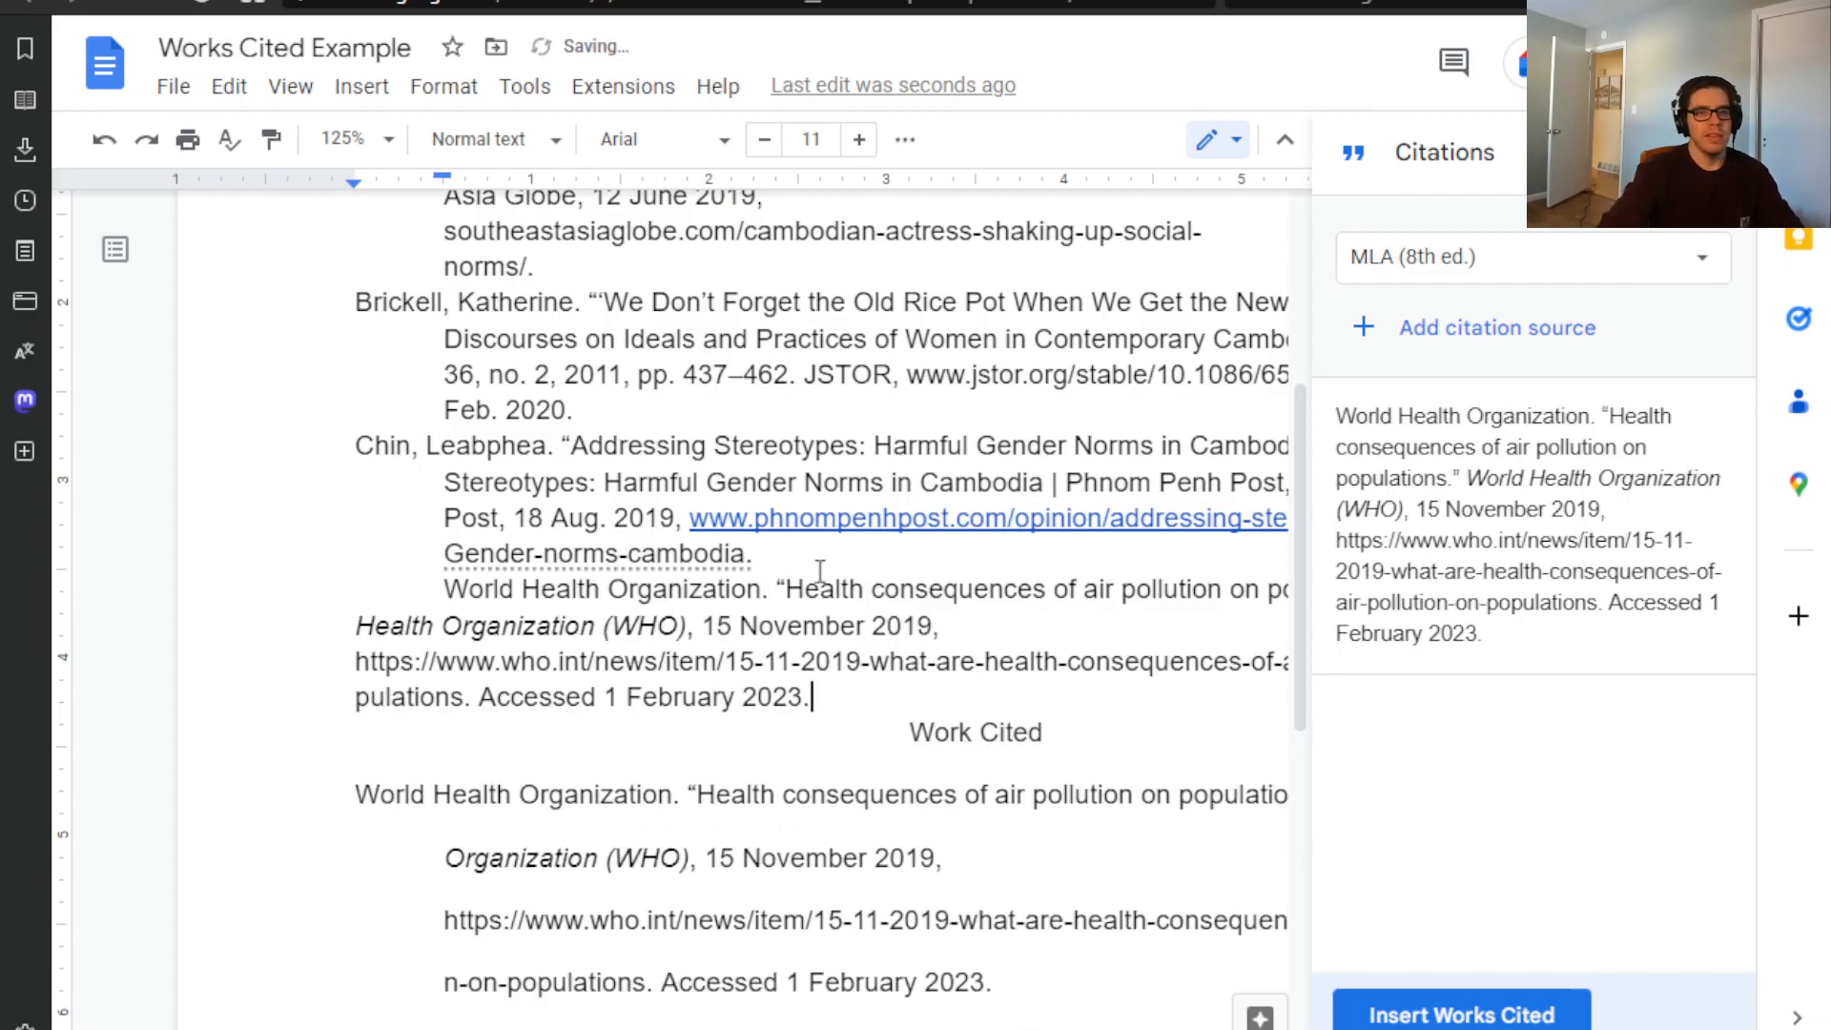
key("ctrl+z")
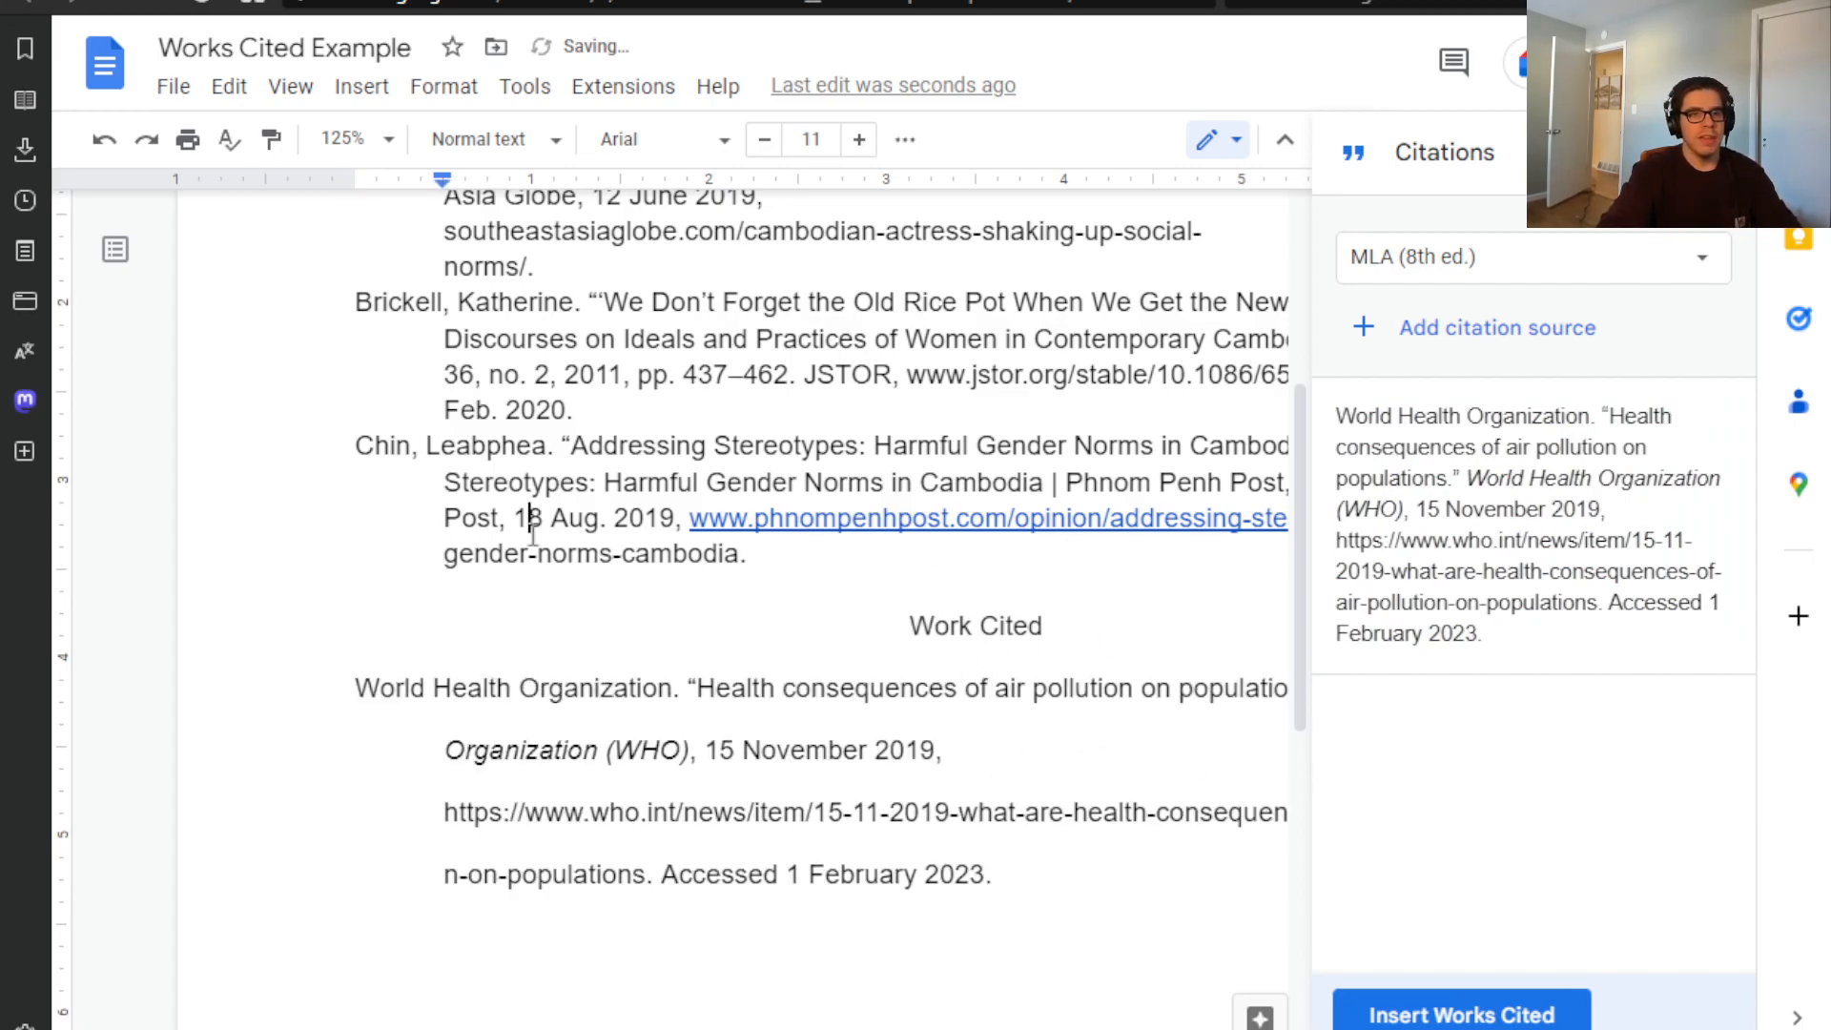
- Compare the existing hanging-indented entries with the inserted World Health Organization citation
scroll(543, 573, "up", 3)
mouse_move(325, 492)
left_mouse_down()
mouse_move(868, 818)
mouse_move(863, 852)
left_mouse_up()
left_click(855, 635)
scroll(854, 706, "down", 5)
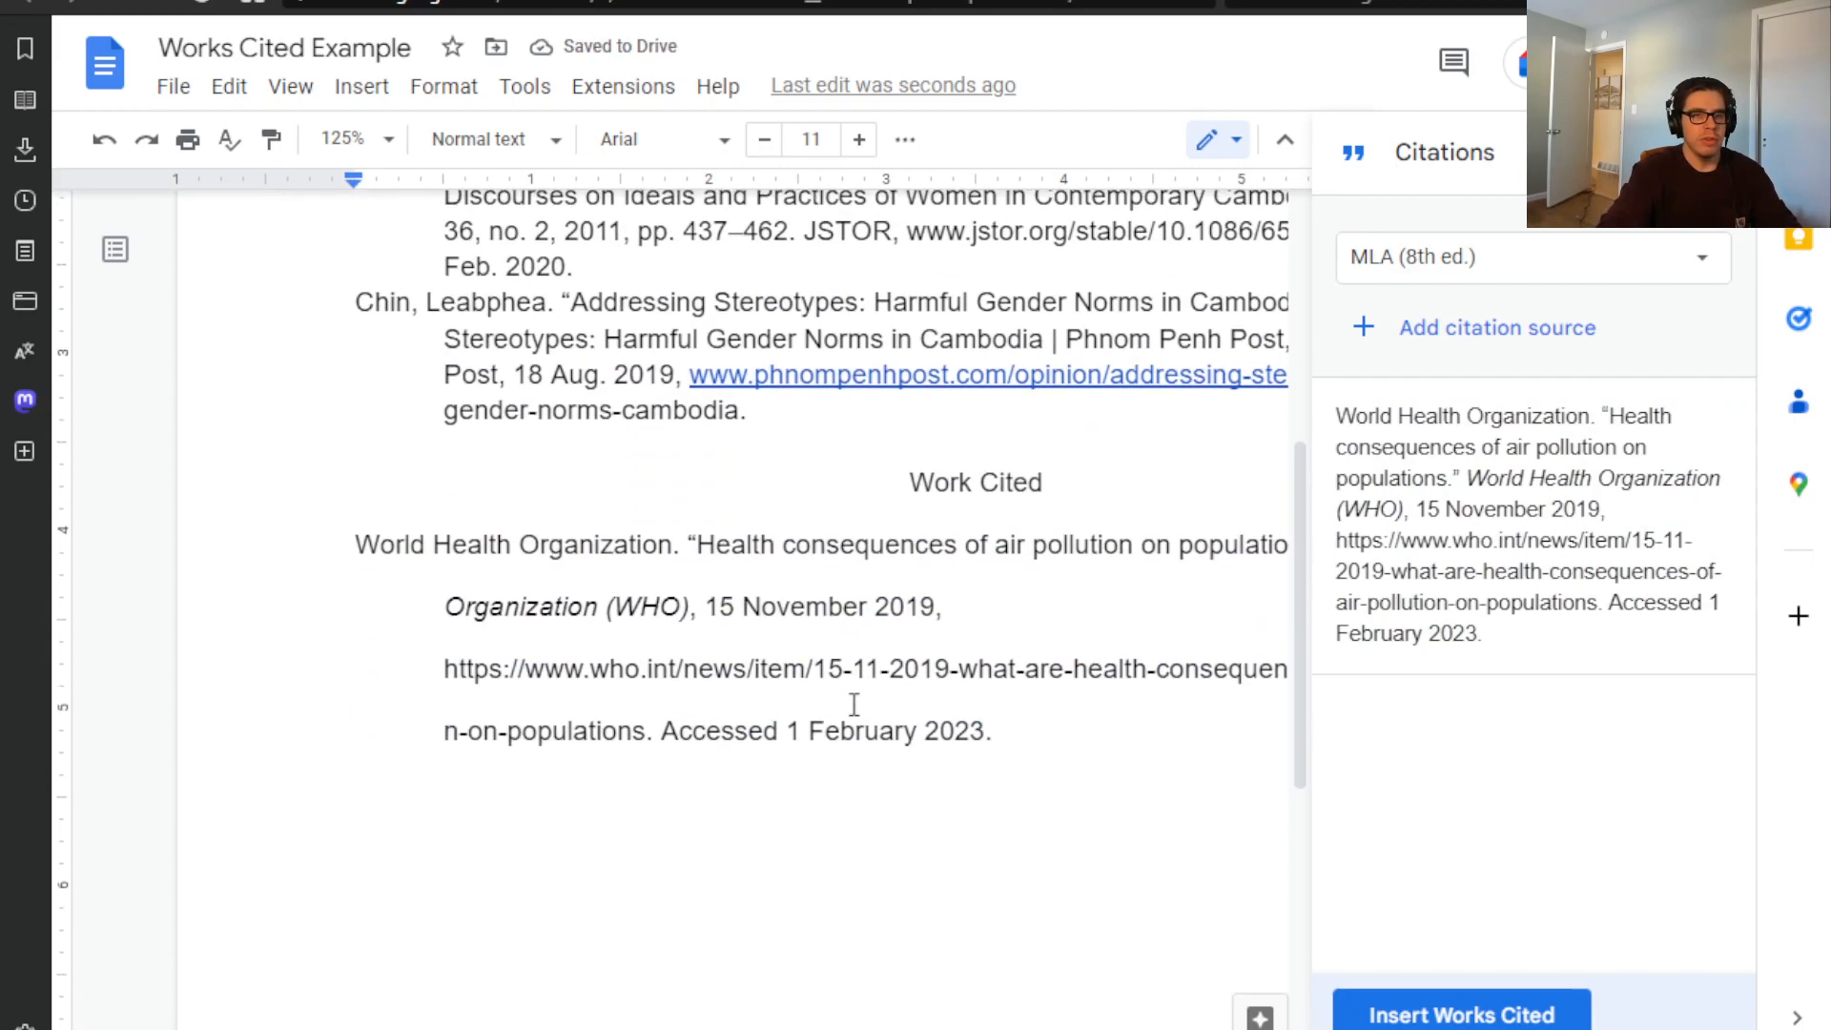
left_click_drag(1116, 760, 174, 541)
mouse_move(1688, 634)
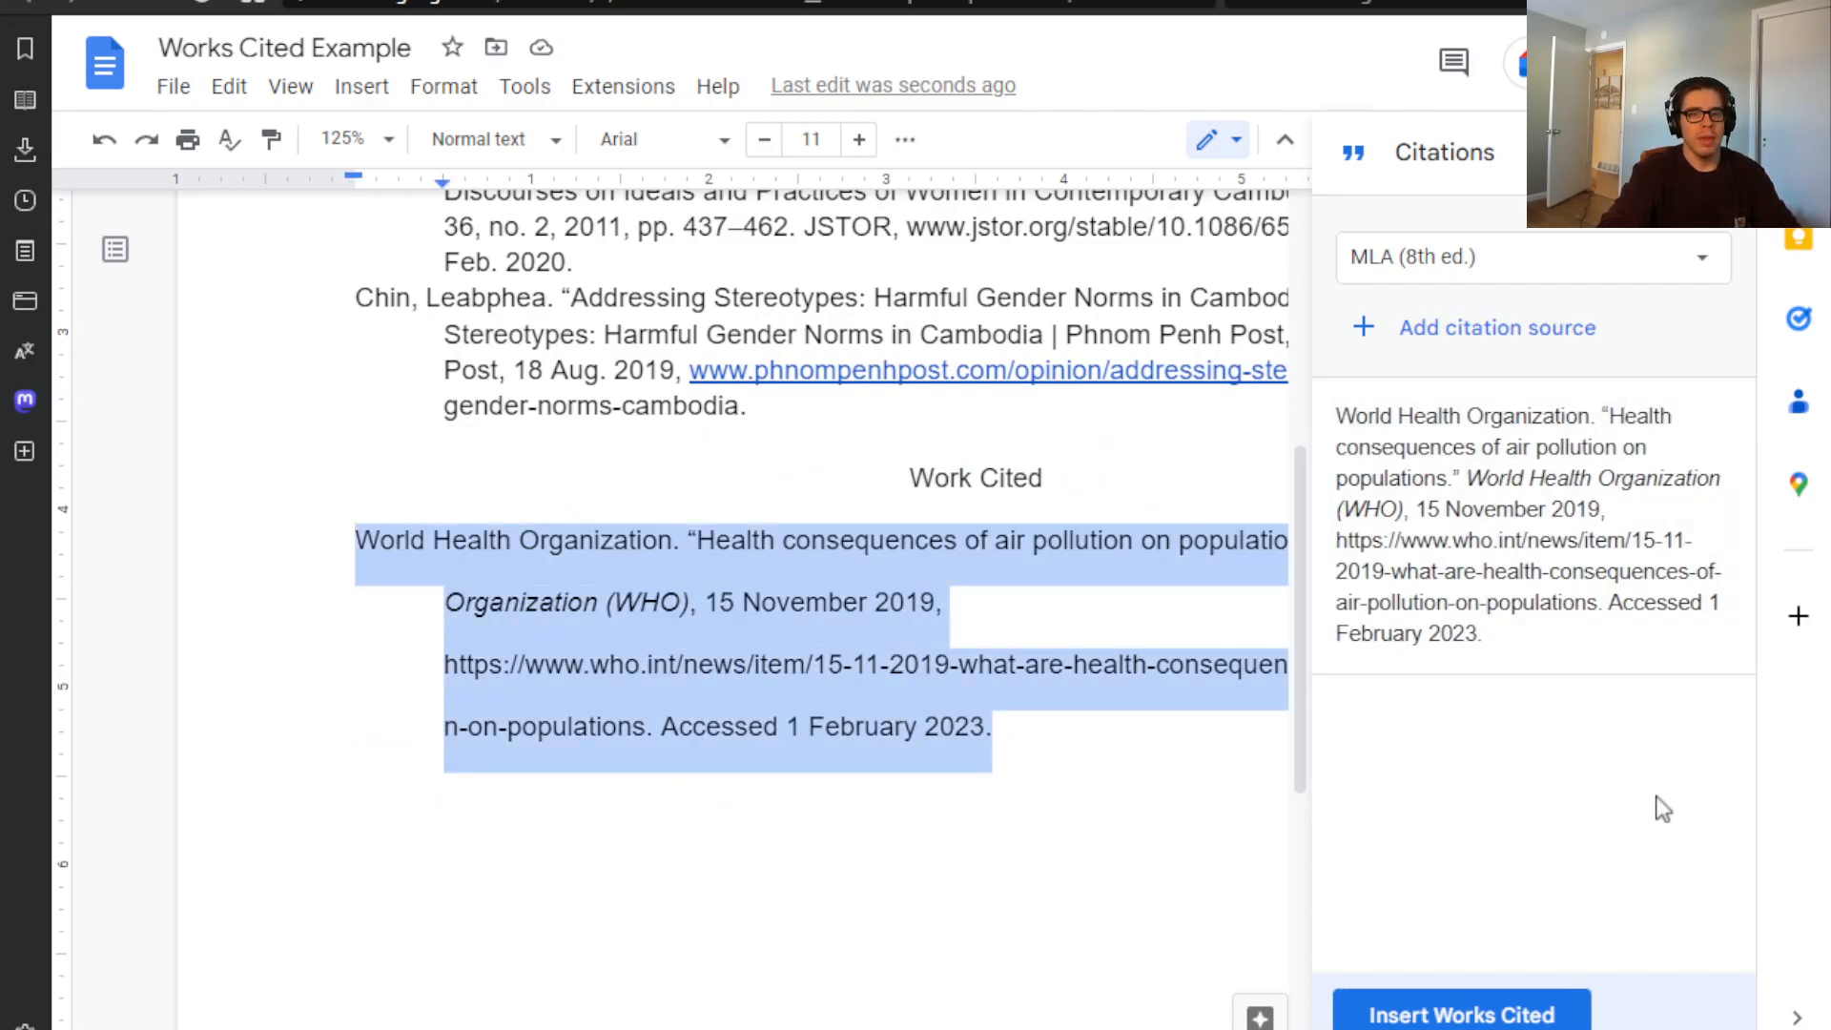
- Delete the generated Work Cited heading and the blank lines above the World Health Organization entry, and close the Citations tool
left_click(1194, 477)
left_click_drag(1194, 477, 213, 486)
key("BackSpace")
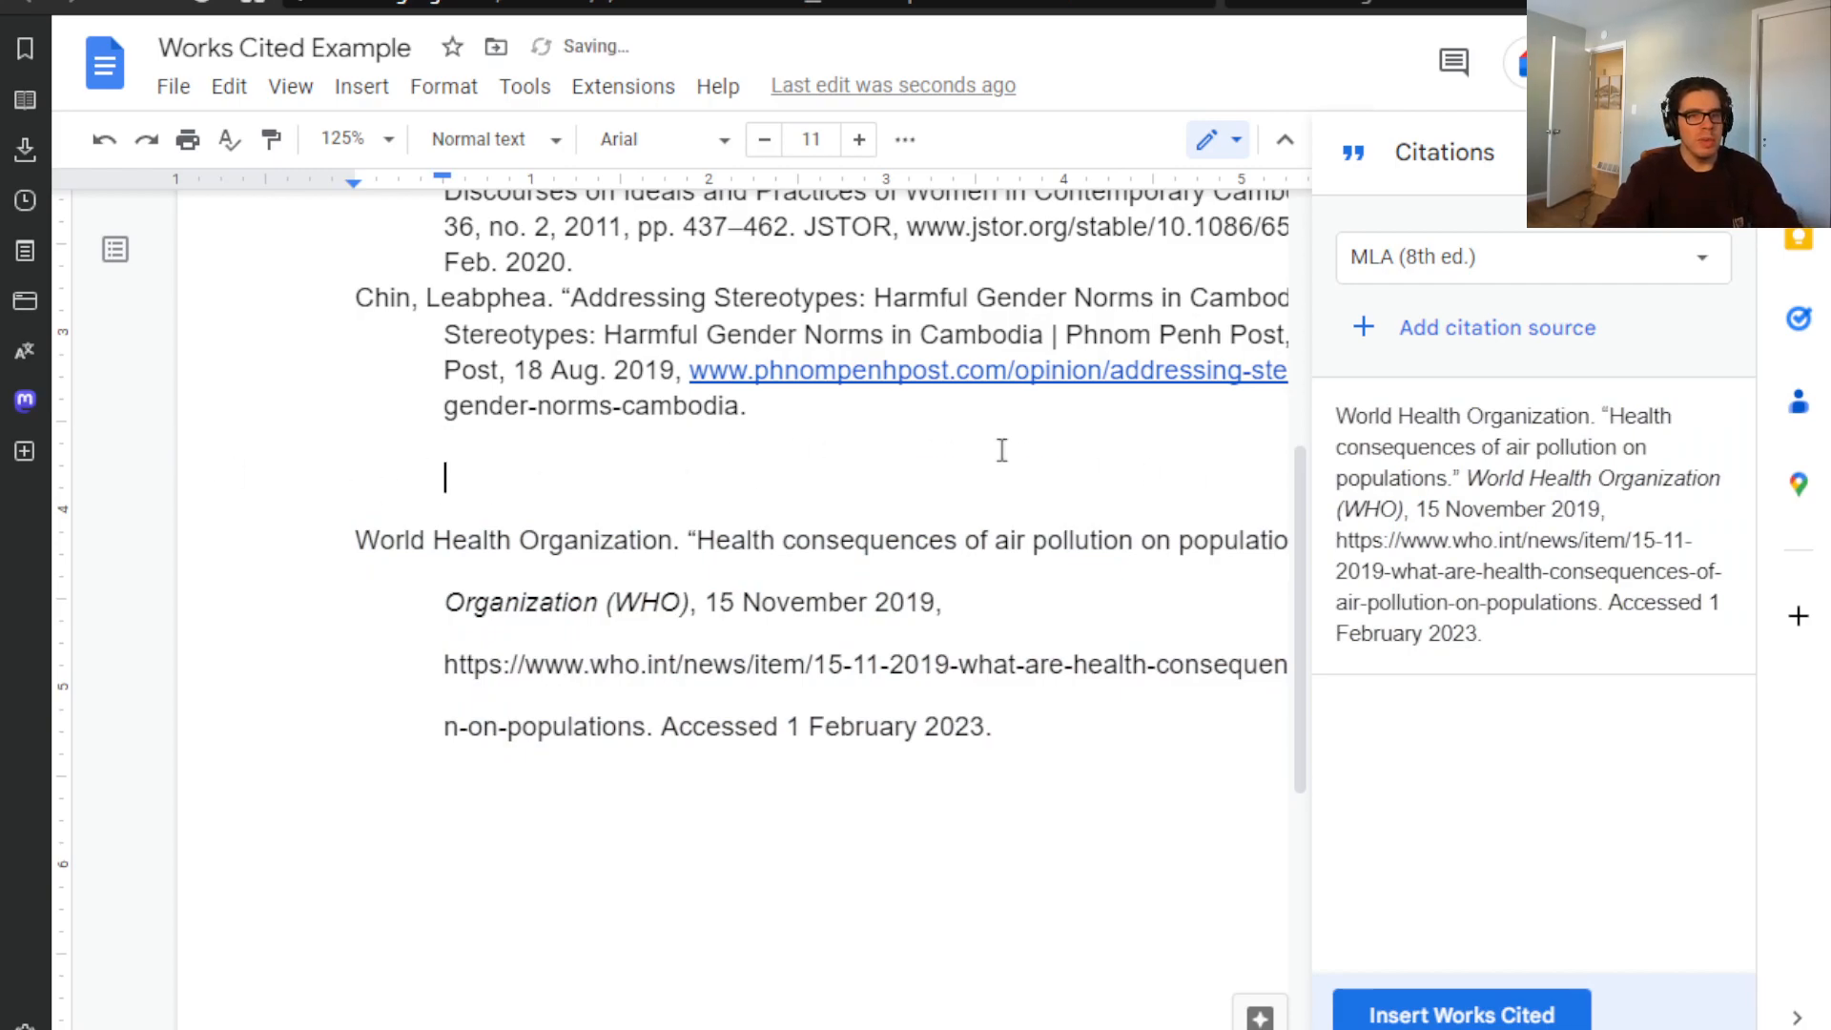
key("BackSpace")
key("BackSpace")
scroll(783, 675, "up", 3)
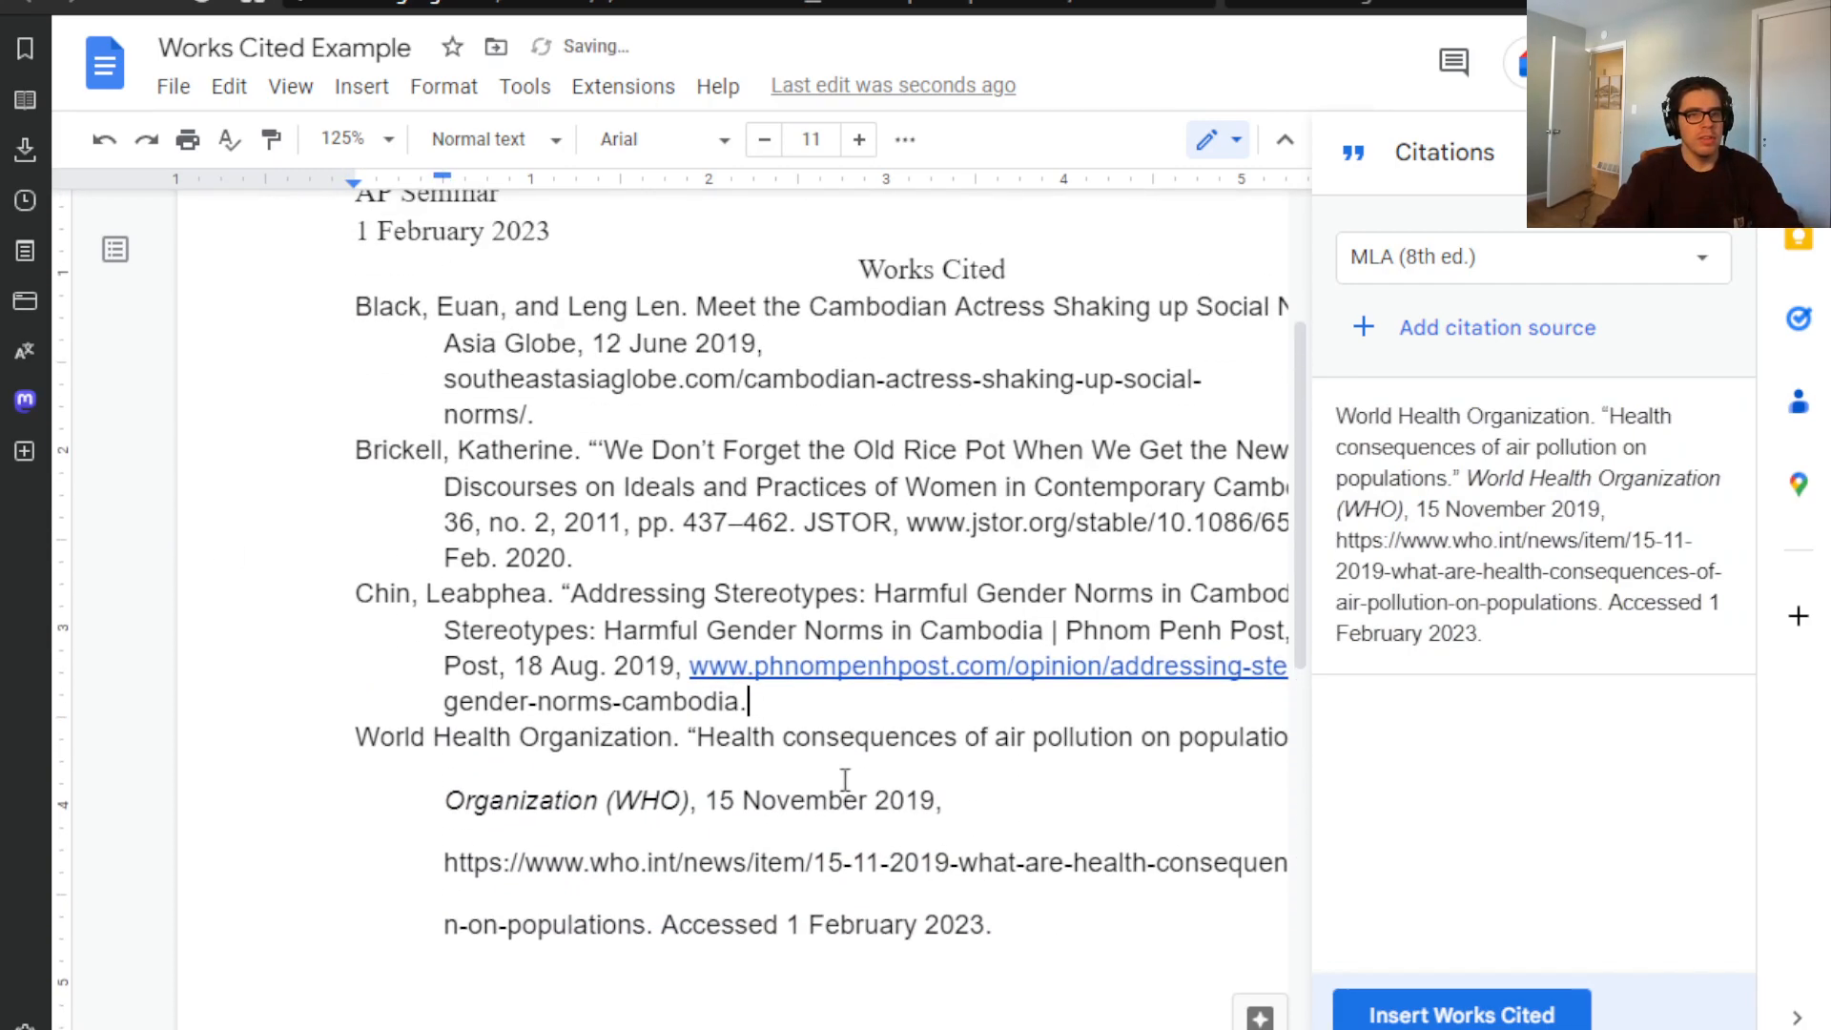
left_click(375, 595)
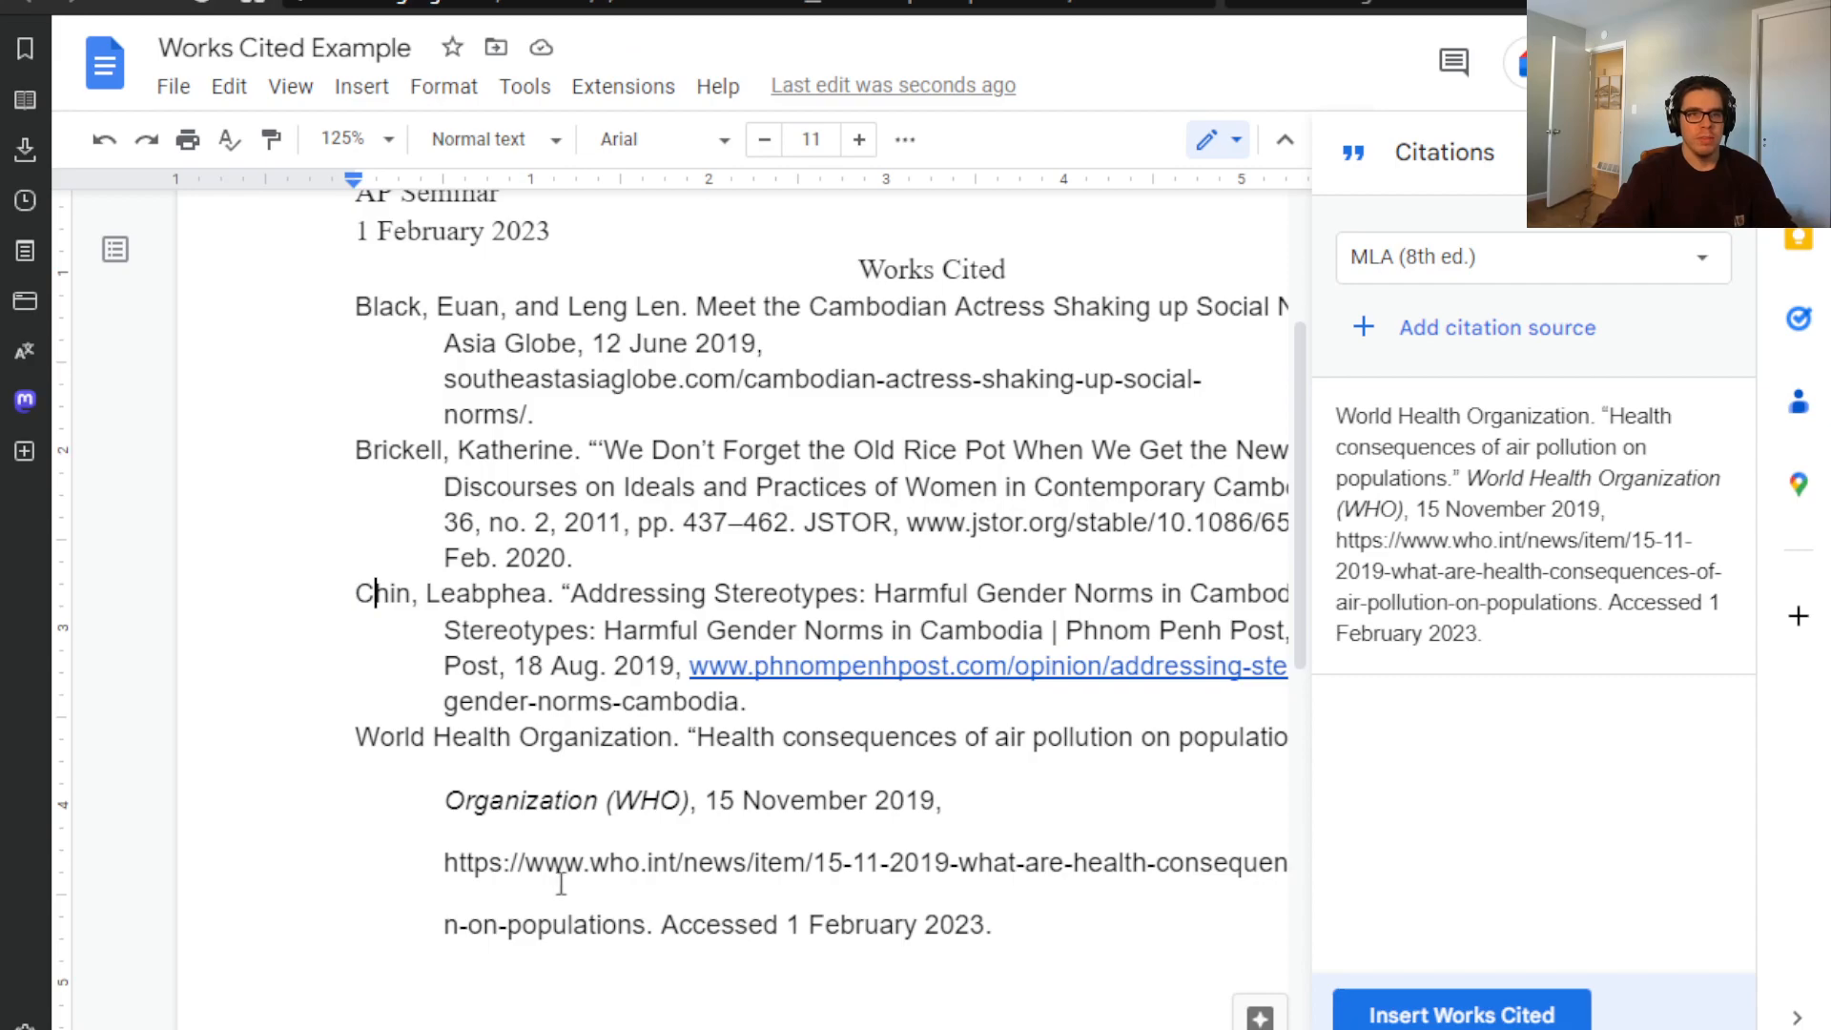
left_click(1722, 153)
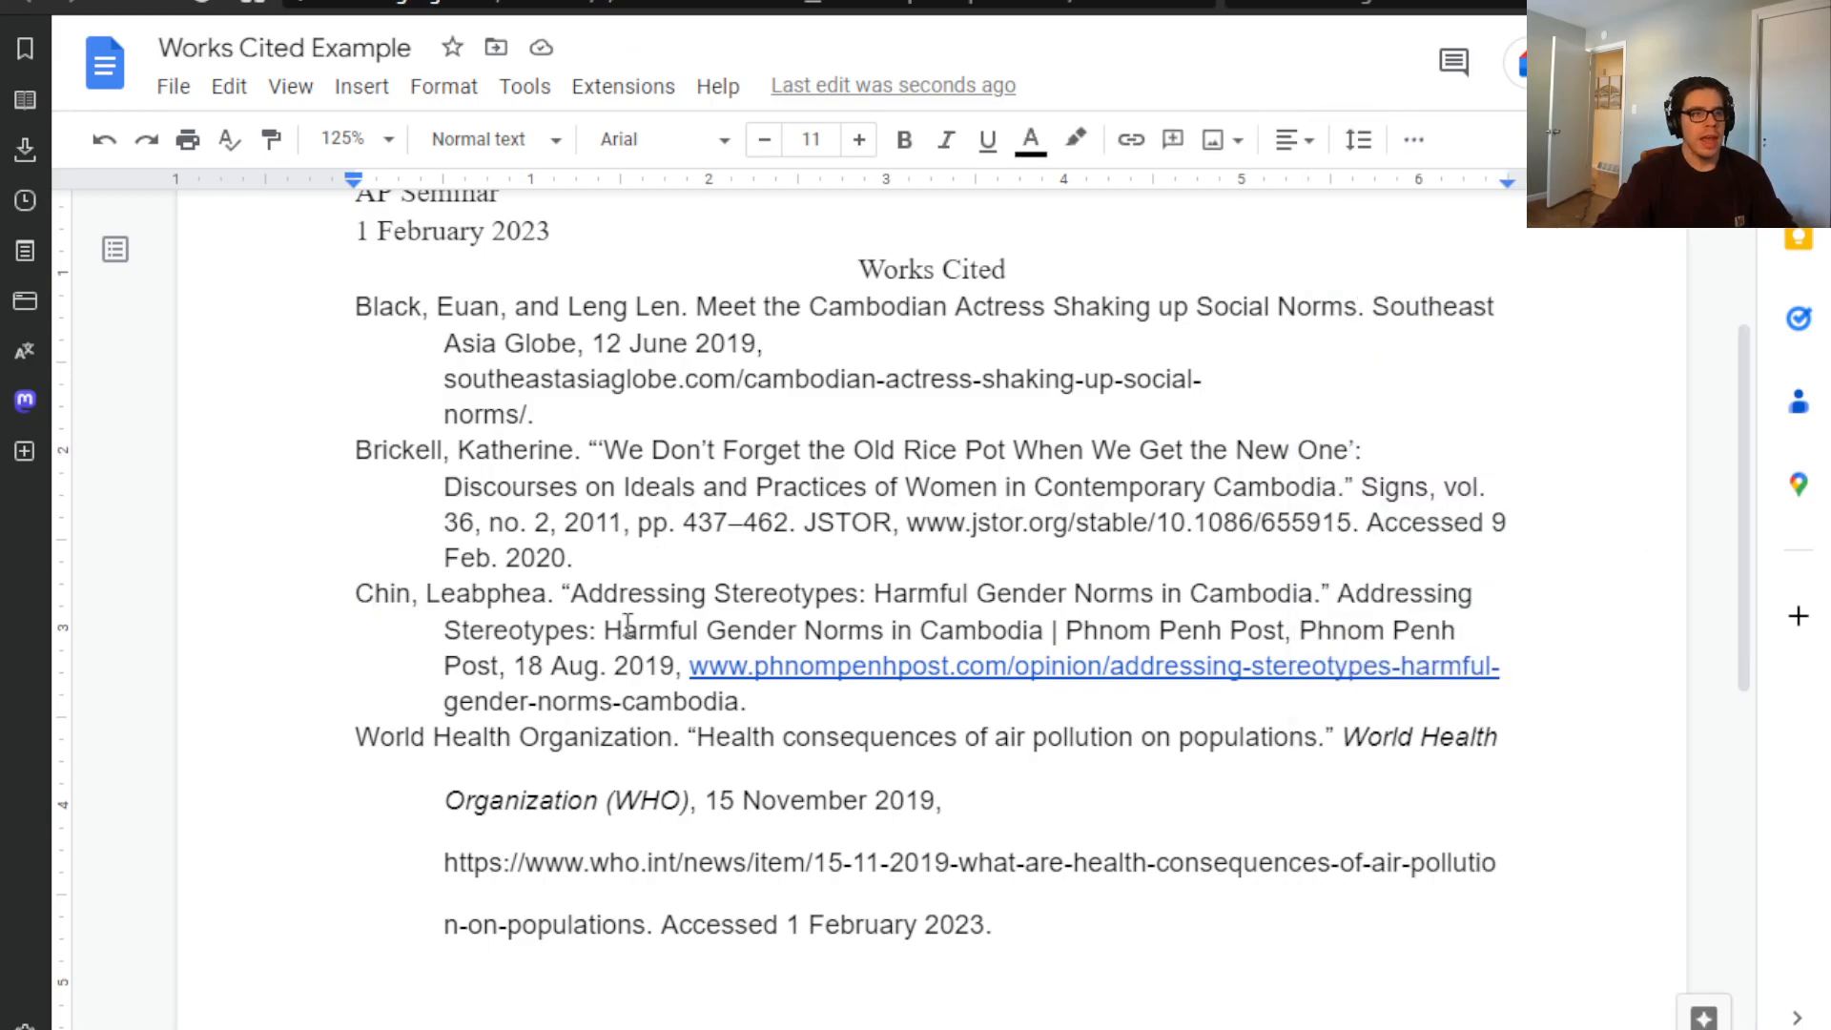
- Compare the font, size and line spacing of the header, the existing citations and the World Health Organization entry
left_click_drag(346, 286, 1034, 776)
left_click(1078, 863)
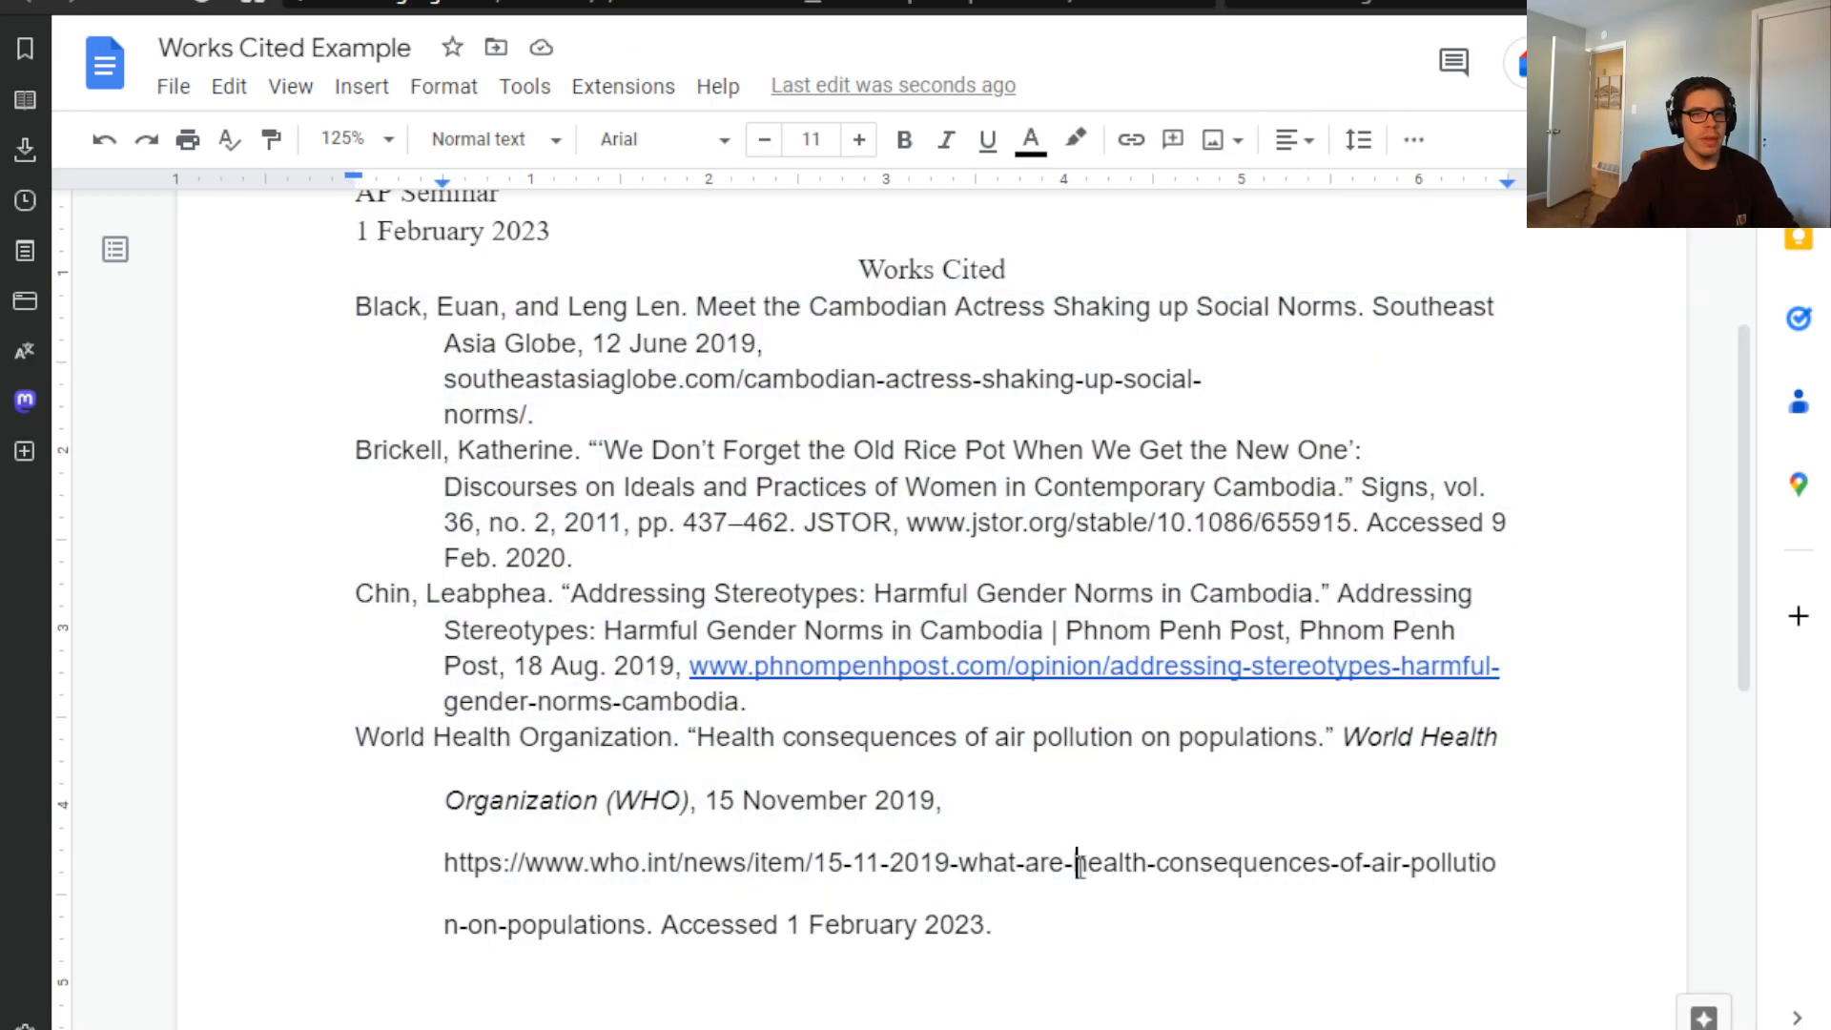
scroll(1049, 868, "up", 3)
scroll(760, 727, "down", 3)
left_click_drag(520, 744, 944, 906)
left_click(952, 863)
left_click_drag(395, 593, 777, 722)
left_click(814, 738)
left_click(582, 657)
left_click(667, 809)
left_click(563, 633)
left_click(602, 738)
scroll(594, 601, "up", 3)
left_click(398, 448)
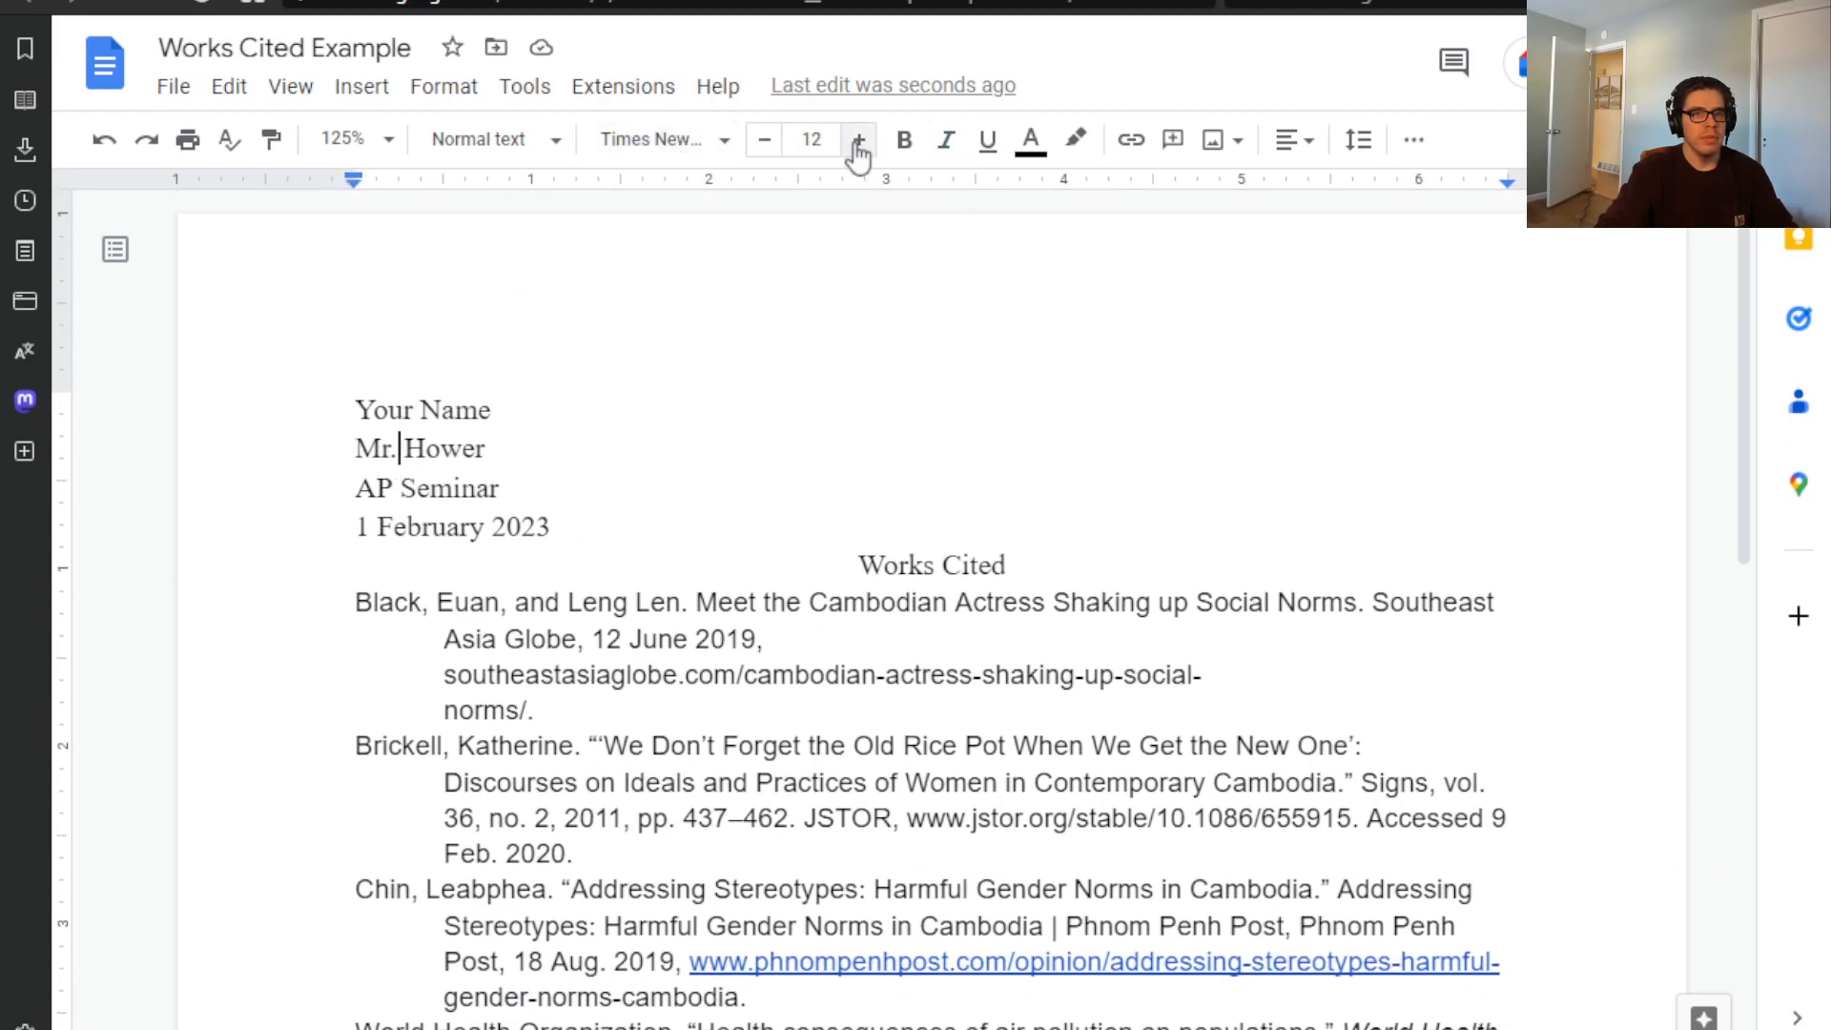
- Set the text of the whole document to Times New Roman at size 12
scroll(810, 638, "down", 2)
left_click(809, 598)
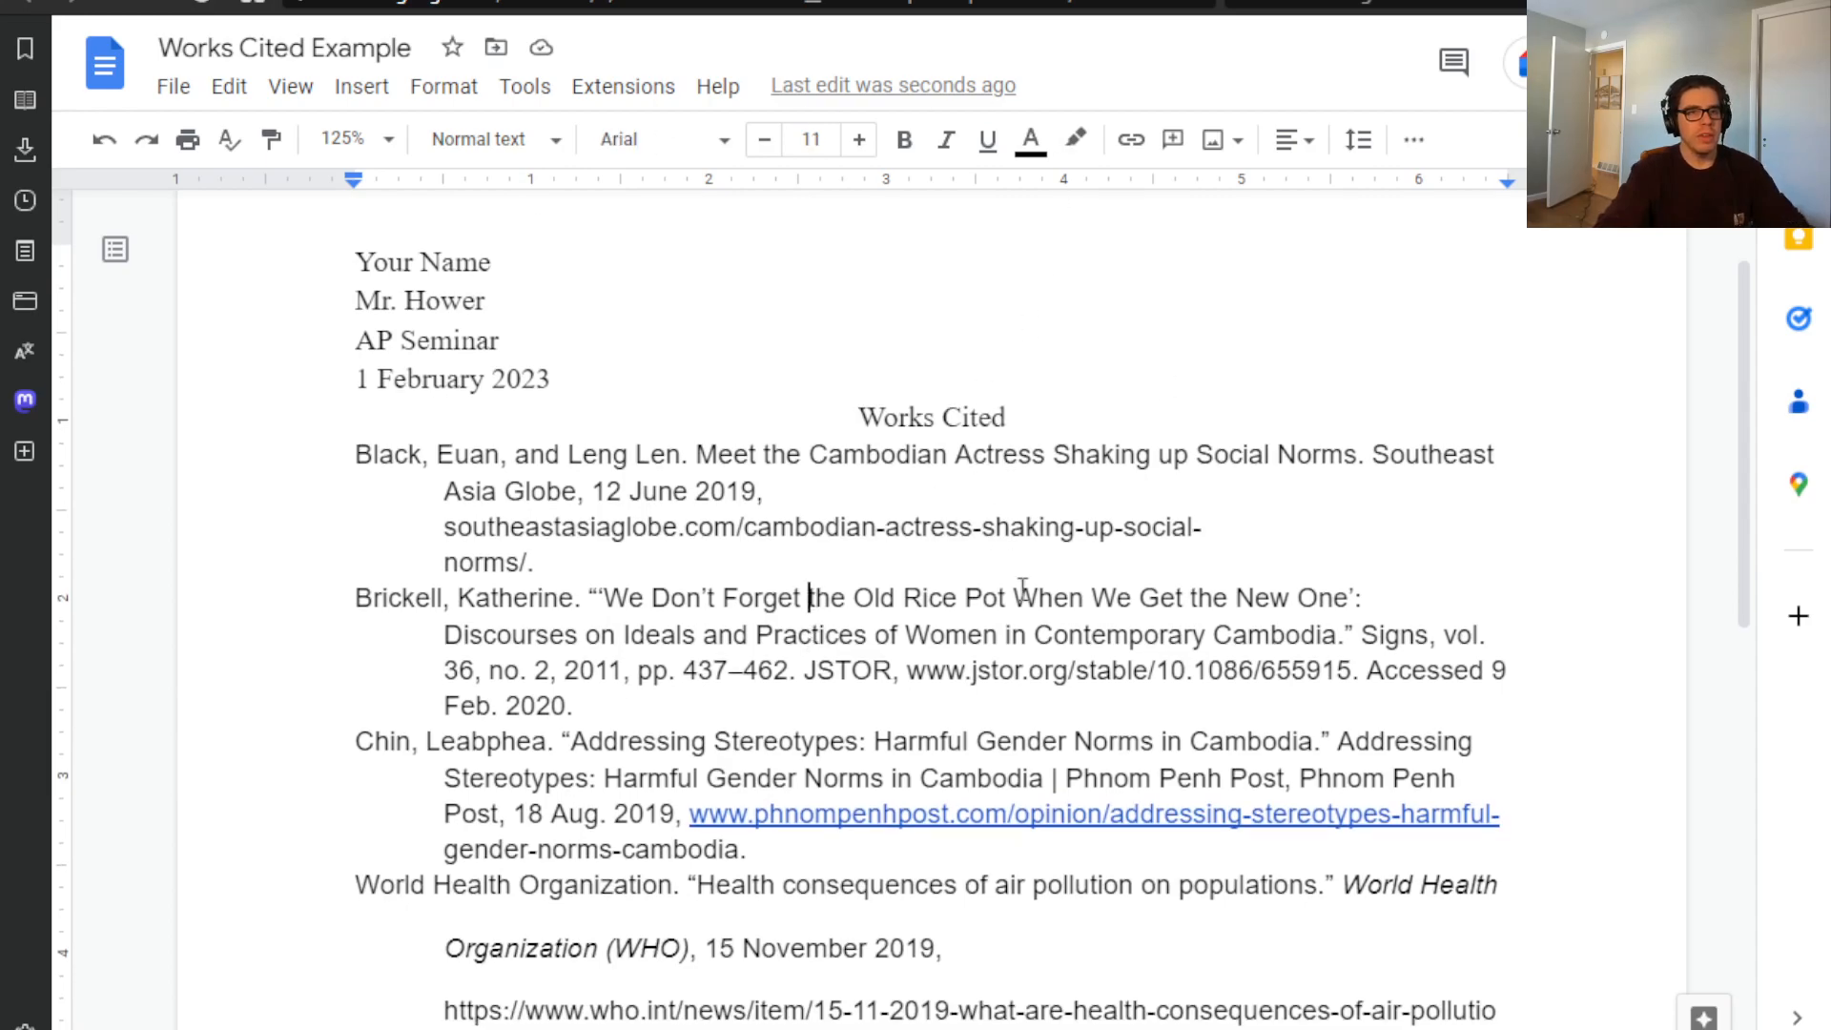
key("ctrl+a")
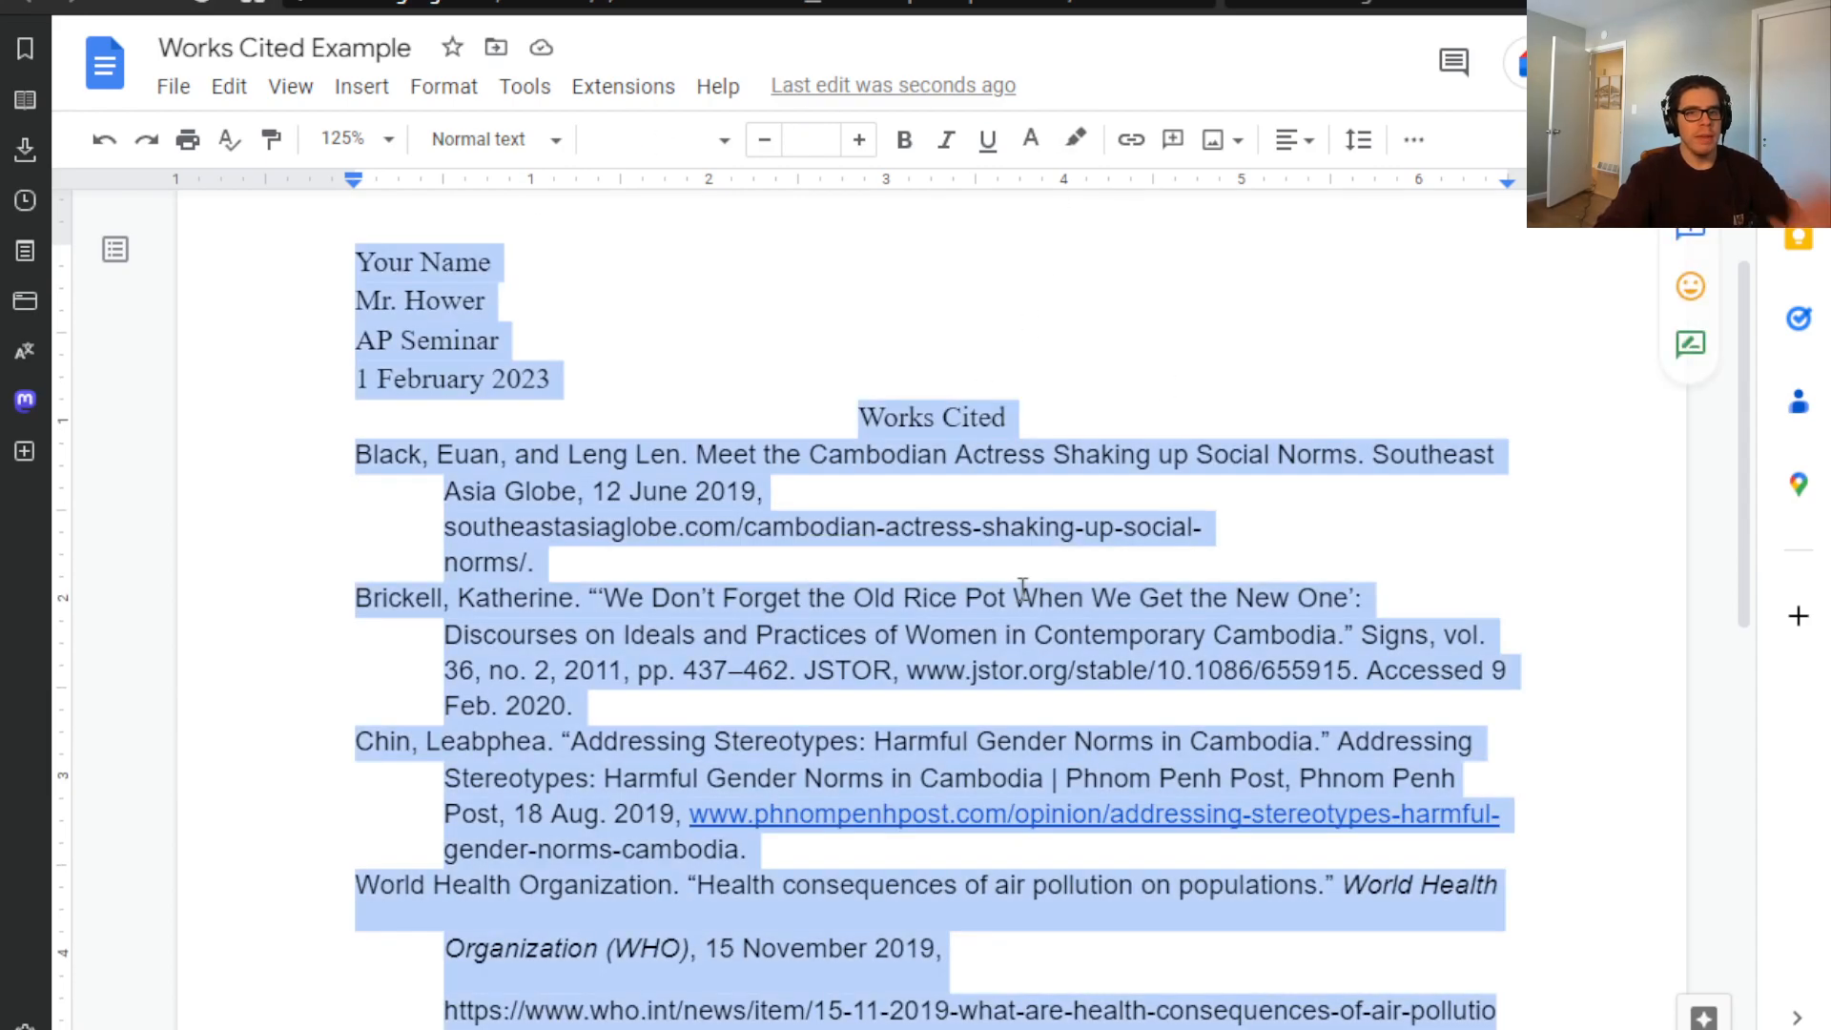
left_click(719, 143)
left_click(736, 312)
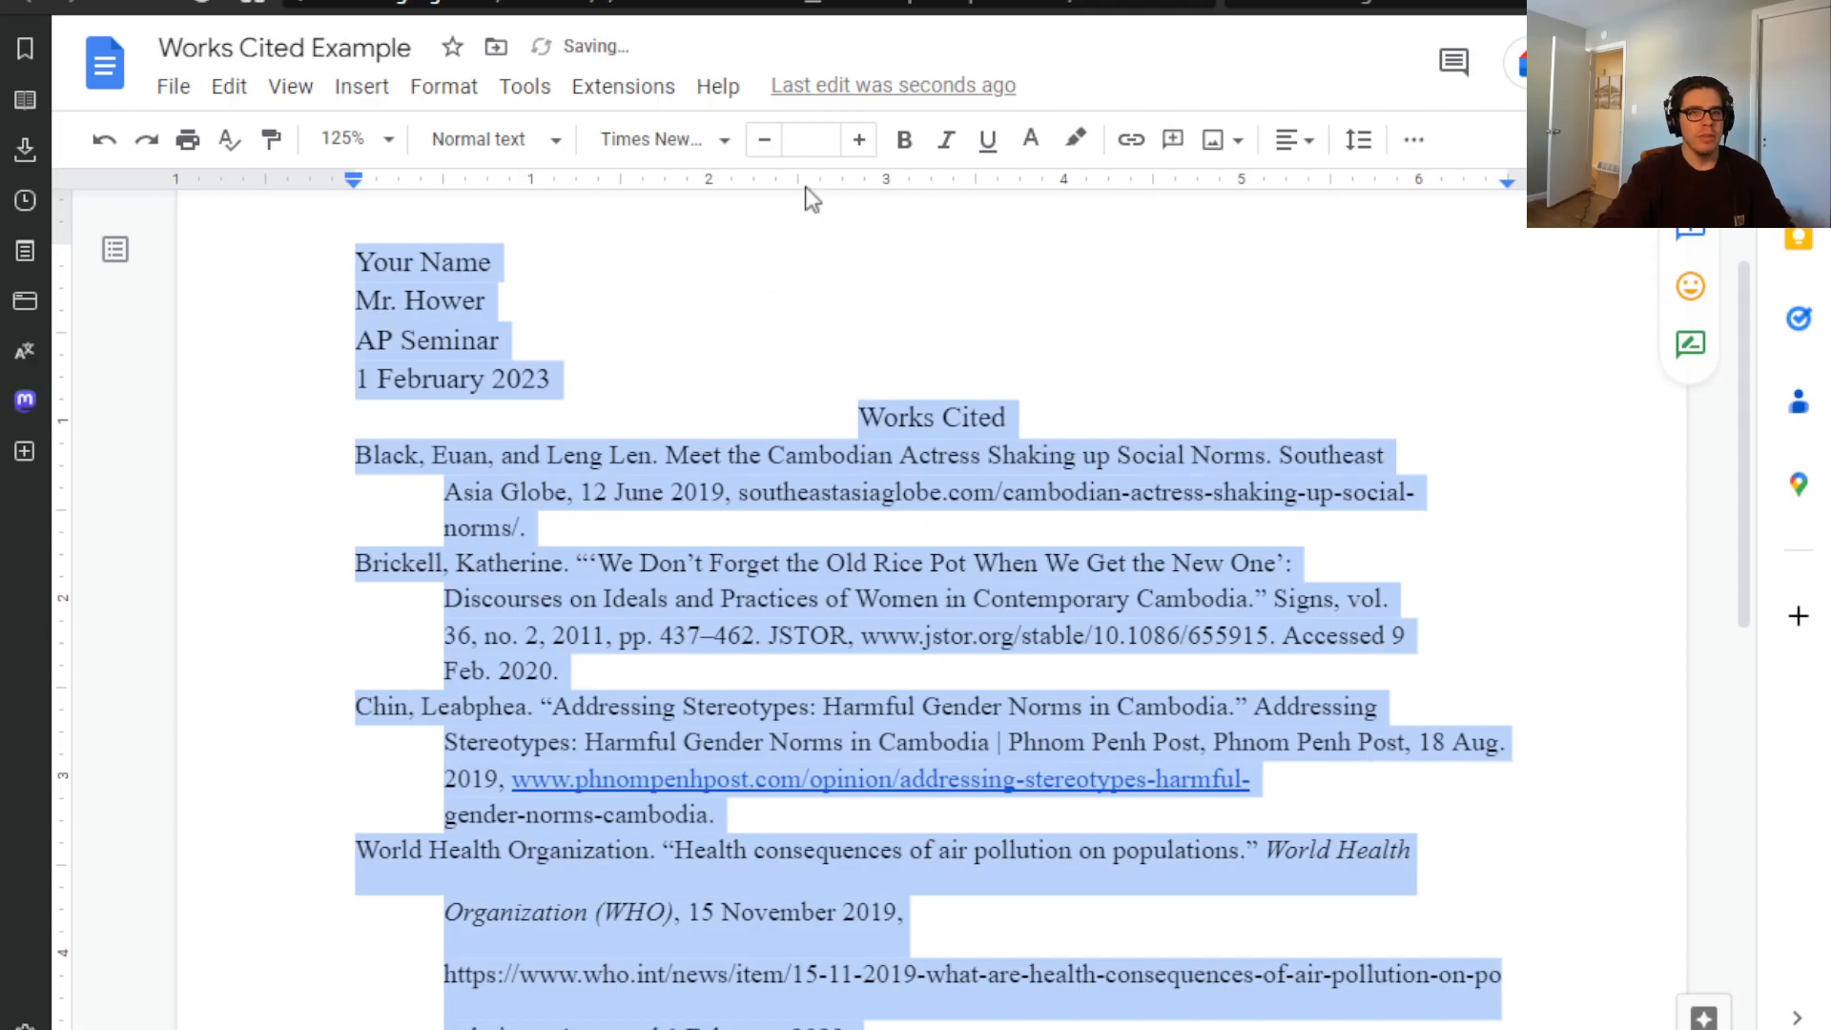
left_click(819, 141)
left_click(811, 382)
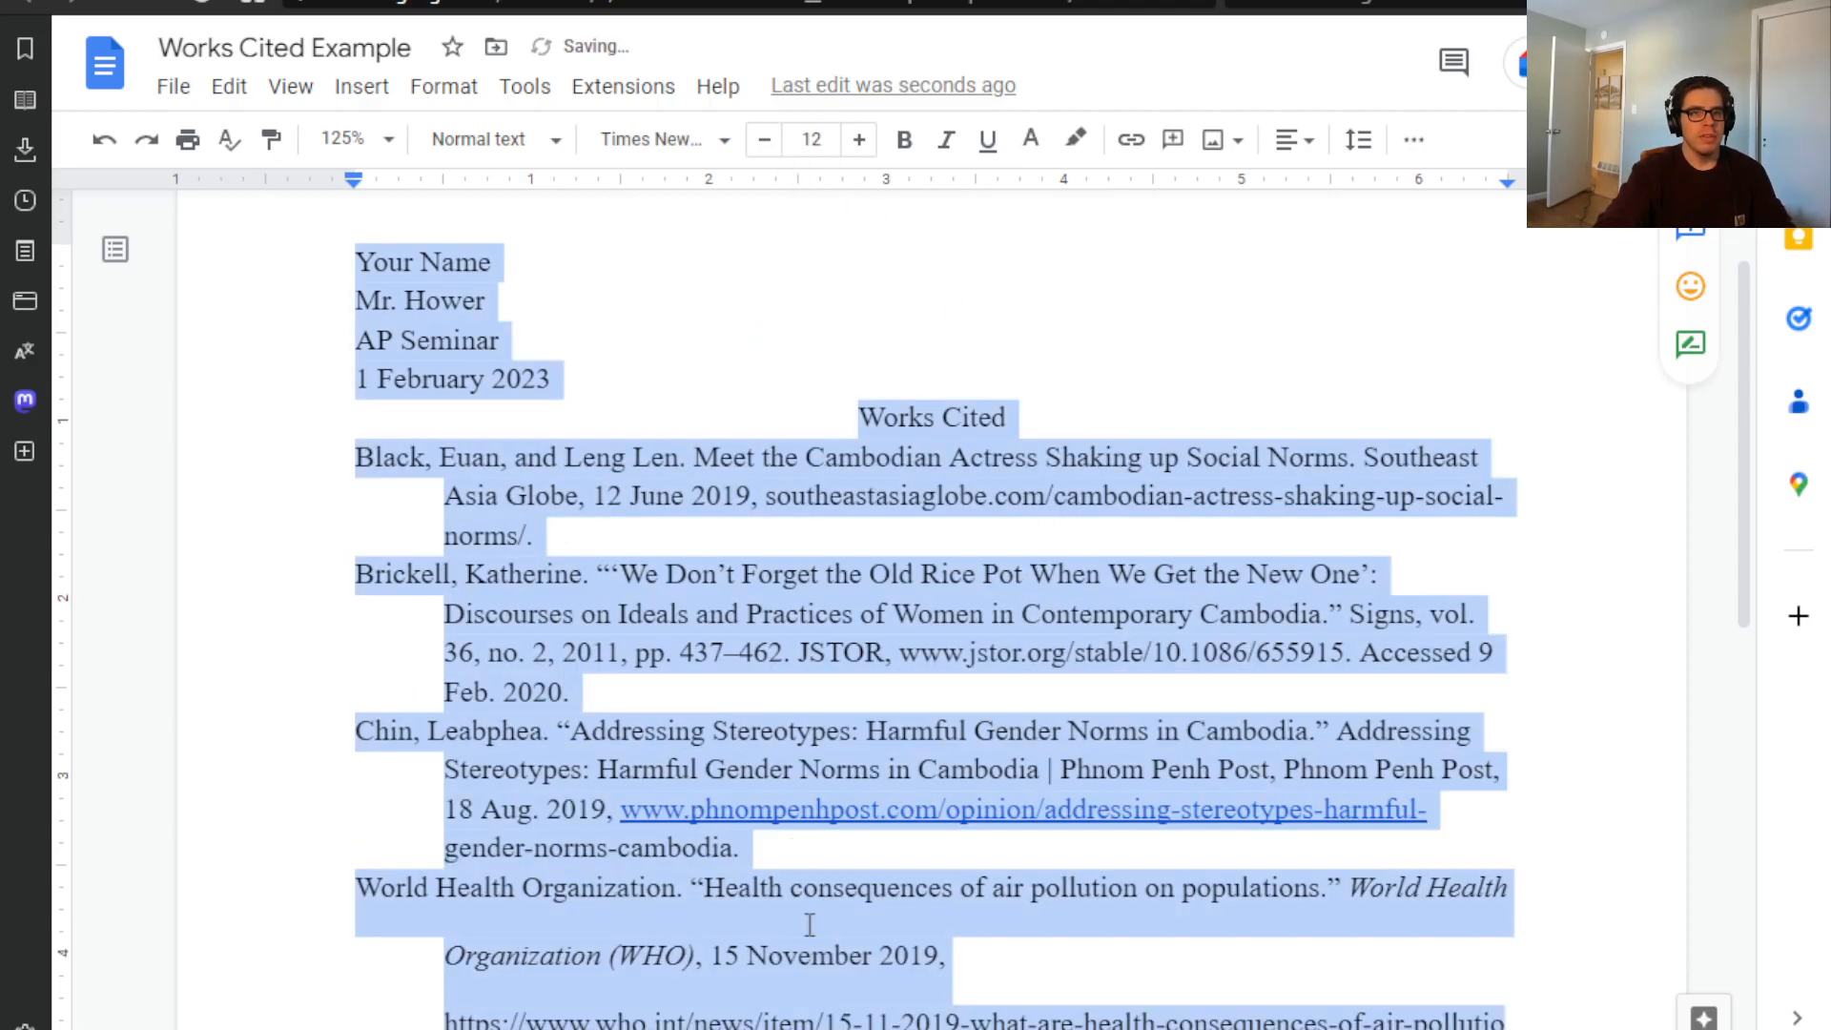
left_click(973, 535)
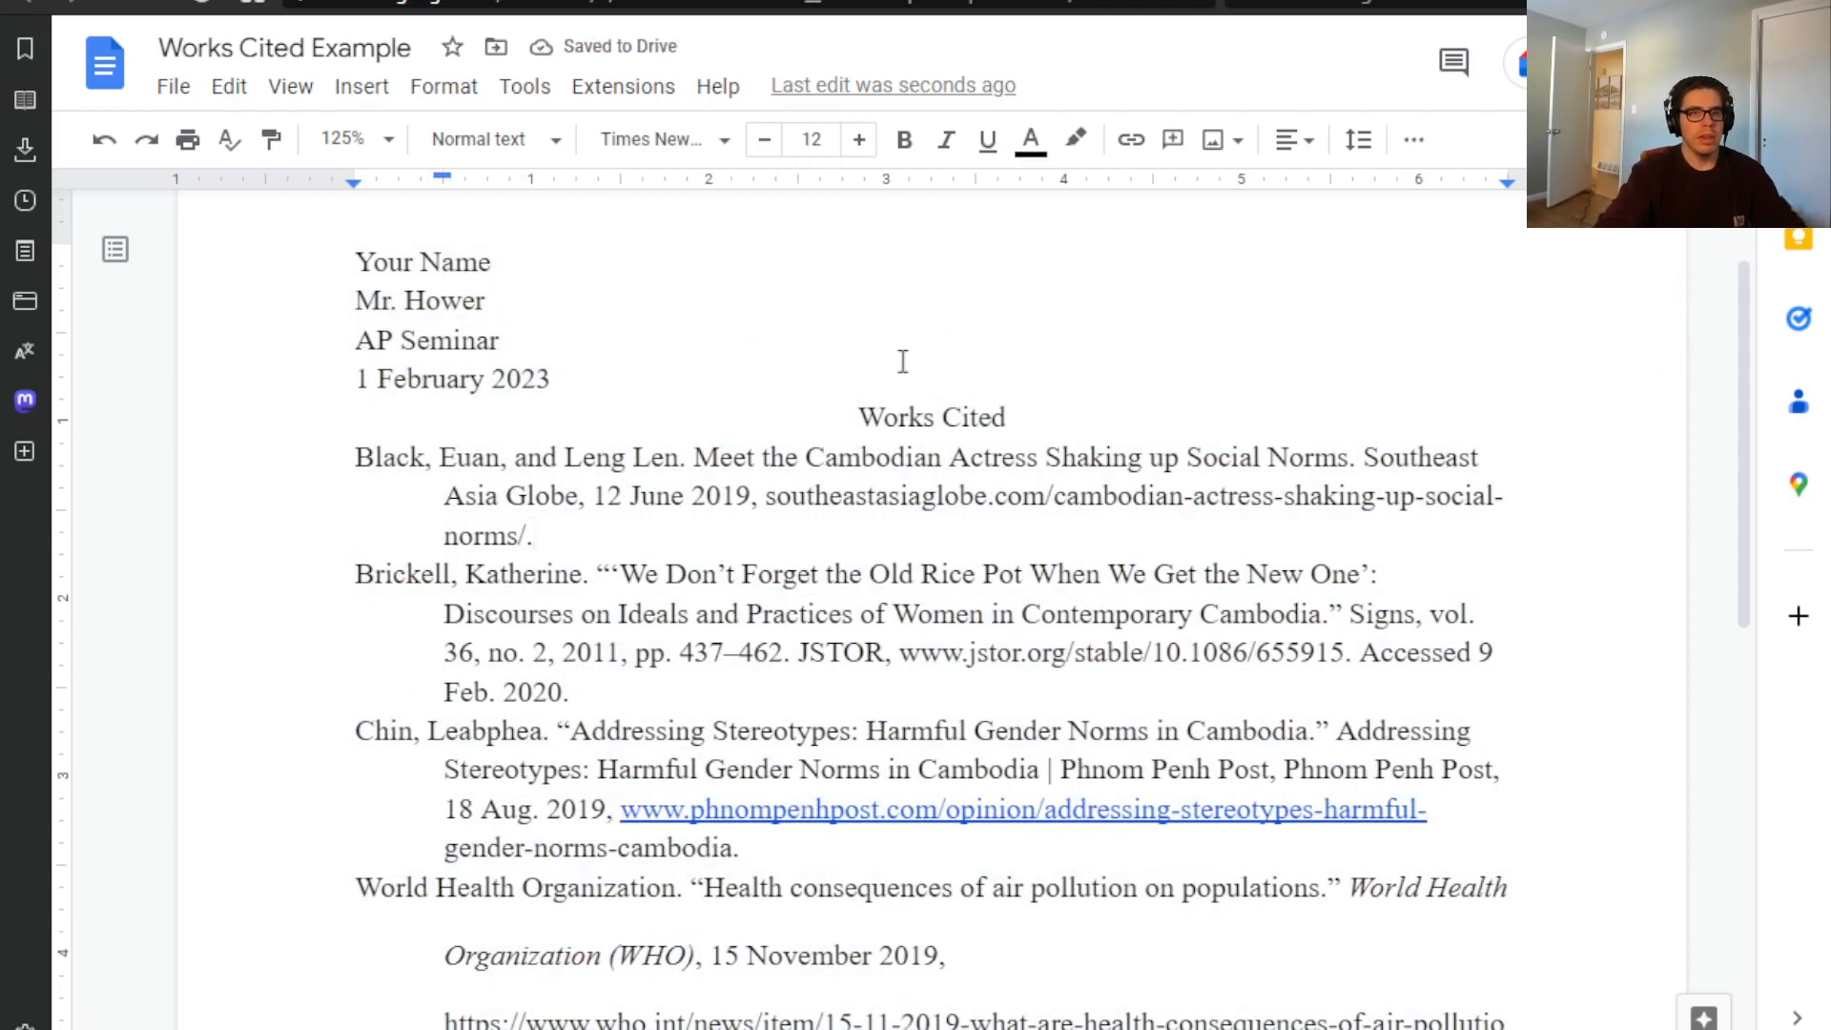
- Apply double line spacing to the whole document
key("ctrl+a")
left_click(1355, 141)
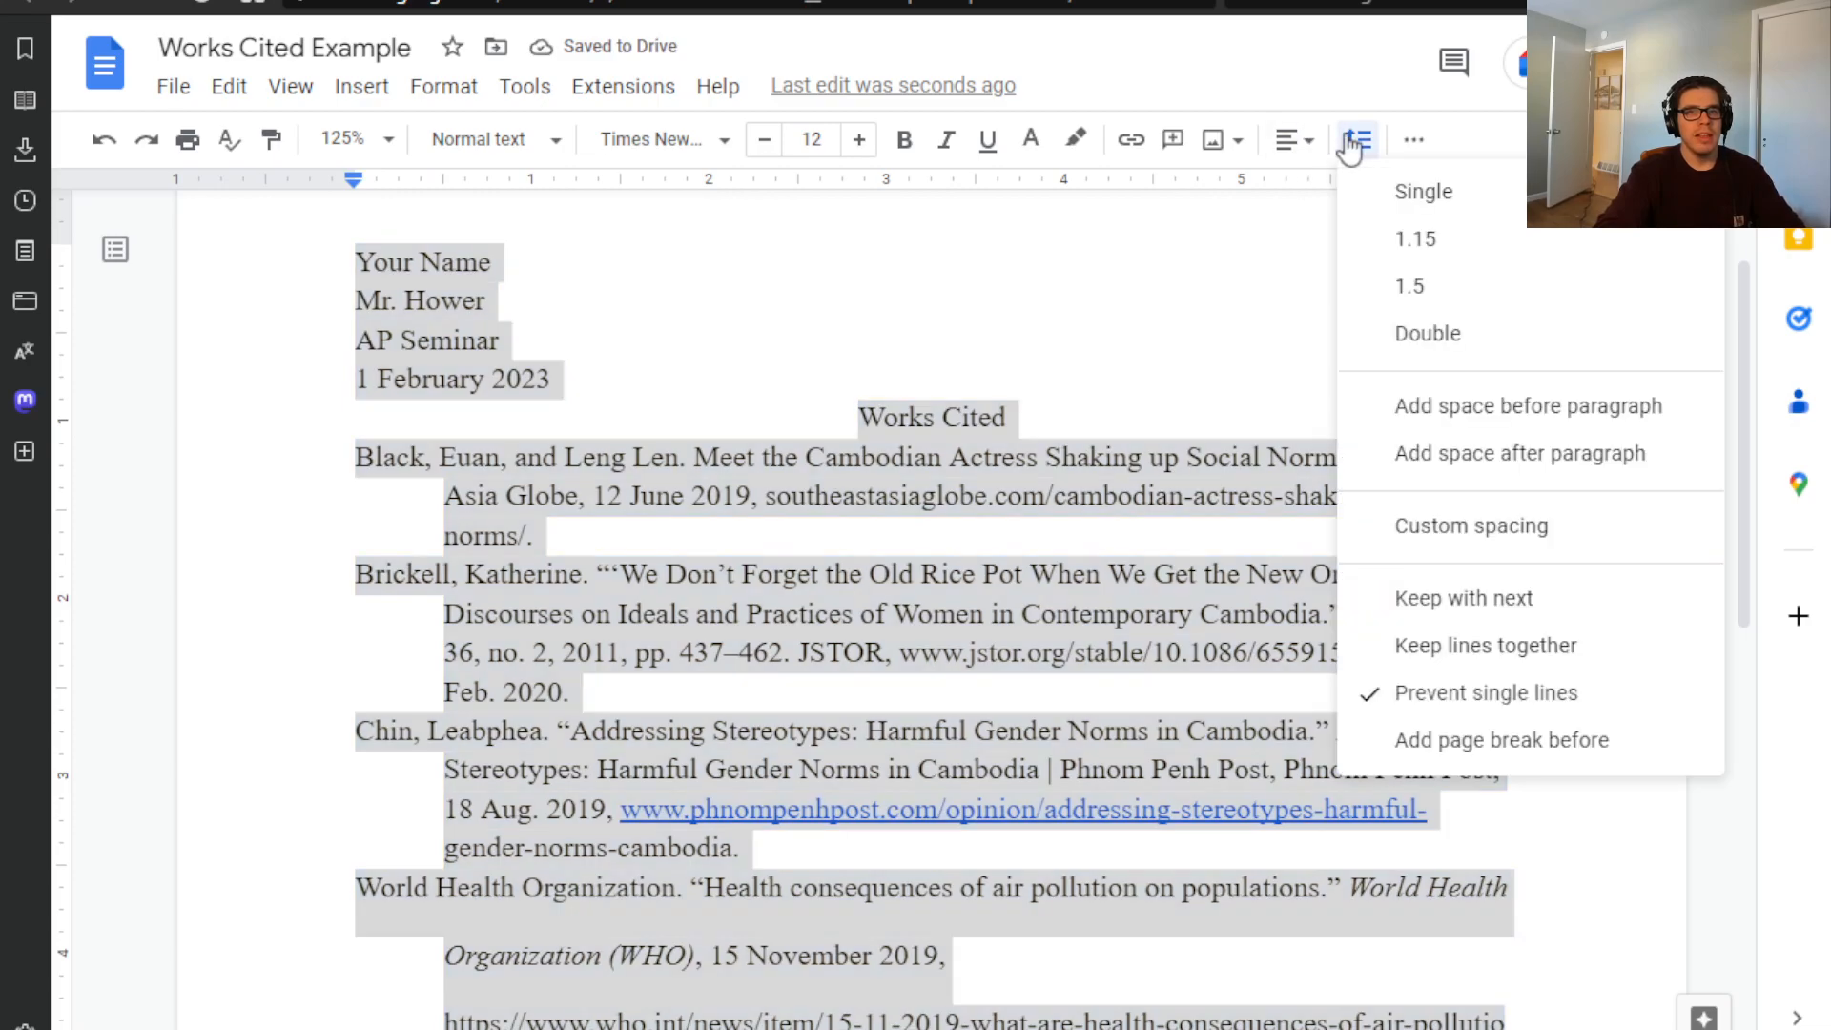
left_click(1486, 357)
left_click(1128, 602)
- Review the spacing, font and hanging indents of all Works Cited entries from the heading to the World Health Organization citation
scroll(969, 617, "down", 9)
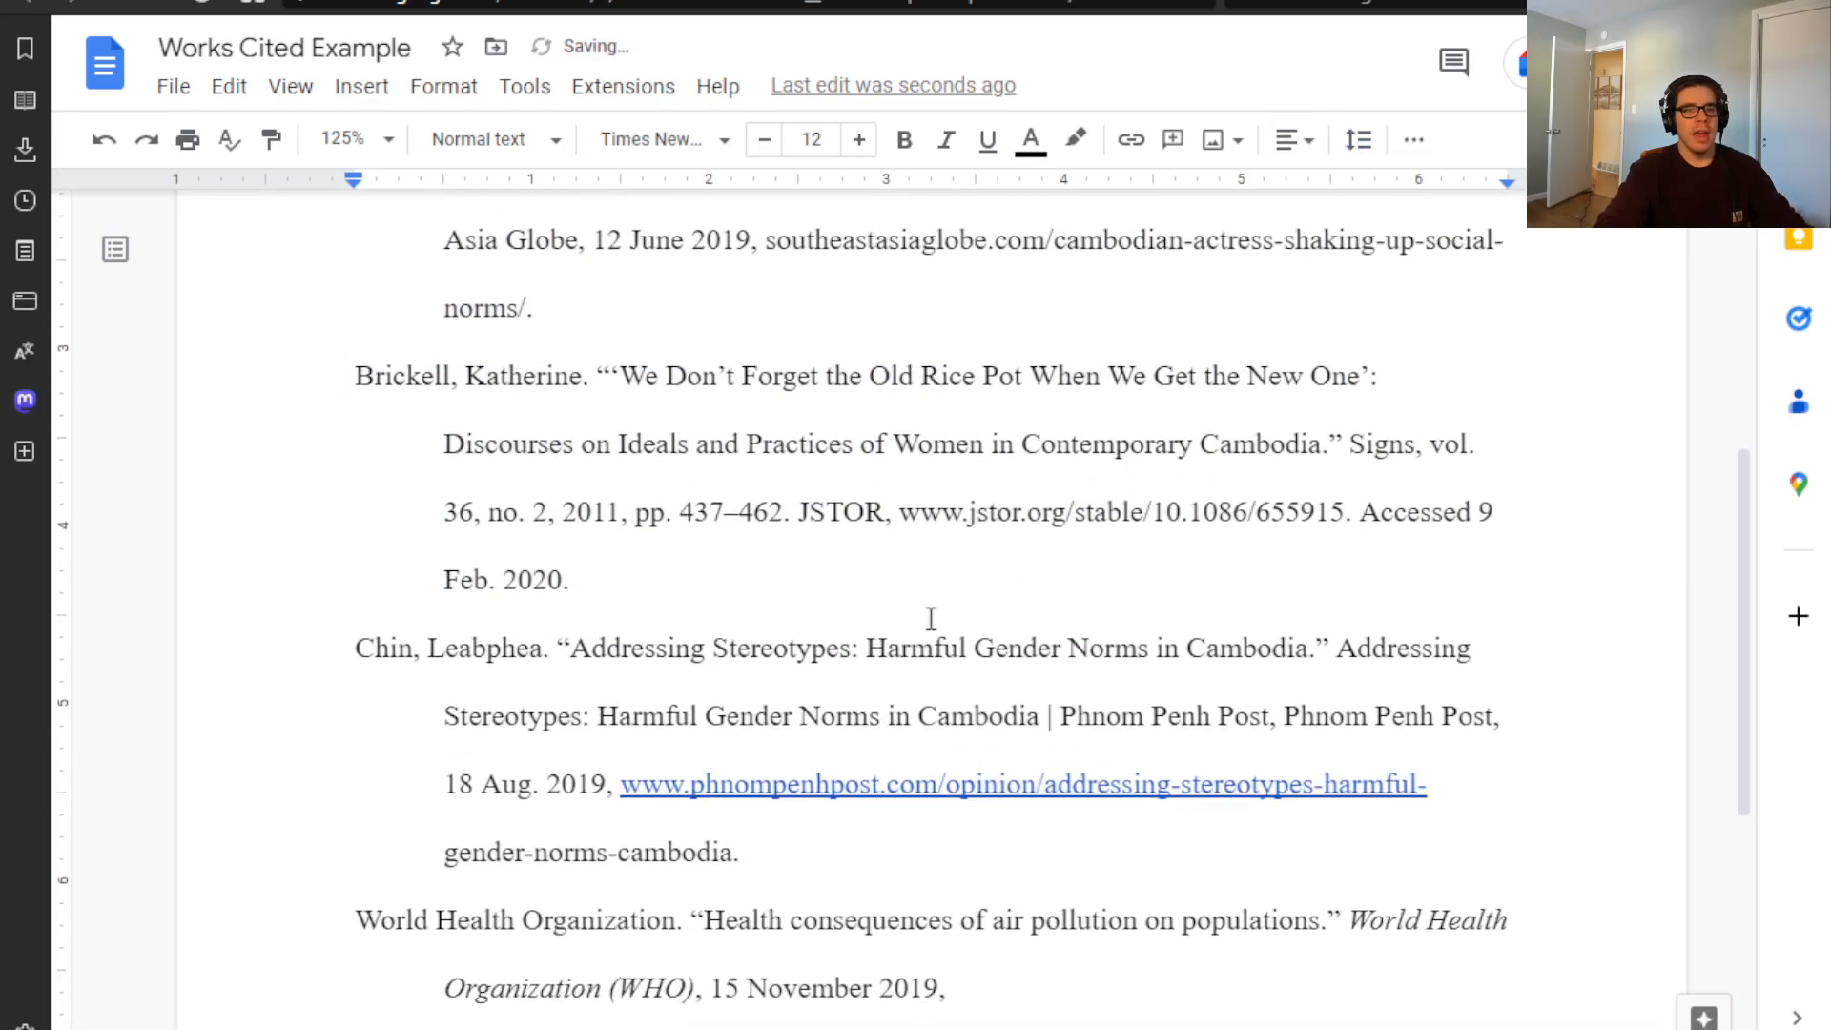
scroll(470, 520, "up", 7)
scroll(458, 496, "down", 2)
left_click_drag(357, 307, 1087, 803)
scroll(887, 569, "down", 4)
left_click(1089, 807)
scroll(866, 642, "up", 9)
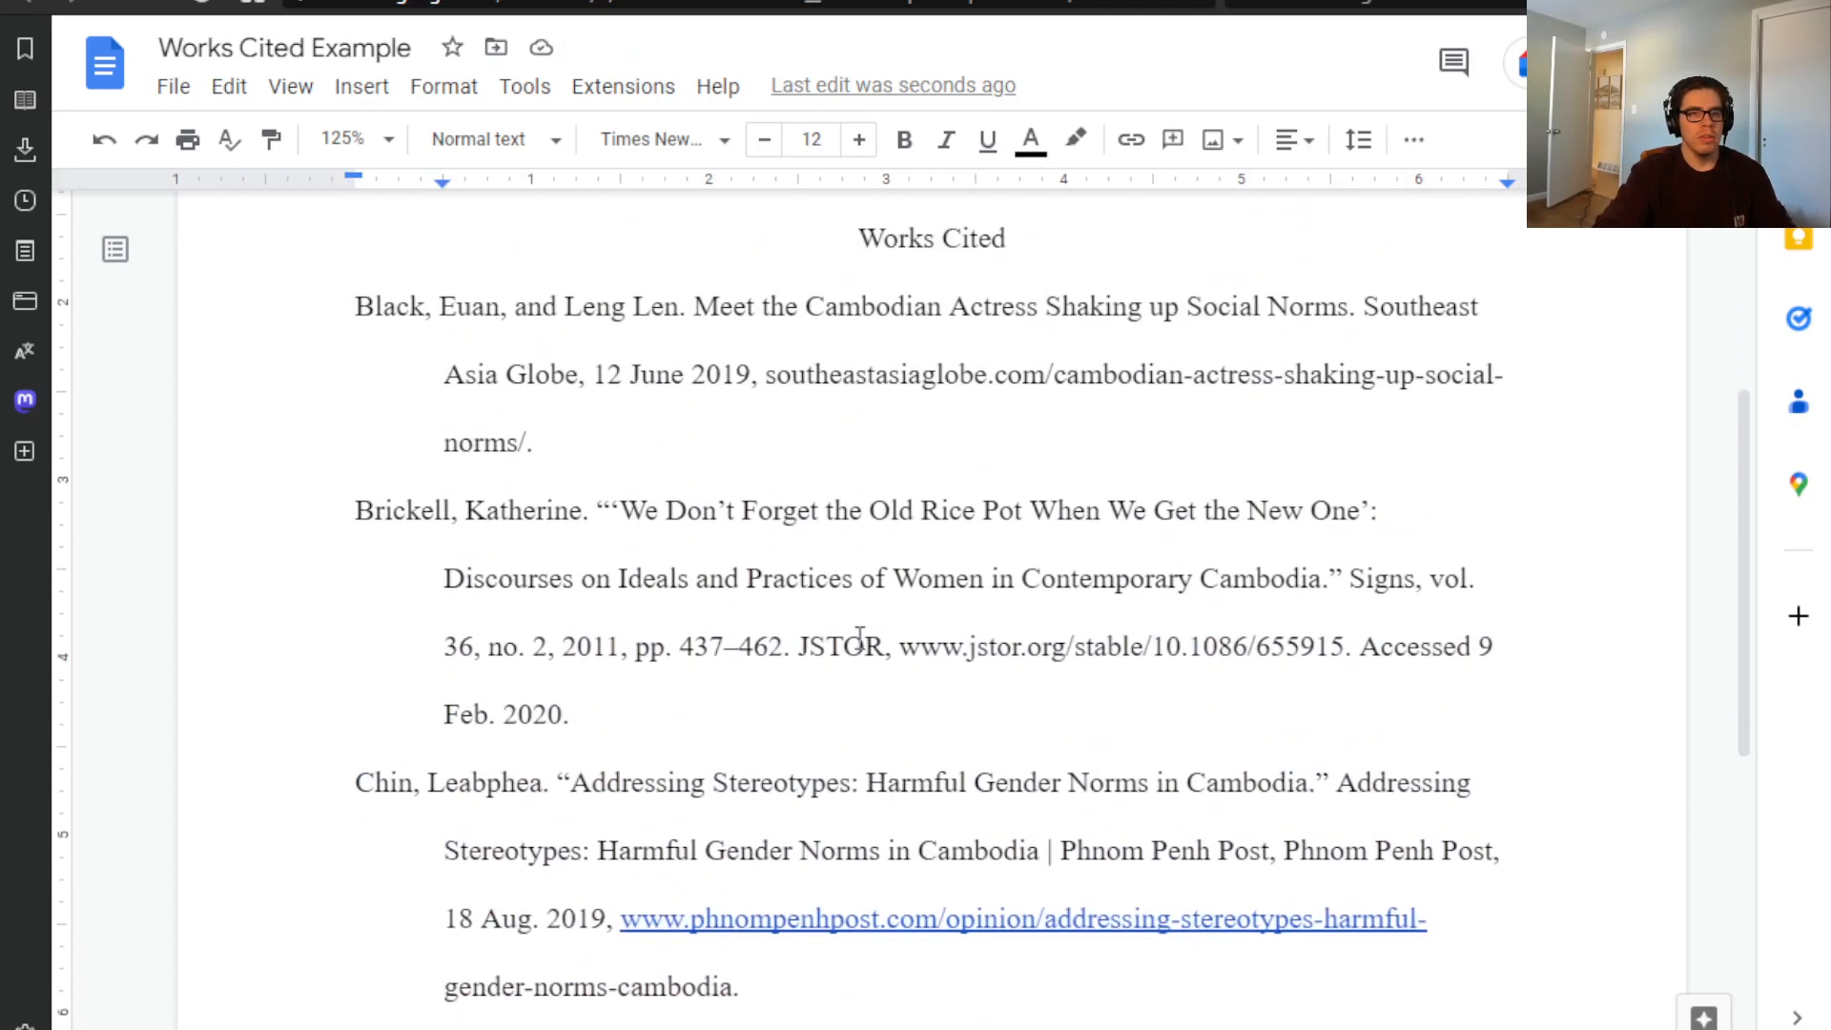
scroll(928, 659, "down", 4)
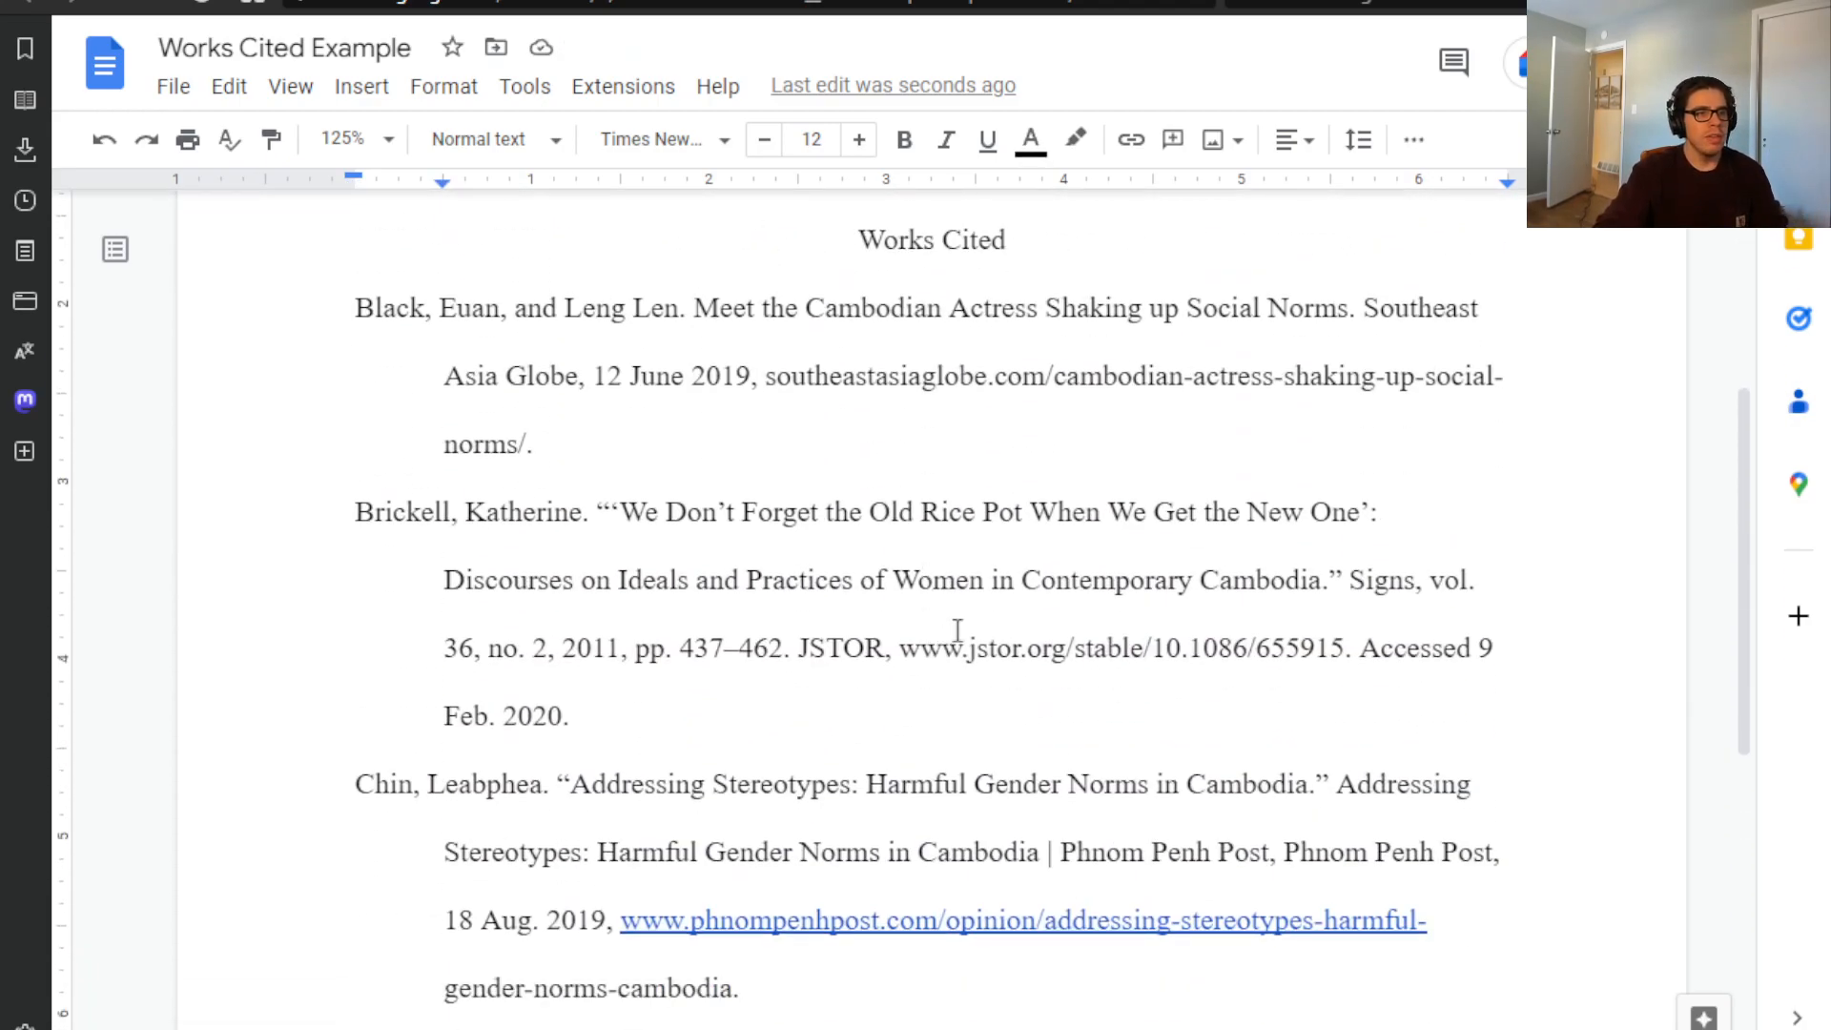
scroll(949, 585, "down", 3)
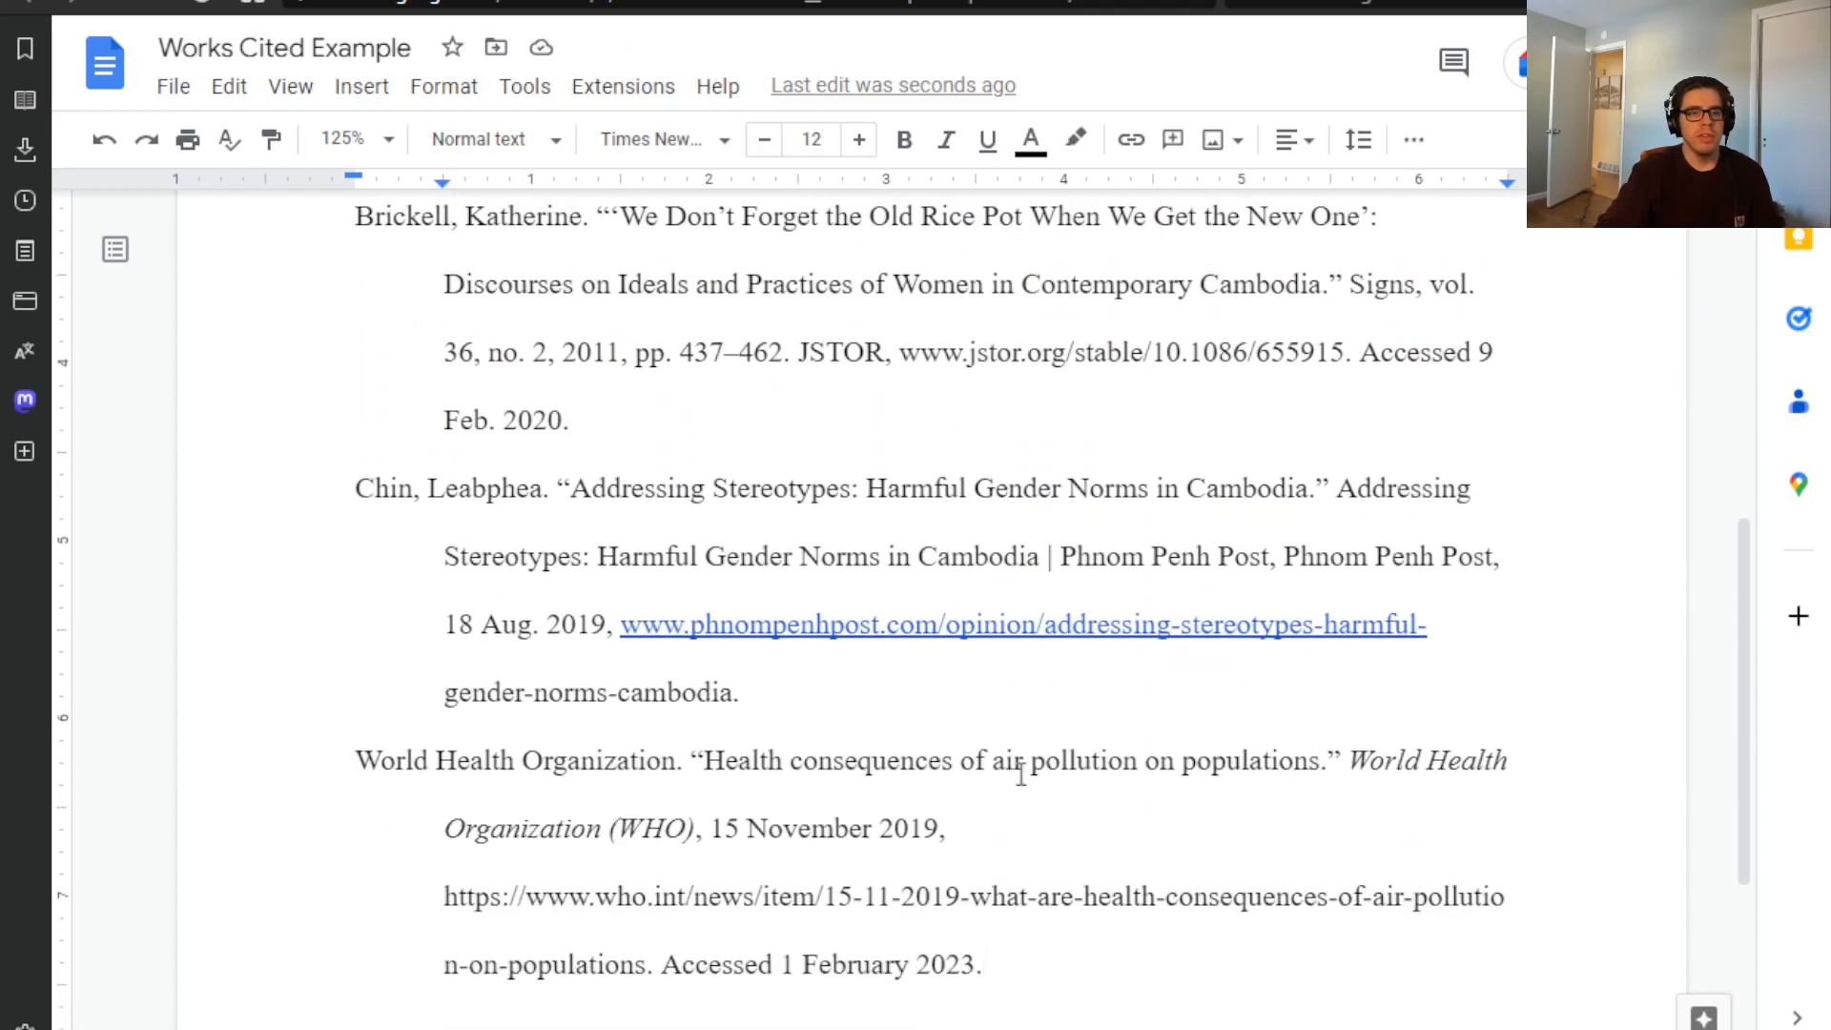
scroll(584, 728, "up", 2)
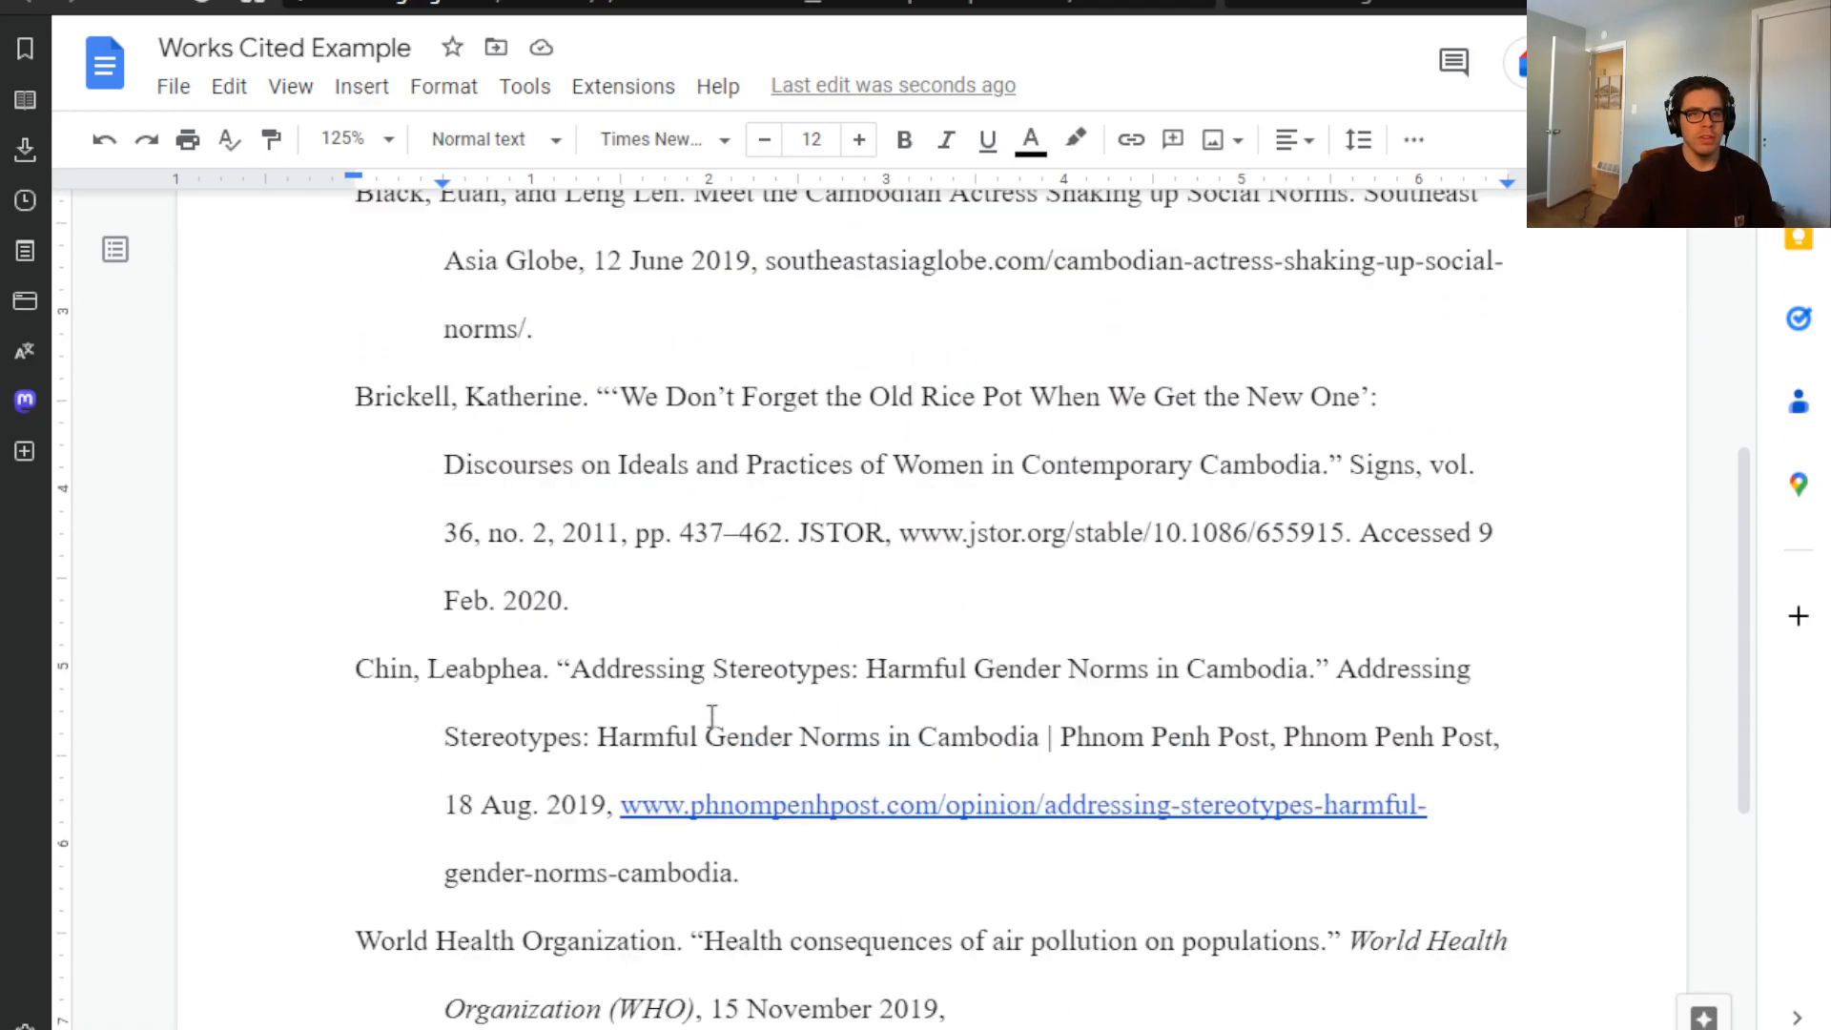